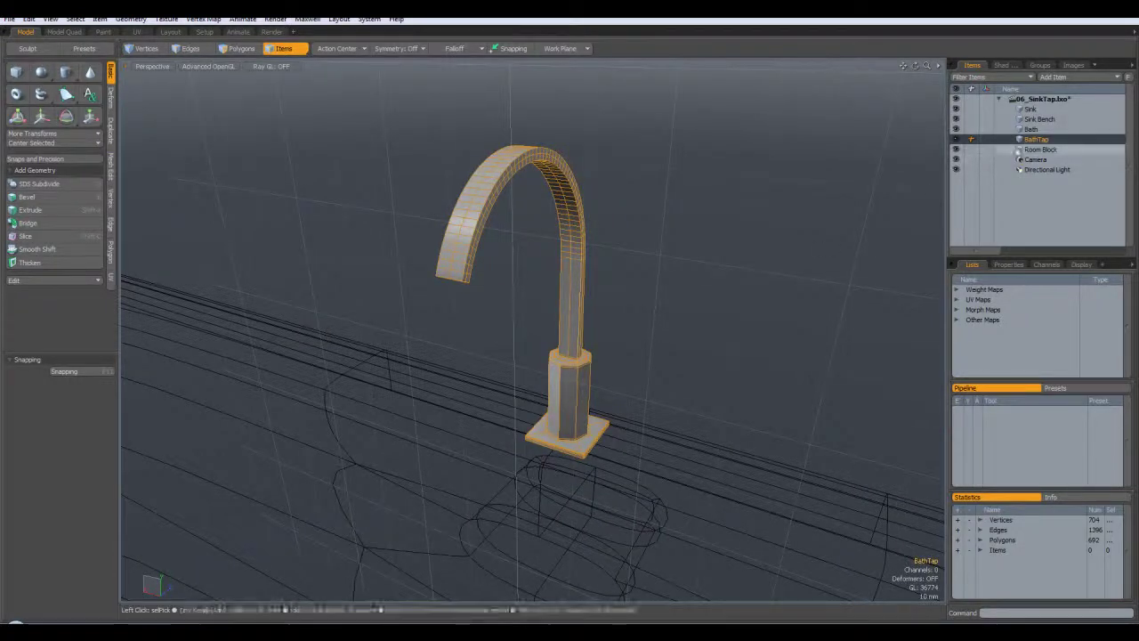
Step: Copy all BathTap polygons and paste them into a new mesh item
{"action": "left_click", "coordinate": [957, 541]}
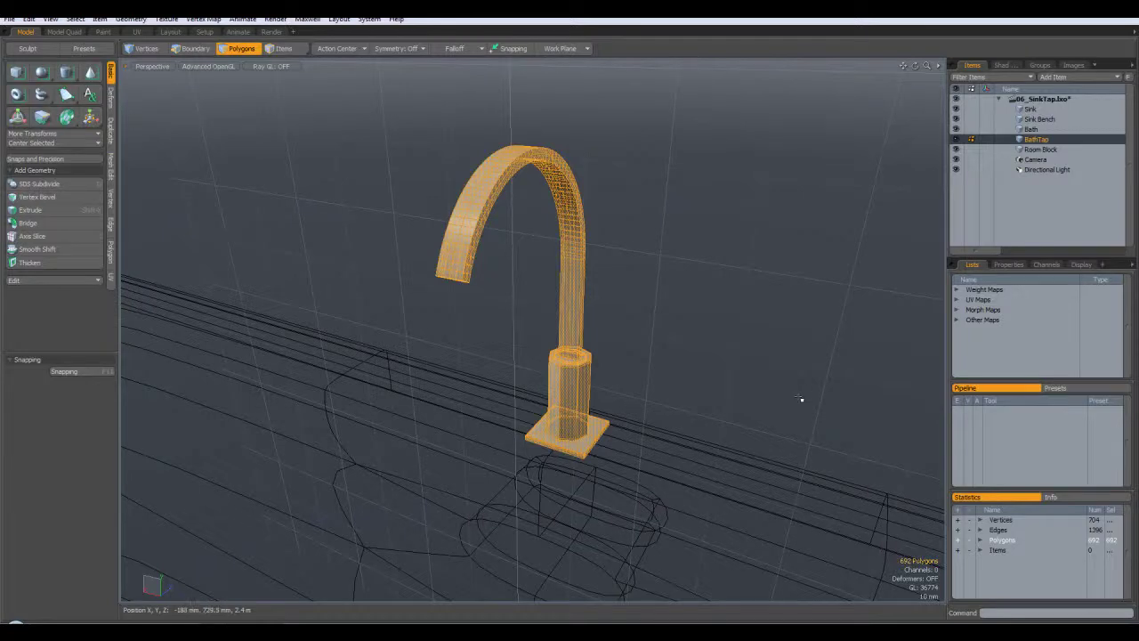
{"action": "left_click", "coordinate": [1053, 76]}
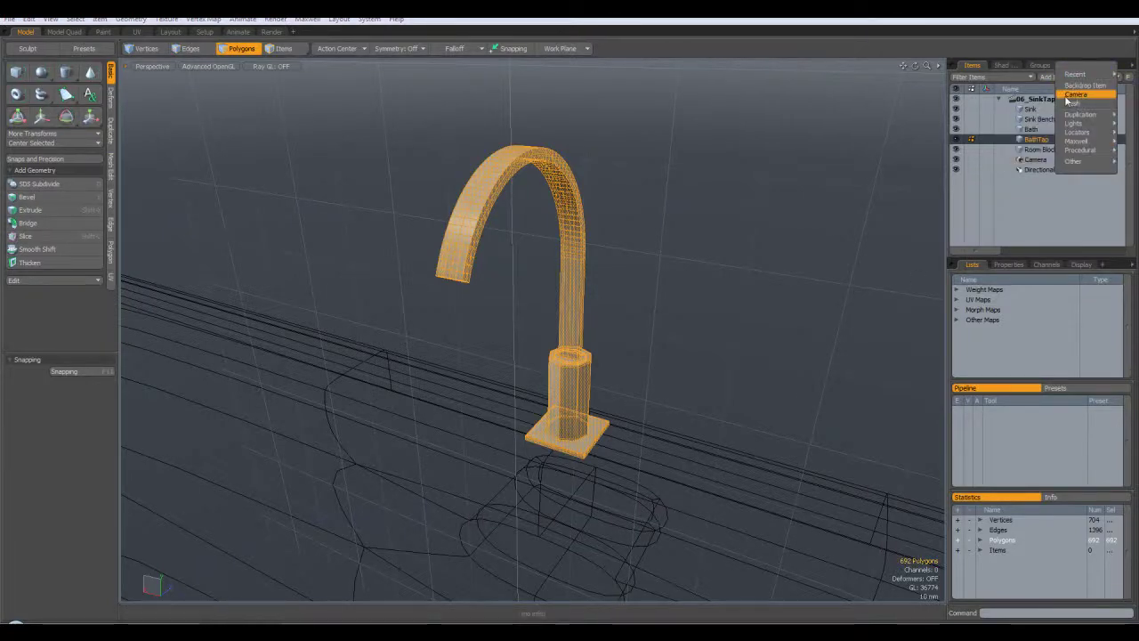
{"action": "mouse_move", "coordinate": [1077, 75]}
{"action": "left_click", "coordinate": [1029, 76]}
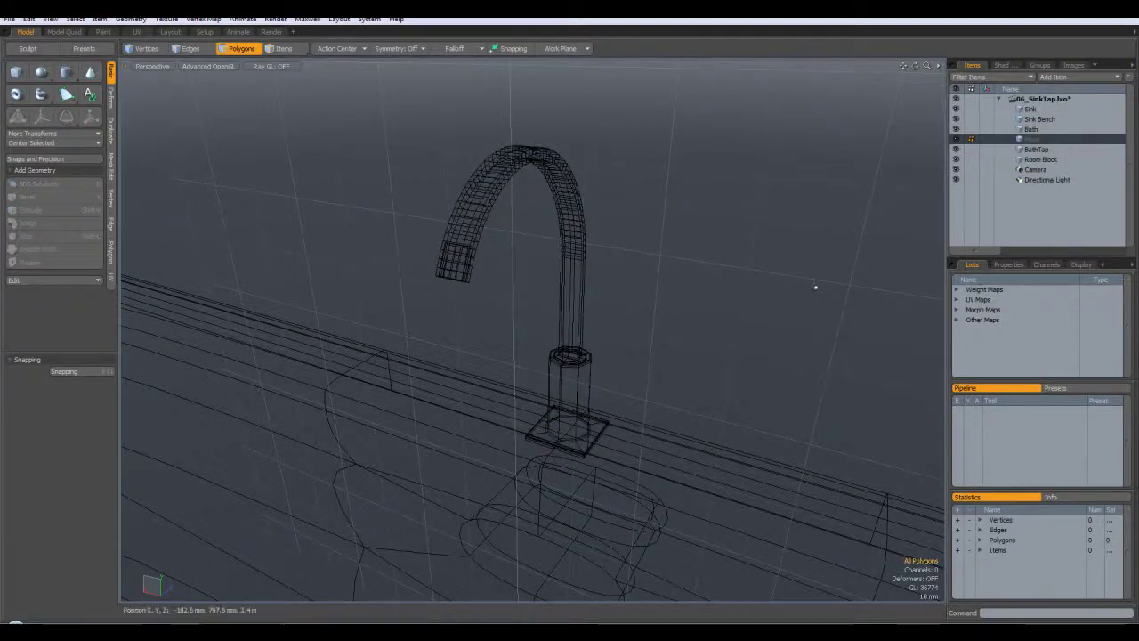
{"action": "key", "text": "ctrl+v"}
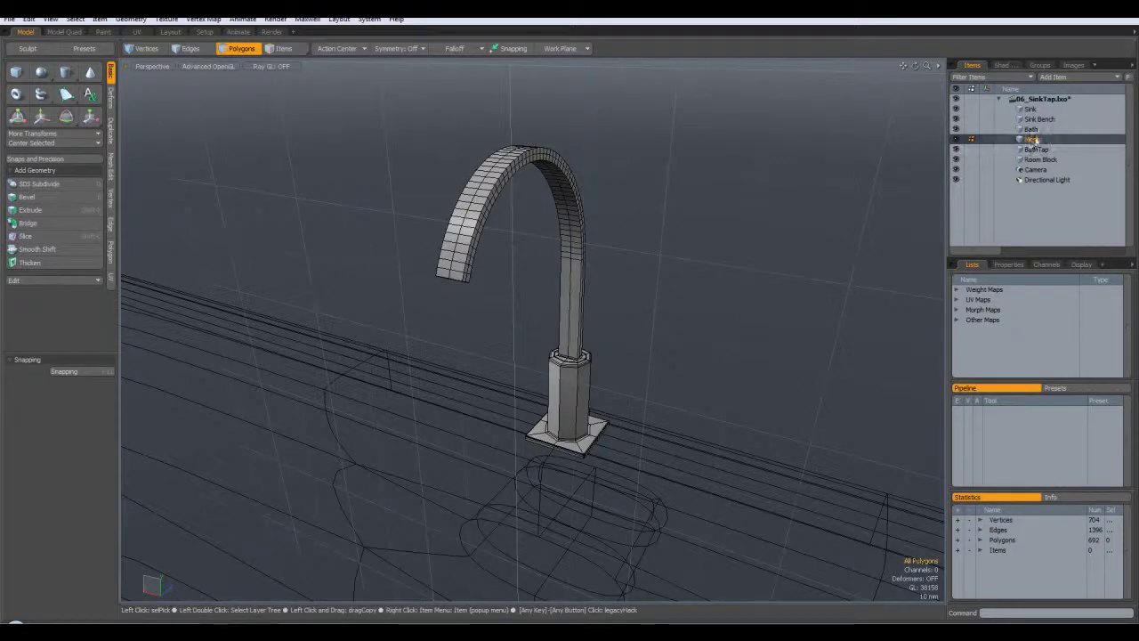
Step: Hide the other mesh items and rename the new mesh SinkTap
{"action": "left_click", "coordinate": [957, 149]}
{"action": "left_click_drag", "start_coordinate": [957, 130], "coordinate": [956, 109]}
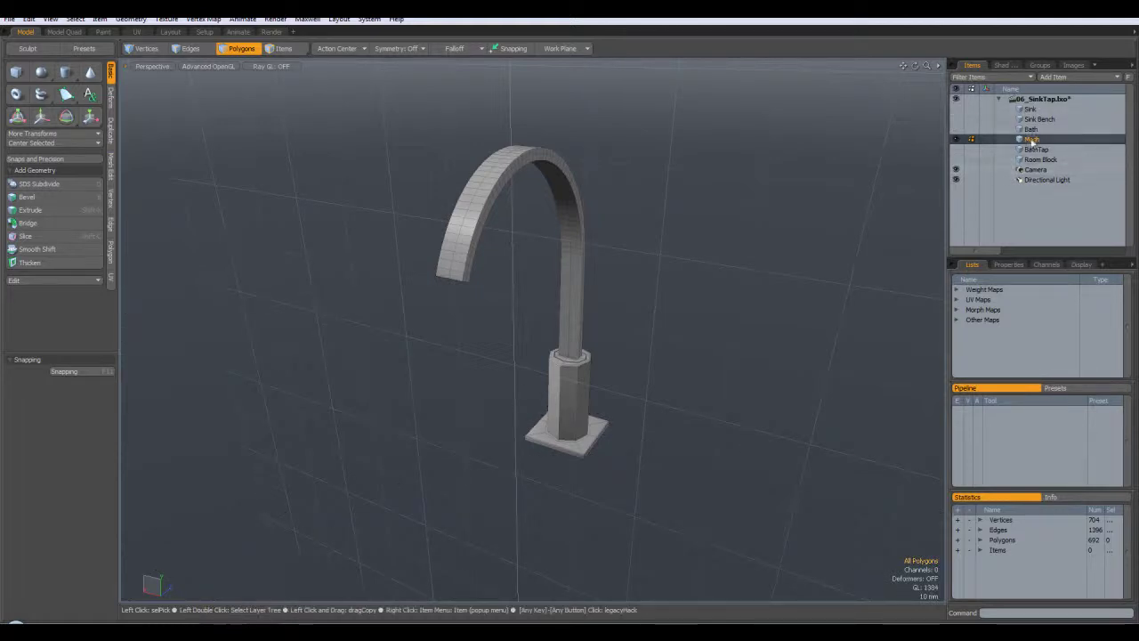
{"action": "key", "text": "KP_1"}
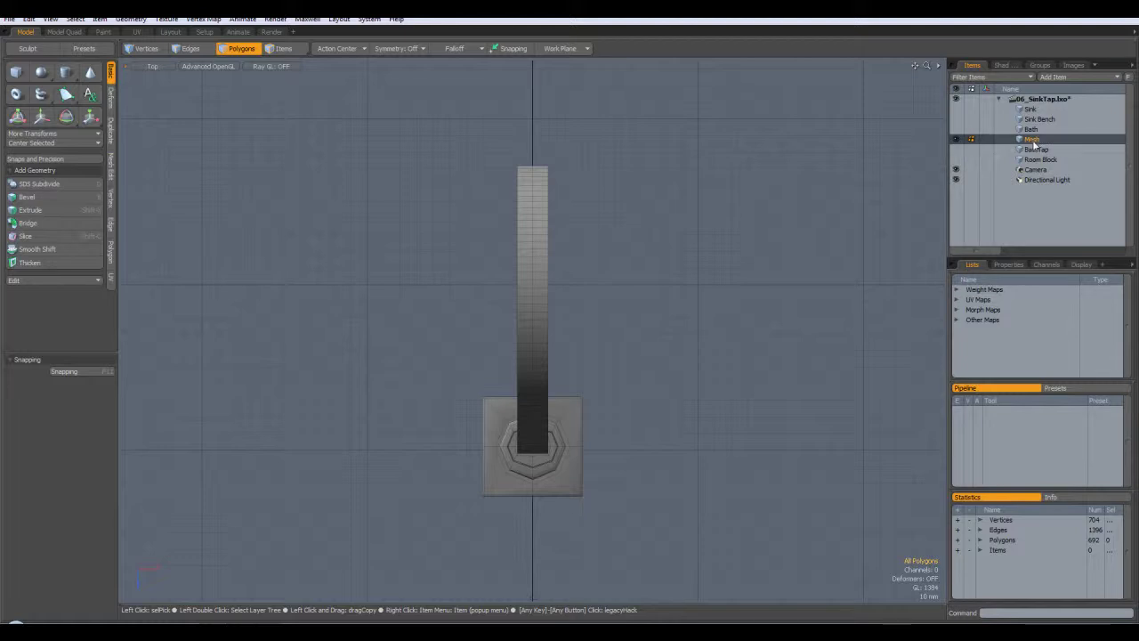
{"action": "double_click", "coordinate": [1037, 140]}
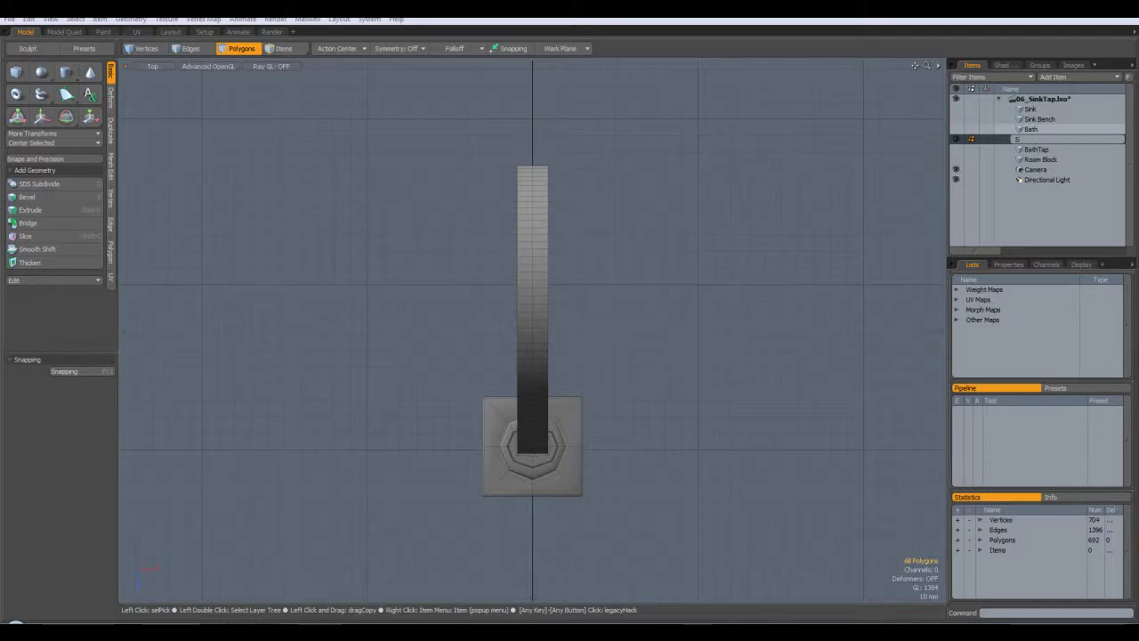
{"action": "key", "text": "Return"}
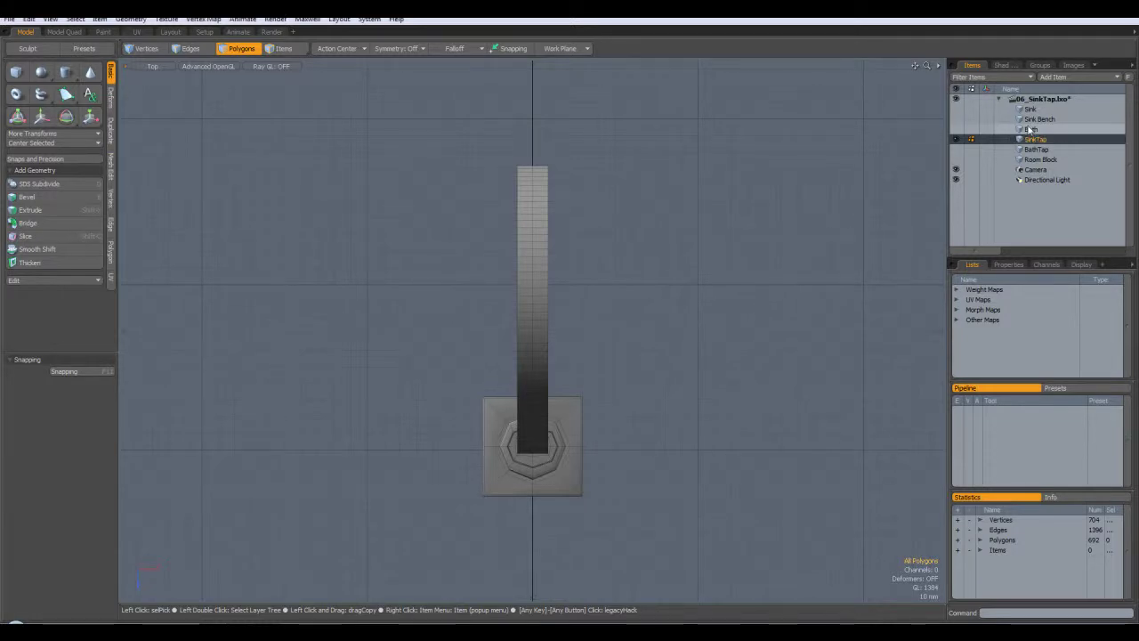
Step: Centre the tap on ZX and move it -70 mm in Z with grid snapping to place its base on the origin
{"action": "left_click", "coordinate": [47, 145]}
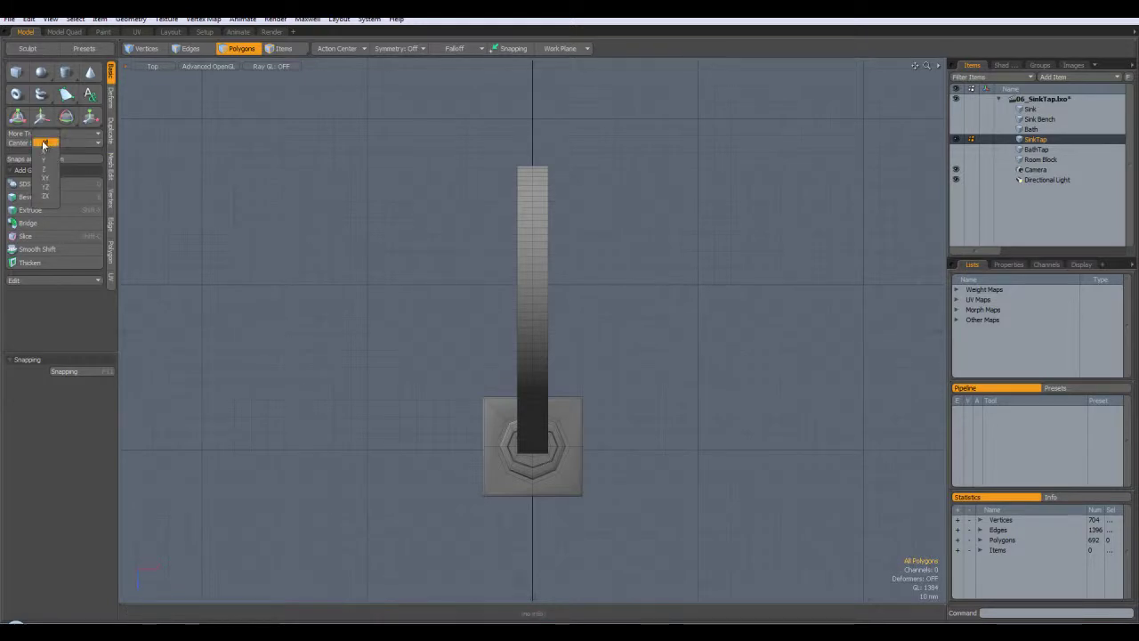
{"action": "left_click", "coordinate": [49, 197]}
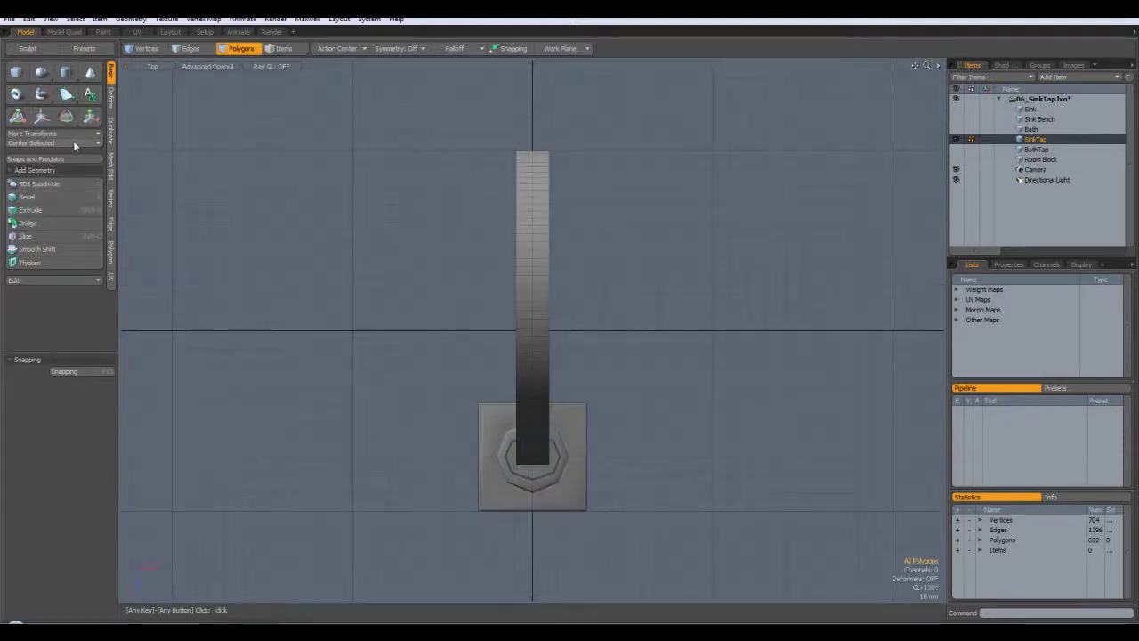
{"action": "left_click", "coordinate": [41, 117]}
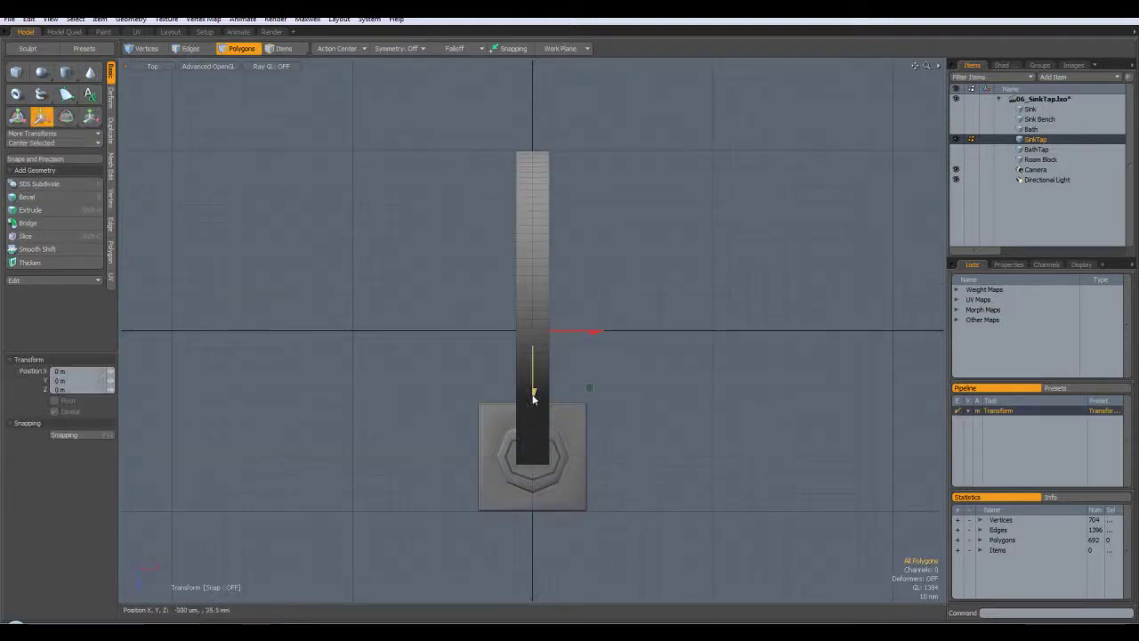
{"action": "key", "text": "F11"}
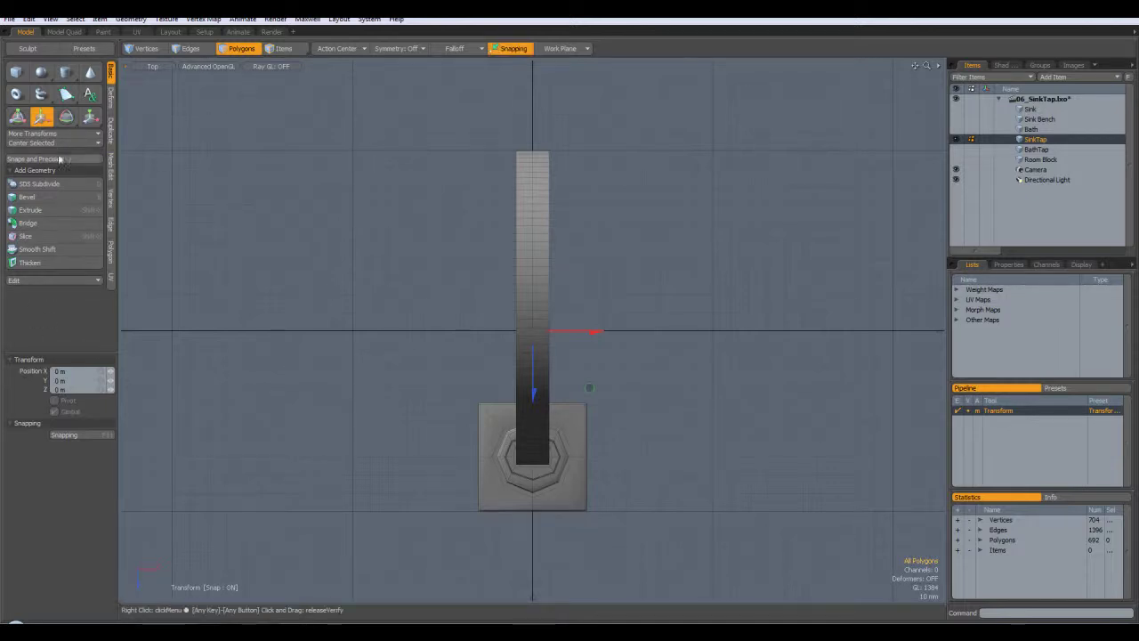
{"action": "left_click", "coordinate": [93, 435]}
{"action": "left_click", "coordinate": [84, 381]}
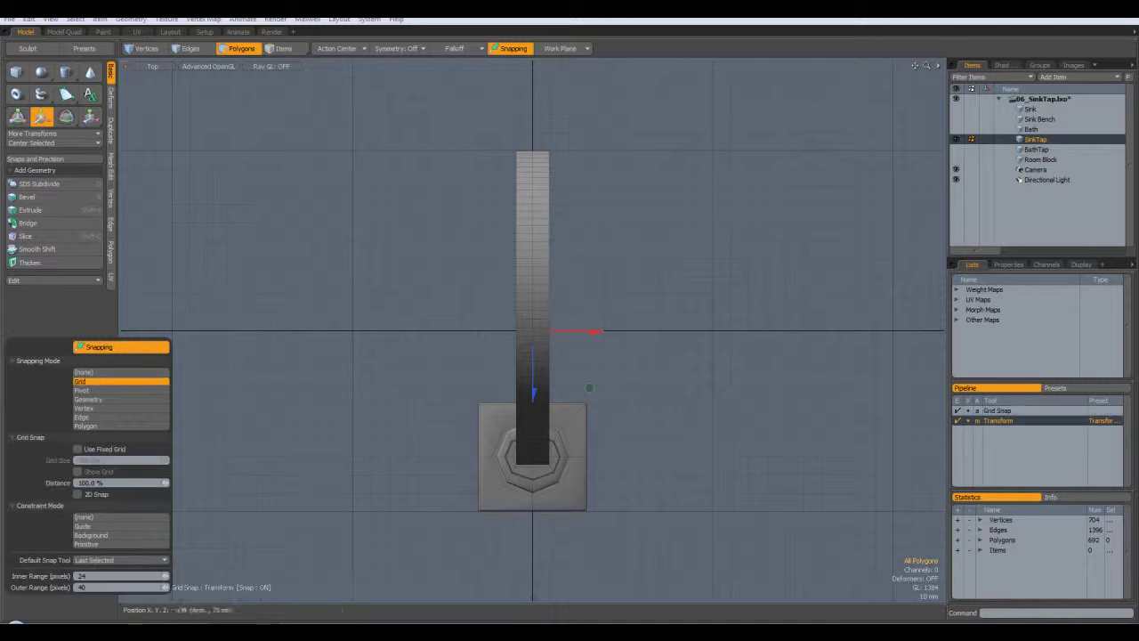
{"action": "left_click_drag", "start_coordinate": [533, 398], "coordinate": [533, 267]}
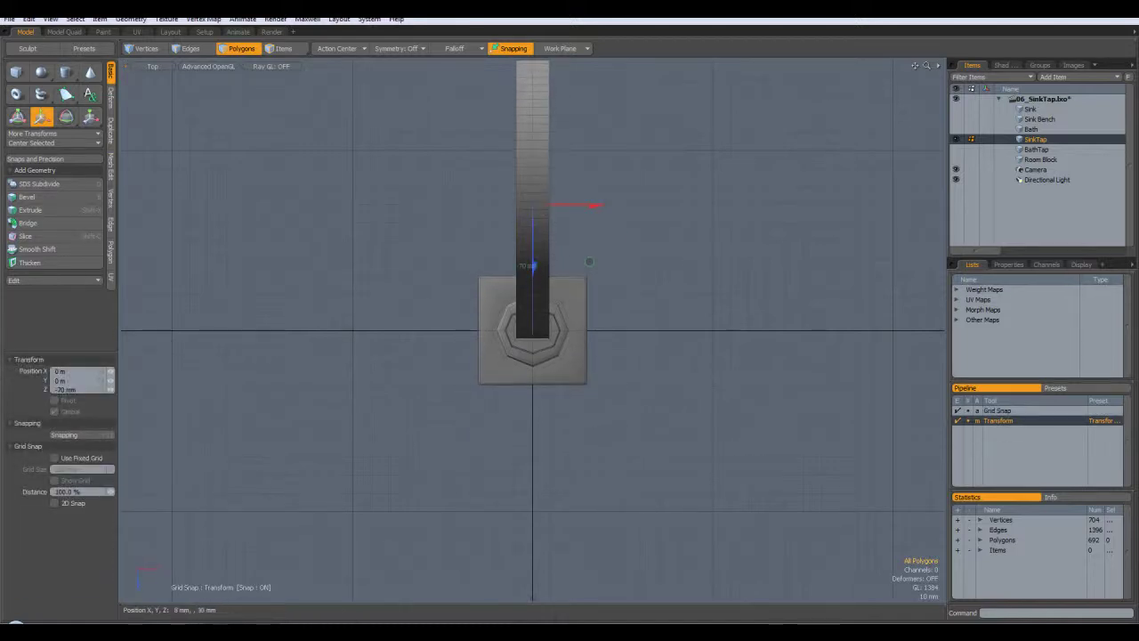
{"action": "key", "text": "space"}
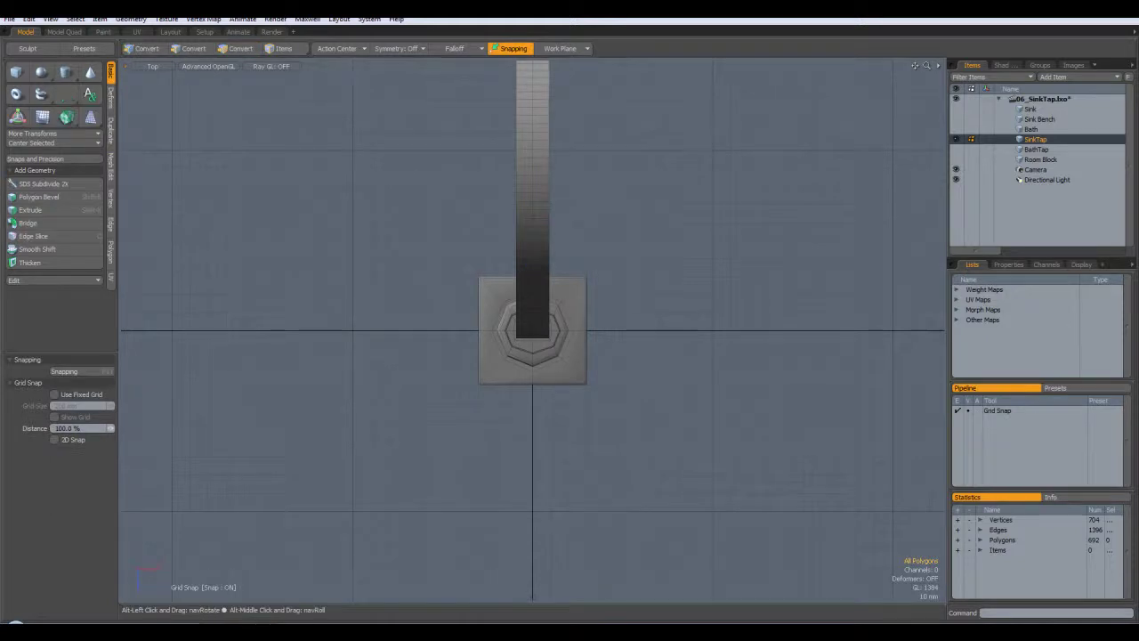
Step: Draw a flat eight-sided cylinder disc of 20 mm radius beside the tap base, centred at X 100 mm and Z 0
{"action": "left_click_drag", "start_coordinate": [678, 497], "coordinate": [586, 457], "text": "alt"}
{"action": "left_click_drag", "start_coordinate": [560, 343], "coordinate": [503, 318], "text": "alt"}
{"action": "left_click_drag", "start_coordinate": [510, 211], "coordinate": [498, 220], "text": "alt"}
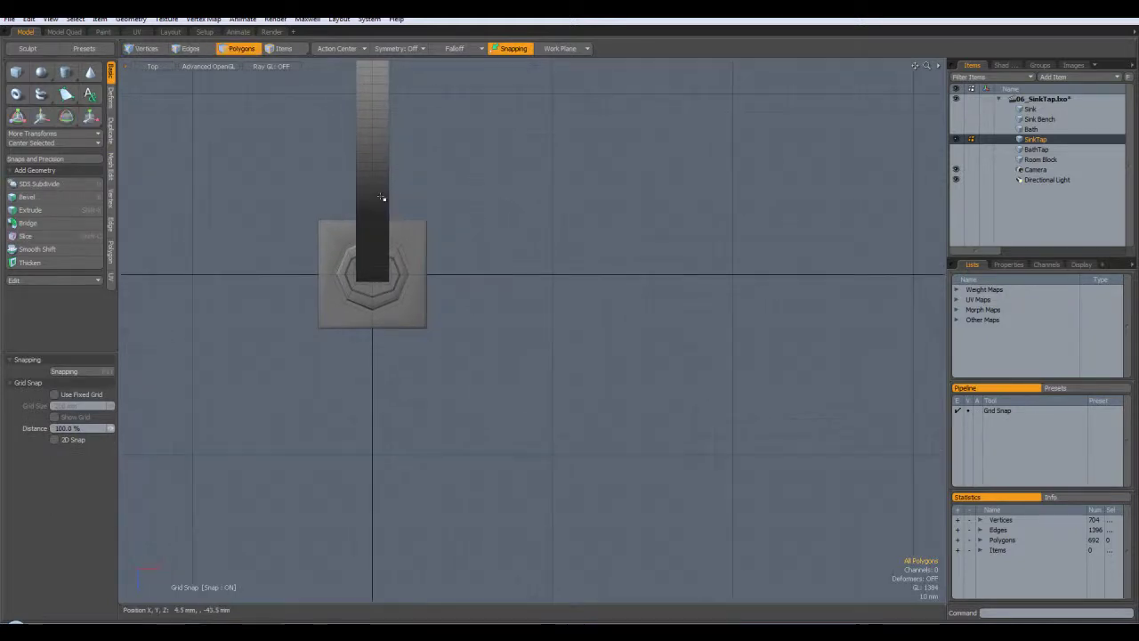
{"action": "left_click", "coordinate": [67, 74]}
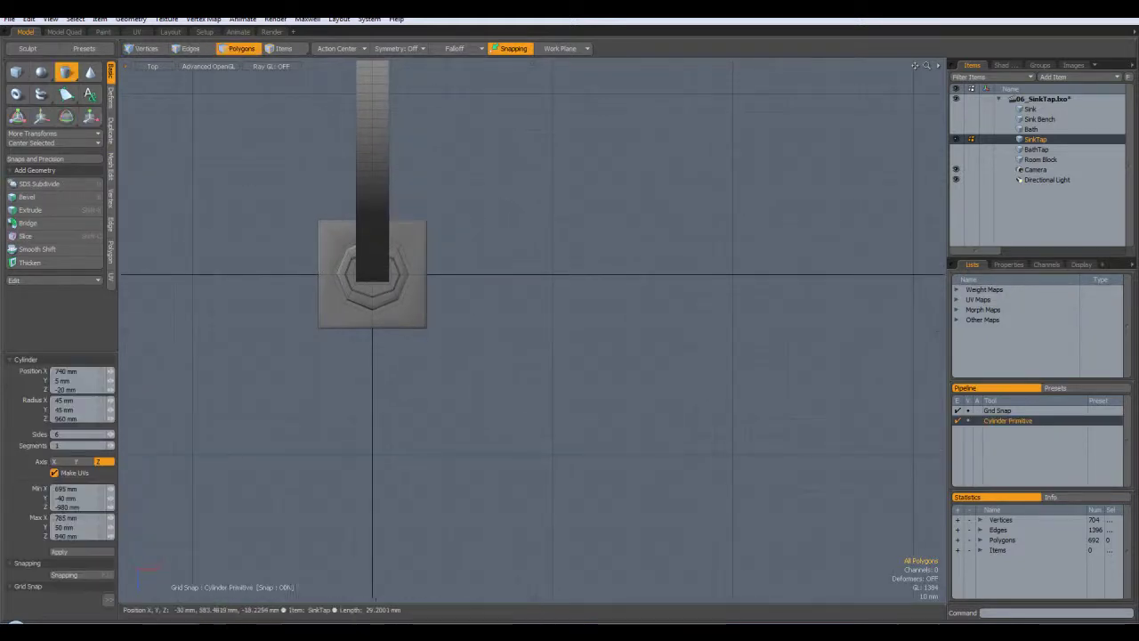
{"action": "left_click_drag", "start_coordinate": [553, 276], "coordinate": [588, 310]}
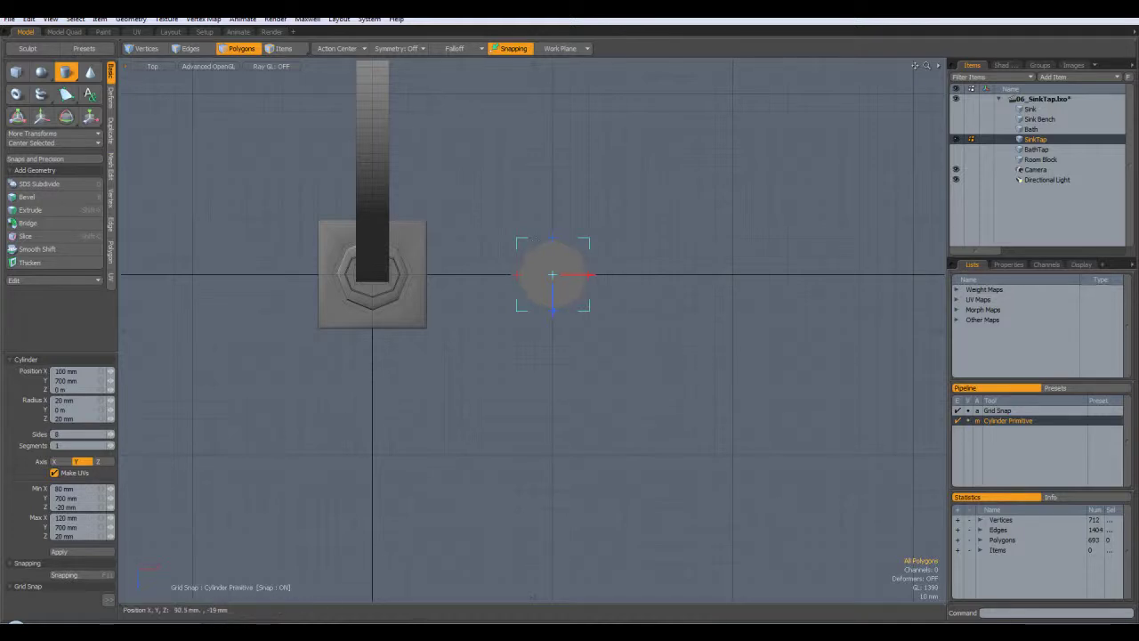
Step: Extend the disc downward into a 90 mm tall cylinder along Y and turn off snapping
{"action": "key", "text": "ctrl+space"}
{"action": "left_click", "coordinate": [578, 229]}
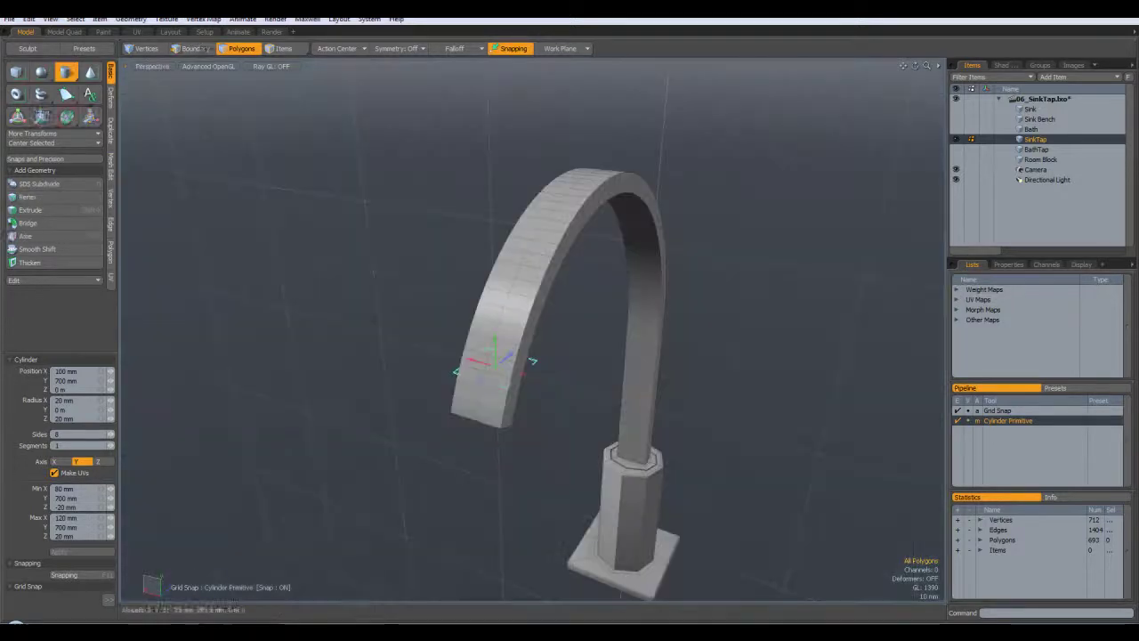
{"action": "left_click_drag", "start_coordinate": [747, 435], "coordinate": [750, 423], "text": "alt"}
{"action": "key", "text": "a"}
{"action": "left_click_drag", "start_coordinate": [462, 408], "coordinate": [576, 343], "text": "alt"}
{"action": "left_click_drag", "start_coordinate": [425, 348], "coordinate": [423, 479]}
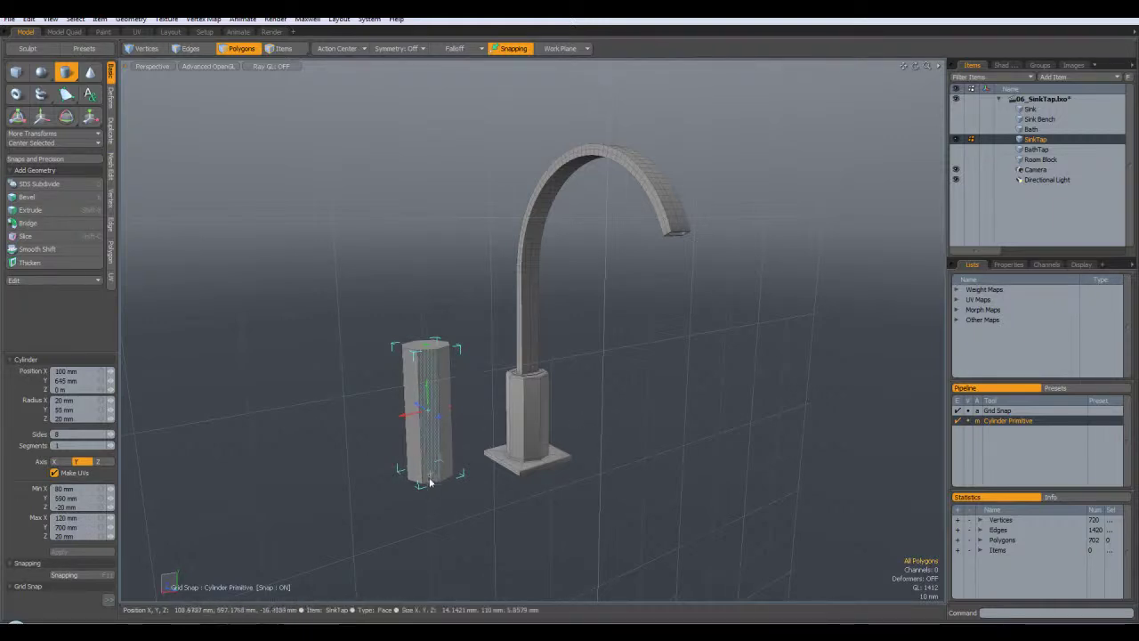
{"action": "left_click_drag", "start_coordinate": [430, 474], "coordinate": [429, 439]}
{"action": "mouse_move", "coordinate": [645, 494]}
{"action": "left_mouse_down", "text": "alt"}
{"action": "mouse_move", "coordinate": [544, 432]}
{"action": "mouse_move", "coordinate": [554, 453]}
{"action": "mouse_move", "coordinate": [589, 445]}
{"action": "mouse_move", "coordinate": [643, 483]}
{"action": "left_mouse_up", "text": "alt"}
{"action": "left_click_drag", "start_coordinate": [435, 432], "coordinate": [435, 444]}
{"action": "key", "text": "space"}
{"action": "left_click_drag", "start_coordinate": [534, 400], "coordinate": [427, 409], "text": "alt"}
{"action": "left_click_drag", "start_coordinate": [536, 346], "coordinate": [541, 376], "text": "alt"}
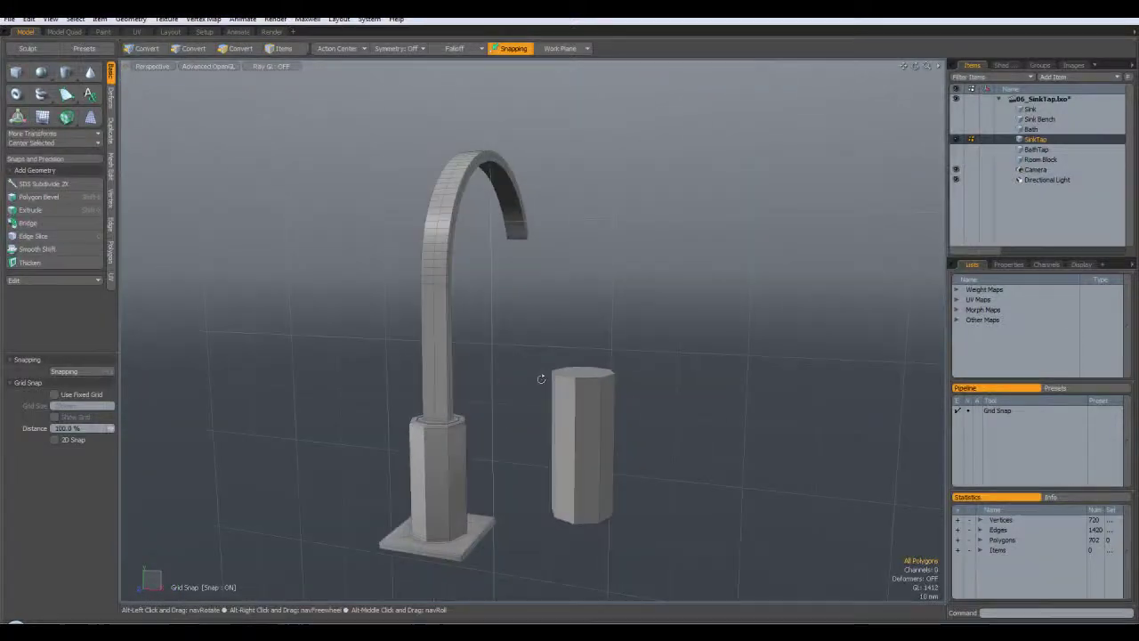
{"action": "left_click", "coordinate": [503, 50]}
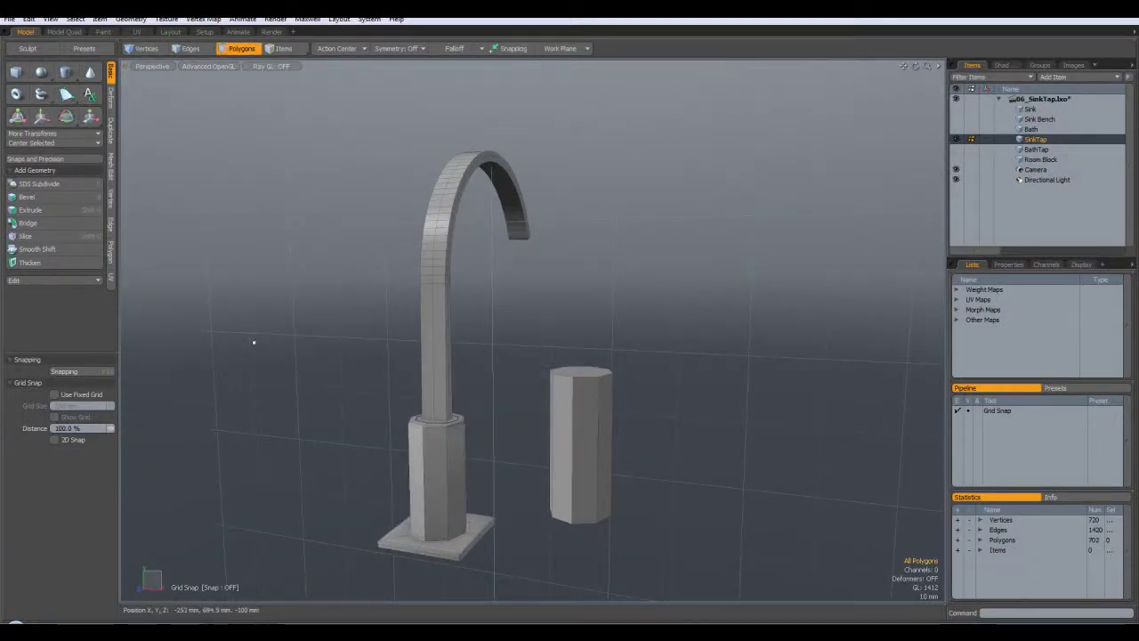
Step: Cut the cylinder from SinkTap into a new mesh item and name that item Handle
{"action": "key", "text": "KP_1"}
{"action": "key", "text": "KP_2"}
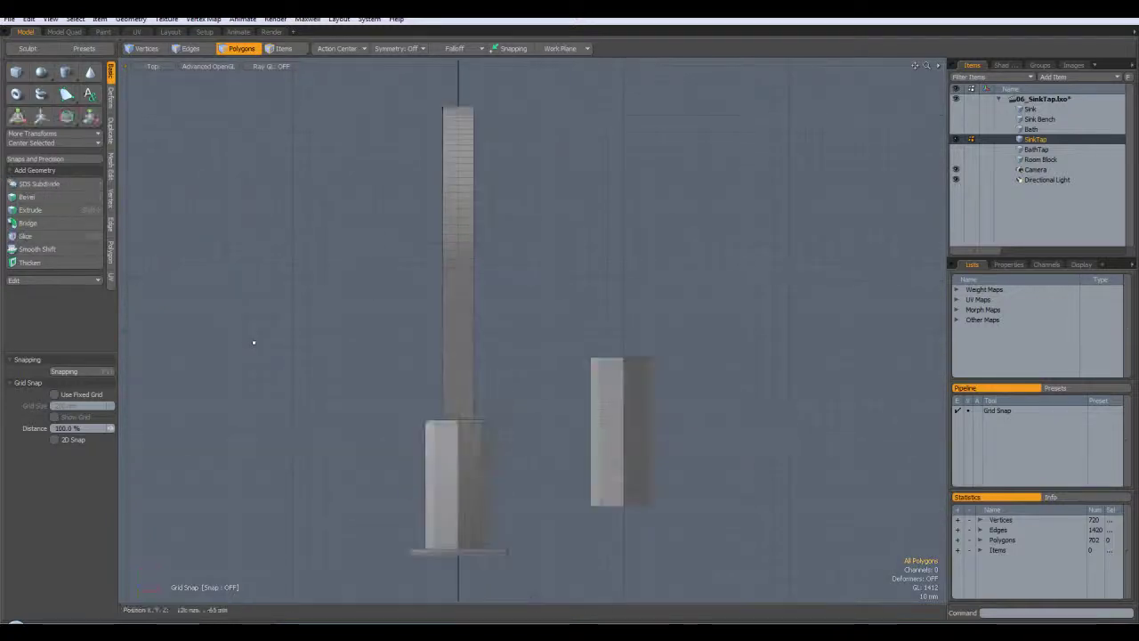
{"action": "left_click_drag", "start_coordinate": [640, 427], "coordinate": [558, 317], "text": "alt+shift"}
{"action": "double_click", "coordinate": [558, 330]}
{"action": "key", "text": "Delete"}
{"action": "left_click", "coordinate": [1056, 78]}
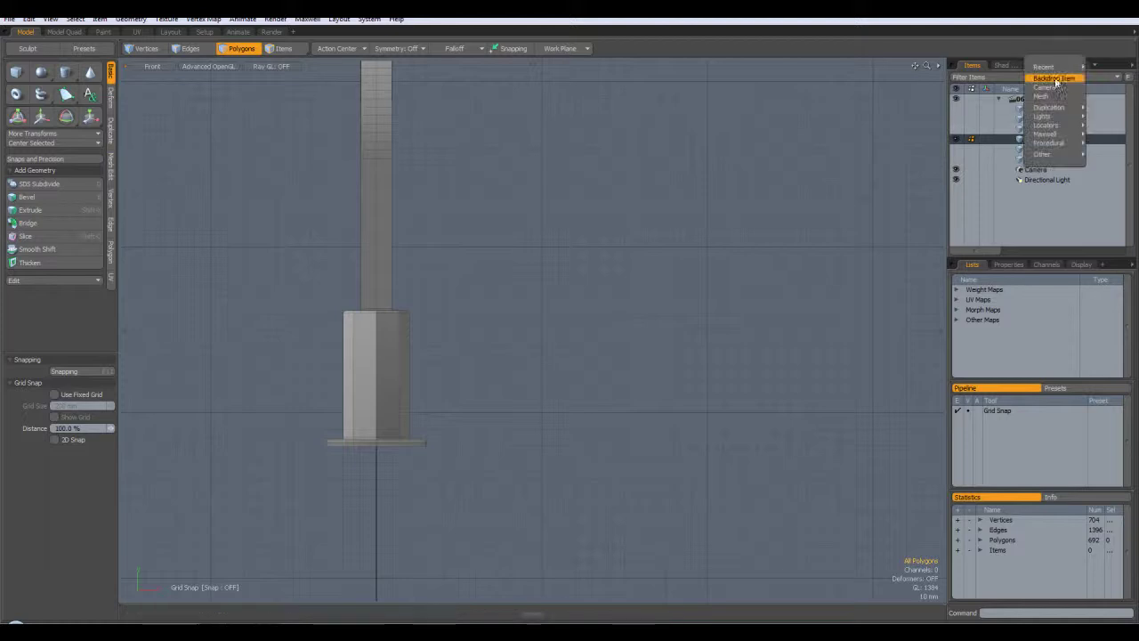
{"action": "left_click", "coordinate": [1050, 92]}
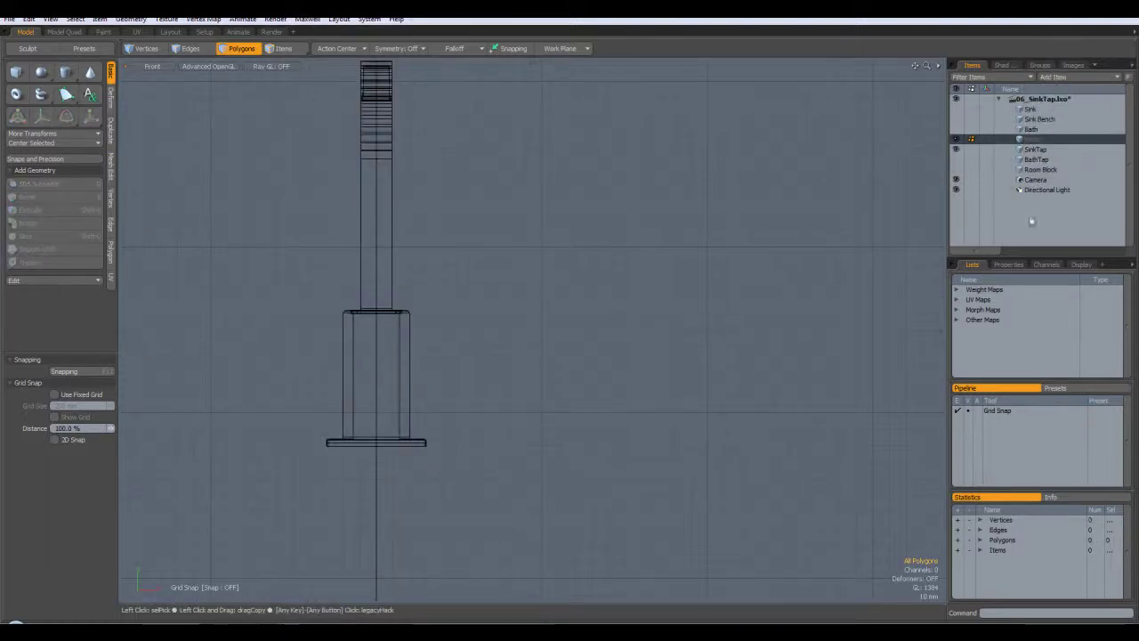
{"action": "key", "text": "ctrl+v"}
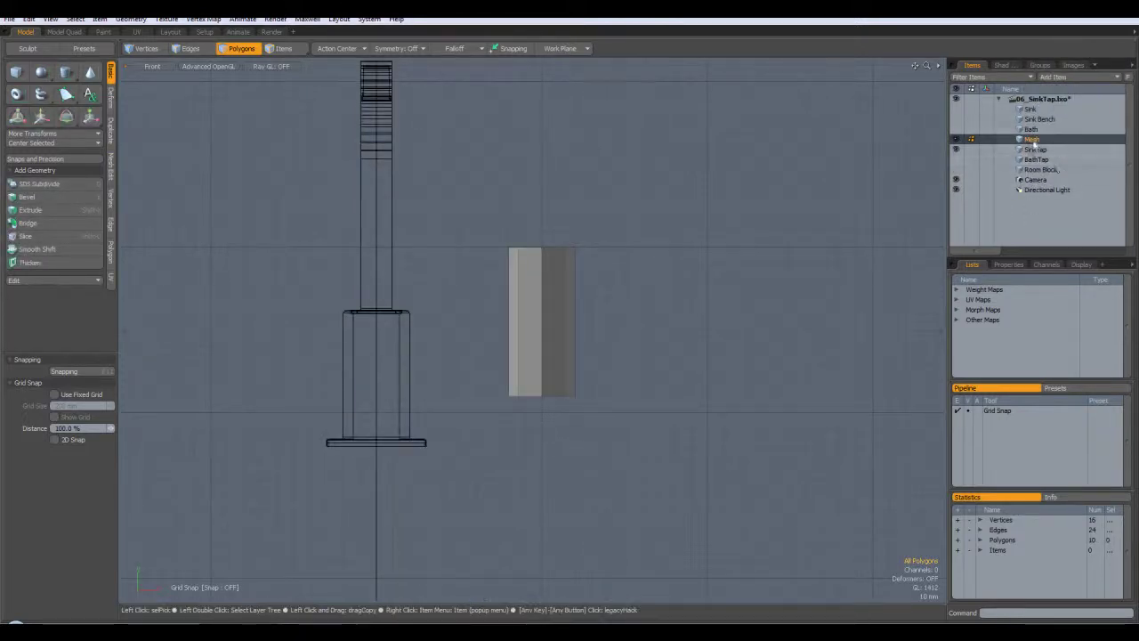
{"action": "double_click", "coordinate": [1032, 140]}
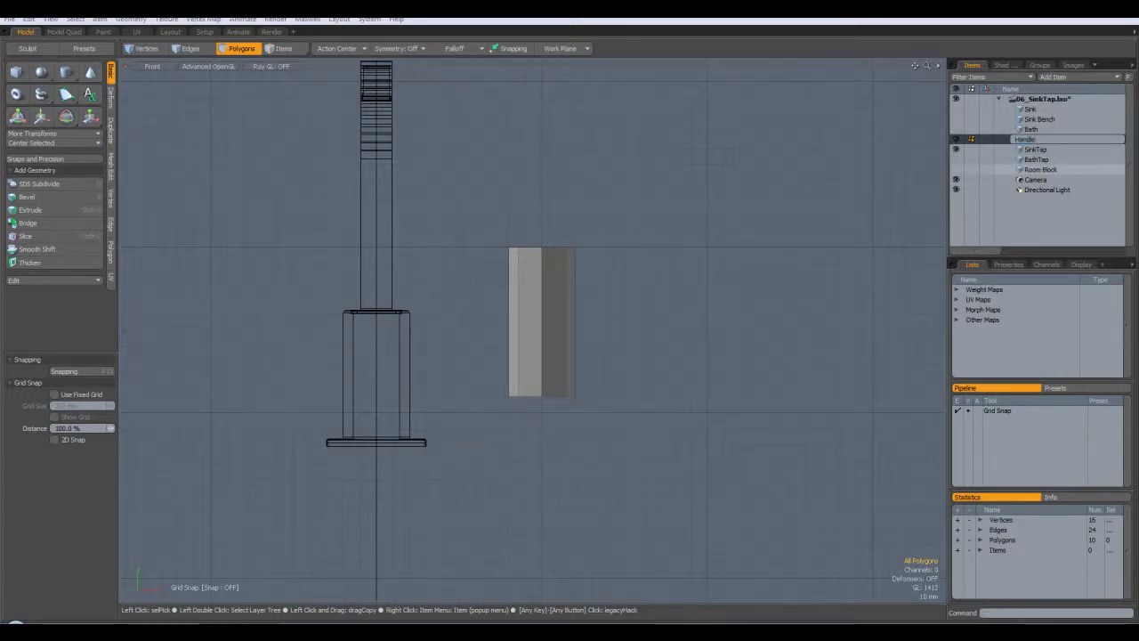
{"action": "key", "text": "Return"}
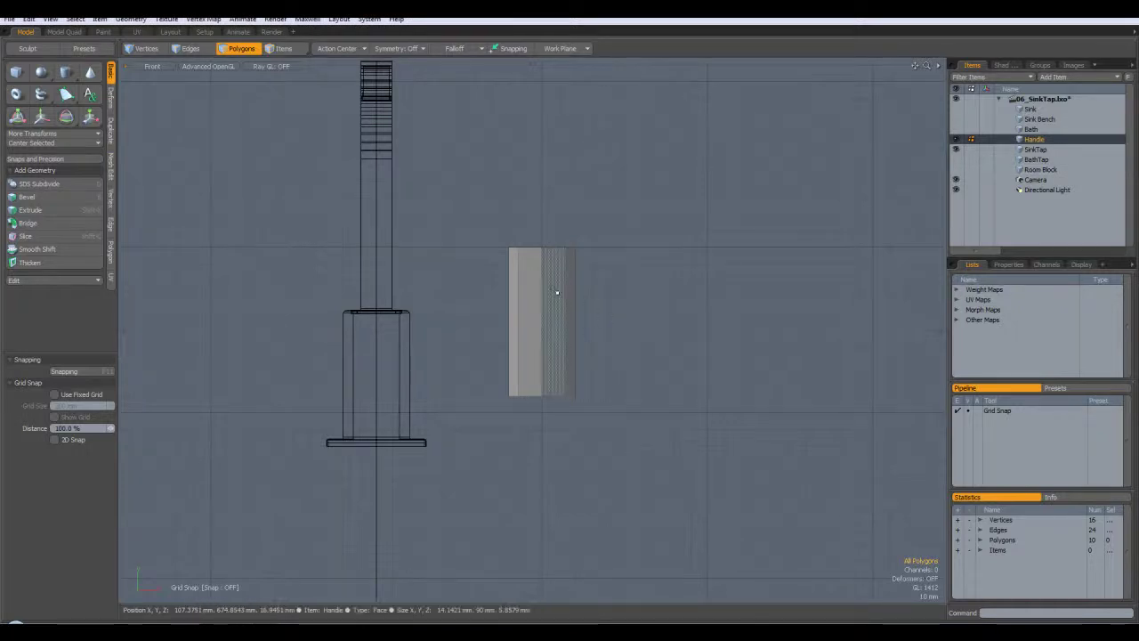
Step: Slice the handle horizontally 30 mm below its top edge in the front view, using grid snapping
{"action": "left_click", "coordinate": [27, 235]}
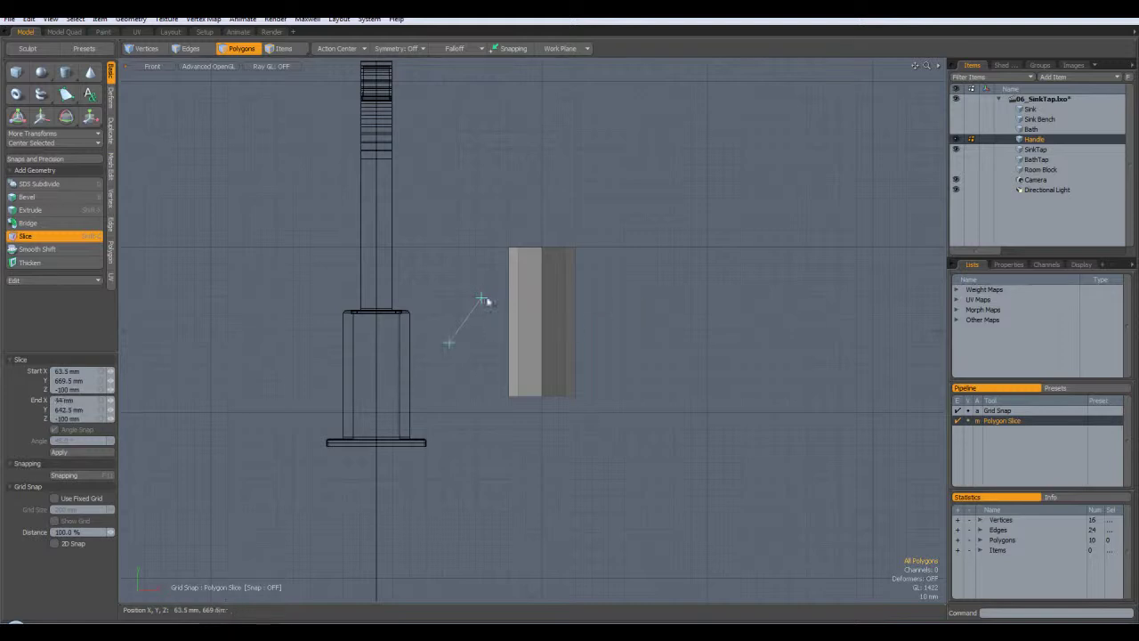
{"action": "key", "text": "space"}
{"action": "left_click", "coordinate": [514, 48]}
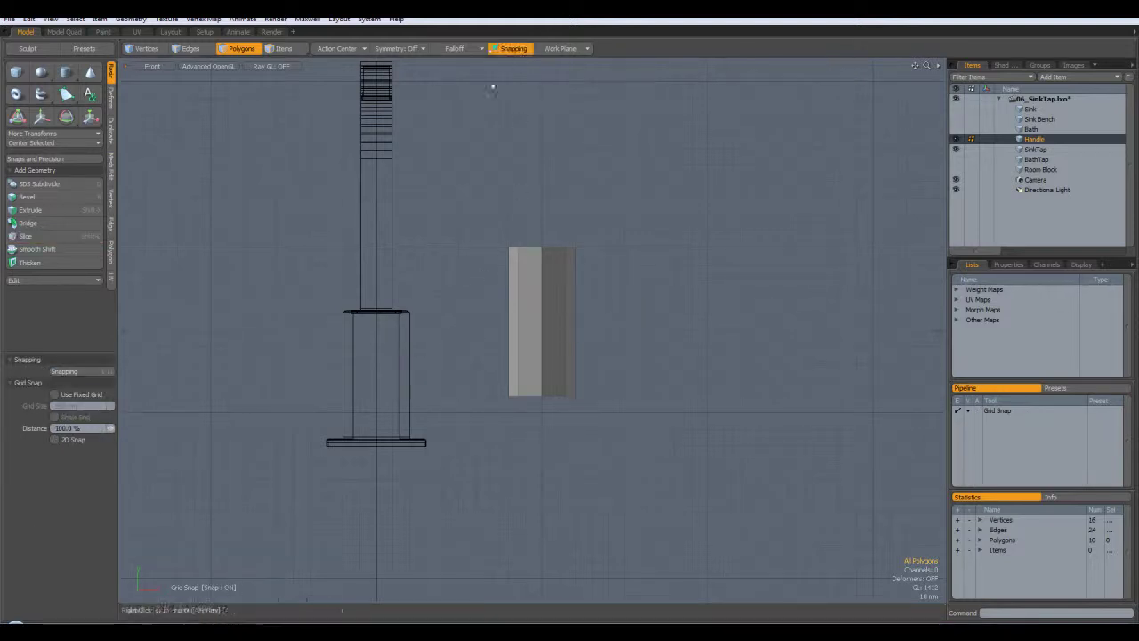
{"action": "left_click", "coordinate": [79, 371]}
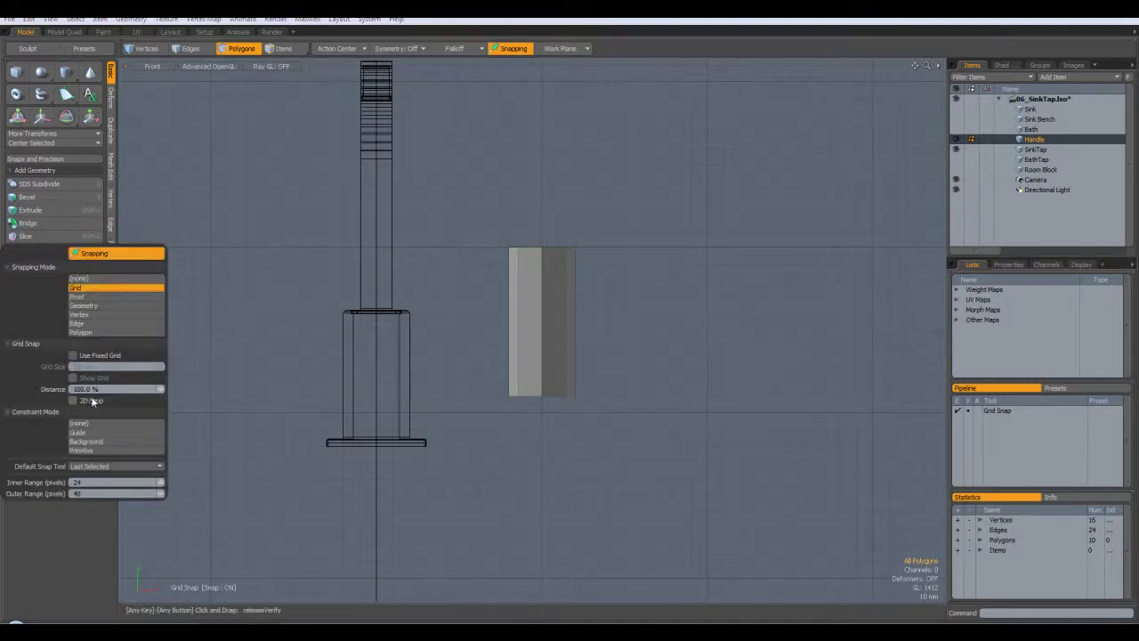
{"action": "left_click", "coordinate": [53, 236]}
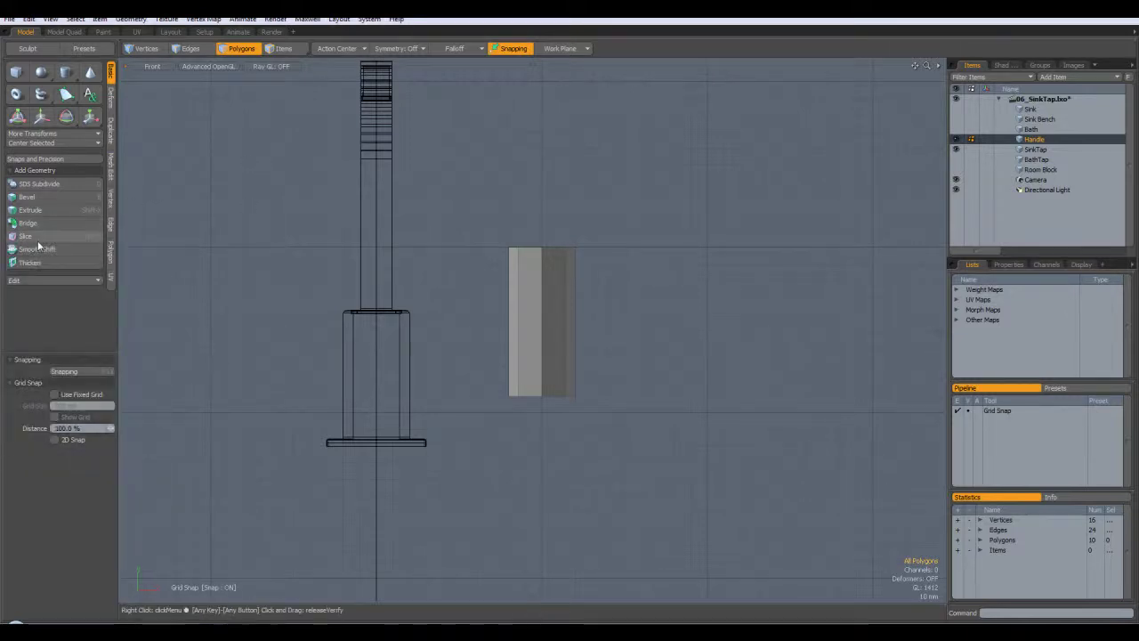
{"action": "left_click_drag", "start_coordinate": [457, 296], "coordinate": [659, 296]}
{"action": "key", "text": "space"}
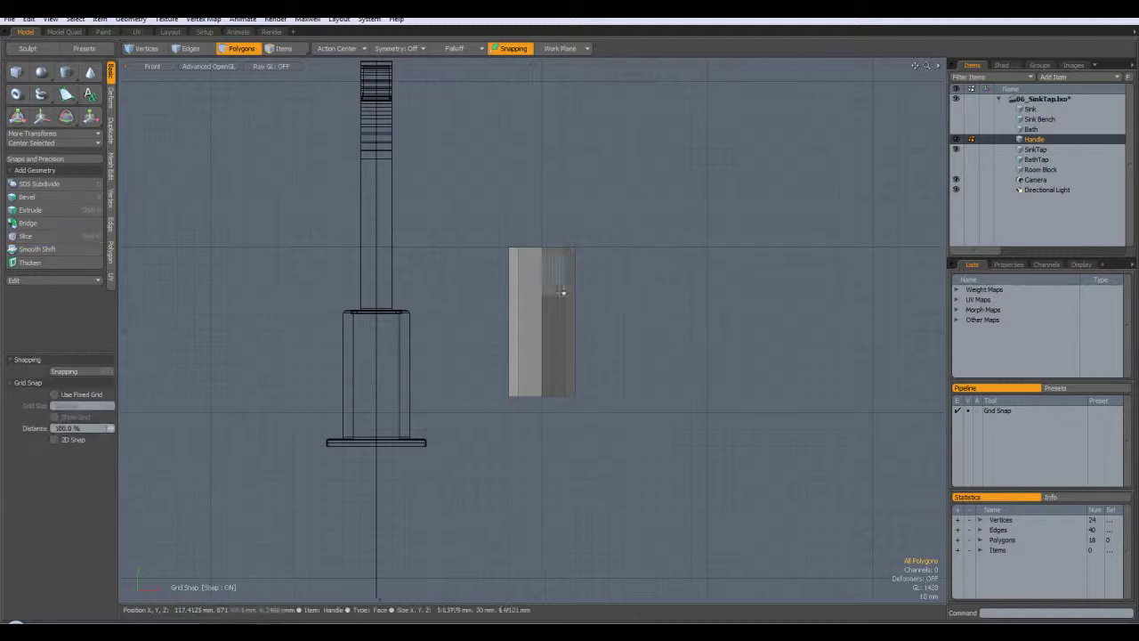
Step: Turn off snapping and bevel the handle's sliced edge loop into a narrow band with round level 0
{"action": "left_click", "coordinate": [513, 48]}
{"action": "left_click", "coordinate": [186, 48]}
{"action": "left_click", "coordinate": [540, 297]}
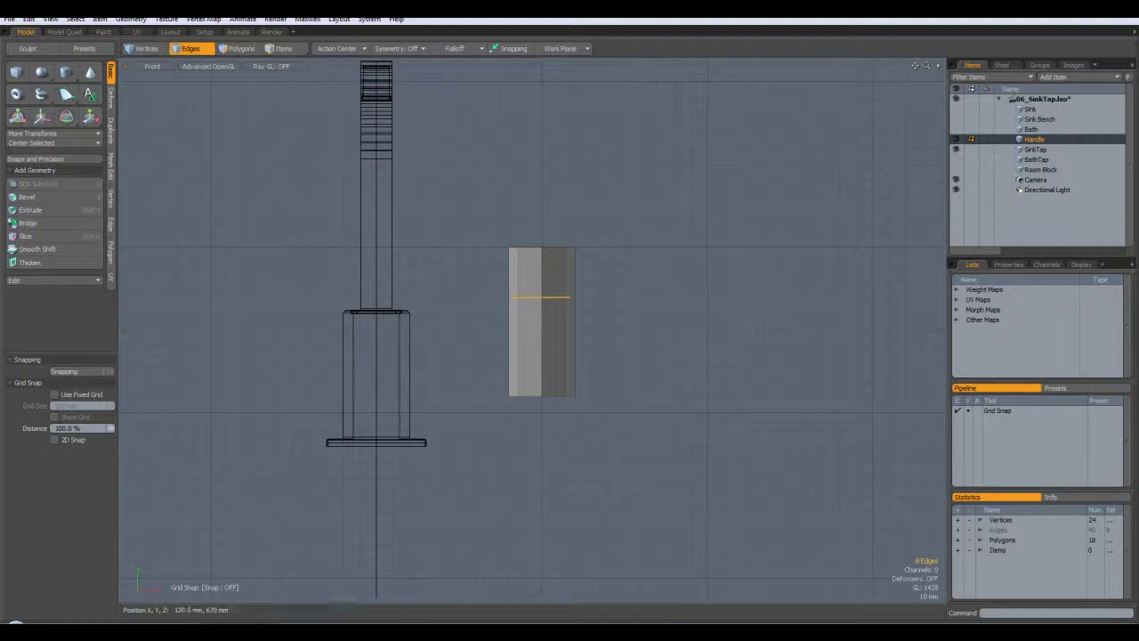
{"action": "scroll", "coordinate": [543, 294], "scroll_direction": "up", "scroll_amount": 5}
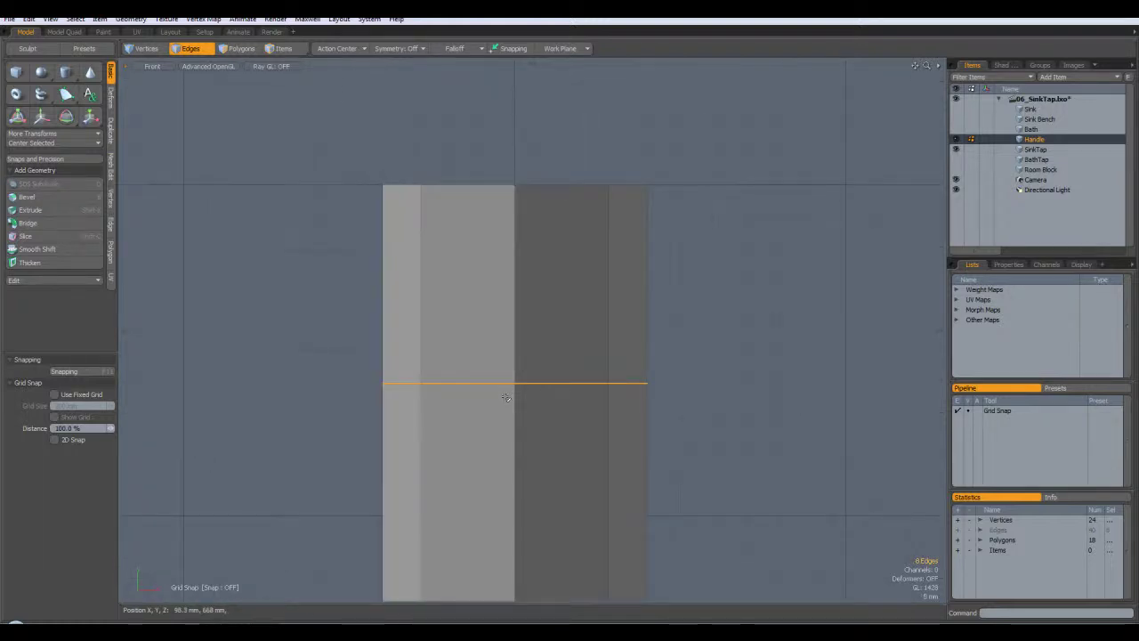
{"action": "key", "text": "b"}
{"action": "left_click_drag", "start_coordinate": [563, 385], "coordinate": [623, 387]}
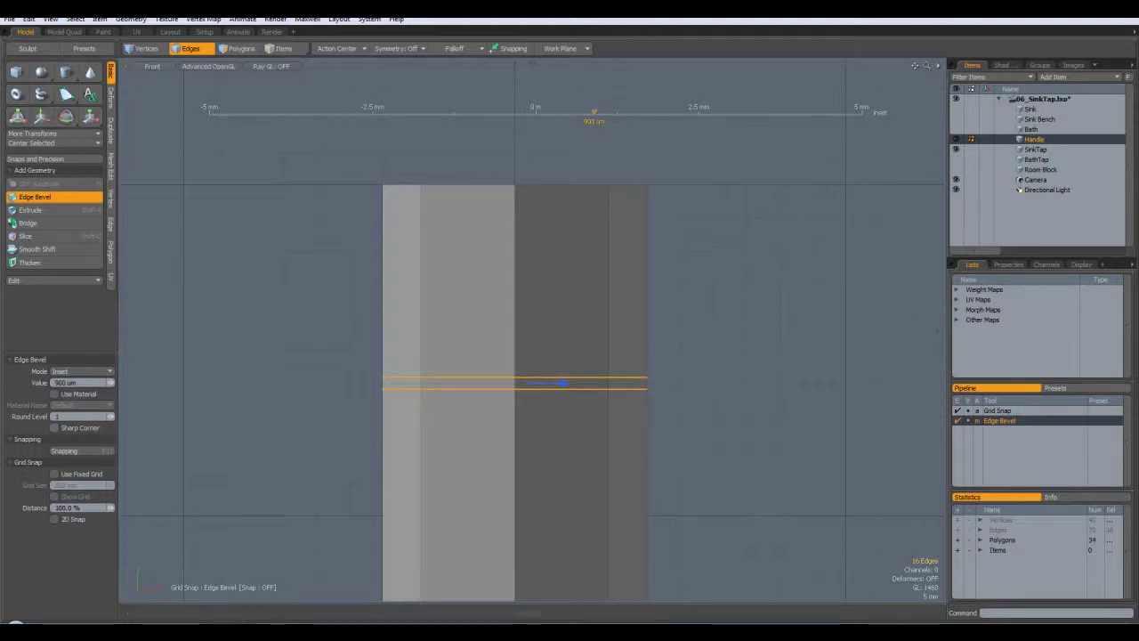
{"action": "left_click", "coordinate": [109, 416]}
{"action": "left_click_drag", "start_coordinate": [566, 384], "coordinate": [462, 383]}
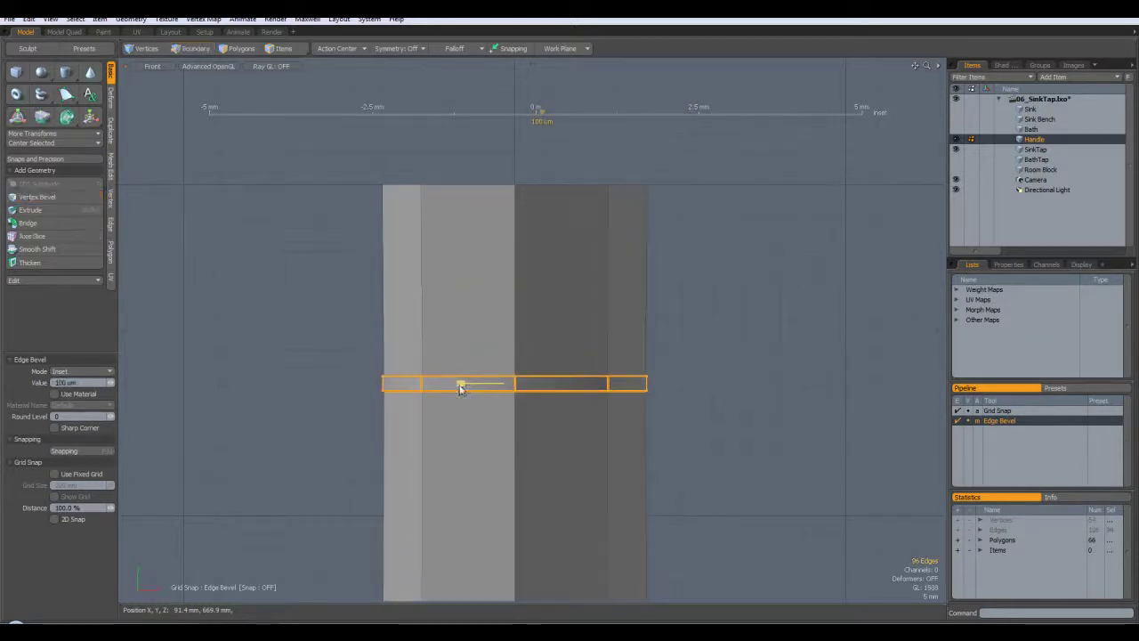
{"action": "key", "text": "space"}
Step: Select the full ring of eight polygons in the narrow band around the handle in the perspective view
{"action": "key", "text": "ctrl+space"}
{"action": "left_click", "coordinate": [623, 300]}
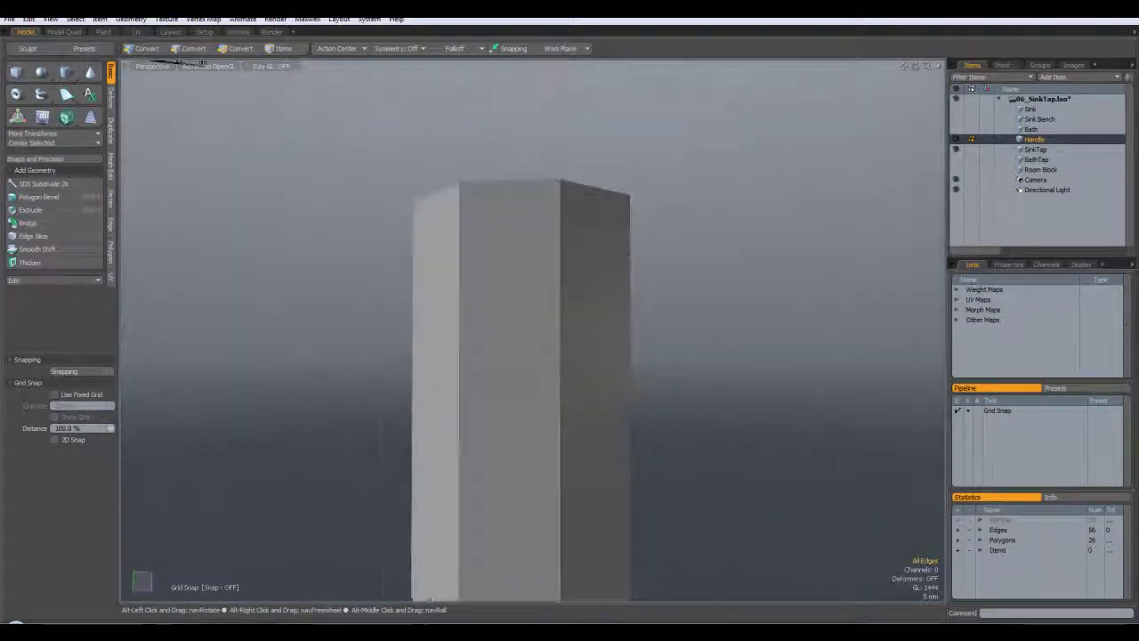
{"action": "left_click", "coordinate": [190, 49]}
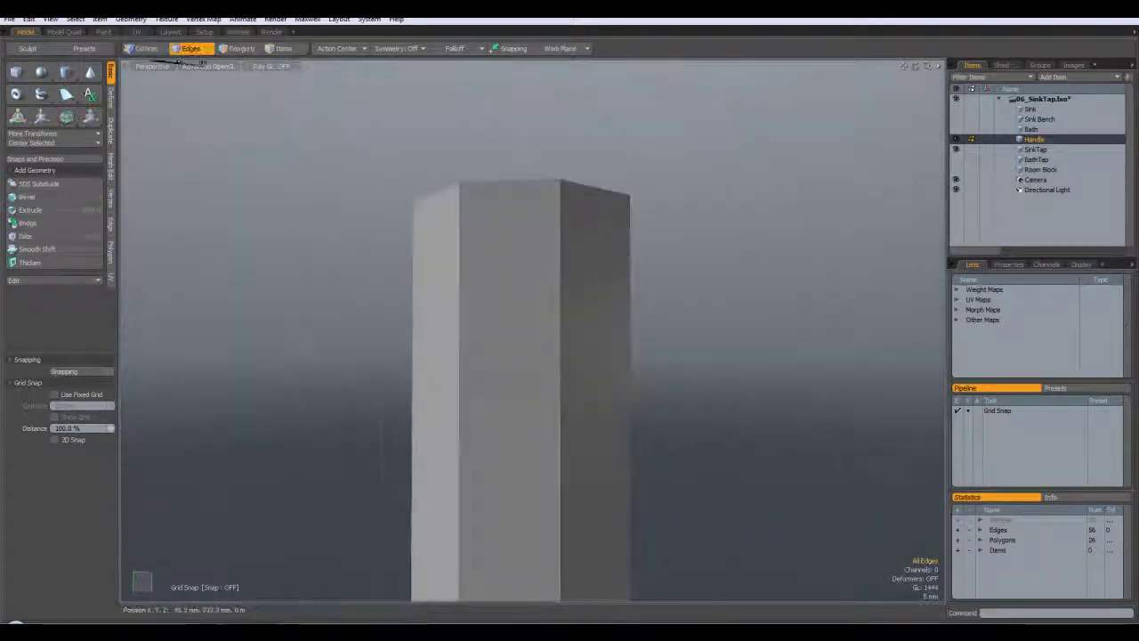
{"action": "left_click", "coordinate": [241, 49]}
{"action": "left_click", "coordinate": [512, 385]}
{"action": "left_click", "coordinate": [590, 380], "text": "shift"}
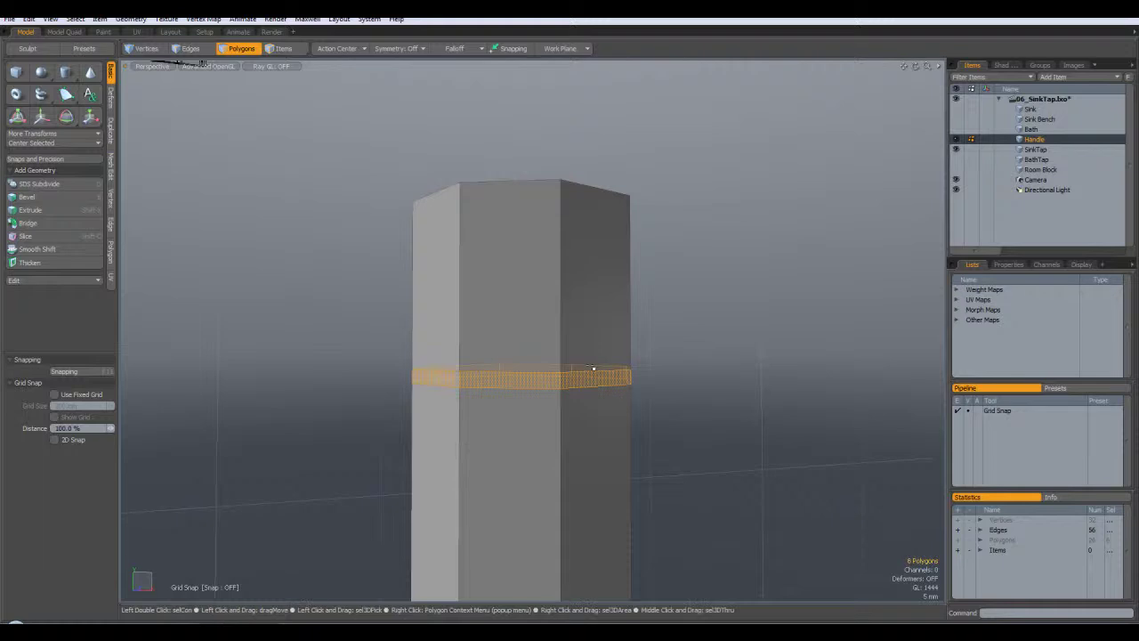
{"action": "left_click_drag", "start_coordinate": [575, 318], "coordinate": [503, 406], "text": "alt"}
{"action": "key", "text": "3"}
Step: Inset the band polygons slightly with Polygon Bevel, and shift them inward by 250 um in a separate bevel
{"action": "key", "text": "b"}
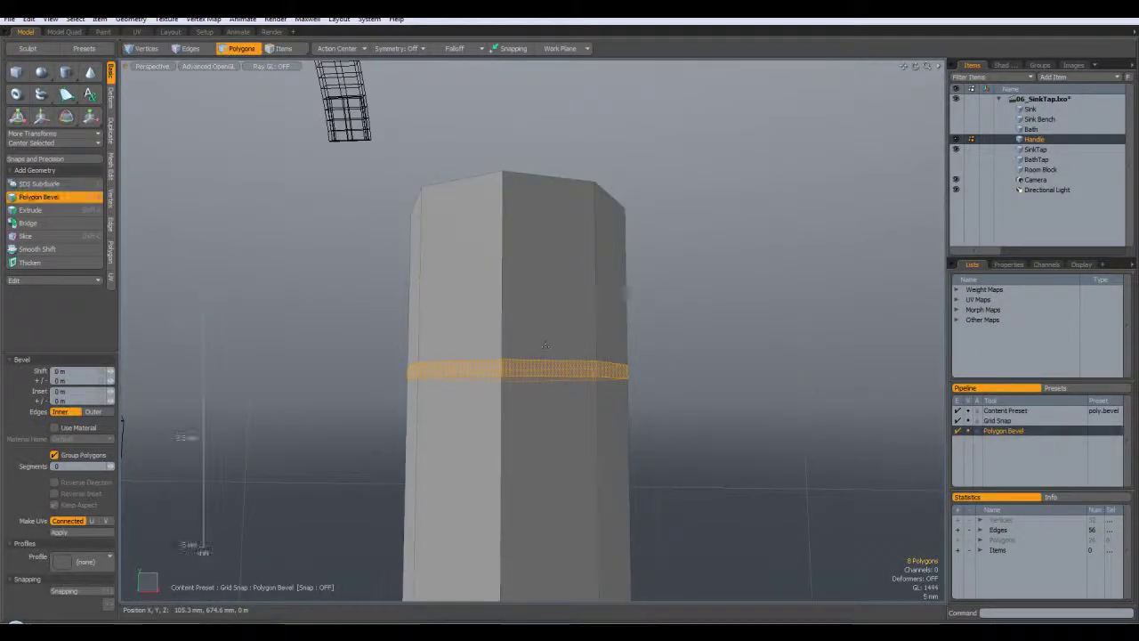
{"action": "scroll", "coordinate": [573, 370], "scroll_direction": "up", "scroll_amount": 4}
{"action": "left_click_drag", "start_coordinate": [547, 393], "coordinate": [550, 392]}
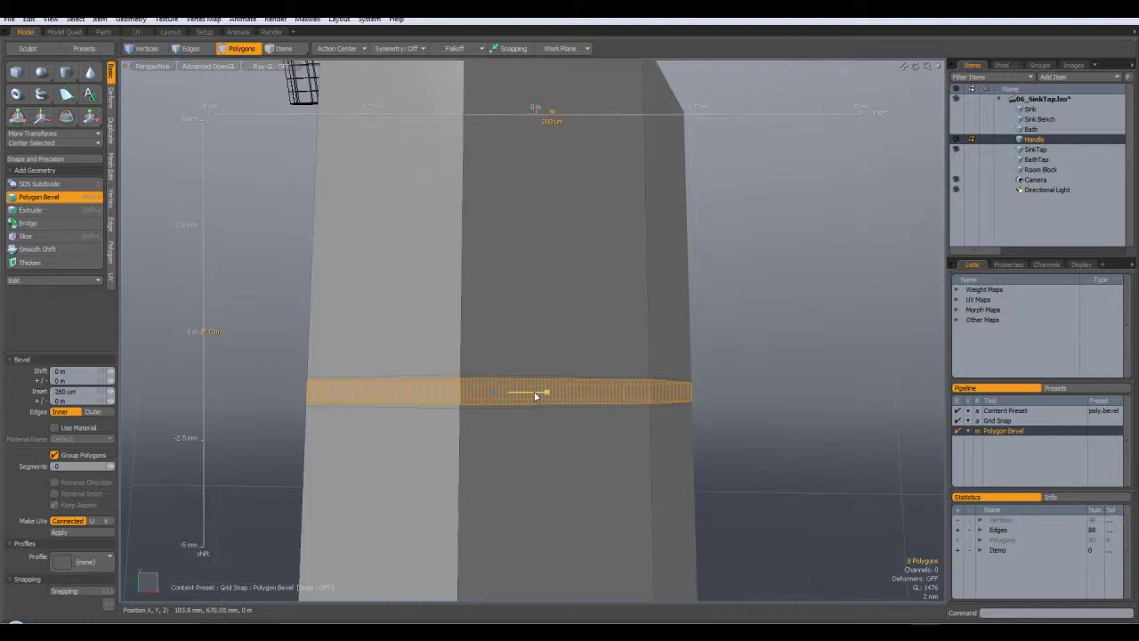
{"action": "key", "text": "space"}
{"action": "key", "text": "b"}
{"action": "key", "text": "space"}
{"action": "key", "text": "b"}
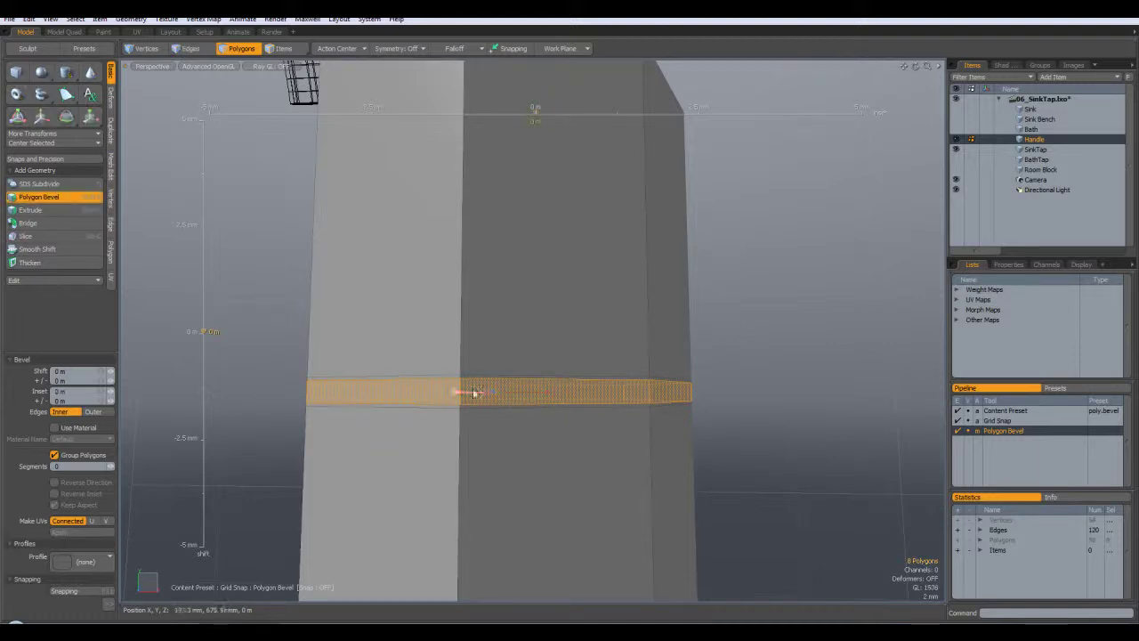
{"action": "left_click_drag", "start_coordinate": [427, 392], "coordinate": [432, 463], "text": "alt"}
{"action": "left_click_drag", "start_coordinate": [510, 358], "coordinate": [511, 356]}
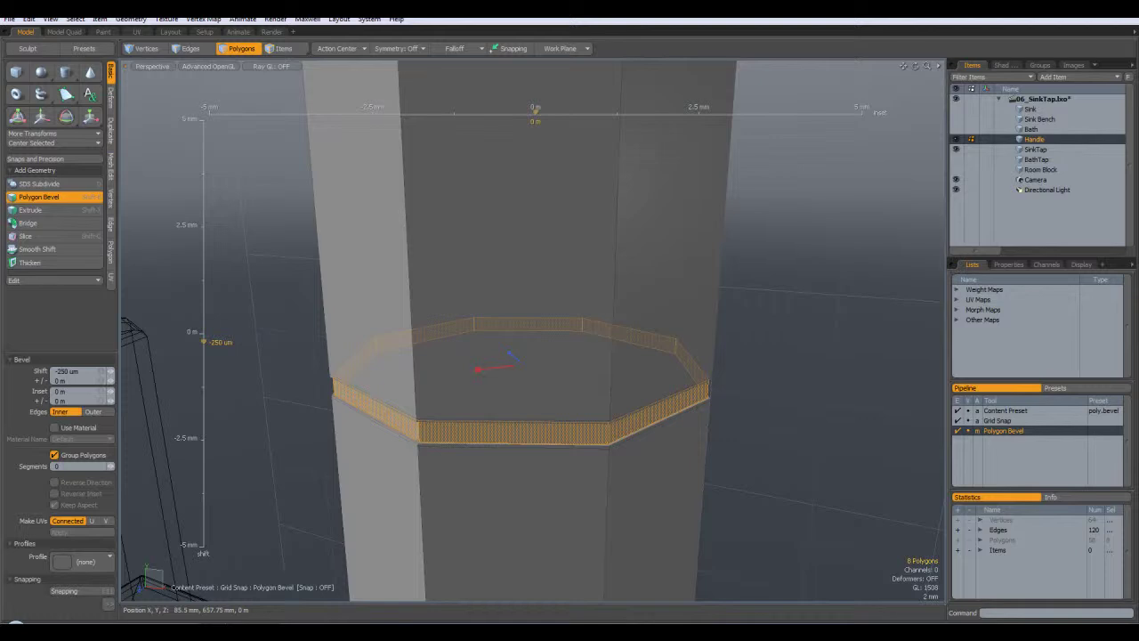
Step: Bevel the band polygons deep inward to a thin central stem, add supporting bevels at the stem, and clear the selection
{"action": "left_click", "coordinate": [548, 373]}
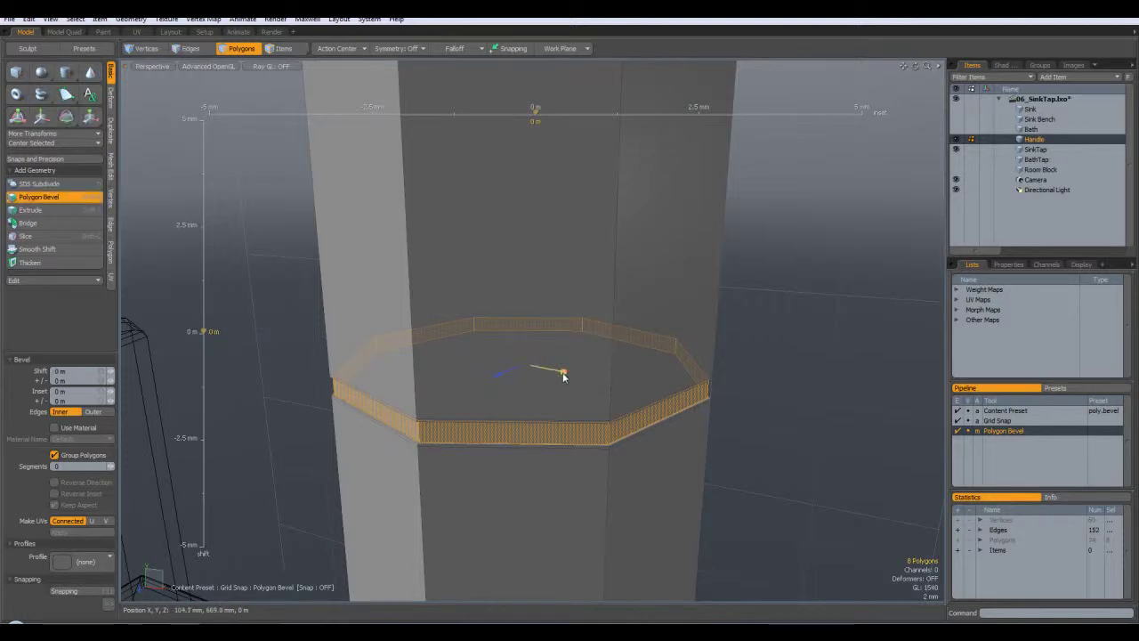
{"action": "mouse_move", "coordinate": [499, 380]}
{"action": "left_mouse_down"}
{"action": "mouse_move", "coordinate": [529, 361]}
{"action": "mouse_move", "coordinate": [552, 397]}
{"action": "mouse_move", "coordinate": [663, 393]}
{"action": "mouse_move", "coordinate": [663, 402]}
{"action": "mouse_move", "coordinate": [592, 405]}
{"action": "mouse_move", "coordinate": [493, 376]}
{"action": "left_mouse_up"}
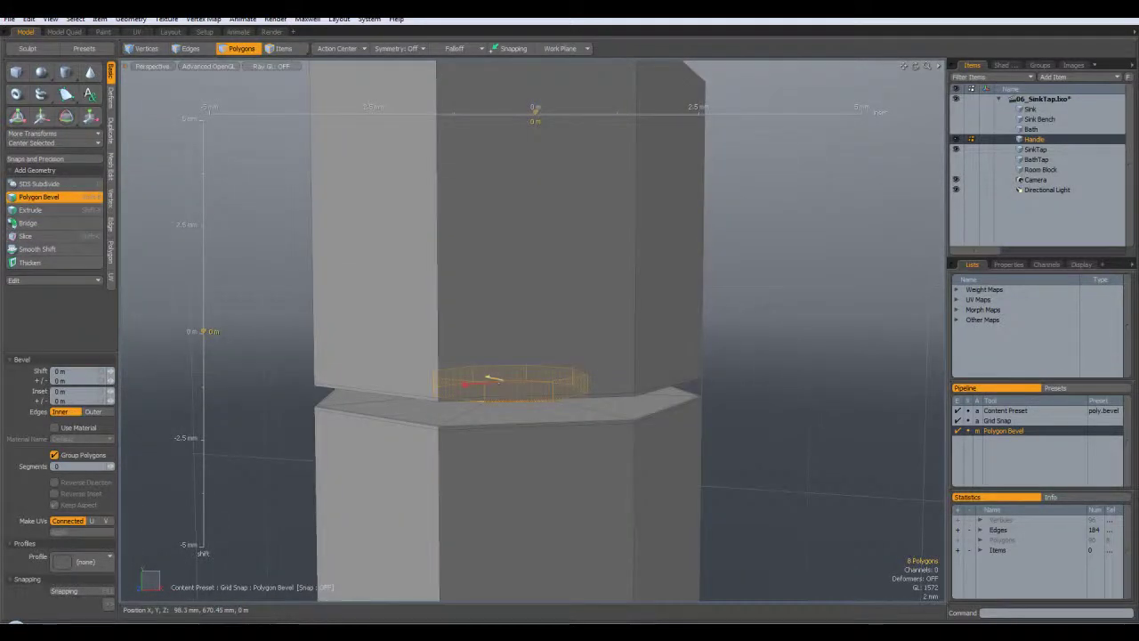
{"action": "left_click", "coordinate": [664, 417], "text": "shift"}
{"action": "left_click_drag", "start_coordinate": [663, 420], "coordinate": [655, 381], "text": "alt"}
{"action": "left_click_drag", "start_coordinate": [563, 396], "coordinate": [563, 395]}
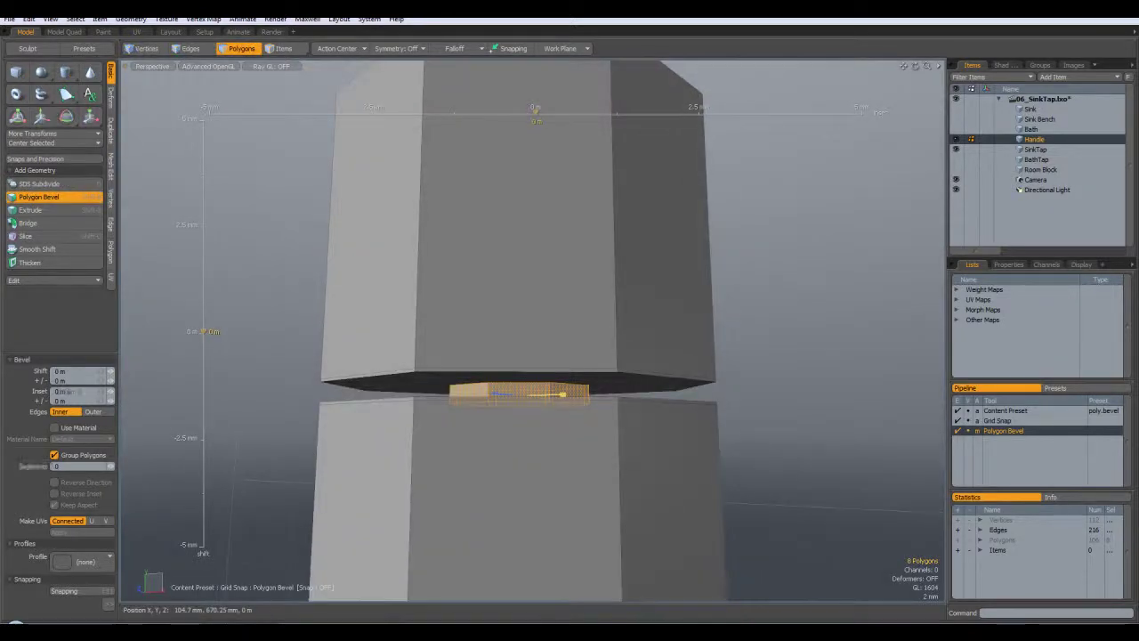
{"action": "key", "text": "q"}
{"action": "left_click", "coordinate": [806, 418]}
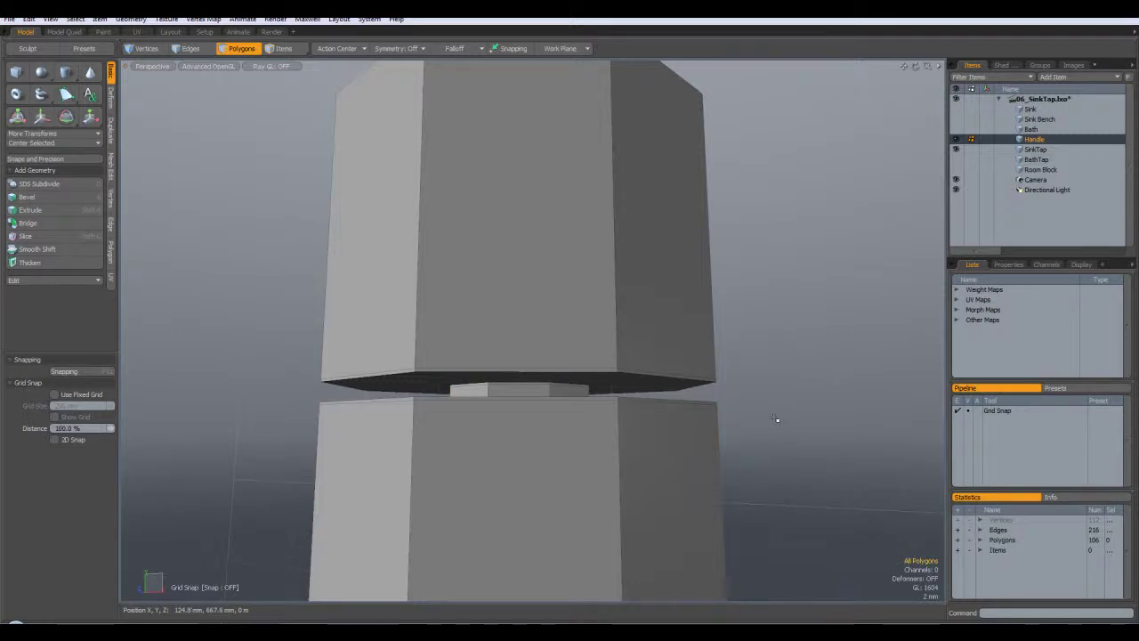
Step: Toggle subdivision smoothing on the handle to examine the groove from close up and from a distance
{"action": "key", "text": "Tab"}
{"action": "left_click_drag", "start_coordinate": [743, 438], "coordinate": [725, 376], "text": "alt"}
{"action": "key", "text": "Tab"}
{"action": "scroll", "coordinate": [760, 365], "scroll_direction": "down", "scroll_amount": 5}
{"action": "scroll", "coordinate": [759, 365], "scroll_direction": "down", "scroll_amount": 4}
{"action": "key", "text": "Tab"}
{"action": "scroll", "coordinate": [762, 351], "scroll_direction": "up", "scroll_amount": 5}
Step: Select the edges of the handle's upper section in the front view and move them down 1 mm along Y
{"action": "key", "text": "KP_2"}
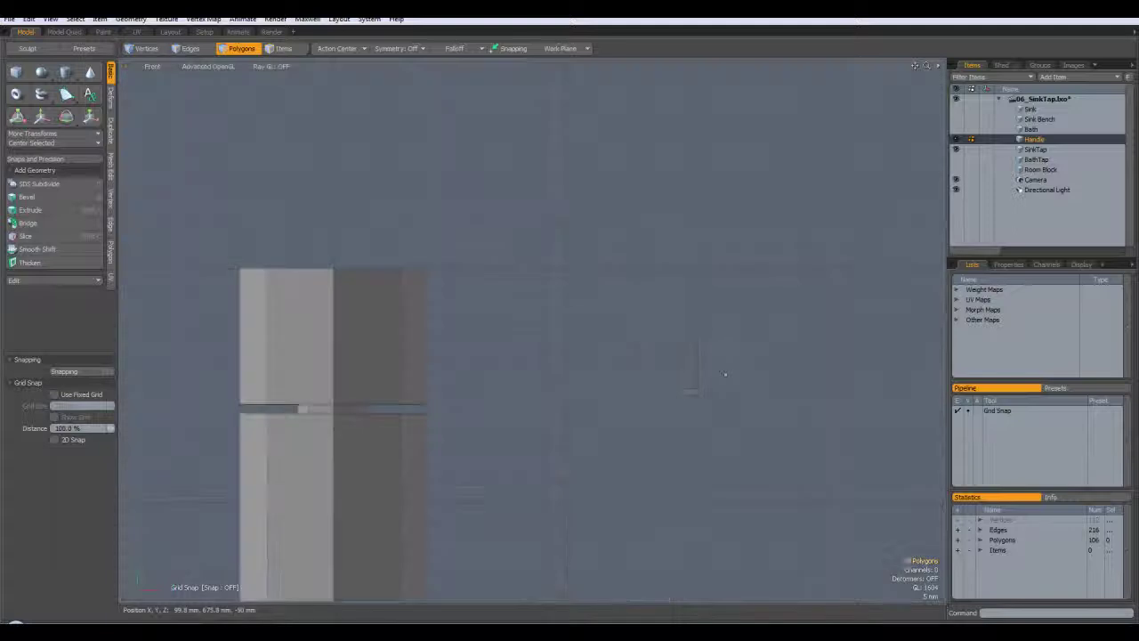
{"action": "left_click_drag", "start_coordinate": [489, 302], "coordinate": [579, 276], "text": "alt+shift"}
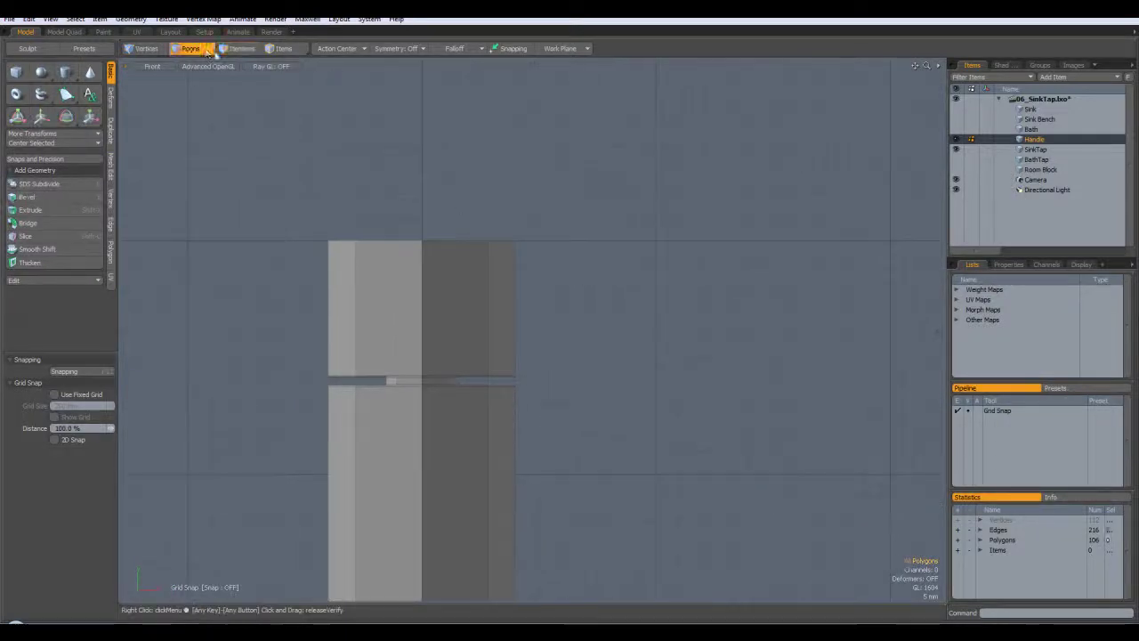
{"action": "left_click", "coordinate": [197, 52]}
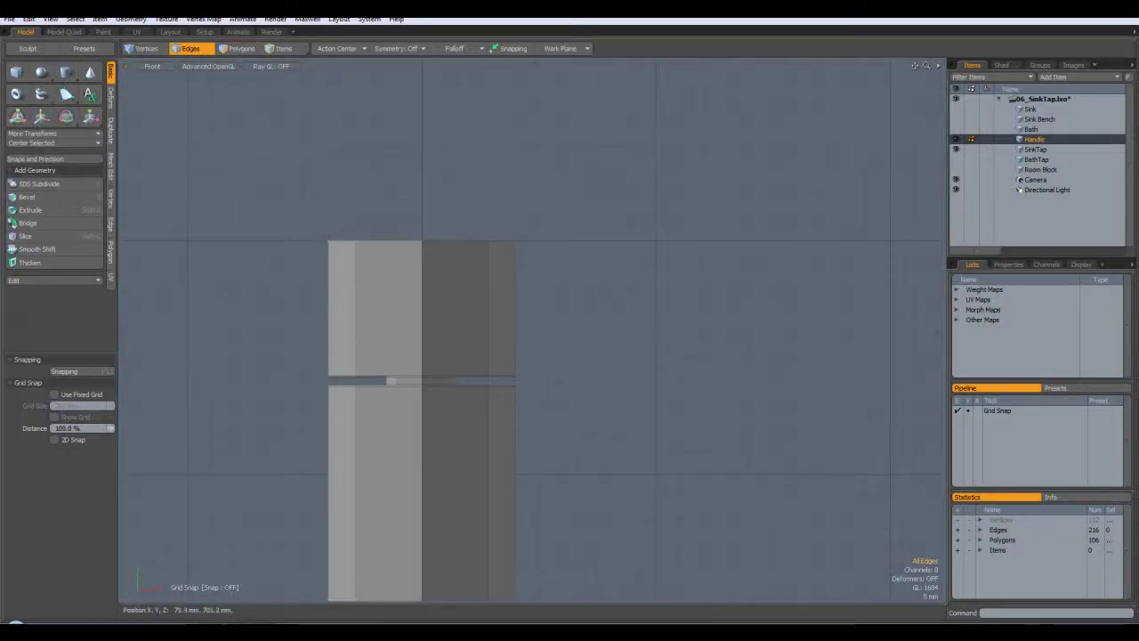
{"action": "right_click_drag", "start_coordinate": [354, 220], "coordinate": [606, 383]}
{"action": "scroll", "coordinate": [461, 372], "scroll_direction": "up", "scroll_amount": 2}
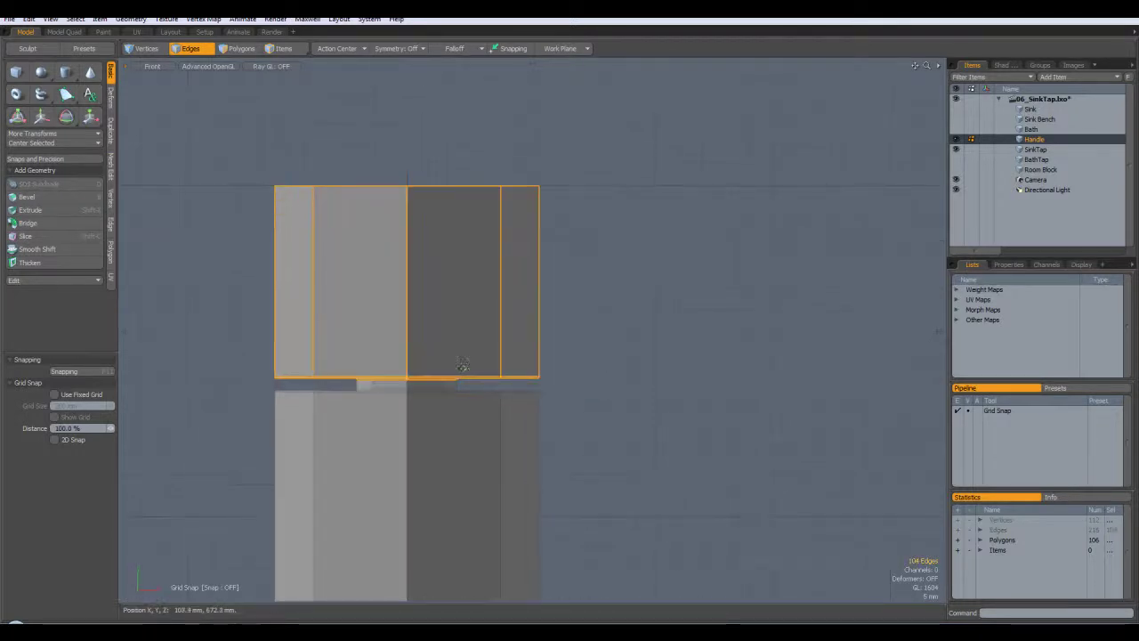
{"action": "key", "text": "w"}
{"action": "left_click_drag", "start_coordinate": [406, 216], "coordinate": [407, 221]}
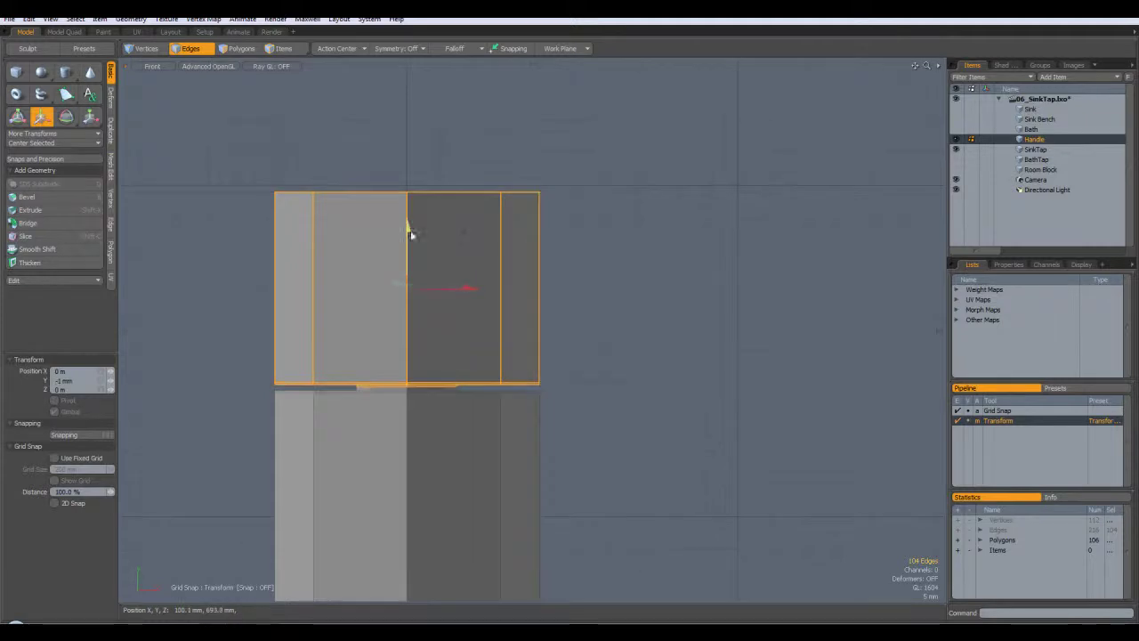
{"action": "key", "text": "space"}
{"action": "left_click", "coordinate": [638, 316]}
Step: Examine the narrowed groove with subdivision smoothing in the front and perspective views
{"action": "key", "text": "a"}
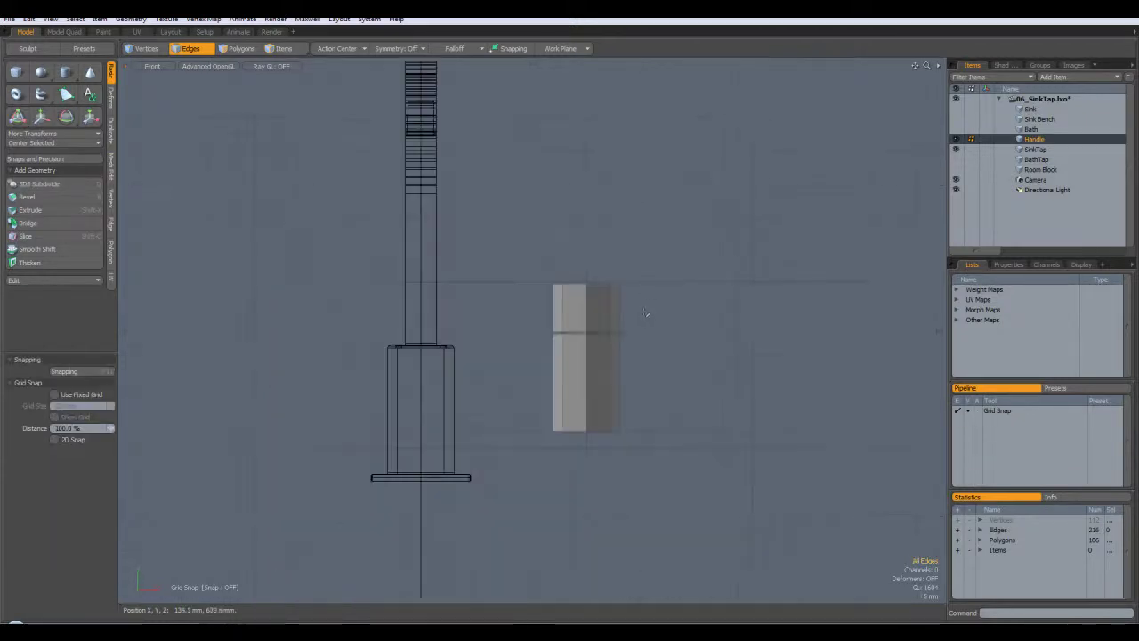
{"action": "scroll", "coordinate": [645, 329], "scroll_direction": "up", "scroll_amount": 3}
{"action": "key", "text": "Tab"}
{"action": "key", "text": "ctrl+space"}
{"action": "left_click", "coordinate": [660, 315]}
{"action": "left_click_drag", "start_coordinate": [660, 315], "coordinate": [654, 227], "text": "alt"}
{"action": "key", "text": "Tab"}
{"action": "scroll", "coordinate": [597, 348], "scroll_direction": "up", "scroll_amount": 5}
{"action": "scroll", "coordinate": [591, 345], "scroll_direction": "down", "scroll_amount": 4}
Step: Bevel the edge loop around the handle's top face by 2.2 mm with round level 1
{"action": "left_click", "coordinate": [241, 48]}
{"action": "left_click", "coordinate": [188, 50]}
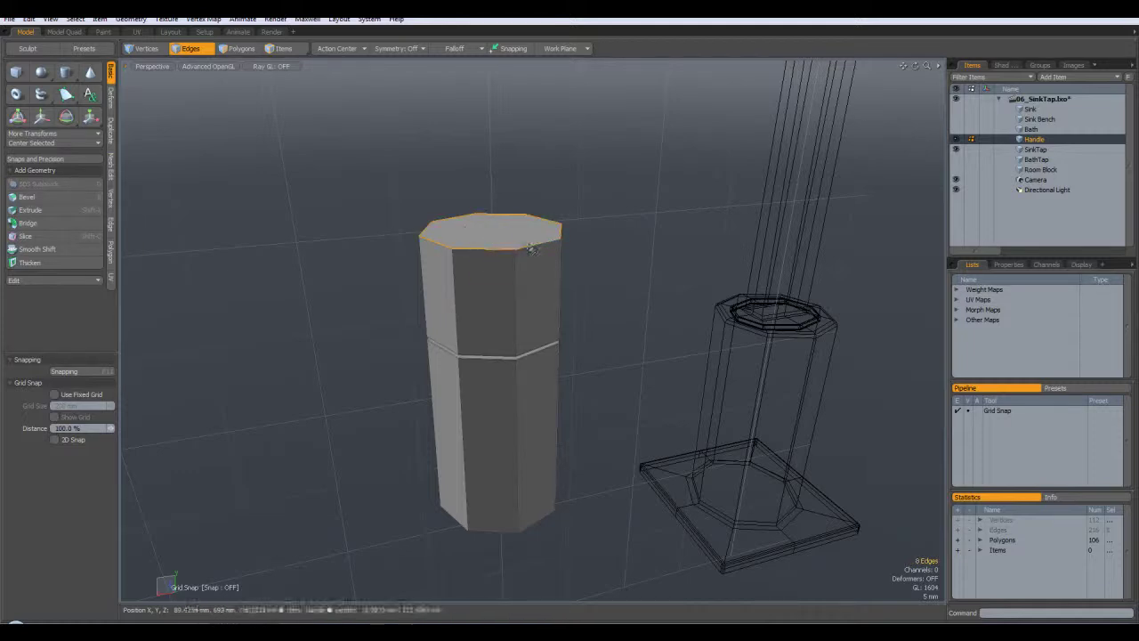
{"action": "scroll", "coordinate": [561, 242], "scroll_direction": "up", "scroll_amount": 2}
{"action": "key", "text": "b"}
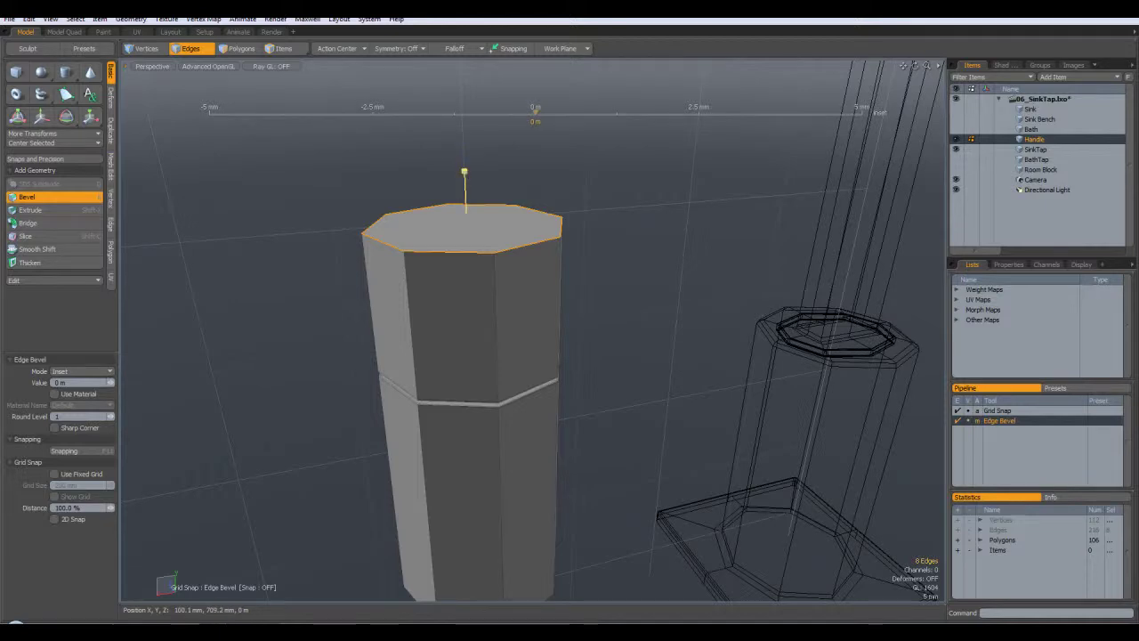
{"action": "left_click_drag", "start_coordinate": [463, 173], "coordinate": [536, 174]}
{"action": "left_click_drag", "start_coordinate": [634, 116], "coordinate": [679, 113]}
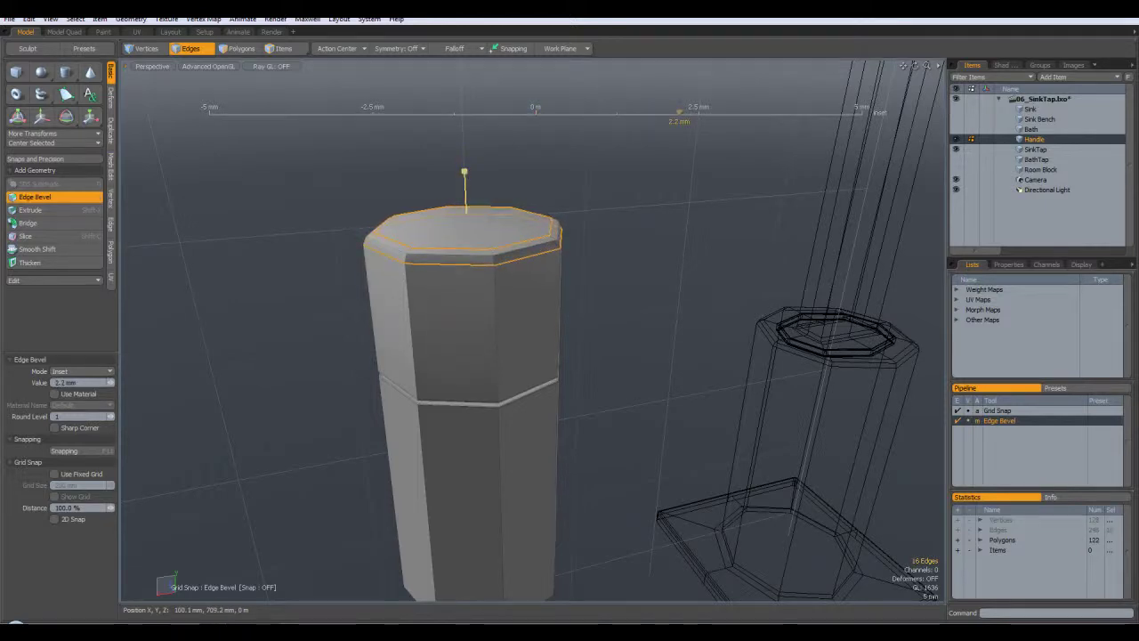
{"action": "key", "text": "space"}
{"action": "left_click", "coordinate": [595, 269]}
Step: Compare the handle's bevelled top rim with subdivision smoothing on and off from several angles
{"action": "key", "text": "Tab"}
{"action": "left_click_drag", "start_coordinate": [666, 361], "coordinate": [529, 177], "text": "alt"}
{"action": "key", "text": "Tab"}
{"action": "key", "text": "Tab"}
{"action": "key", "text": "Tab"}
{"action": "key", "text": "Tab"}
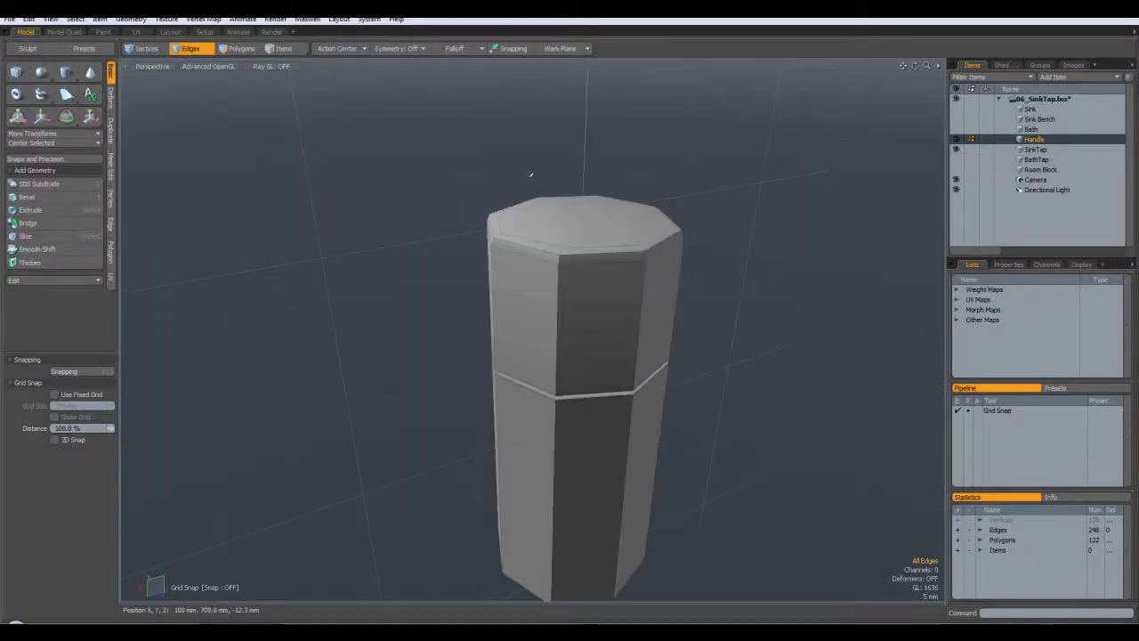
{"action": "key", "text": "Tab"}
{"action": "key", "text": "Tab"}
{"action": "key", "text": "Tab"}
{"action": "key", "text": "Tab"}
{"action": "key", "text": "Tab"}
{"action": "left_click_drag", "start_coordinate": [745, 272], "coordinate": [727, 237], "text": "alt"}
{"action": "key", "text": "2"}
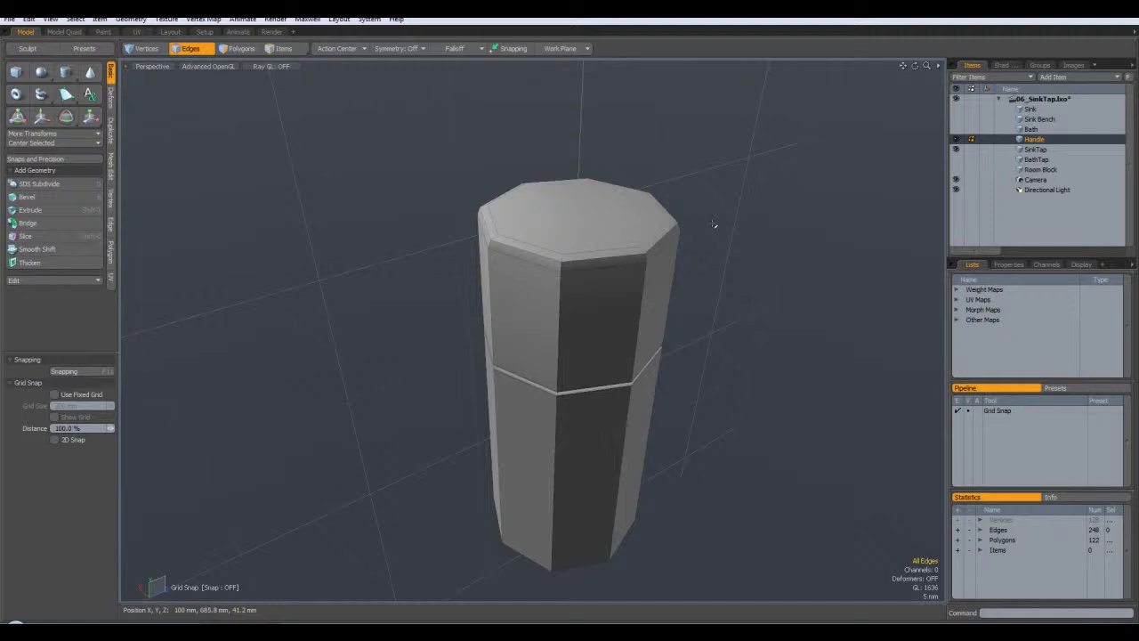
Step: Select the polygons of one side facet on the handle's upper section, using the top view to check its orientation
{"action": "left_click", "coordinate": [224, 48]}
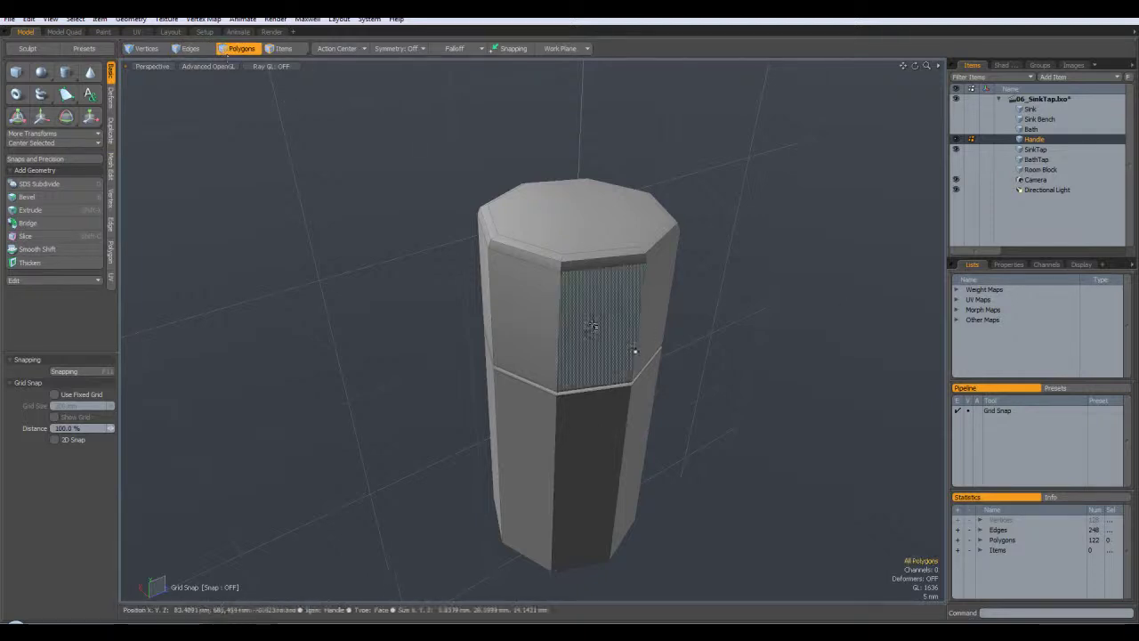
{"action": "left_click_drag", "start_coordinate": [676, 294], "coordinate": [541, 216], "text": "alt"}
{"action": "left_click", "coordinate": [759, 295]}
{"action": "left_click_drag", "start_coordinate": [773, 343], "coordinate": [819, 347], "text": "alt"}
{"action": "left_click", "coordinate": [603, 277]}
{"action": "left_click", "coordinate": [624, 316]}
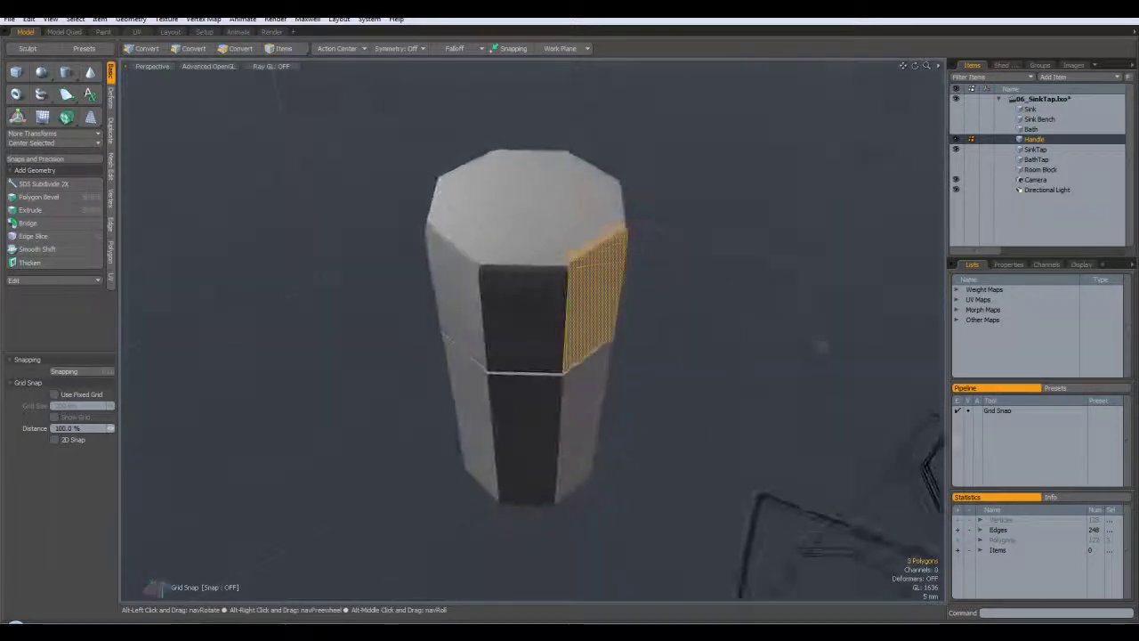
{"action": "key", "text": "ctrl+Up"}
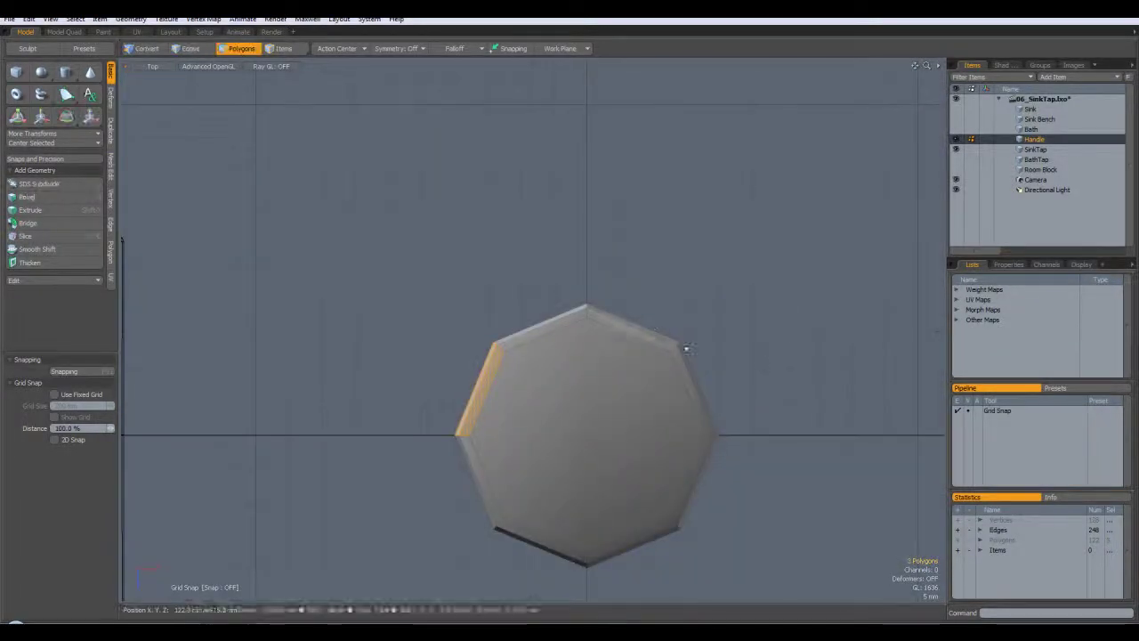
{"action": "left_click_drag", "start_coordinate": [635, 421], "coordinate": [535, 307], "text": "alt+shift"}
{"action": "key", "text": "ctrl+space"}
{"action": "left_click", "coordinate": [607, 277]}
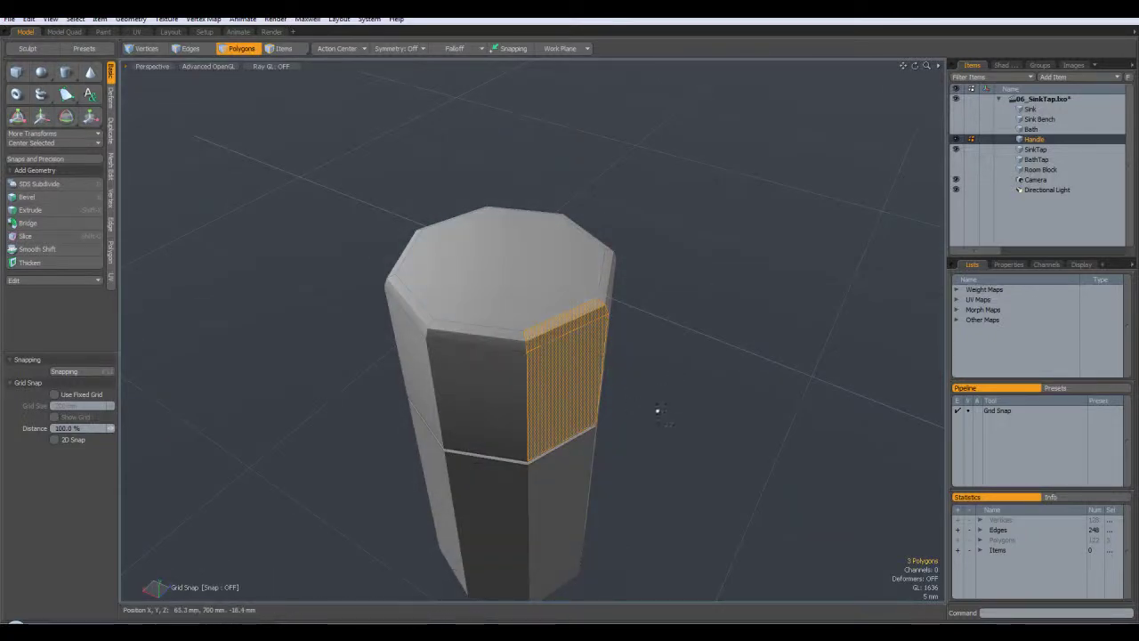
Step: Try Loop Slice with a count of 2 on the selected facet of the handle and undo the resulting cuts
{"action": "key", "text": "alt+c"}
{"action": "left_click", "coordinate": [702, 293]}
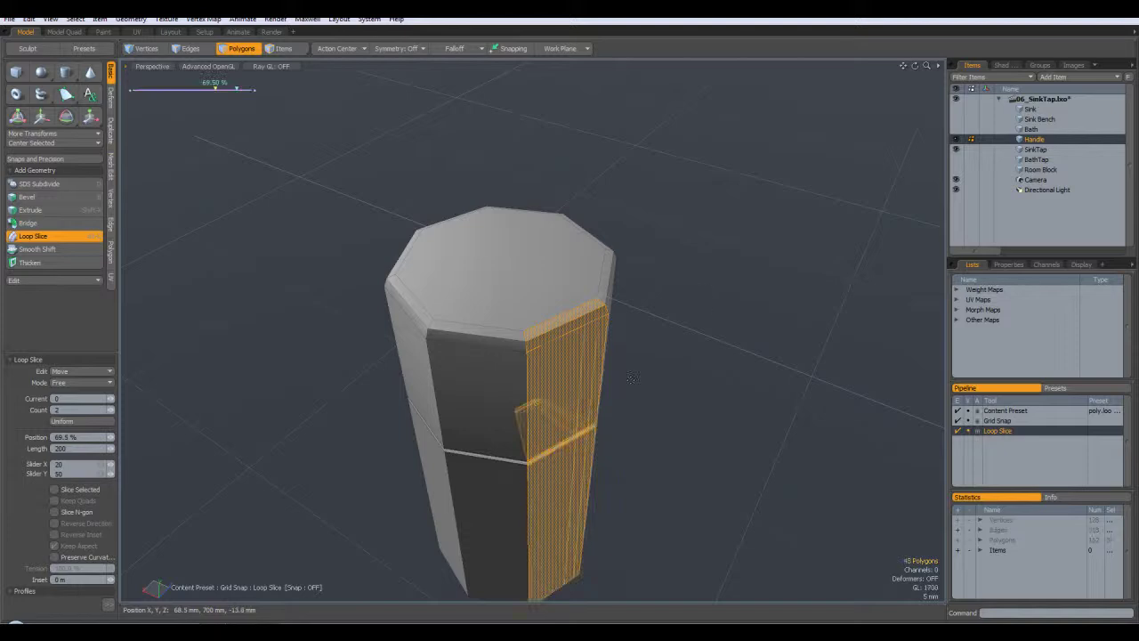
{"action": "mouse_move", "coordinate": [713, 420]}
{"action": "left_mouse_down", "text": "alt"}
{"action": "mouse_move", "coordinate": [680, 360]}
{"action": "mouse_move", "coordinate": [674, 316]}
{"action": "mouse_move", "coordinate": [717, 419]}
{"action": "left_mouse_up", "text": "alt"}
{"action": "key", "text": "ctrl+z"}
{"action": "left_click", "coordinate": [525, 406]}
{"action": "left_click_drag", "start_coordinate": [719, 360], "coordinate": [604, 258], "text": "alt"}
{"action": "key", "text": "ctrl+z"}
{"action": "left_click", "coordinate": [717, 345]}
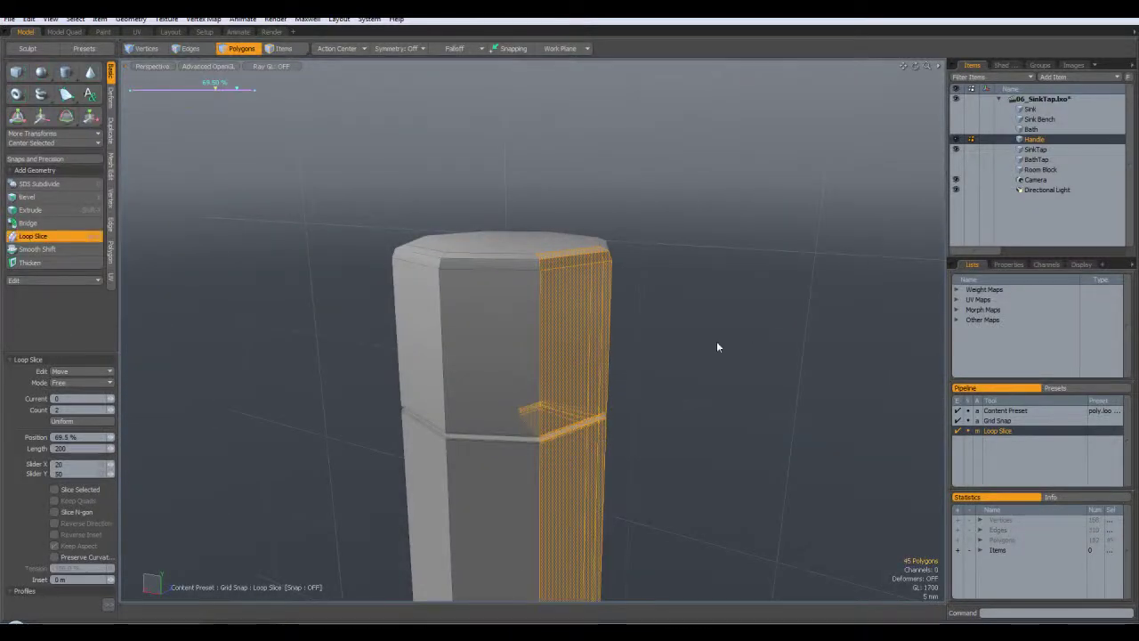
{"action": "key", "text": "ctrl+z"}
{"action": "key", "text": "space"}
{"action": "left_click", "coordinate": [722, 333]}
{"action": "left_click_drag", "start_coordinate": [692, 326], "coordinate": [616, 377], "text": "alt"}
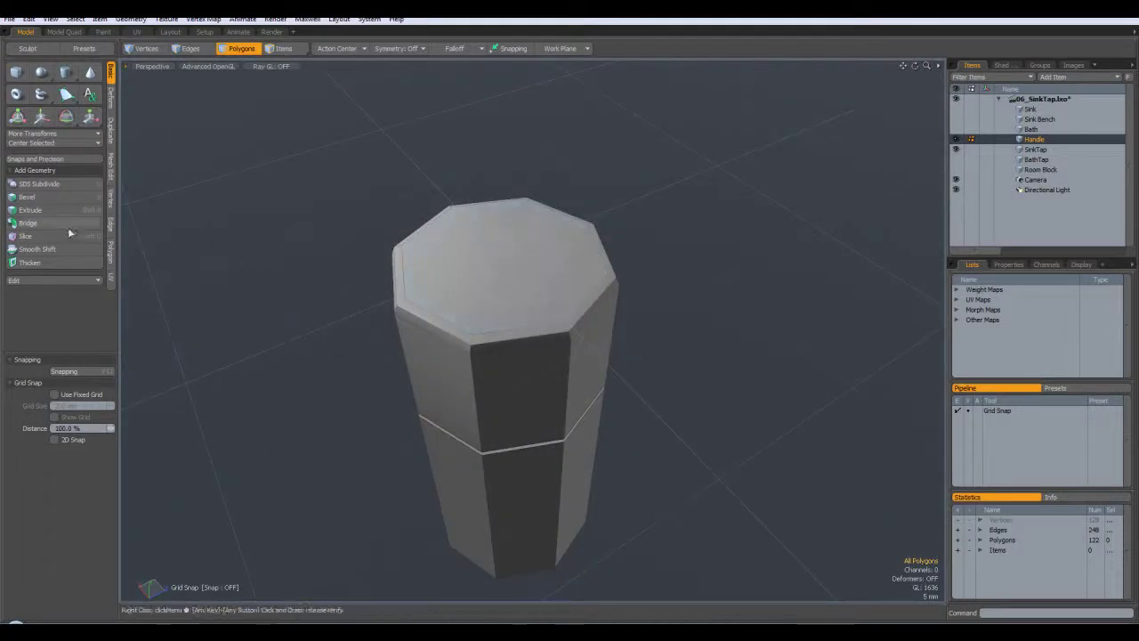
{"action": "left_click", "coordinate": [535, 374]}
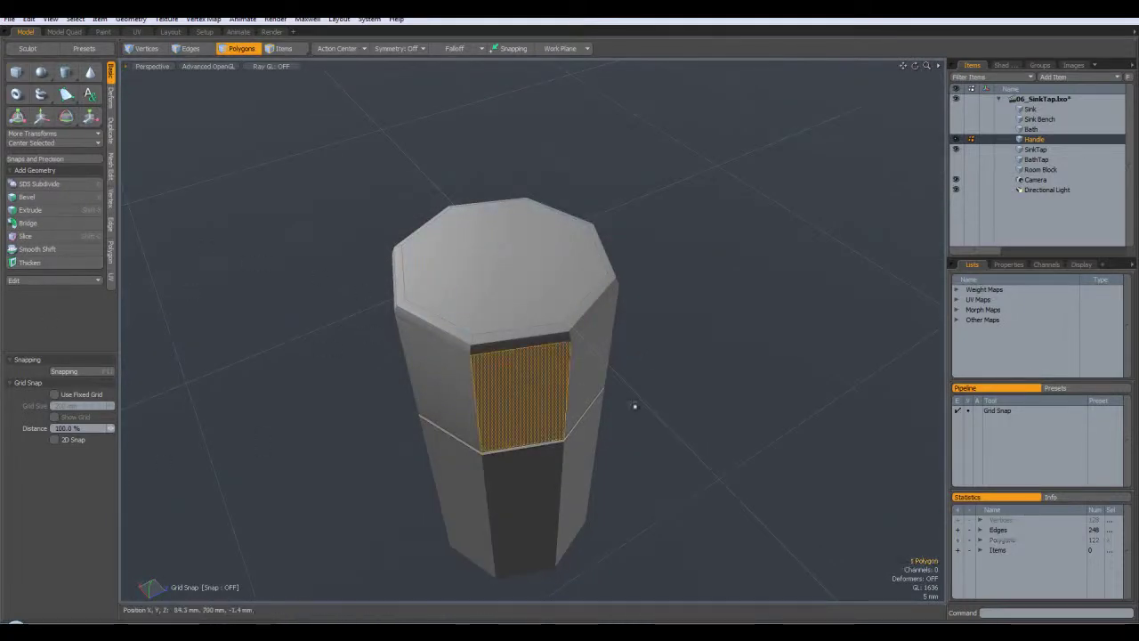
{"action": "left_click", "coordinate": [703, 347]}
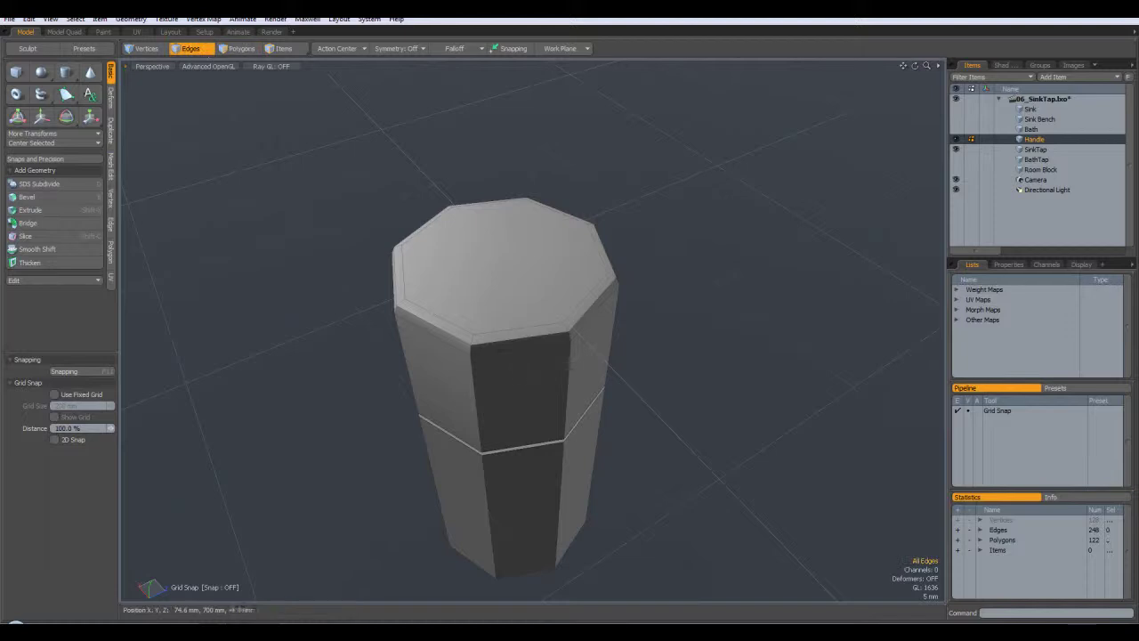
Step: Loop Slice one side facet of the handle vertically through its horizontal edges, placing the two cuts at 30% and 70%
{"action": "left_click_drag", "start_coordinate": [528, 446], "coordinate": [508, 382], "text": "alt"}
{"action": "left_click_drag", "start_coordinate": [501, 274], "coordinate": [503, 298]}
{"action": "left_click_drag", "start_coordinate": [594, 331], "coordinate": [718, 442], "text": "alt"}
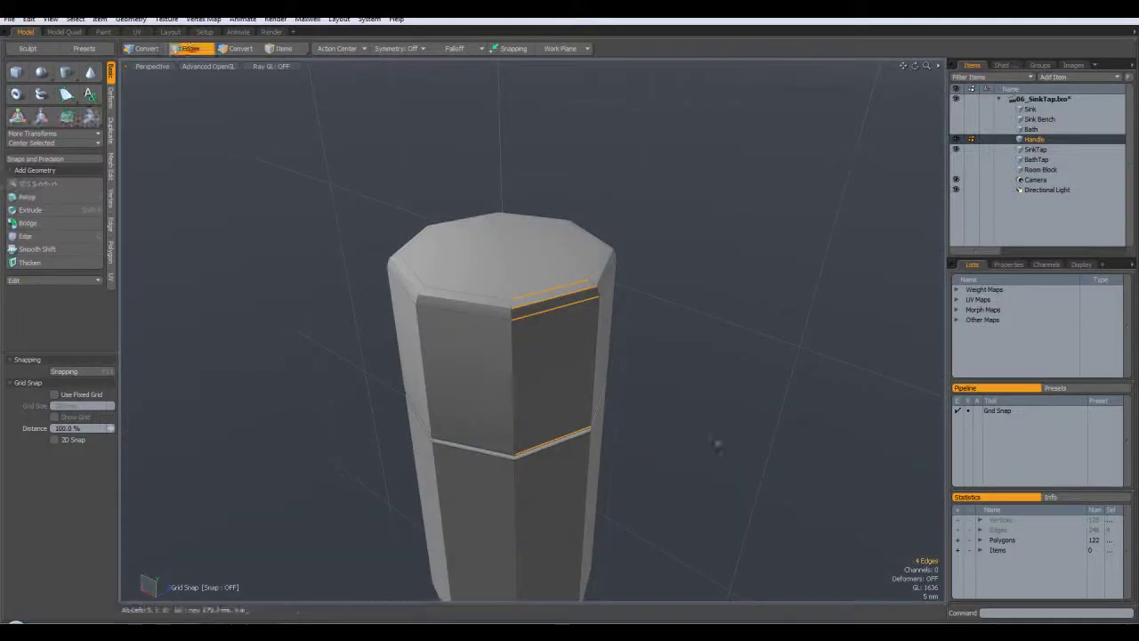
{"action": "key", "text": "alt+c"}
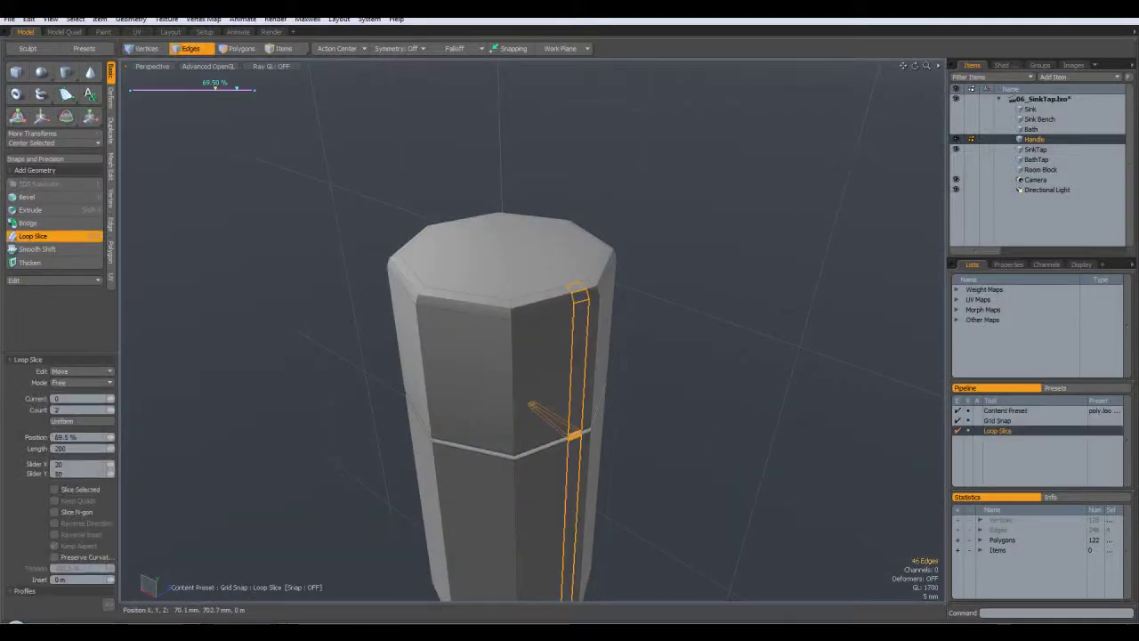
{"action": "mouse_move", "coordinate": [755, 392]}
{"action": "left_mouse_down", "text": "alt"}
{"action": "mouse_move", "coordinate": [687, 330]}
{"action": "mouse_move", "coordinate": [703, 356]}
{"action": "mouse_move", "coordinate": [694, 330]}
{"action": "mouse_move", "coordinate": [779, 376]}
{"action": "mouse_move", "coordinate": [728, 354]}
{"action": "mouse_move", "coordinate": [738, 392]}
{"action": "left_mouse_up", "text": "alt"}
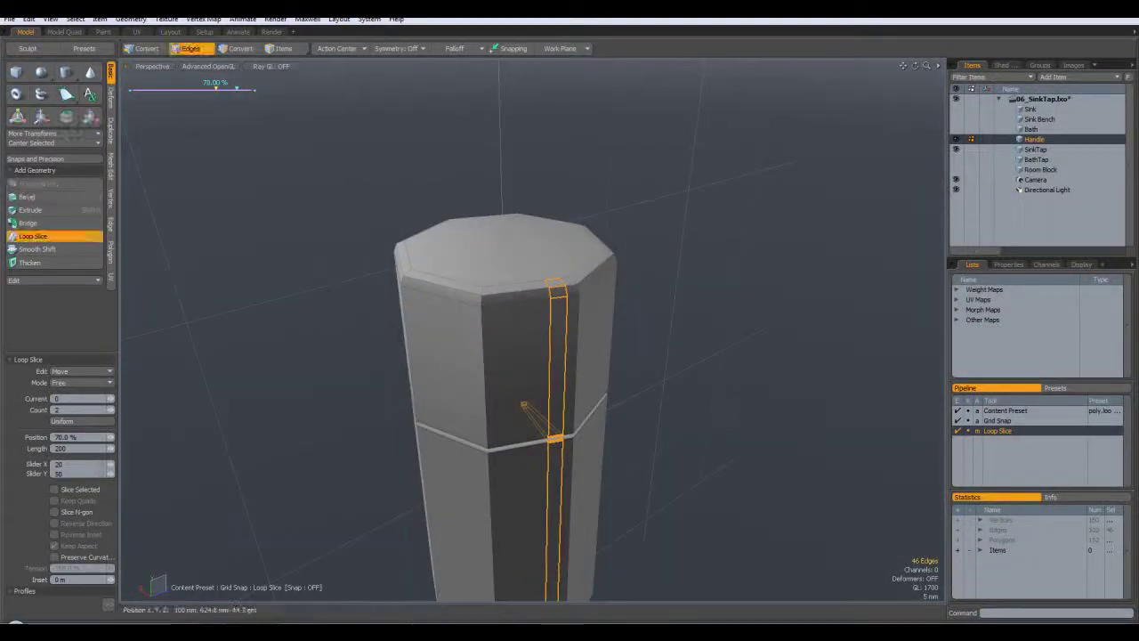
{"action": "left_click_drag", "start_coordinate": [216, 89], "coordinate": [155, 88]}
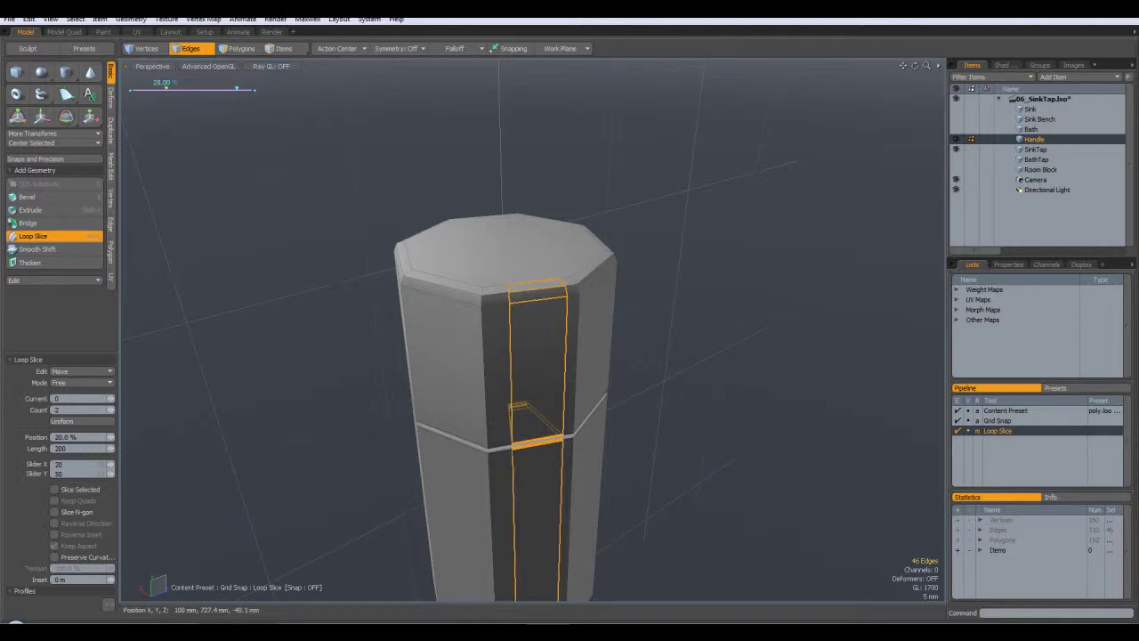
{"action": "left_click_drag", "start_coordinate": [235, 88], "coordinate": [228, 88]}
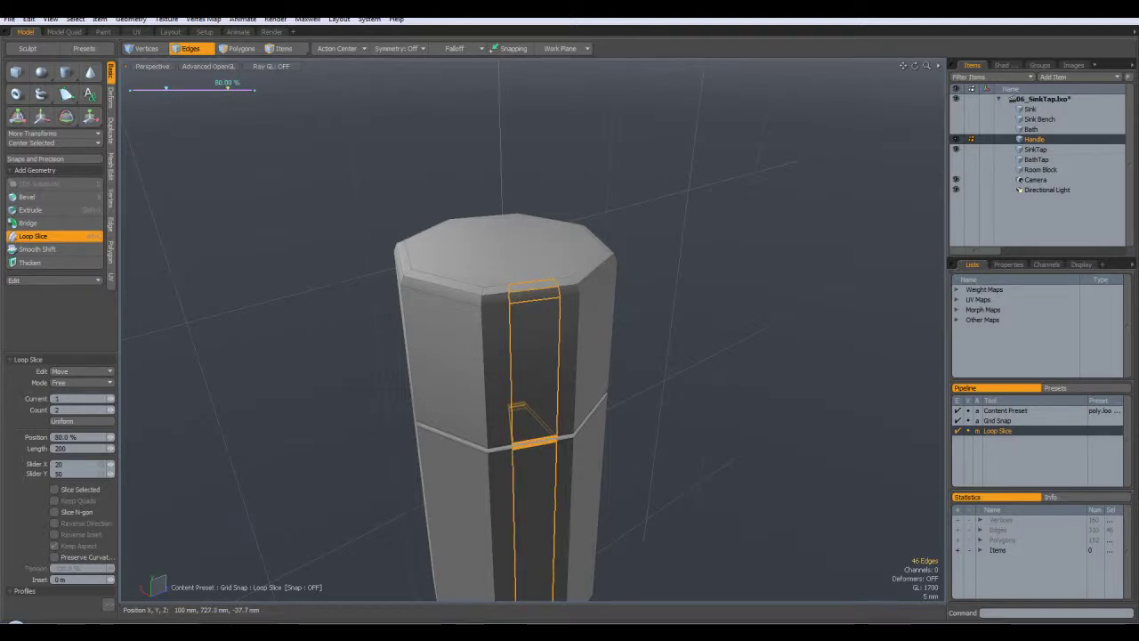
{"action": "left_click", "coordinate": [168, 90]}
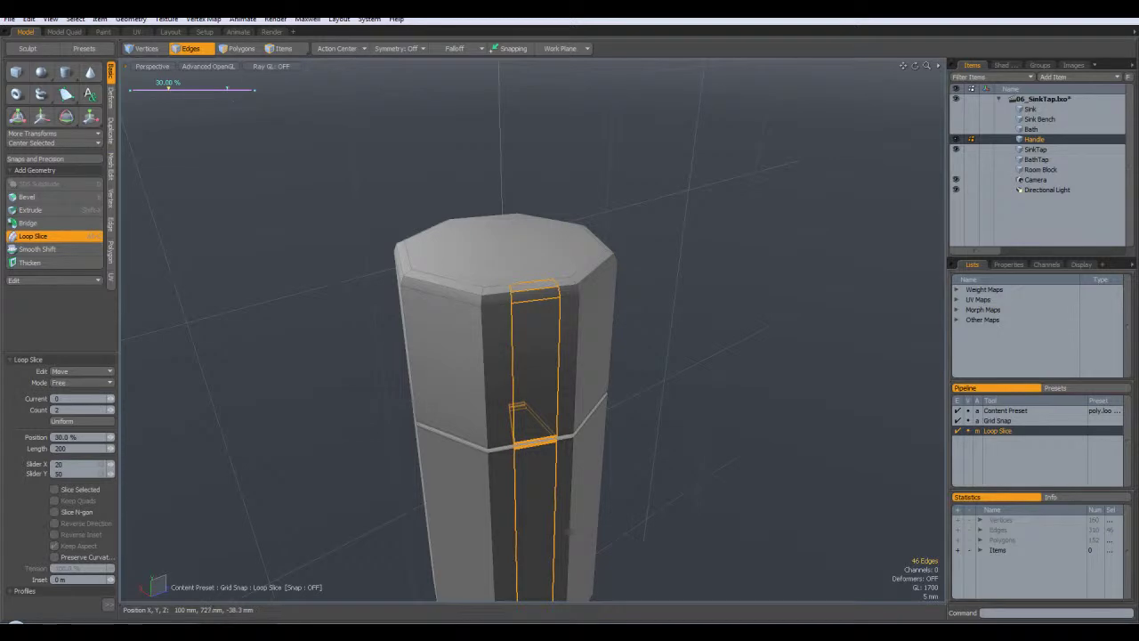
{"action": "left_click_drag", "start_coordinate": [228, 88], "coordinate": [215, 88]}
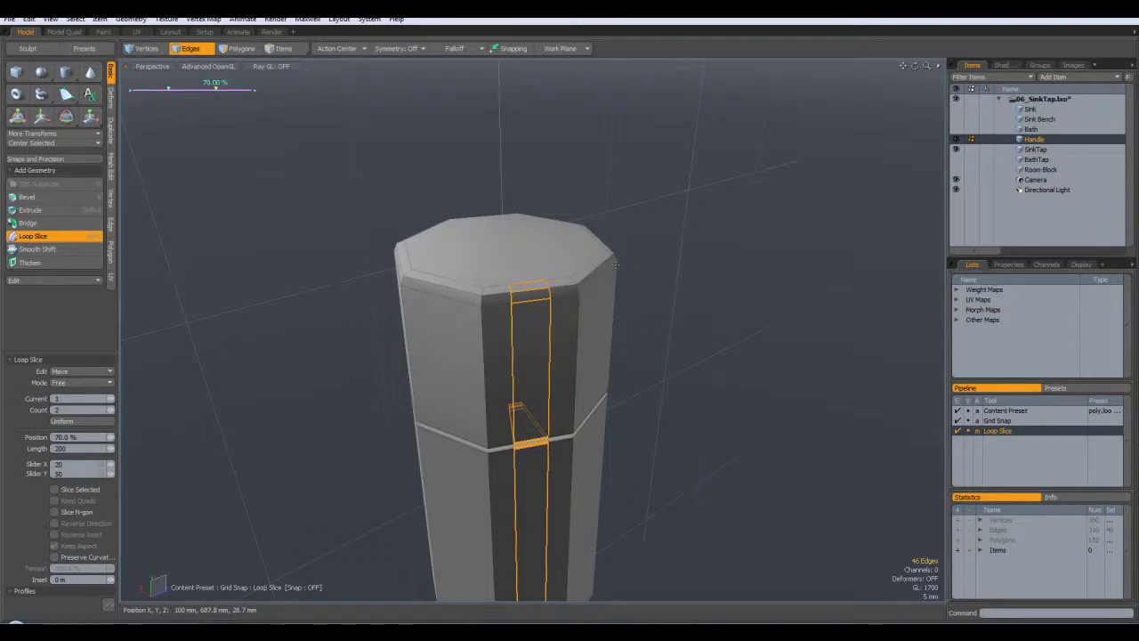
{"action": "key", "text": "space"}
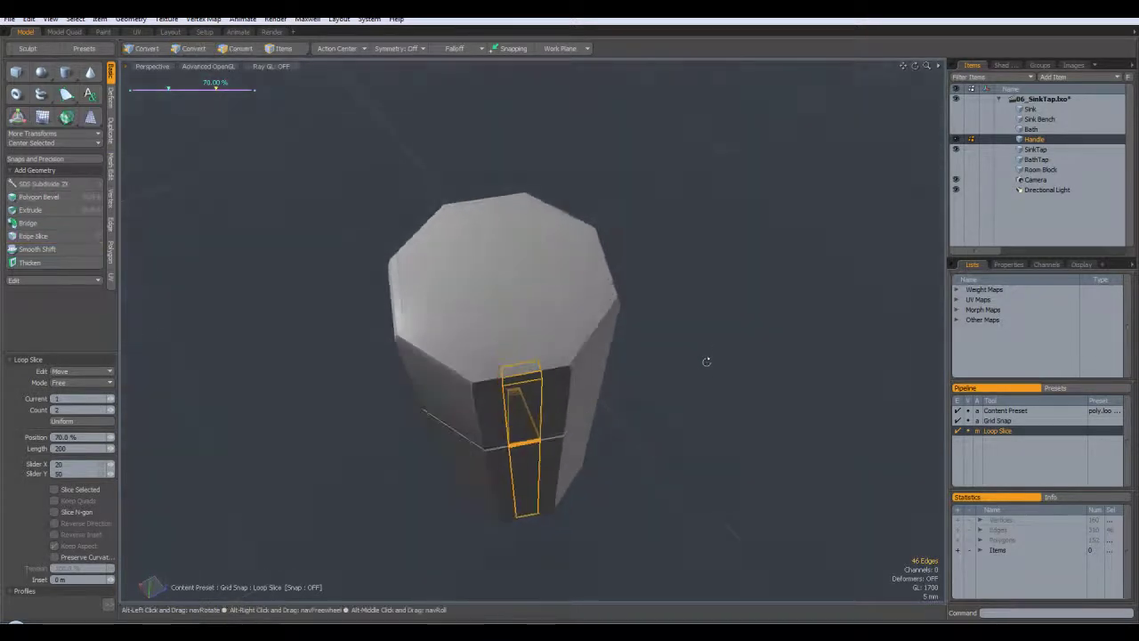
Step: Compare the handle's freshly sliced facet with subdivision smoothing on and off from several angles
{"action": "key", "text": "Tab"}
{"action": "key", "text": "super"}
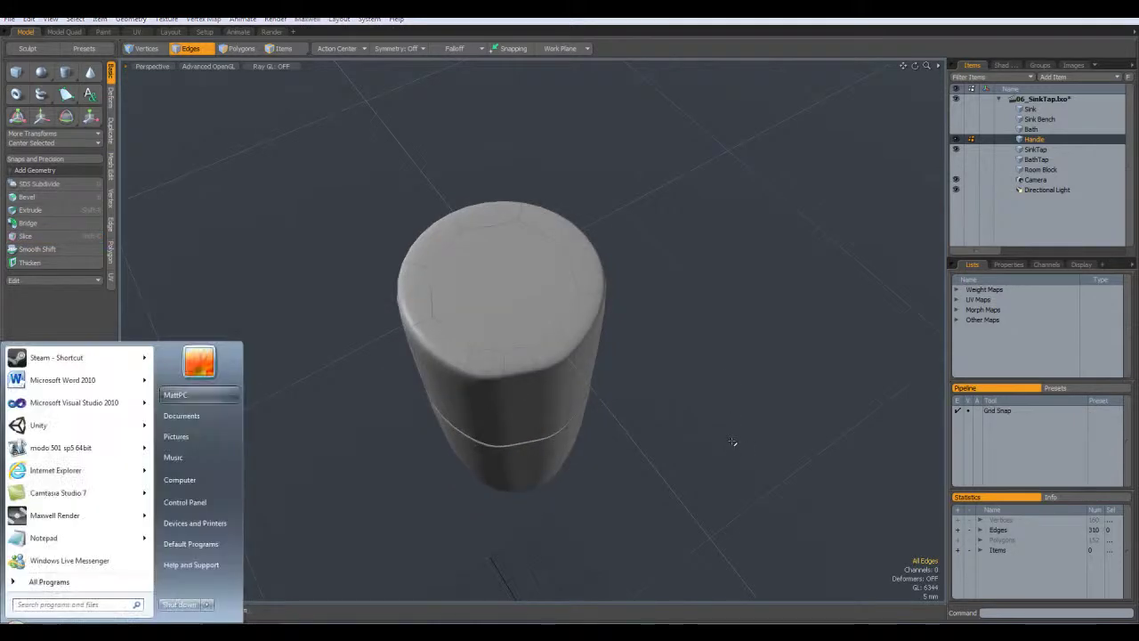
{"action": "key", "text": "super"}
{"action": "key", "text": "Tab"}
{"action": "key", "text": "Tab"}
{"action": "left_click_drag", "start_coordinate": [692, 396], "coordinate": [704, 439], "text": "alt"}
{"action": "key", "text": "Tab"}
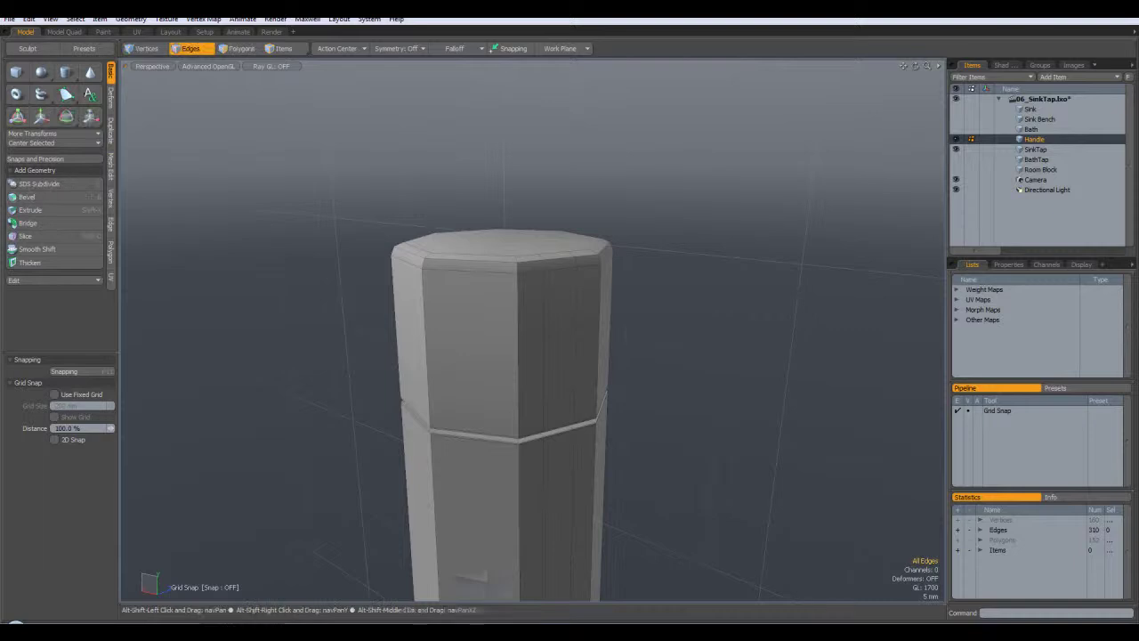
Step: Remove the two vertical slice edges from the facet's lower section below the groove and check the smoothed shape
{"action": "left_click_drag", "start_coordinate": [551, 391], "coordinate": [538, 461], "text": "alt"}
{"action": "left_click", "coordinate": [537, 462]}
{"action": "left_click", "coordinate": [506, 452], "text": "shift"}
{"action": "key", "text": "BackSpace"}
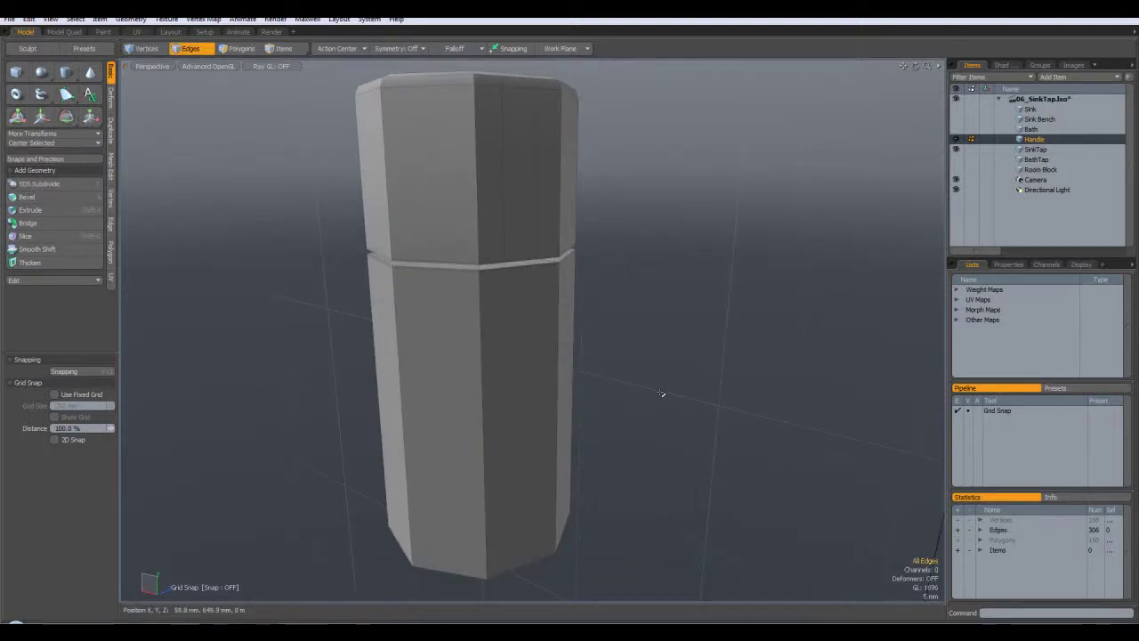
{"action": "key", "text": "Tab"}
{"action": "left_click_drag", "start_coordinate": [632, 347], "coordinate": [560, 303], "text": "alt"}
{"action": "key", "text": "Tab"}
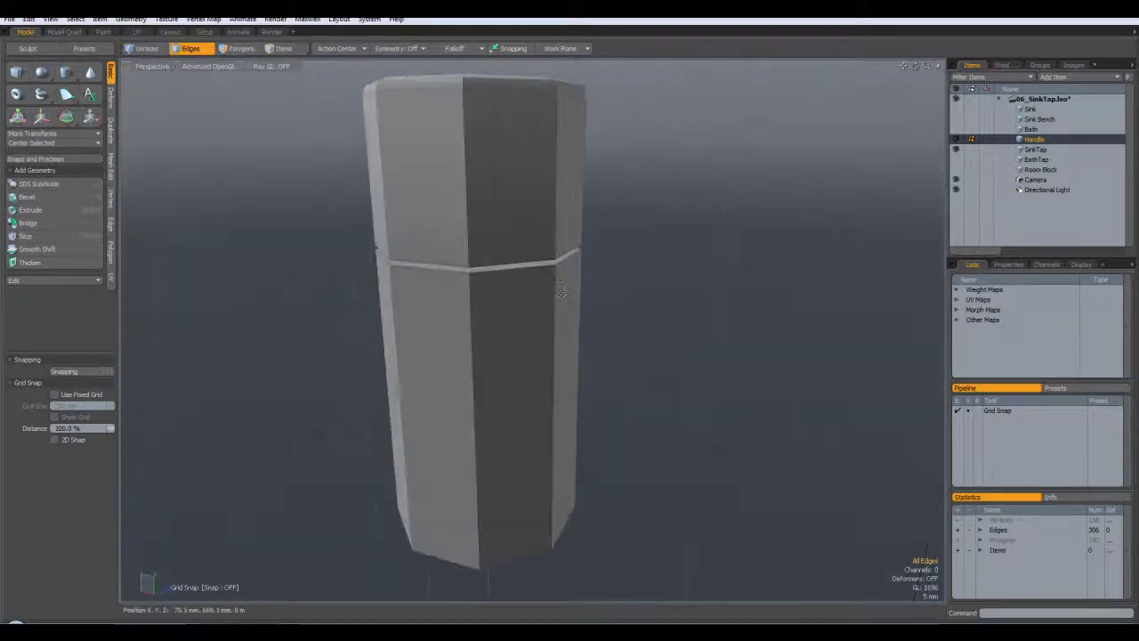
Step: Hide the three polygons of the sliced upper facet and the groove polygons beneath them to expose the ledge inside the handle
{"action": "scroll", "coordinate": [547, 289], "scroll_direction": "up", "scroll_amount": 5}
{"action": "left_click", "coordinate": [240, 48]}
{"action": "left_click", "coordinate": [414, 181]}
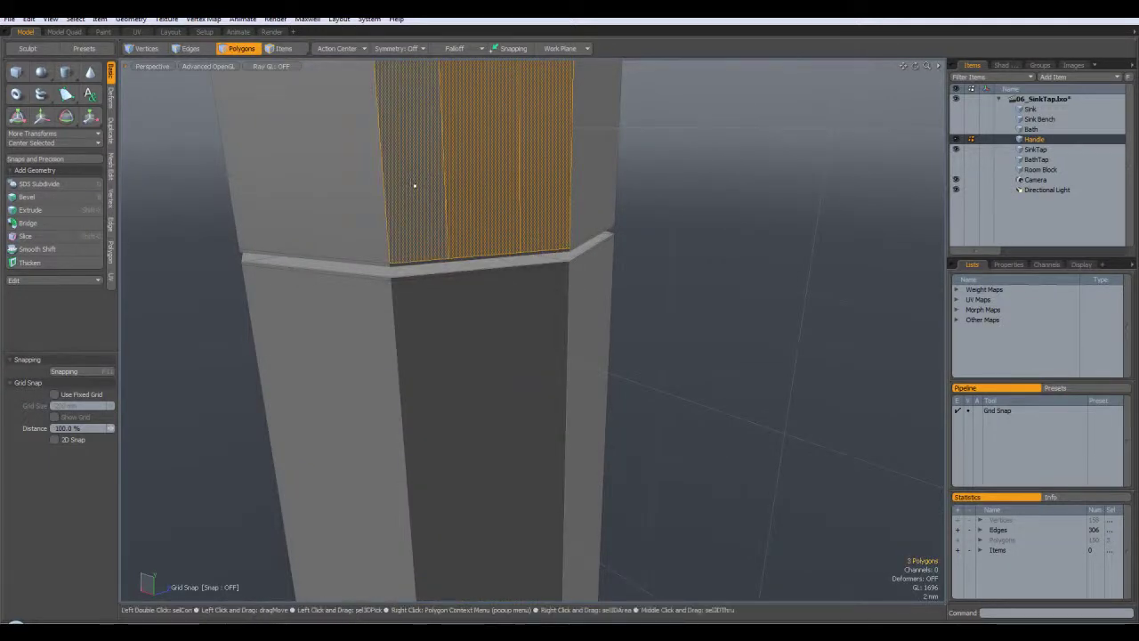
{"action": "key", "text": "Delete"}
{"action": "left_click_drag", "start_coordinate": [495, 326], "coordinate": [463, 247], "text": "alt"}
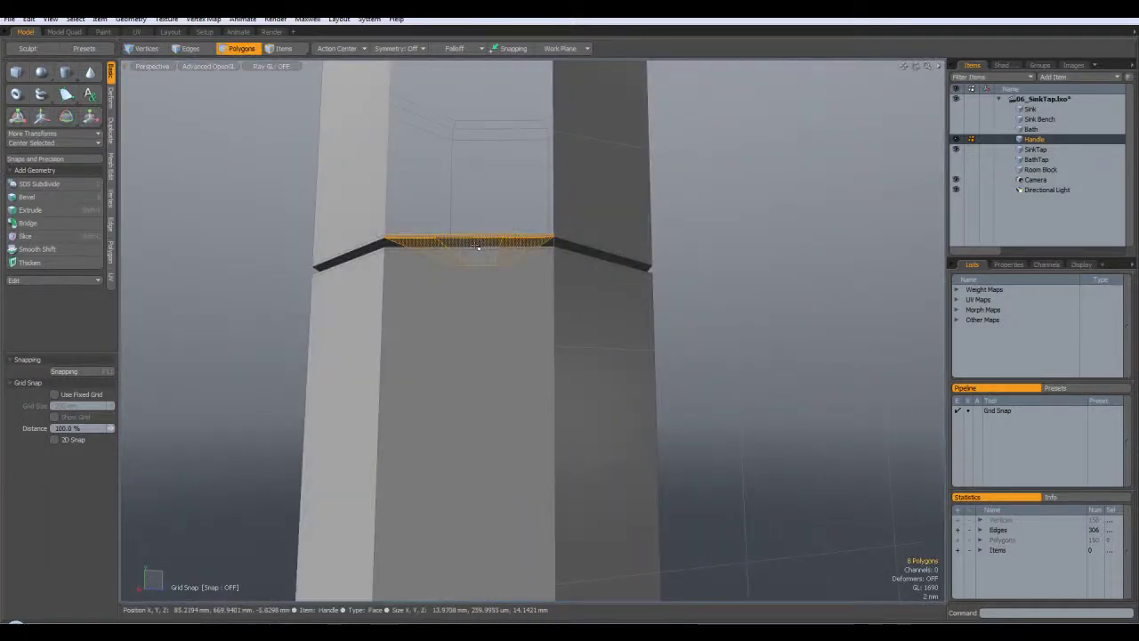
{"action": "key", "text": "Delete"}
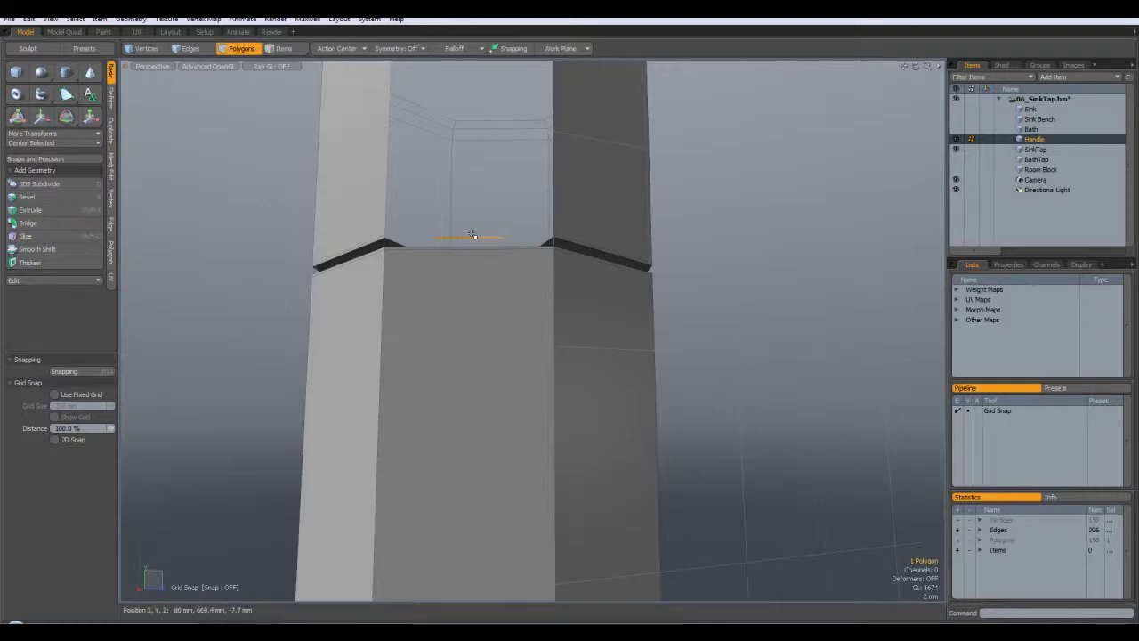
{"action": "left_click_drag", "start_coordinate": [473, 236], "coordinate": [462, 295], "text": "alt"}
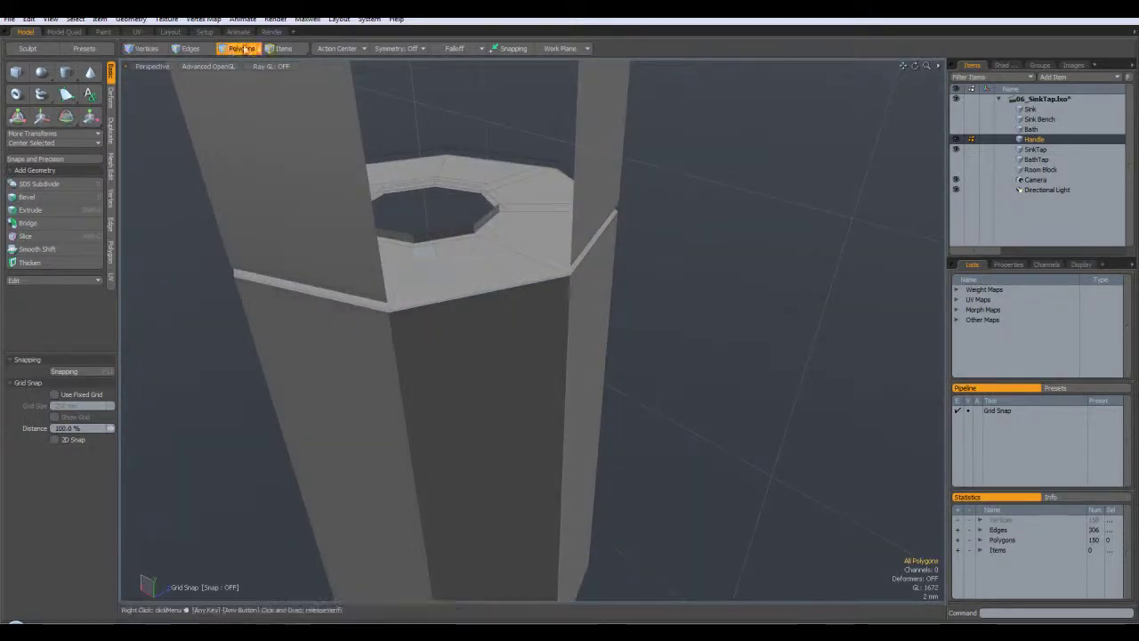
Step: Remove the leftover slice edges crossing the exposed ledge at the top of the handle's lower section
{"action": "left_click", "coordinate": [190, 48]}
{"action": "scroll", "coordinate": [534, 329], "scroll_direction": "up", "scroll_amount": 3}
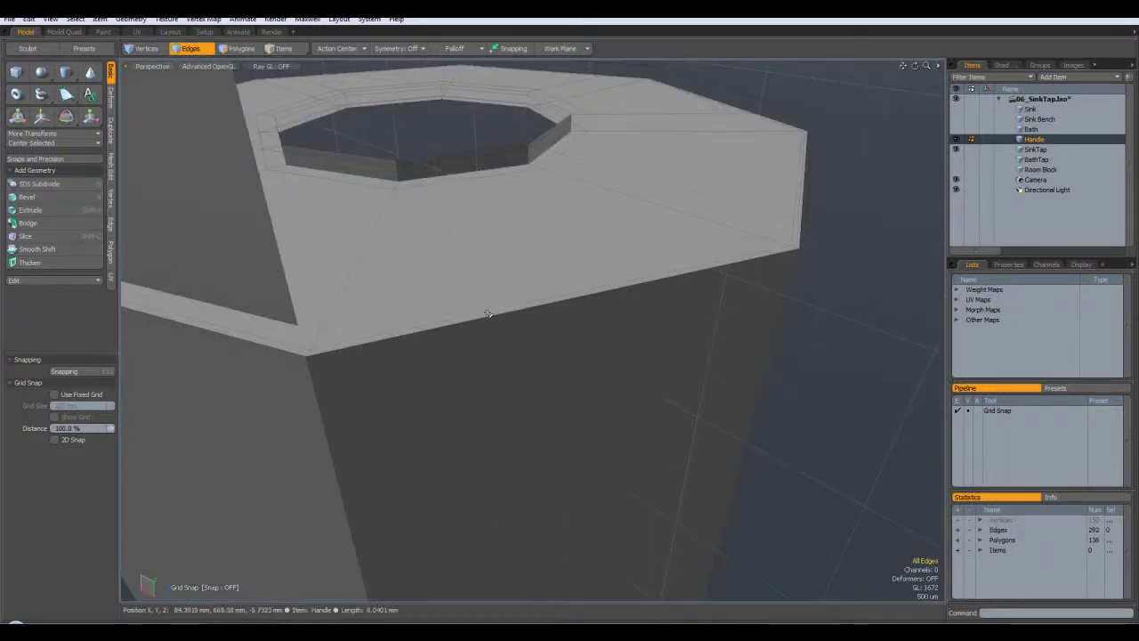
{"action": "scroll", "coordinate": [488, 316], "scroll_direction": "up", "scroll_amount": 3}
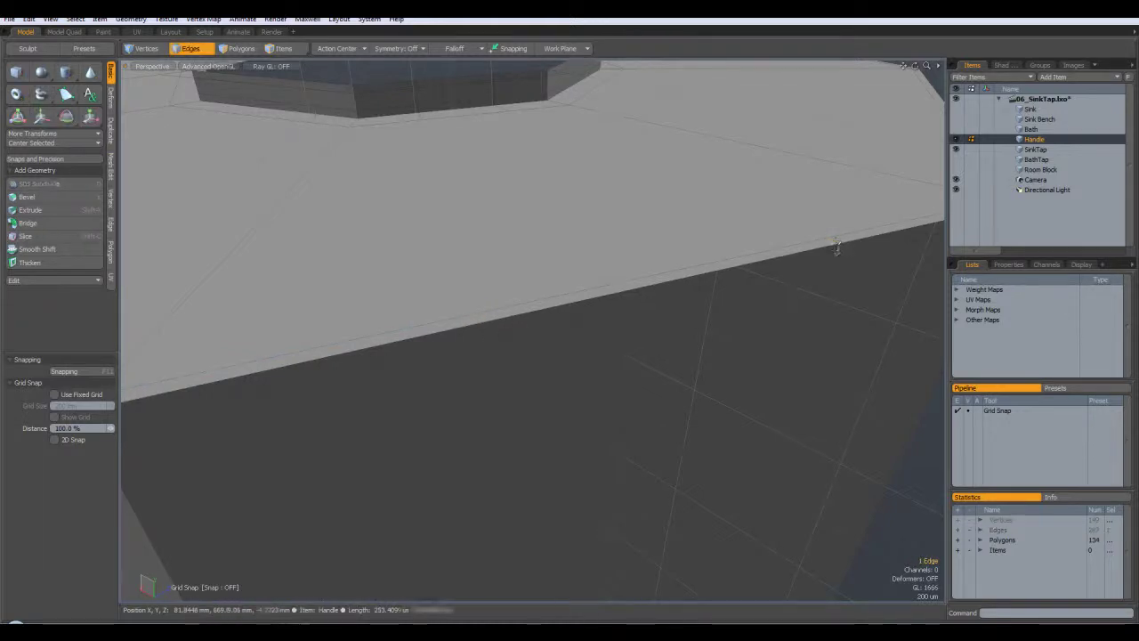
{"action": "left_click", "coordinate": [835, 248]}
{"action": "key", "text": "2"}
{"action": "double_click", "coordinate": [827, 256]}
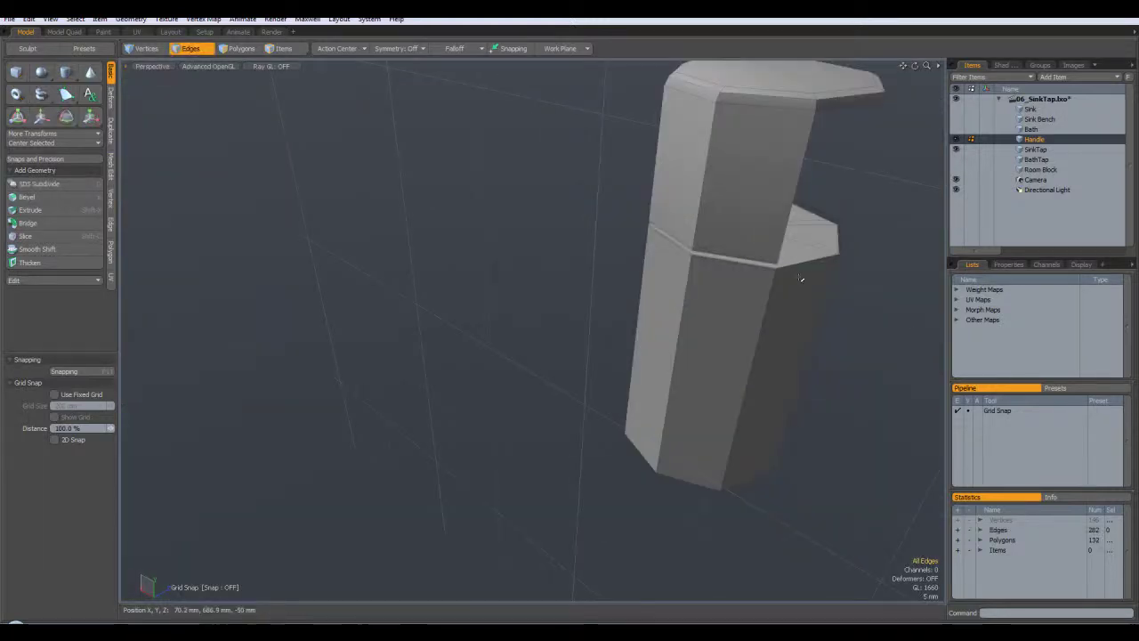
Step: Unhide the handle's polygons and compare the cleaned-up handle with subdivision smoothing on and off from several angles
{"action": "key", "text": "Tab"}
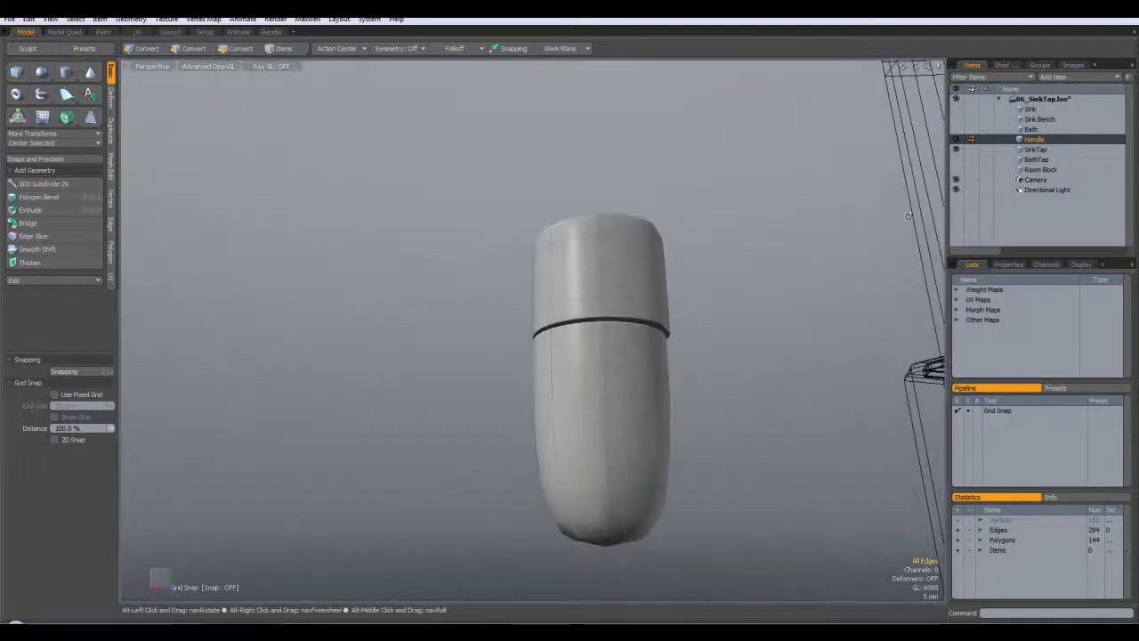
{"action": "left_click_drag", "start_coordinate": [908, 215], "coordinate": [676, 267], "text": "alt"}
{"action": "scroll", "coordinate": [822, 249], "scroll_direction": "up", "scroll_amount": 3}
{"action": "scroll", "coordinate": [610, 240], "scroll_direction": "down", "scroll_amount": 6}
{"action": "key", "text": "2"}
{"action": "left_click_drag", "start_coordinate": [657, 221], "coordinate": [644, 289], "text": "alt"}
{"action": "key", "text": "Tab"}
{"action": "left_click_drag", "start_coordinate": [634, 174], "coordinate": [650, 201], "text": "alt"}
{"action": "scroll", "coordinate": [690, 206], "scroll_direction": "up", "scroll_amount": 3}
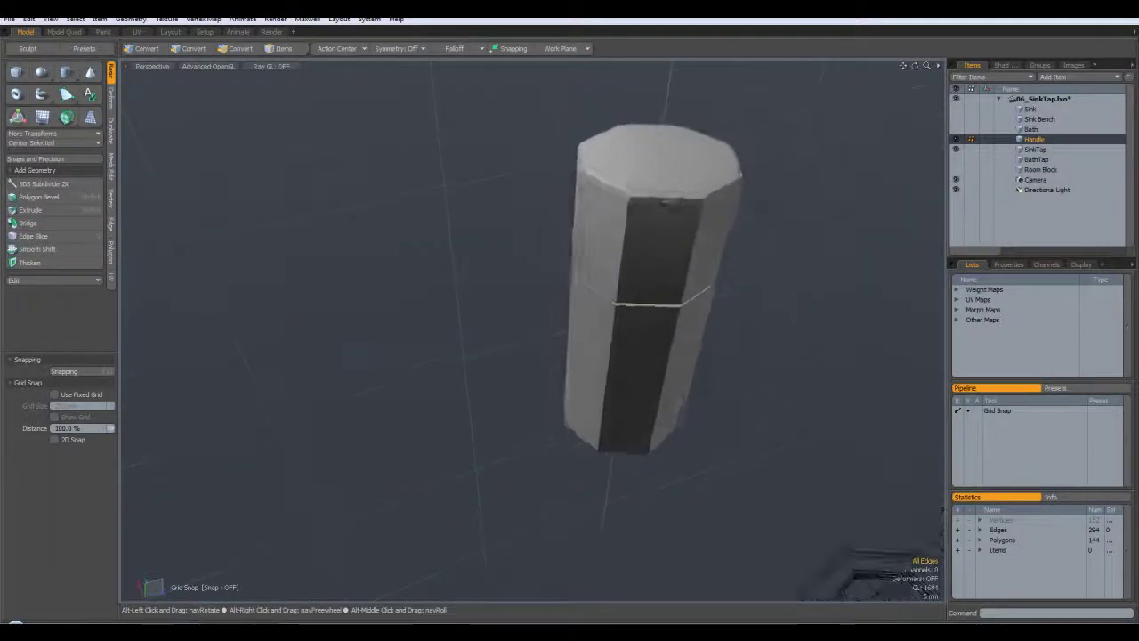
Step: Select the three polygons of the sliced facet on the handle's upper section and align the work plane to the selection
{"action": "key", "text": "2"}
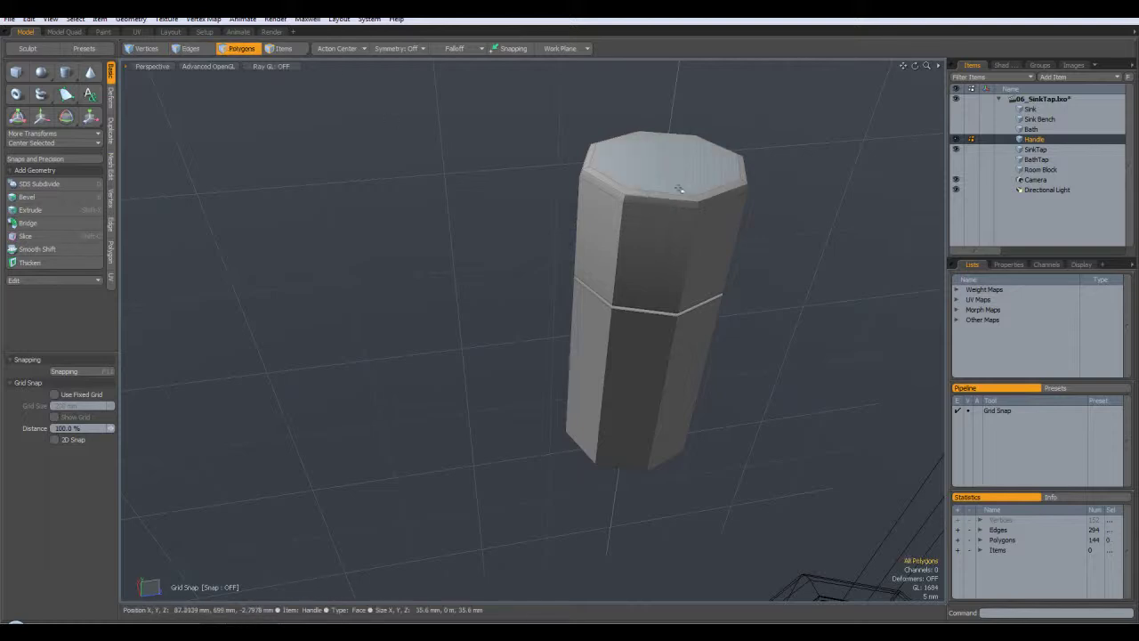
{"action": "left_click", "coordinate": [672, 208]}
{"action": "left_click_drag", "start_coordinate": [753, 261], "coordinate": [783, 233], "text": "alt"}
{"action": "scroll", "coordinate": [680, 160], "scroll_direction": "up", "scroll_amount": 3}
{"action": "mouse_move", "coordinate": [666, 265]}
{"action": "left_mouse_down", "text": "alt"}
{"action": "mouse_move", "coordinate": [738, 200]}
{"action": "mouse_move", "coordinate": [775, 229]}
{"action": "mouse_move", "coordinate": [743, 253]}
{"action": "mouse_move", "coordinate": [659, 265]}
{"action": "left_mouse_up", "text": "alt"}
{"action": "key", "text": "3"}
{"action": "left_click", "coordinate": [659, 265]}
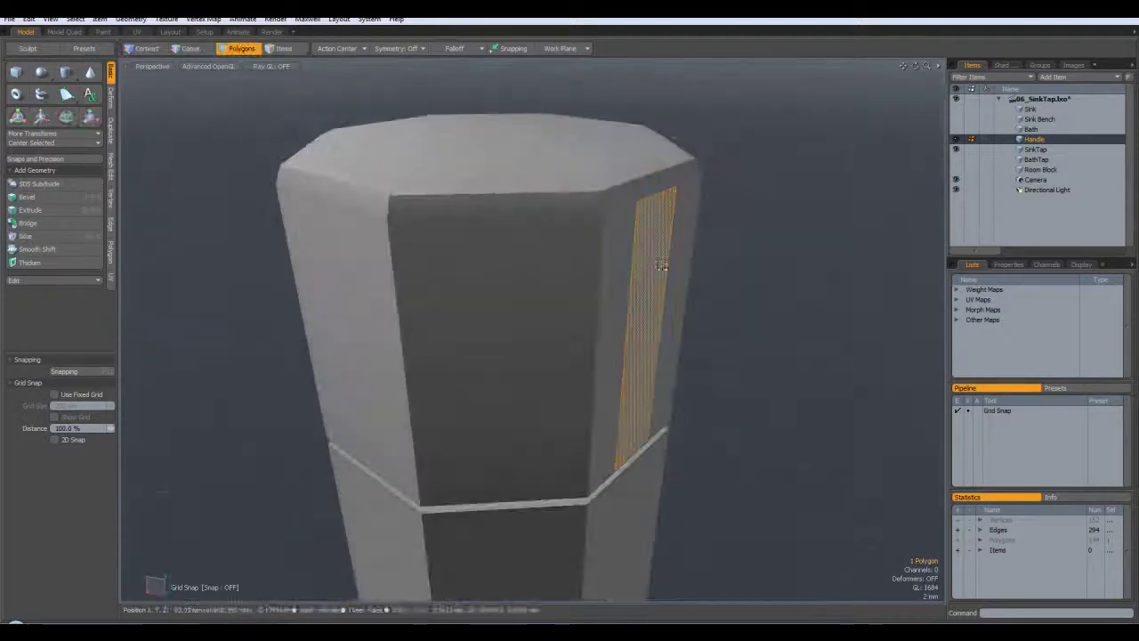
{"action": "left_click_drag", "start_coordinate": [625, 303], "coordinate": [689, 275], "text": "shift"}
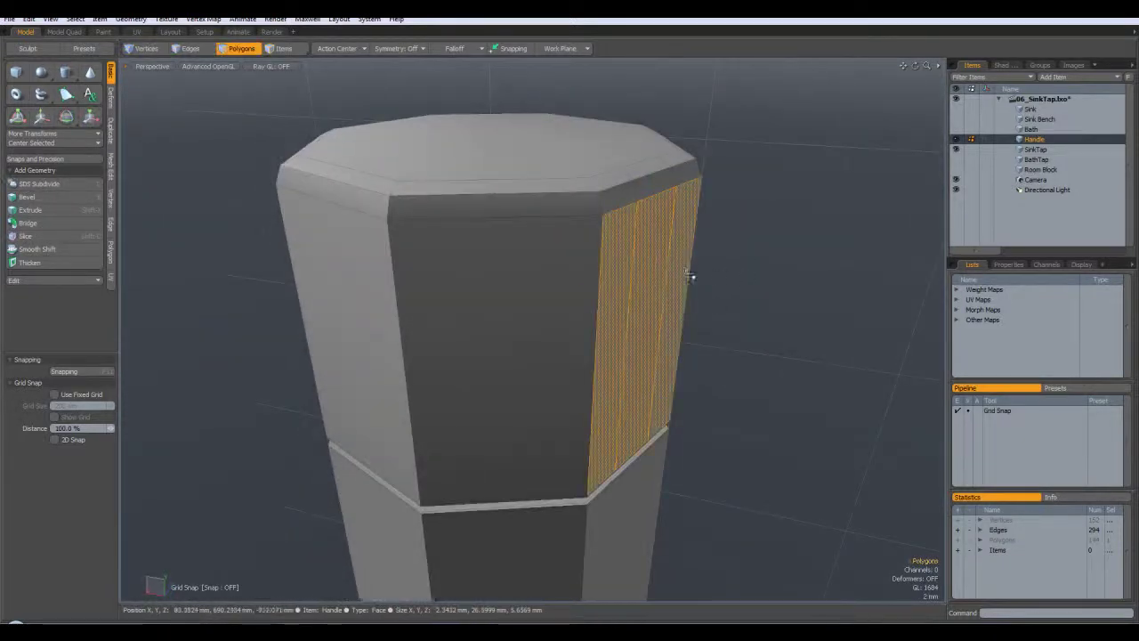
{"action": "left_click", "coordinate": [568, 50]}
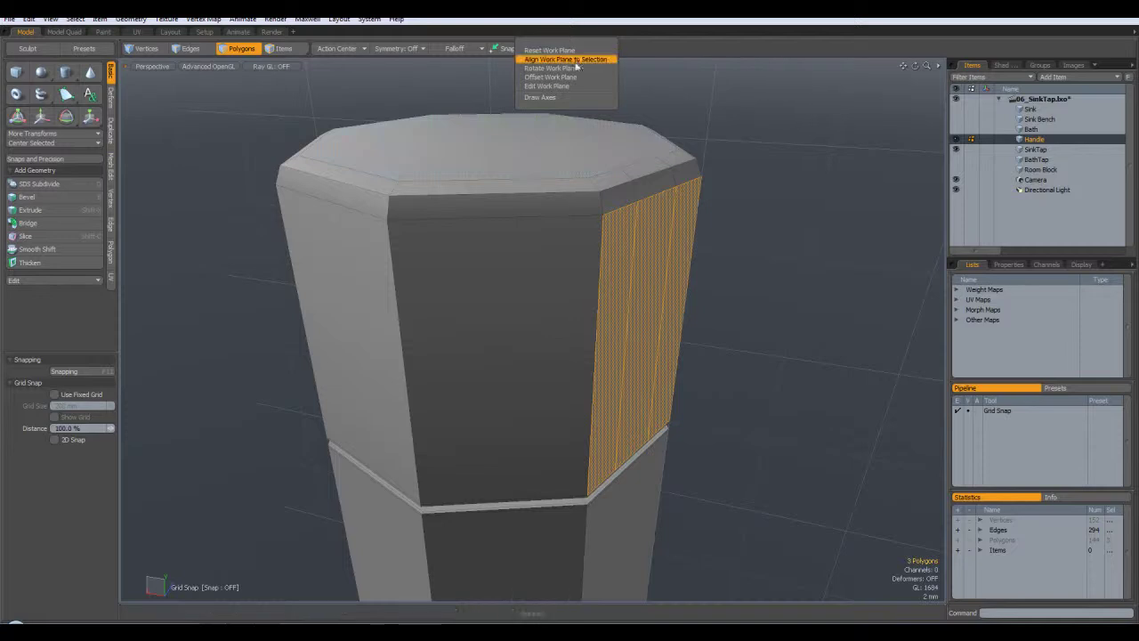
{"action": "left_click", "coordinate": [525, 56]}
{"action": "left_click", "coordinate": [772, 288]}
Step: Flatten the rim polygon above the facet's middle strip by scaling it to -0.5% in Y on the aligned work plane
{"action": "left_click_drag", "start_coordinate": [753, 290], "coordinate": [797, 267], "text": "alt"}
{"action": "left_click", "coordinate": [652, 185]}
{"action": "key", "text": "y"}
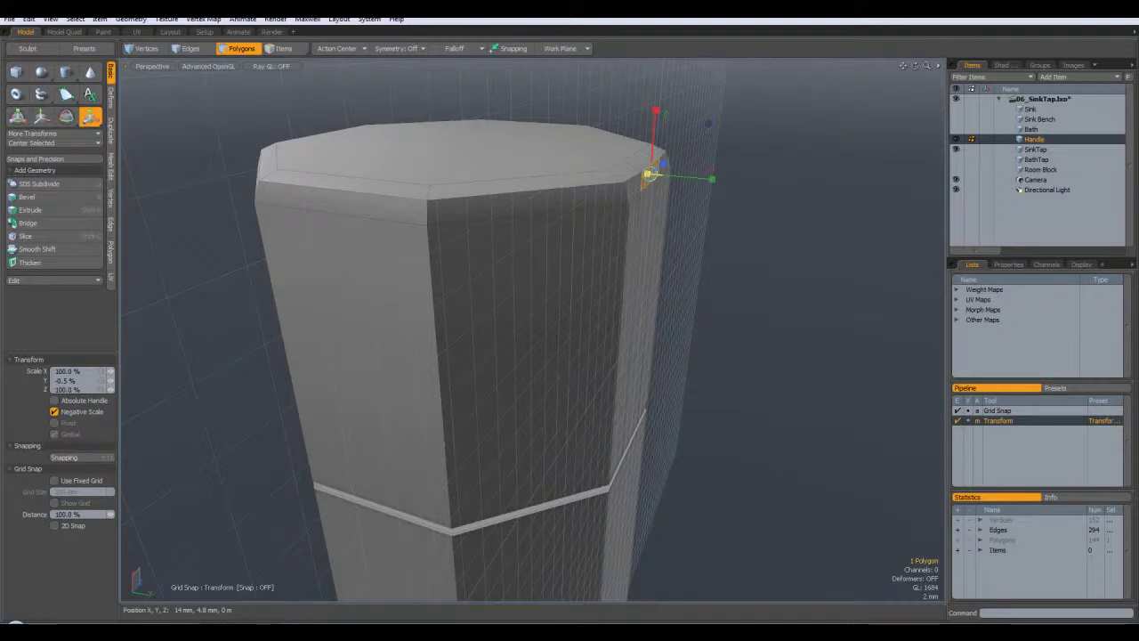
{"action": "key", "text": "space"}
{"action": "left_click", "coordinate": [806, 333]}
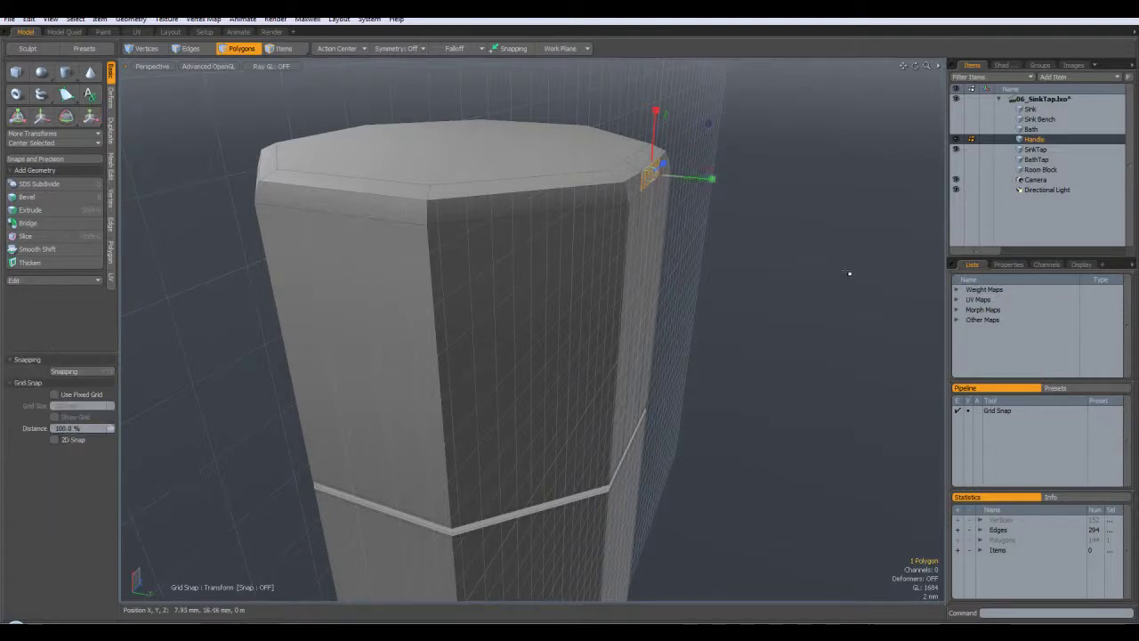
Step: Turn on snapping and slice horizontally through the handle's upper section at about mid-height
{"action": "left_click_drag", "start_coordinate": [806, 333], "coordinate": [774, 191], "text": "alt"}
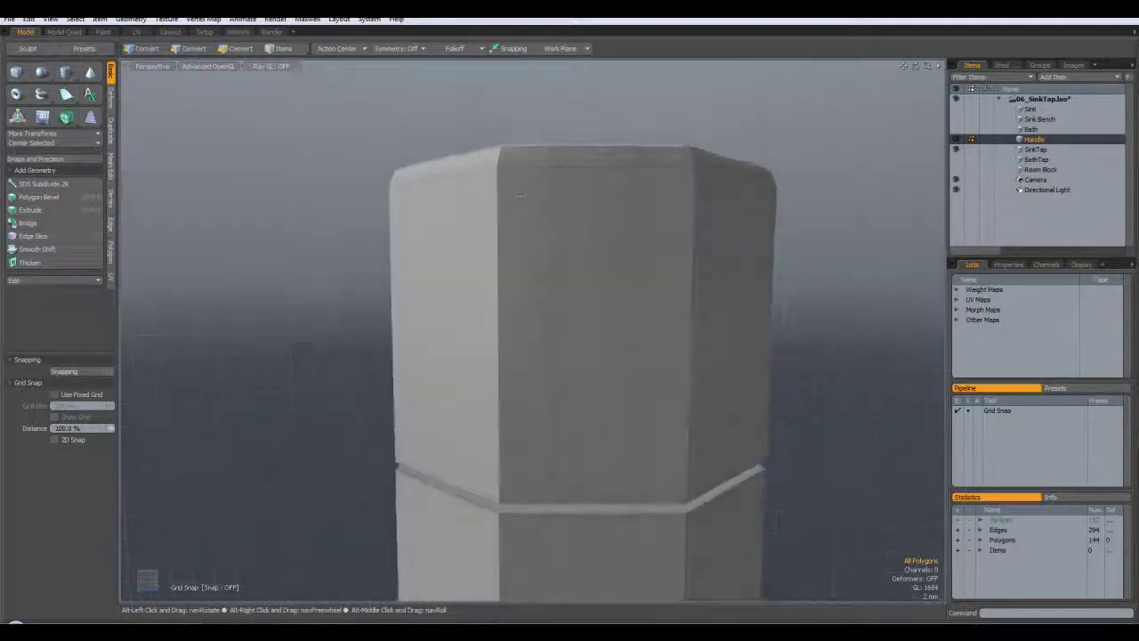
{"action": "left_click", "coordinate": [82, 371]}
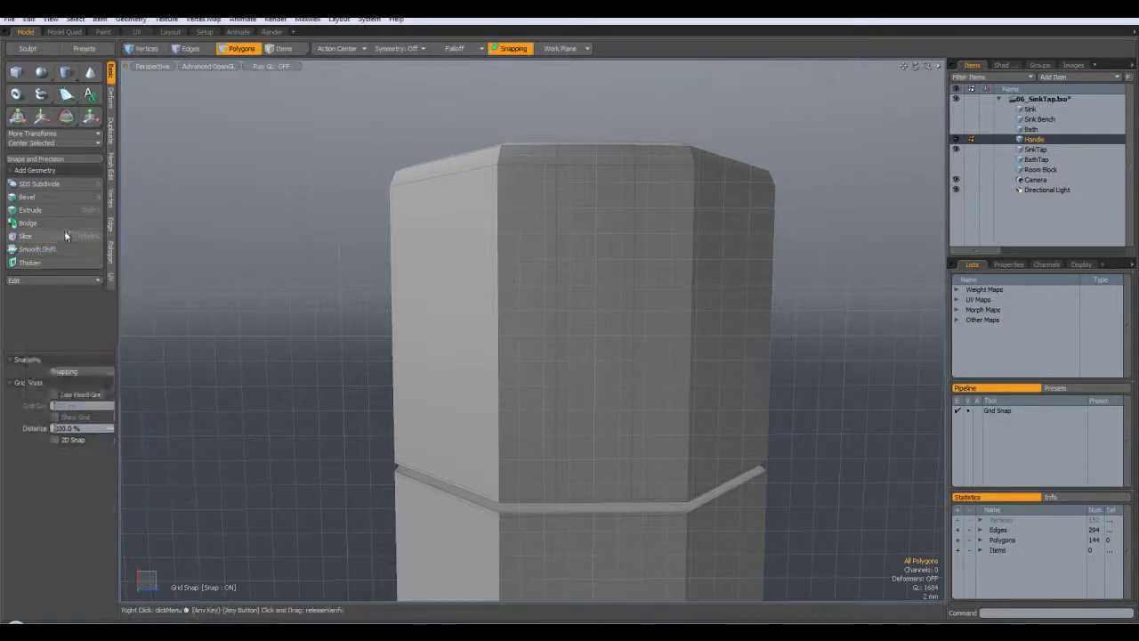
{"action": "left_click", "coordinate": [25, 236]}
{"action": "left_click", "coordinate": [624, 324]}
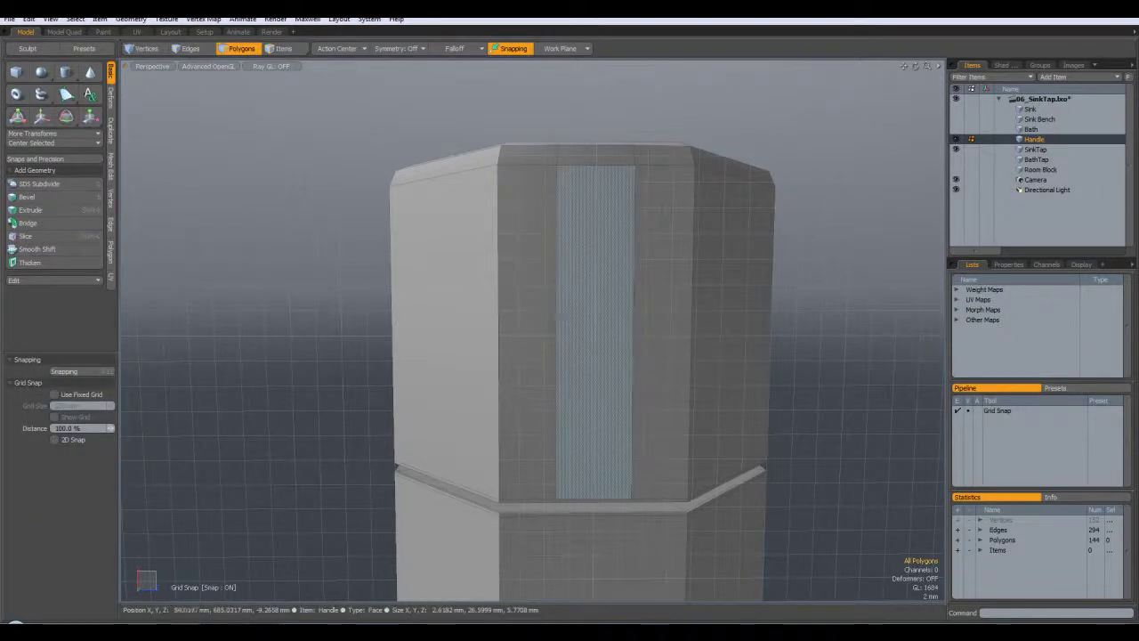
{"action": "left_click", "coordinate": [606, 333]}
{"action": "left_click", "coordinate": [848, 361]}
{"action": "left_click", "coordinate": [40, 236]}
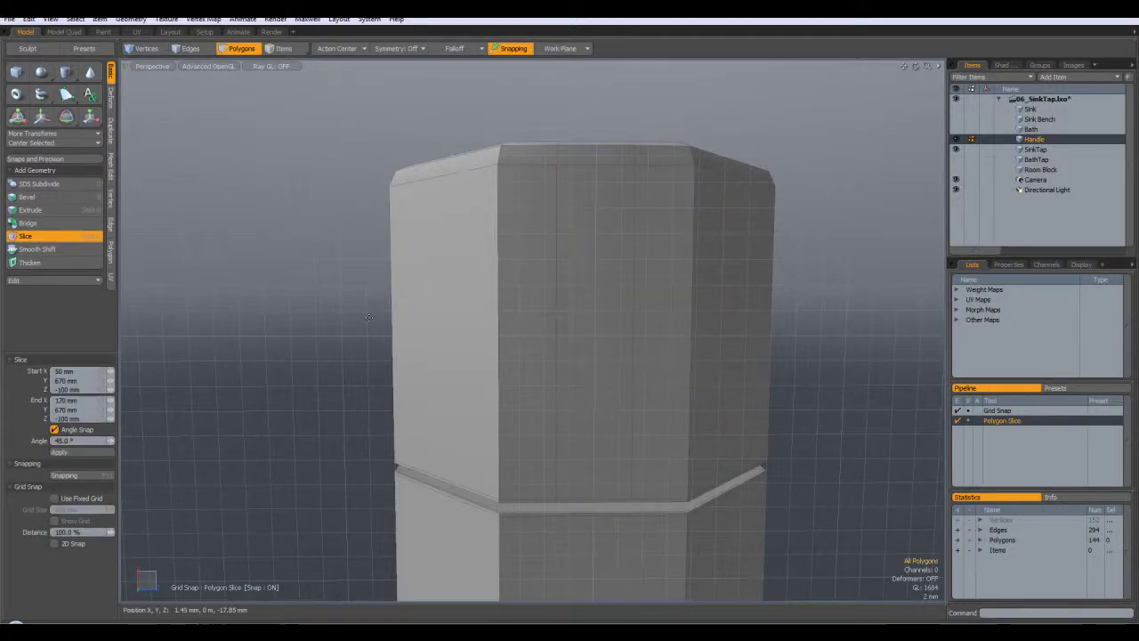
{"action": "left_click_drag", "start_coordinate": [335, 310], "coordinate": [951, 306]}
{"action": "key", "text": "space"}
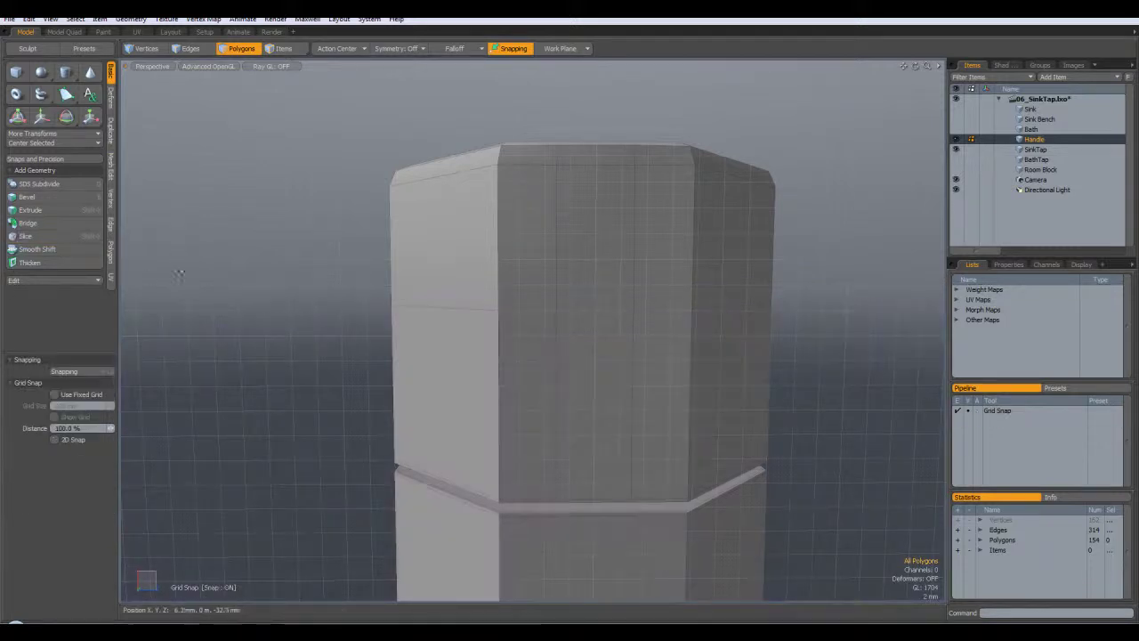
Step: Bevel the two upper polygons of the facet's middle strip outward with a shift of about 10 mm and check the protrusion smoothed
{"action": "scroll", "coordinate": [252, 269], "scroll_direction": "down", "scroll_amount": 4}
{"action": "key", "text": "Tab"}
{"action": "left_click_drag", "start_coordinate": [266, 279], "coordinate": [518, 266], "text": "alt"}
{"action": "key", "text": "Tab"}
{"action": "left_click", "coordinate": [389, 304]}
{"action": "key", "text": "b"}
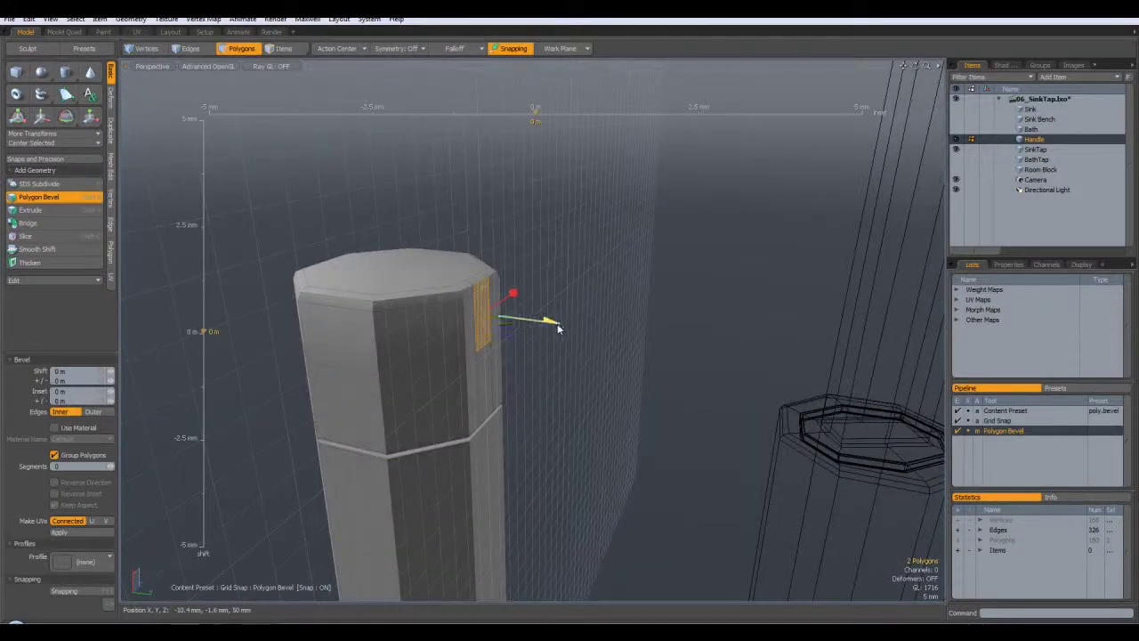
{"action": "left_click_drag", "start_coordinate": [557, 325], "coordinate": [639, 331]}
{"action": "mouse_move", "coordinate": [605, 273]}
{"action": "left_mouse_down"}
{"action": "mouse_move", "coordinate": [625, 275]}
{"action": "mouse_move", "coordinate": [587, 269]}
{"action": "left_mouse_up"}
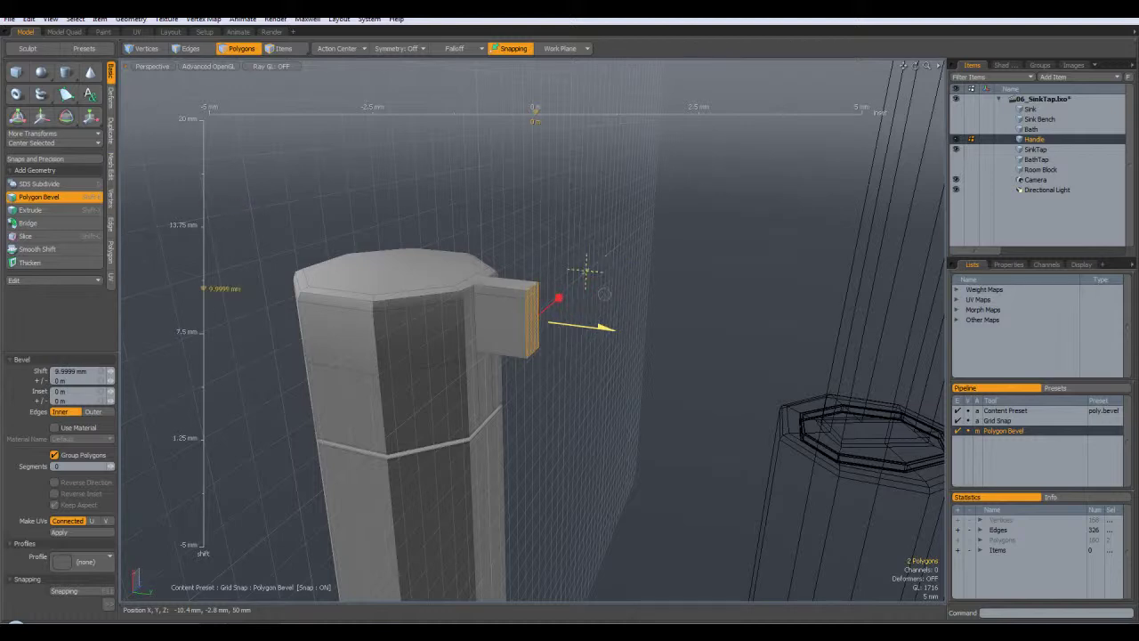
{"action": "key", "text": "space"}
{"action": "left_click", "coordinate": [689, 354]}
{"action": "key", "text": "Tab"}
{"action": "left_click_drag", "start_coordinate": [650, 342], "coordinate": [469, 340], "text": "alt"}
{"action": "key", "text": "Tab"}
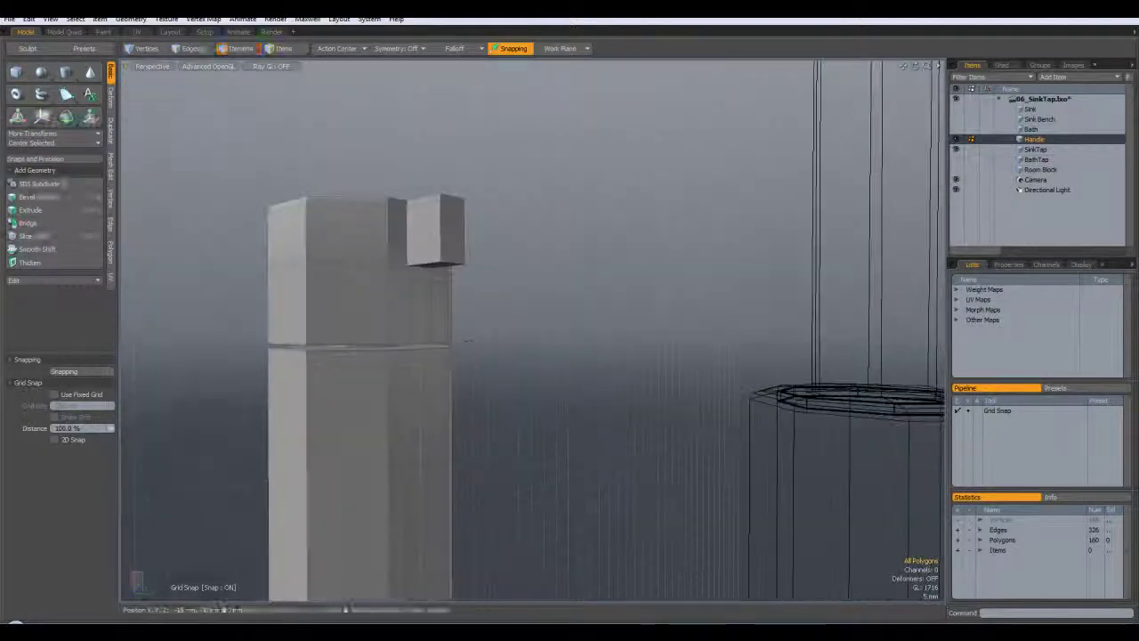
Step: Remove the first unneeded slice edges around the groove on the handle's sliced facet
{"action": "scroll", "coordinate": [447, 351], "scroll_direction": "up", "scroll_amount": 5}
{"action": "left_click", "coordinate": [189, 50]}
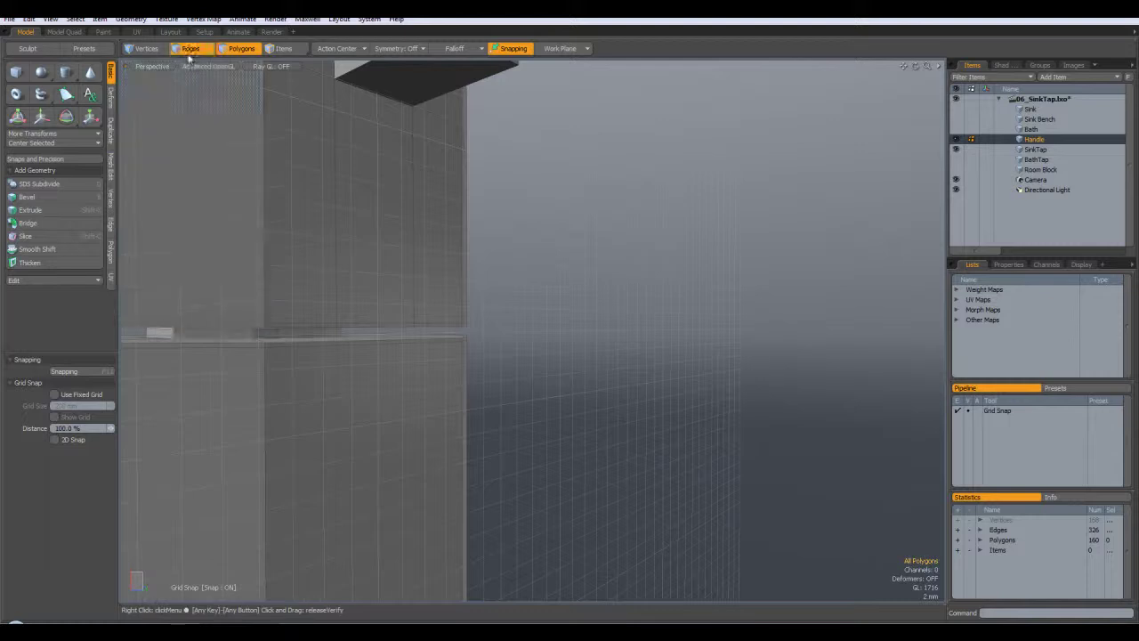
{"action": "key", "text": "BackSpace"}
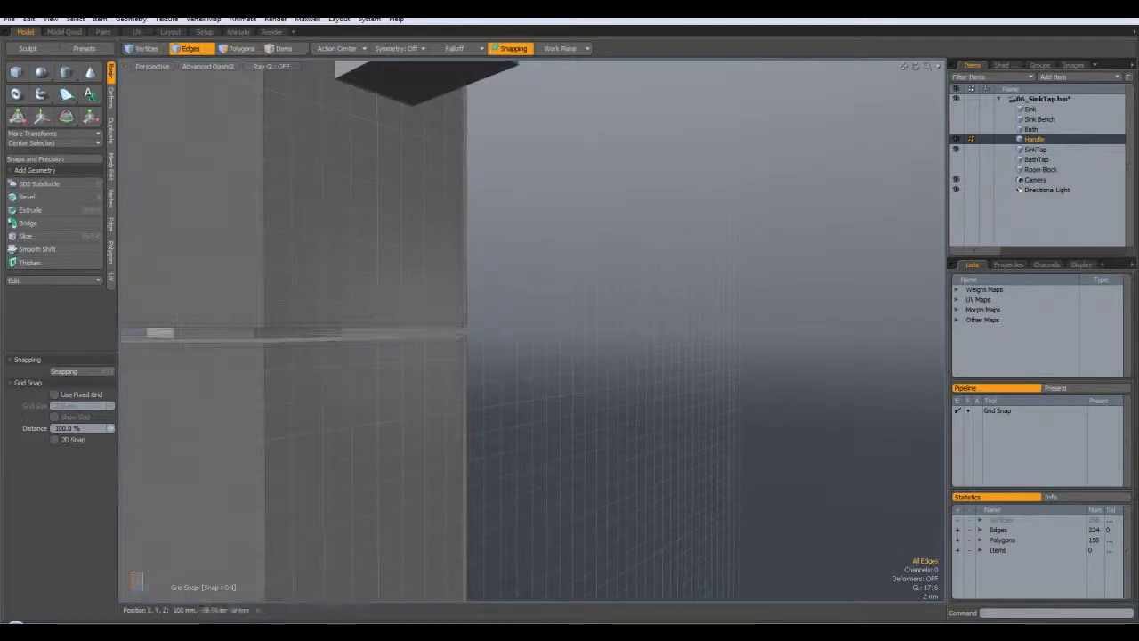
{"action": "left_click_drag", "start_coordinate": [498, 392], "coordinate": [501, 341], "text": "alt"}
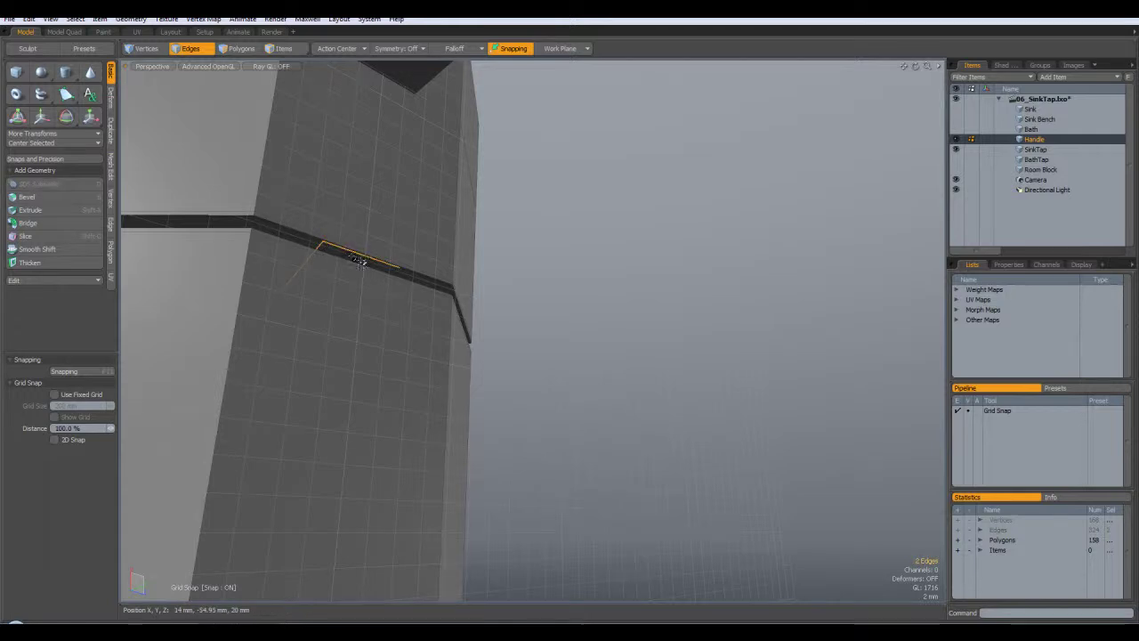
{"action": "double_click", "coordinate": [396, 273]}
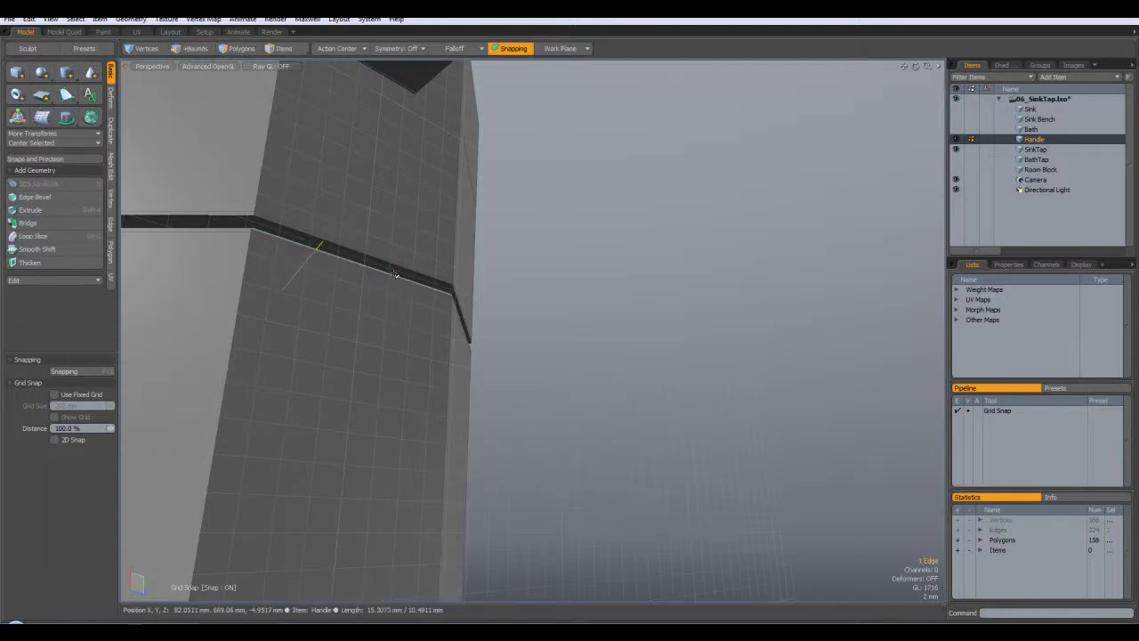
{"action": "left_click_drag", "start_coordinate": [375, 289], "coordinate": [330, 356], "text": "alt"}
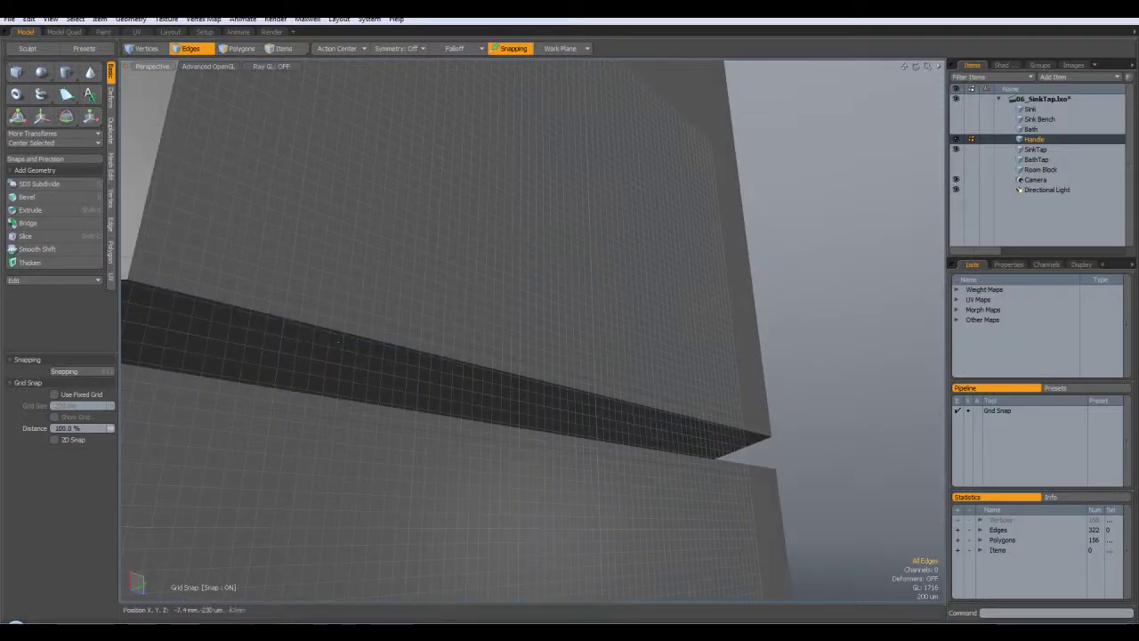
Step: Reset the work plane and remove the remaining short slice edges along the groove's upper rim
{"action": "left_click", "coordinate": [570, 50]}
{"action": "left_click", "coordinate": [561, 50]}
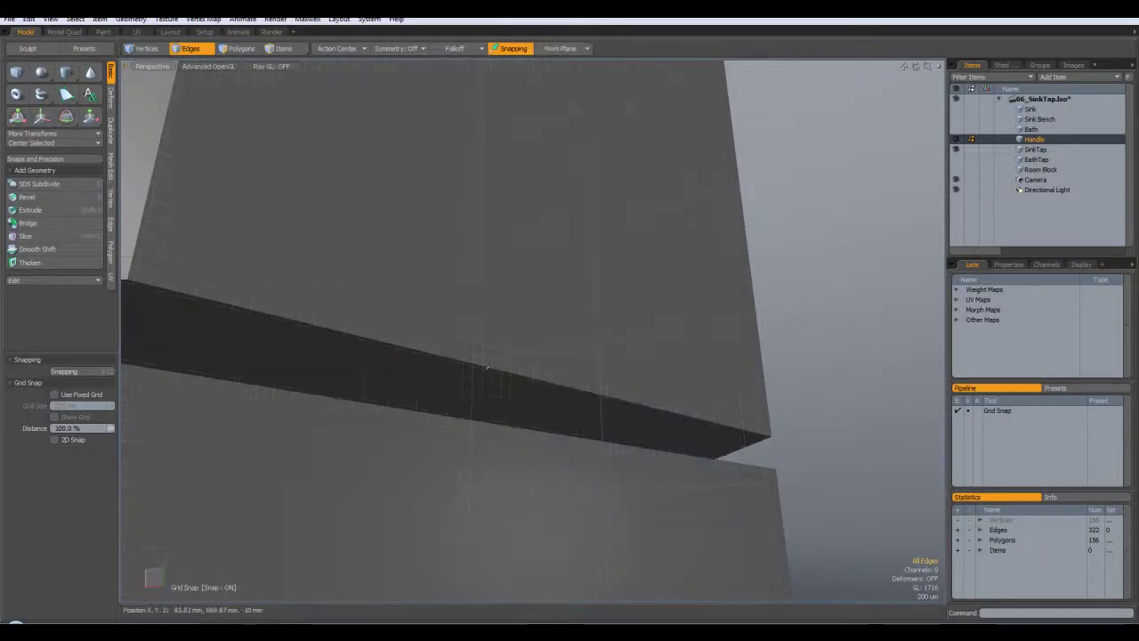
{"action": "key", "text": "Caps_Lock"}
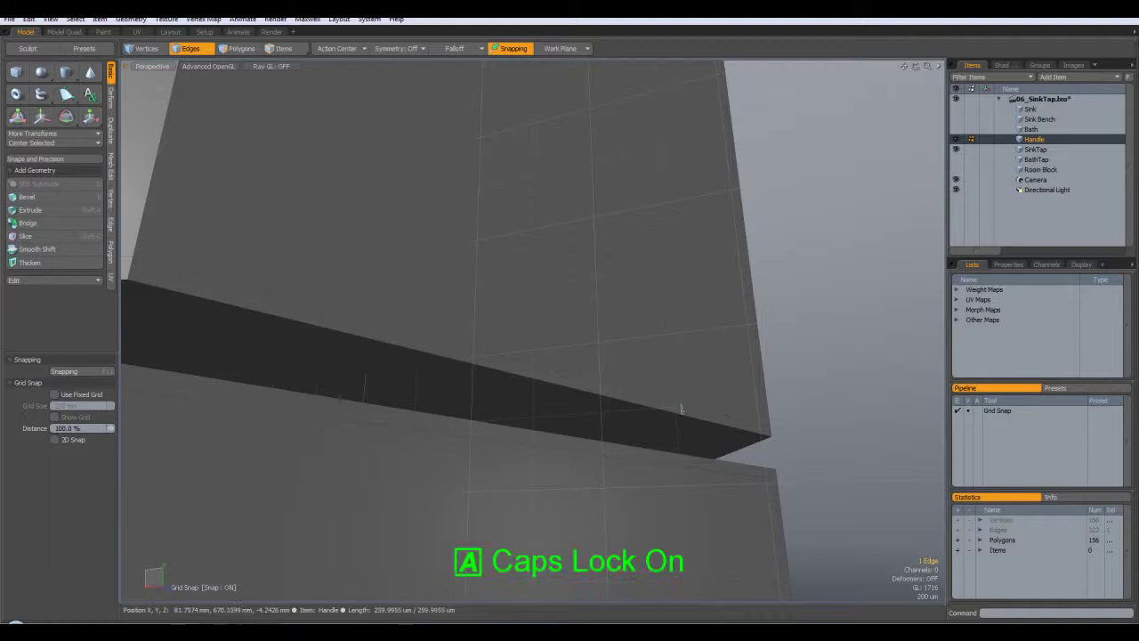
{"action": "left_click", "coordinate": [680, 412]}
{"action": "key", "text": "Caps_Lock"}
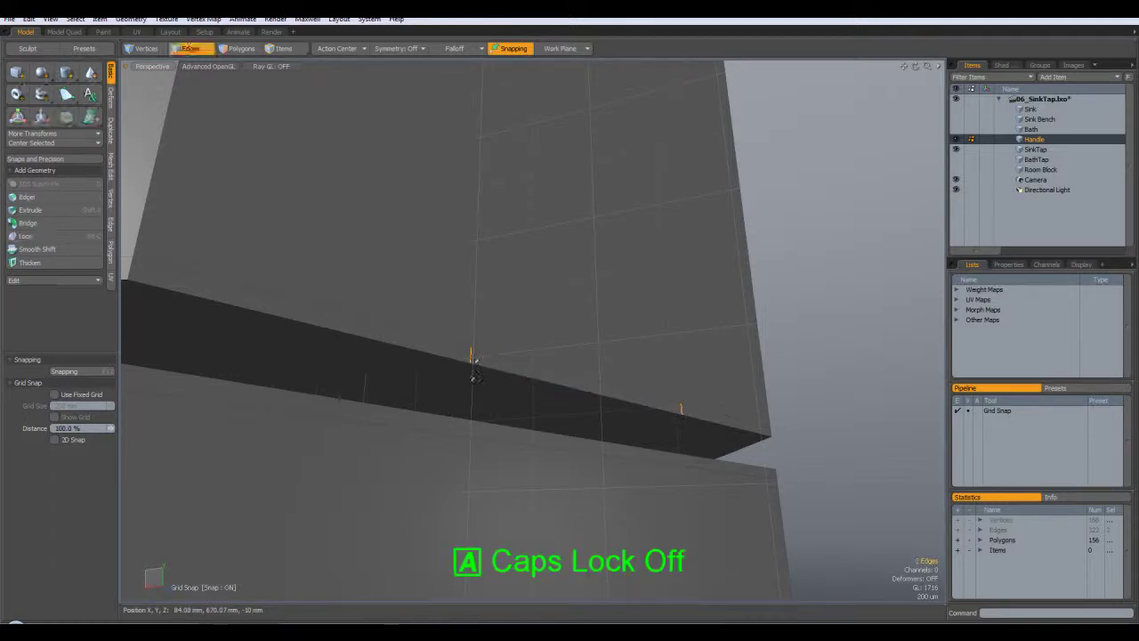
{"action": "left_click", "coordinate": [678, 419], "text": "shift"}
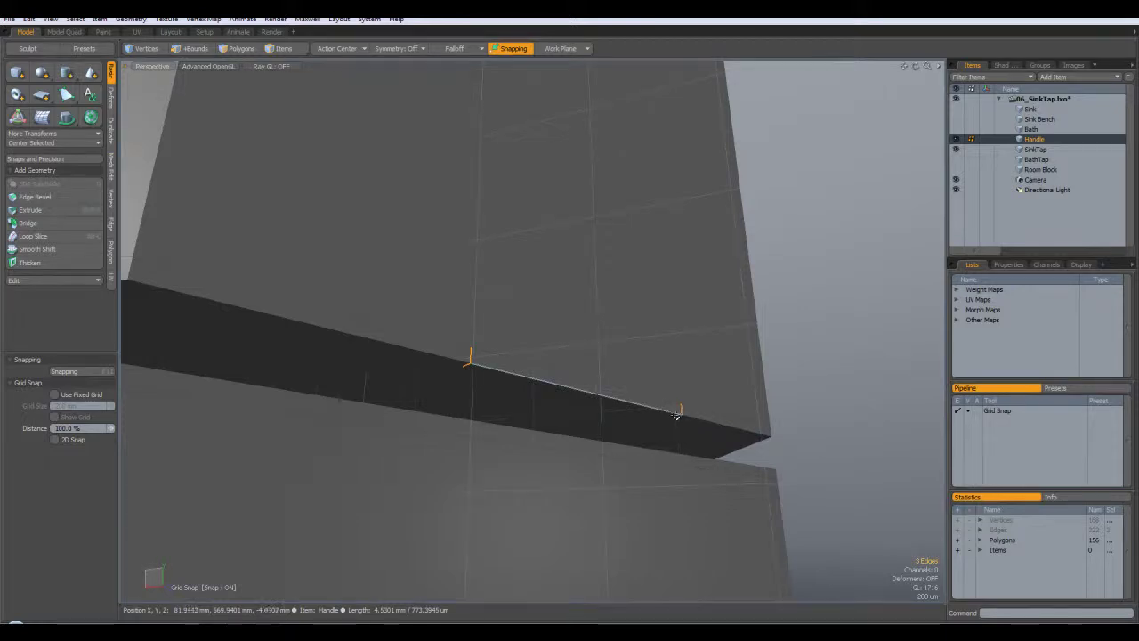
{"action": "left_click_drag", "start_coordinate": [724, 437], "coordinate": [689, 383], "text": "alt"}
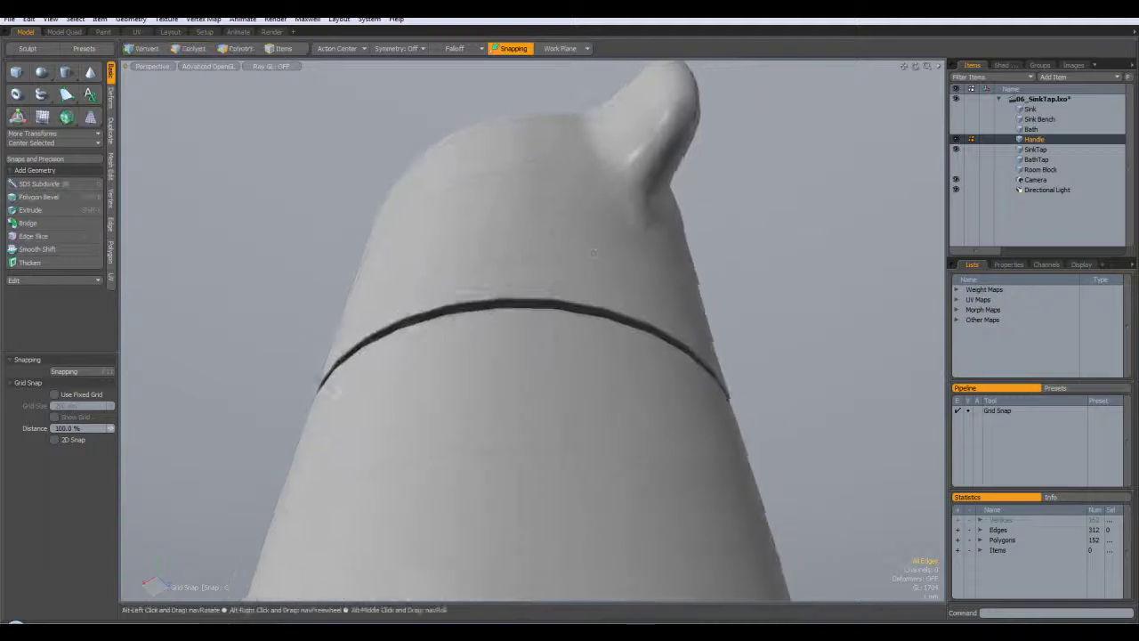
Step: Move the lever's two end polygons outward along their normal using the Selection action center, and return the action center to automatic
{"action": "scroll", "coordinate": [534, 329], "scroll_direction": "up", "scroll_amount": 5}
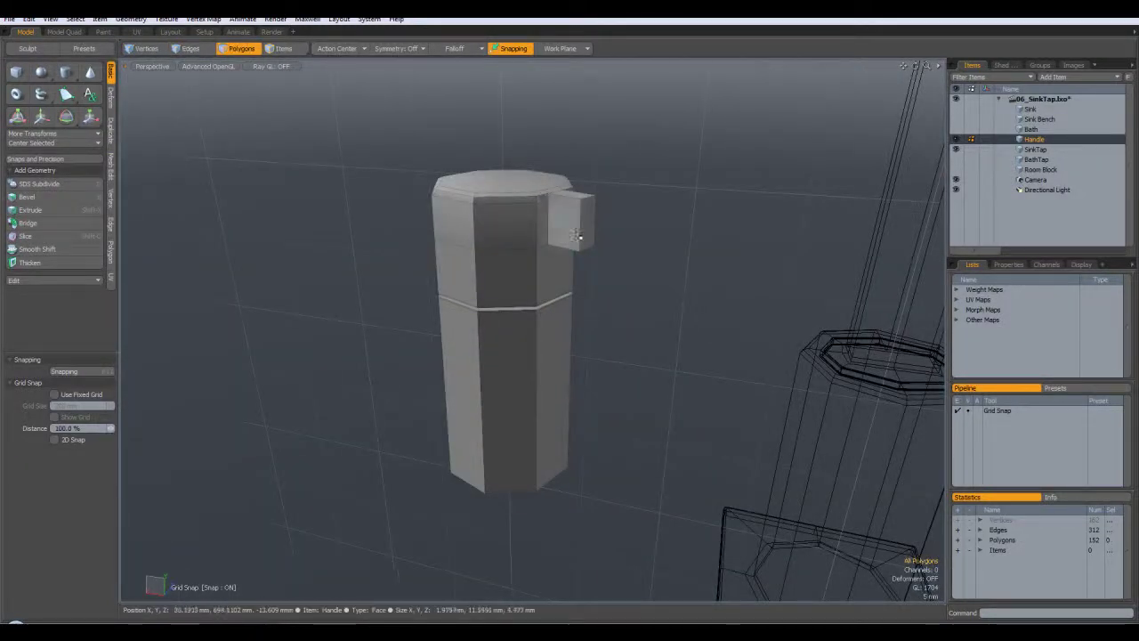
{"action": "left_click", "coordinate": [587, 214]}
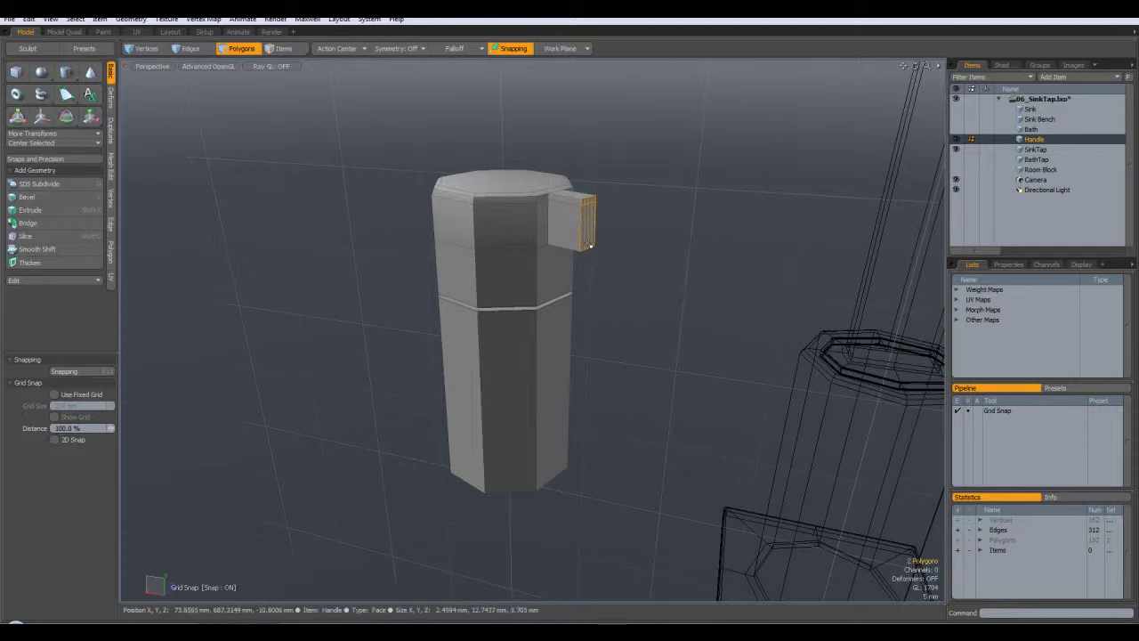
{"action": "key", "text": "w"}
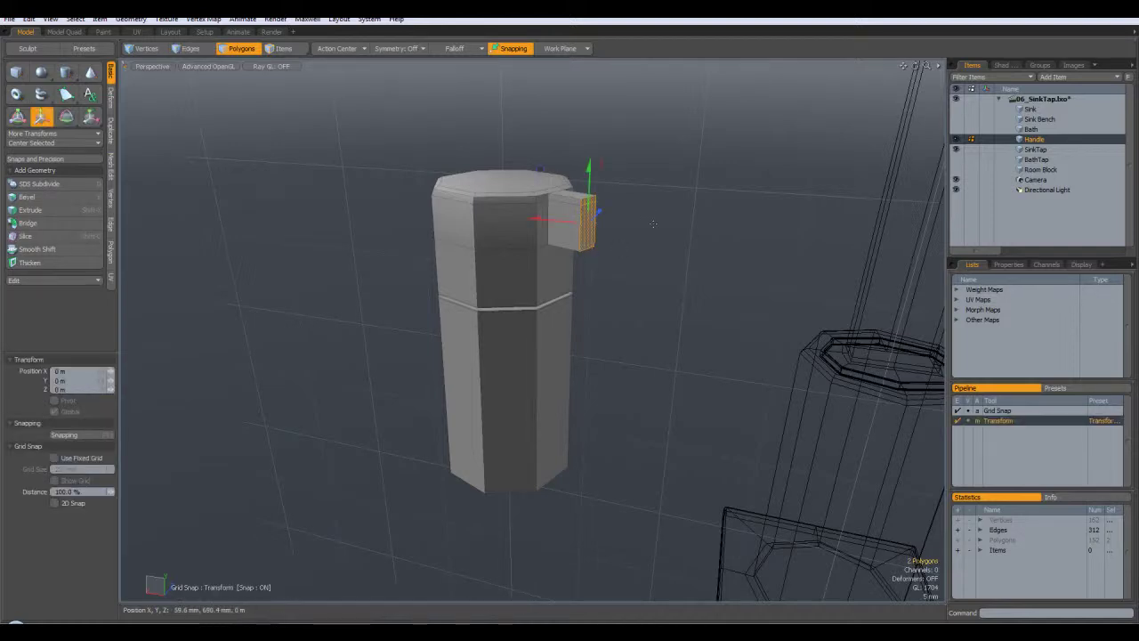
{"action": "left_click_drag", "start_coordinate": [621, 207], "coordinate": [547, 296], "text": "alt"}
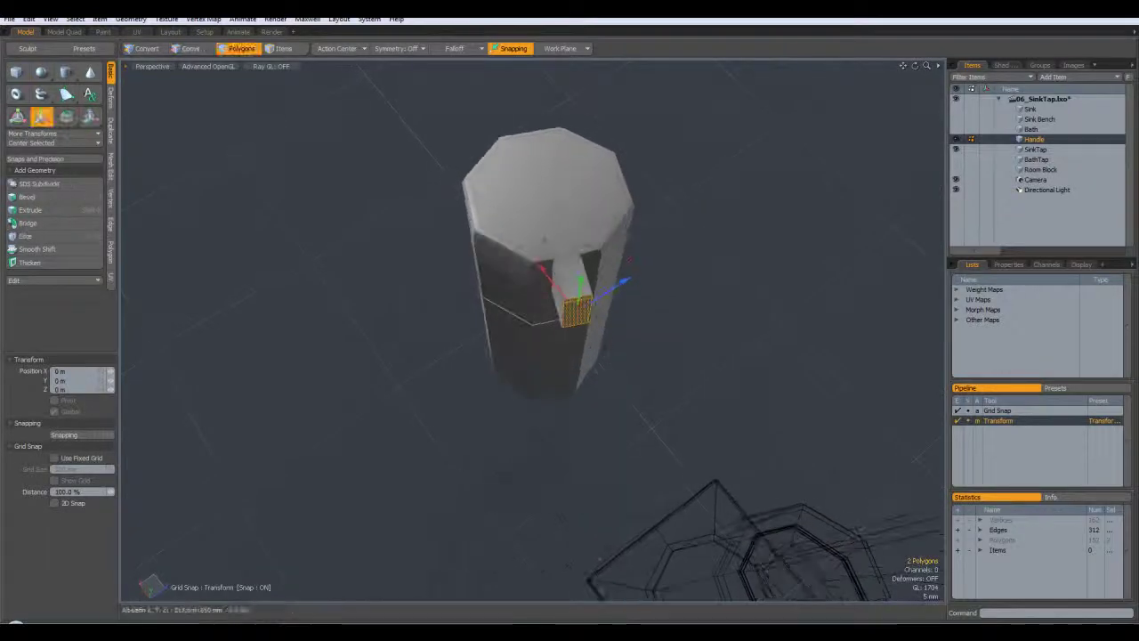
{"action": "left_click", "coordinate": [338, 48]}
{"action": "left_click", "coordinate": [343, 69]}
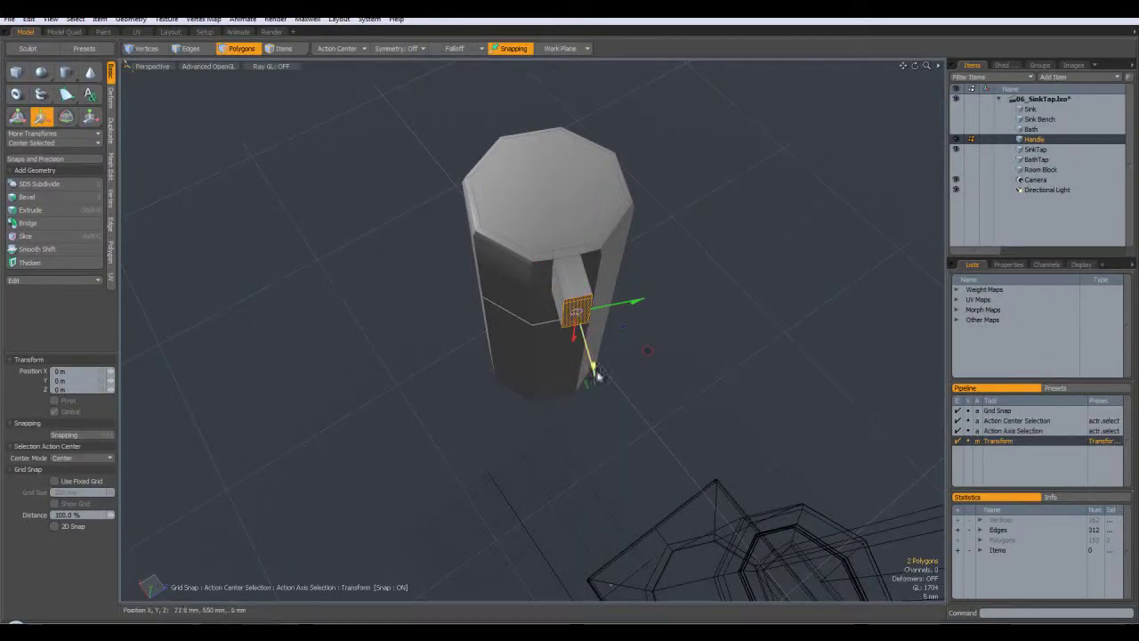
{"action": "left_click_drag", "start_coordinate": [593, 366], "coordinate": [598, 380]}
{"action": "key", "text": "space"}
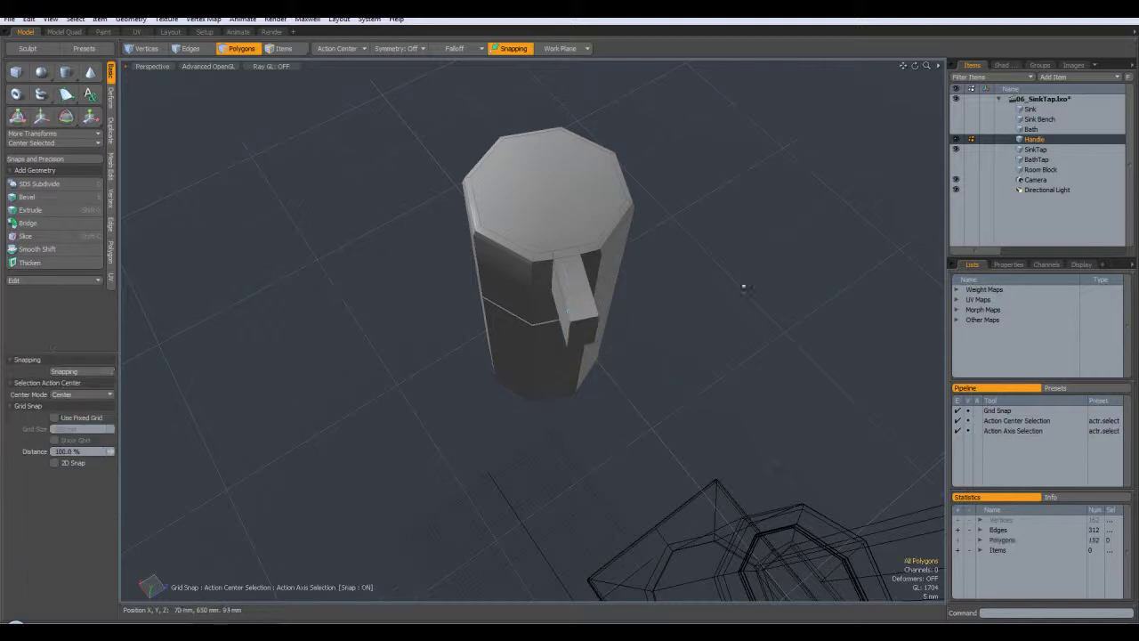
{"action": "left_click", "coordinate": [337, 48]}
{"action": "left_click", "coordinate": [340, 55]}
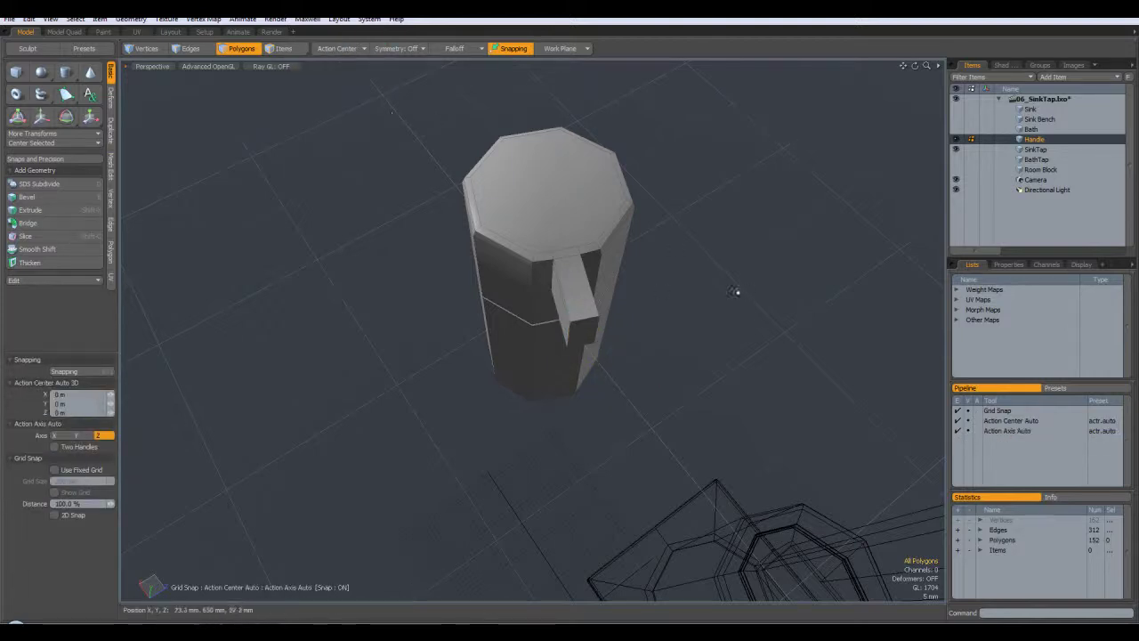
Step: Compare the handle and its extended lever with subdivision smoothing on and off from several angles
{"action": "key", "text": "Tab"}
{"action": "left_click_drag", "start_coordinate": [693, 290], "coordinate": [741, 233], "text": "alt"}
{"action": "left_click_drag", "start_coordinate": [722, 587], "coordinate": [643, 209], "text": "alt"}
{"action": "key", "text": "Tab"}
{"action": "key", "text": "Tab"}
{"action": "key", "text": "Tab"}
{"action": "key", "text": "Tab"}
{"action": "key", "text": "Tab"}
{"action": "key", "text": "Tab"}
{"action": "scroll", "coordinate": [633, 308], "scroll_direction": "up", "scroll_amount": 5}
{"action": "key", "text": "Tab"}
{"action": "scroll", "coordinate": [673, 267], "scroll_direction": "down", "scroll_amount": 5}
{"action": "key", "text": "3"}
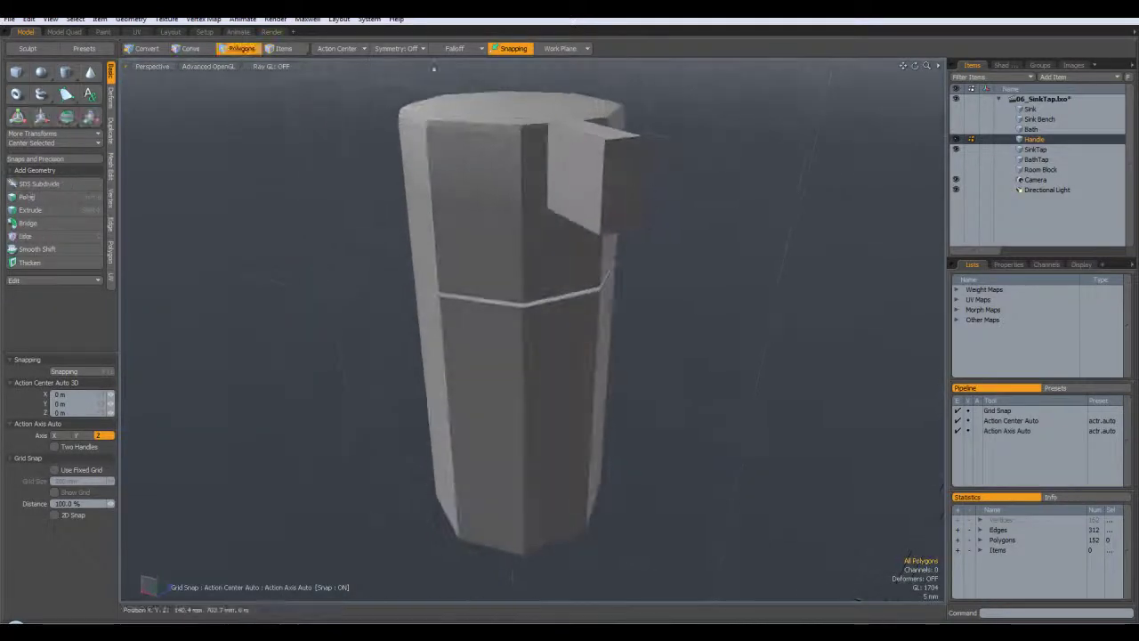
Step: Select the ten edges outlining the lever's end face and running along its sides
{"action": "left_click", "coordinate": [190, 48]}
{"action": "left_click_drag", "start_coordinate": [715, 178], "coordinate": [690, 182], "text": "alt"}
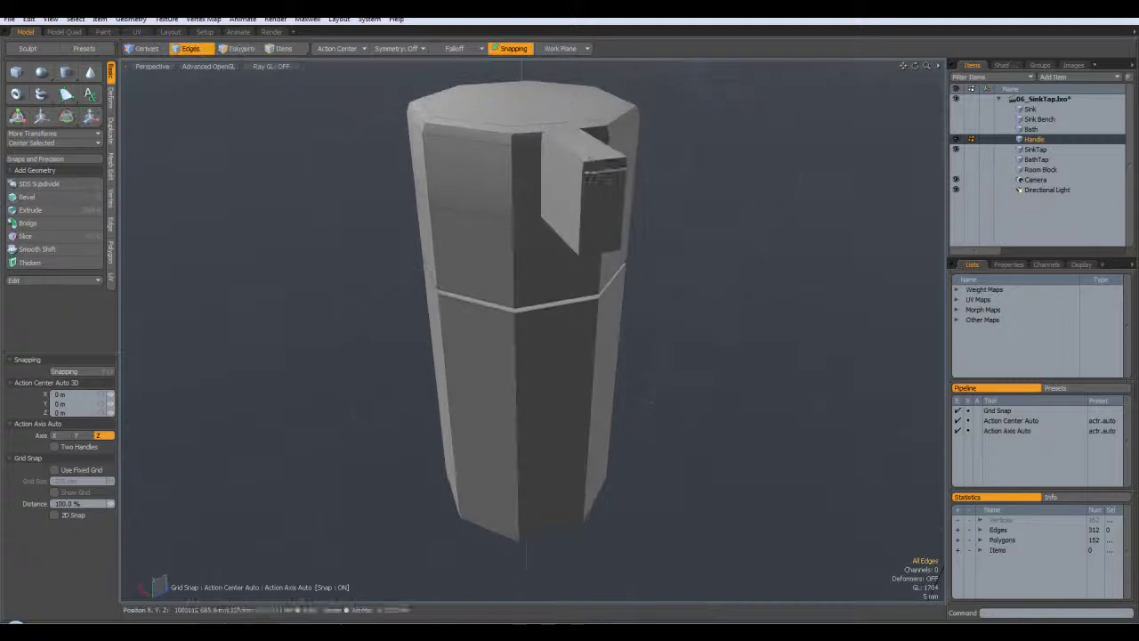
{"action": "left_click", "coordinate": [596, 163]}
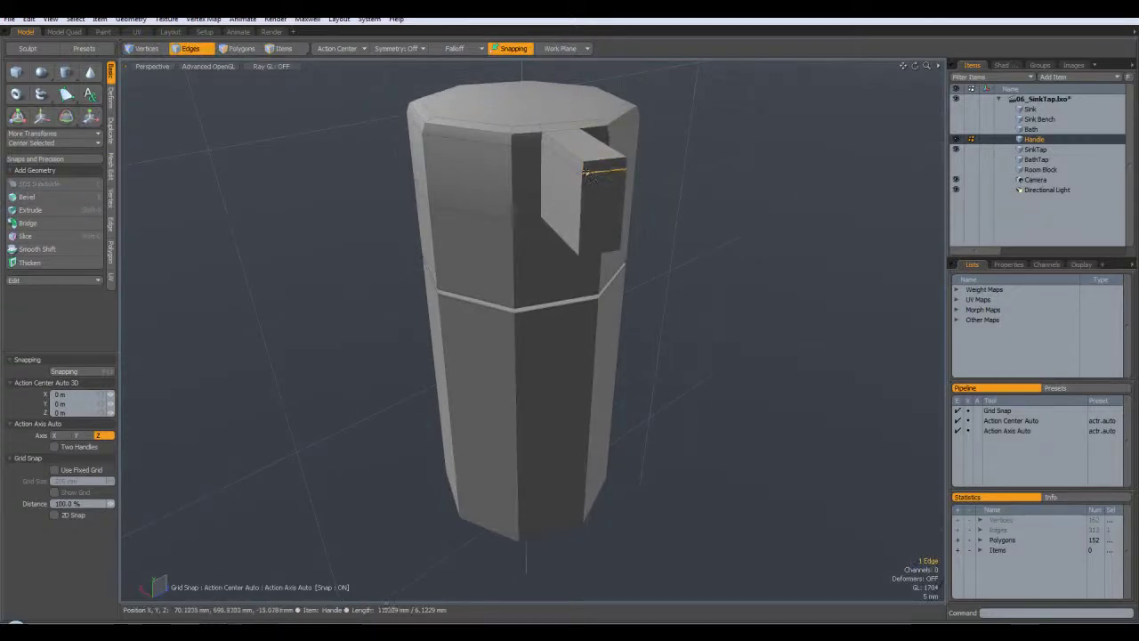
{"action": "left_click", "coordinate": [582, 208], "text": "shift"}
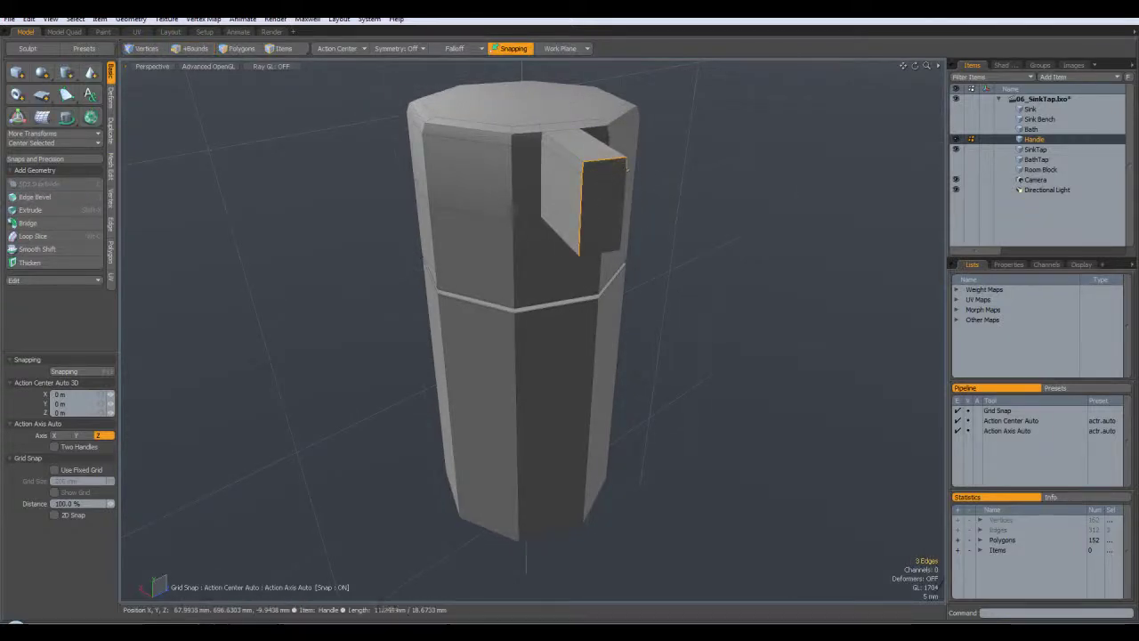
{"action": "left_click_drag", "start_coordinate": [613, 253], "coordinate": [594, 231], "text": "alt"}
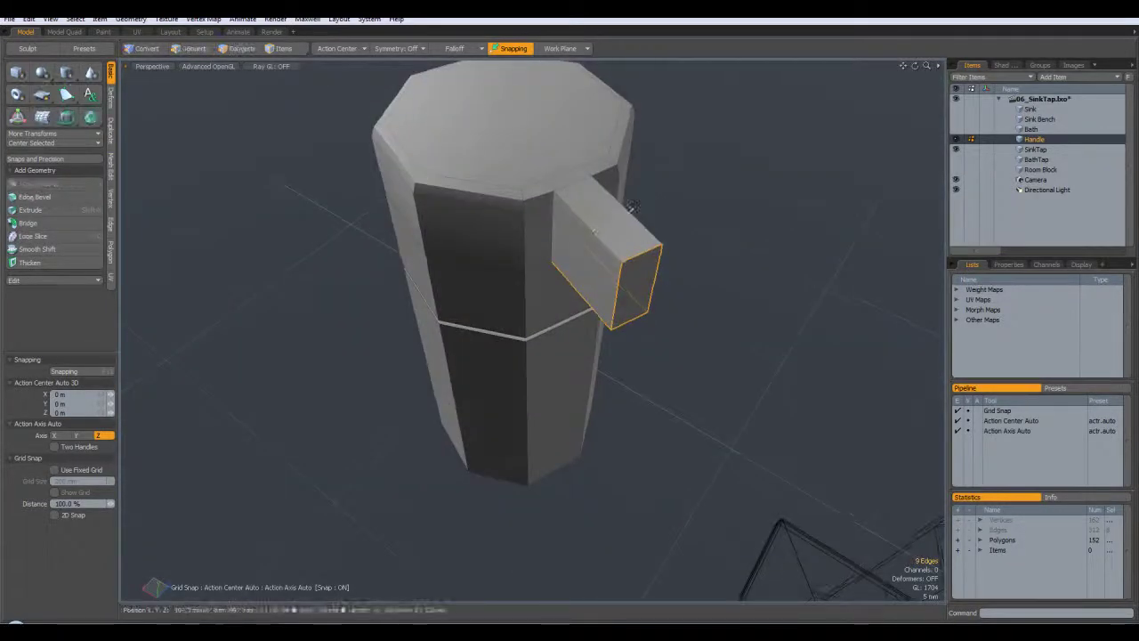
{"action": "left_click_drag", "start_coordinate": [693, 223], "coordinate": [569, 124], "text": "alt"}
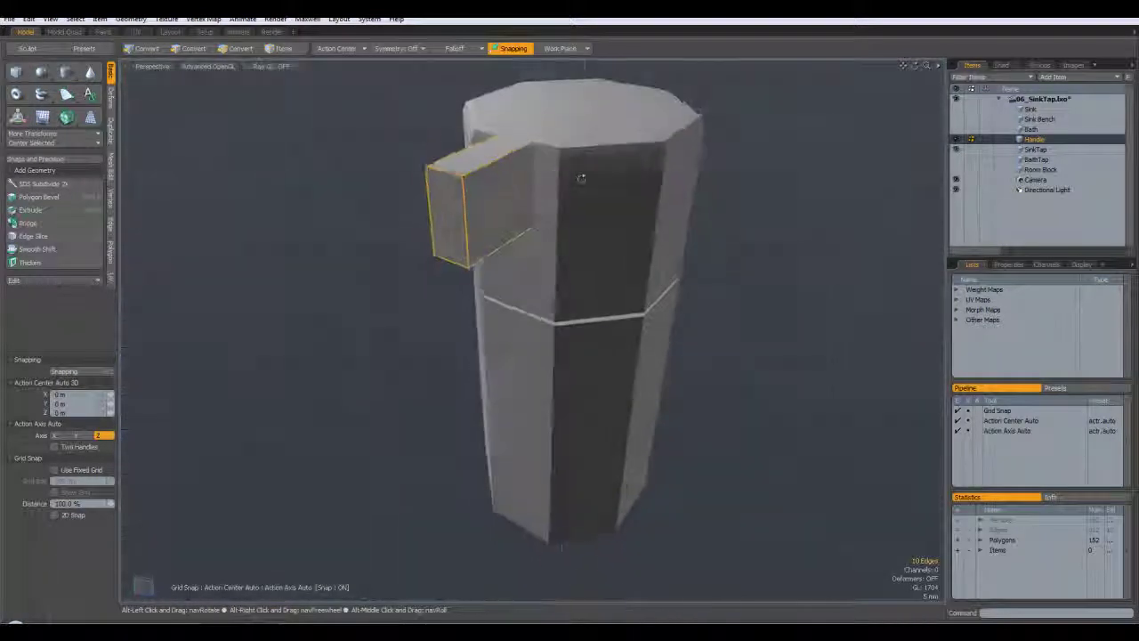
{"action": "left_click_drag", "start_coordinate": [570, 169], "coordinate": [572, 162], "text": "alt"}
Step: Turn off snapping, try beveling the selected lever edges with a 600 um inset, and check the lever smoothed
{"action": "key", "text": "2"}
{"action": "key", "text": "b"}
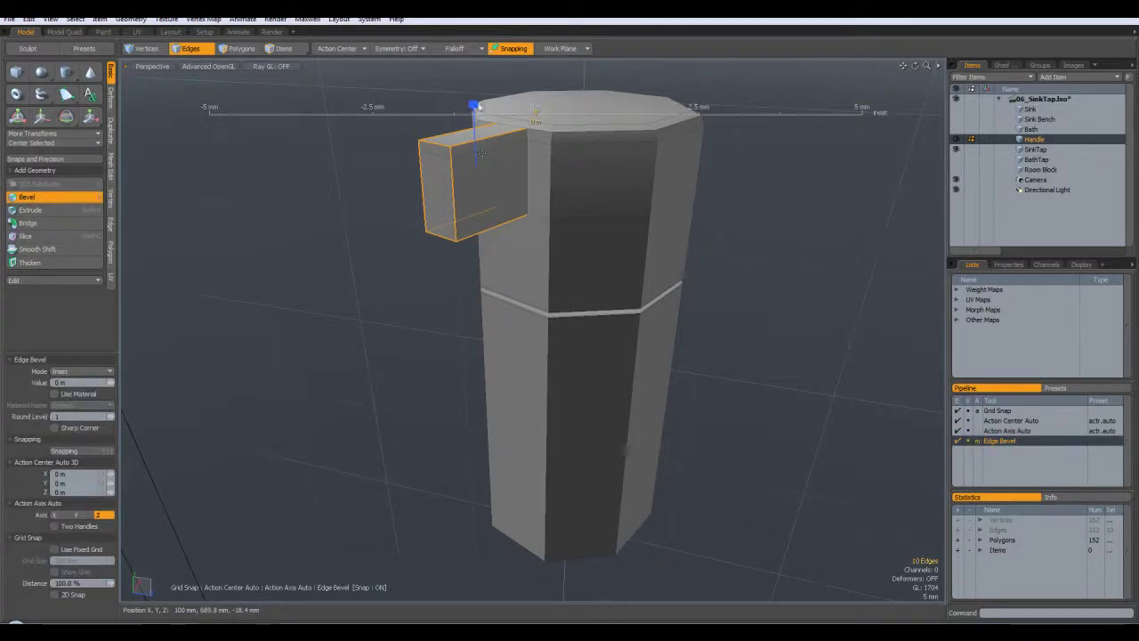
{"action": "left_click", "coordinate": [515, 48]}
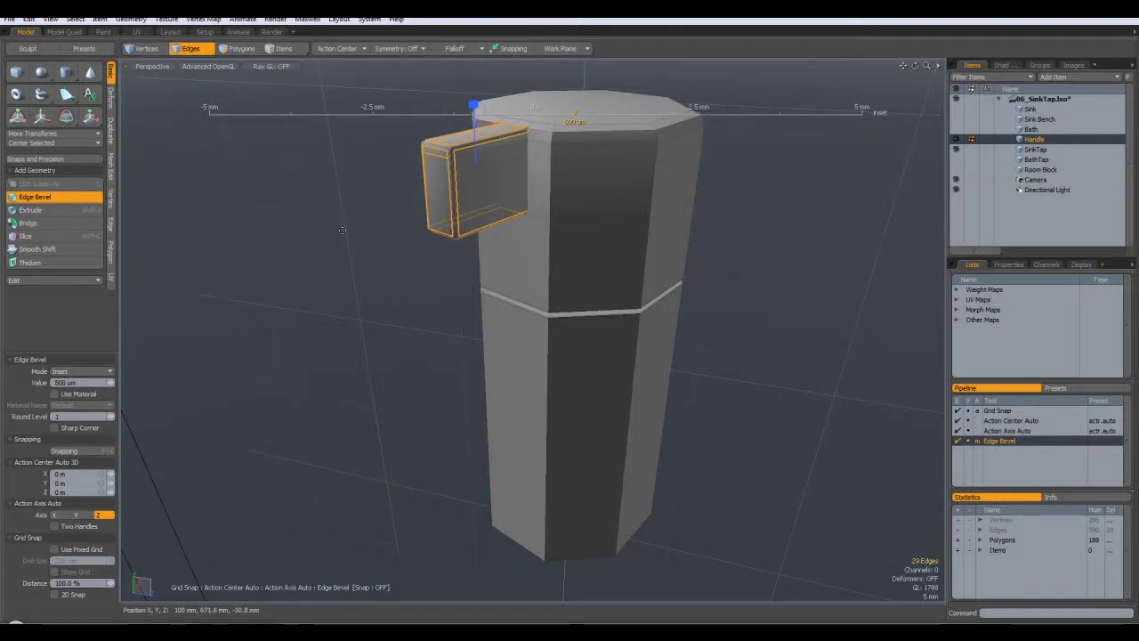
{"action": "key", "text": "space"}
{"action": "key", "text": "Tab"}
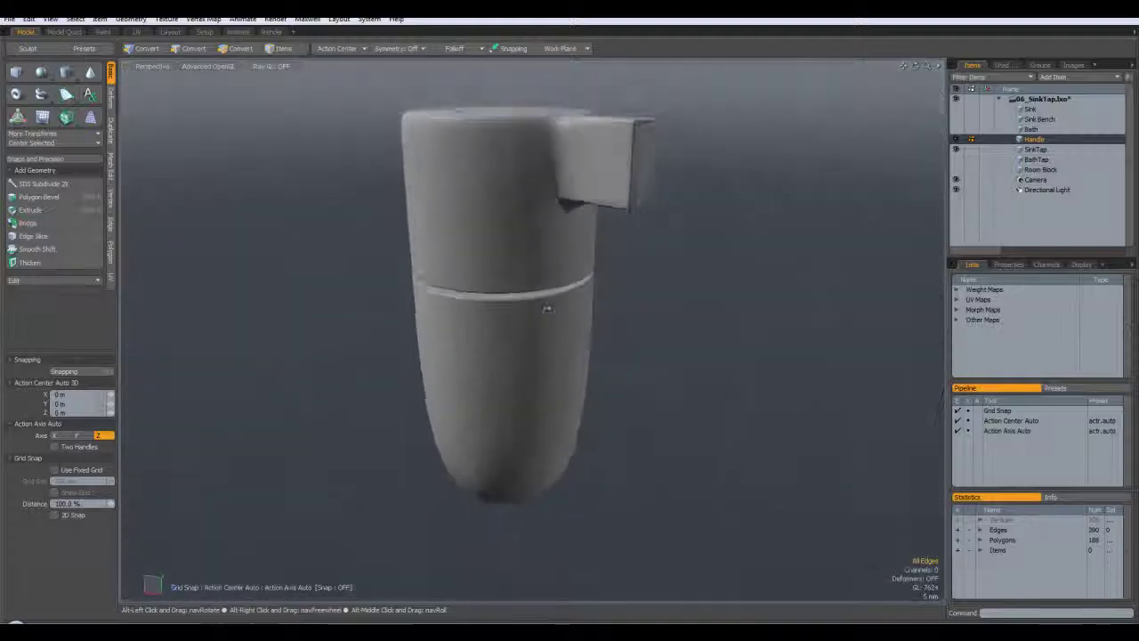
{"action": "left_click_drag", "start_coordinate": [499, 303], "coordinate": [503, 364], "text": "alt"}
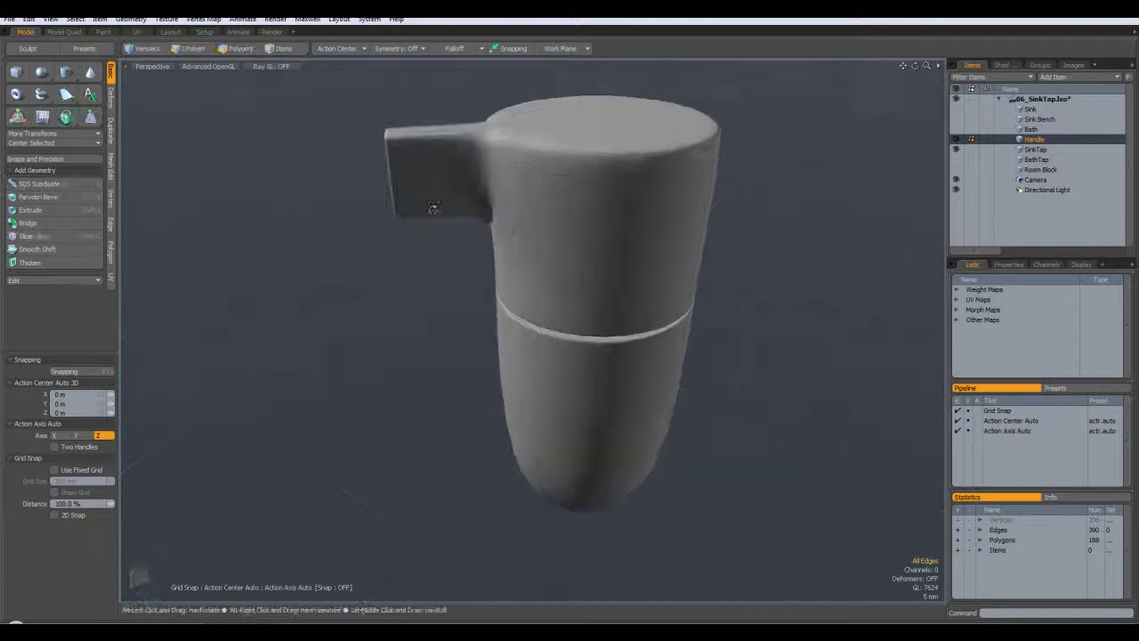
Step: Undo the edge bevel on the lever and turn subdivision smoothing back on
{"action": "key", "text": "2"}
{"action": "left_click_drag", "start_coordinate": [567, 169], "coordinate": [723, 274], "text": "alt"}
{"action": "key", "text": "Tab"}
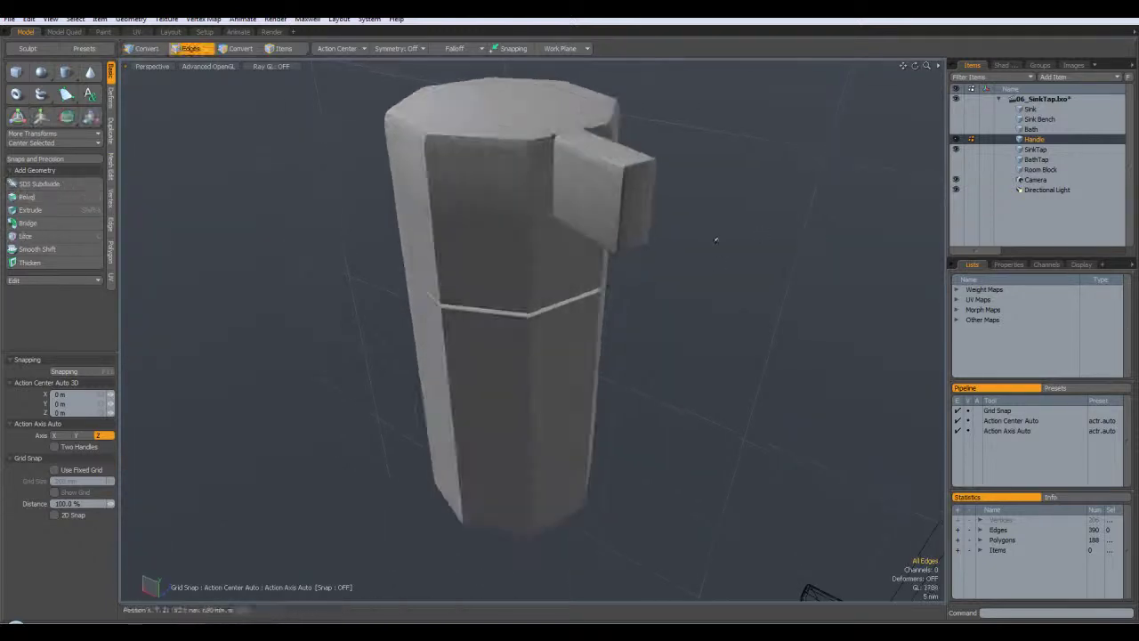
{"action": "key", "text": "Delete"}
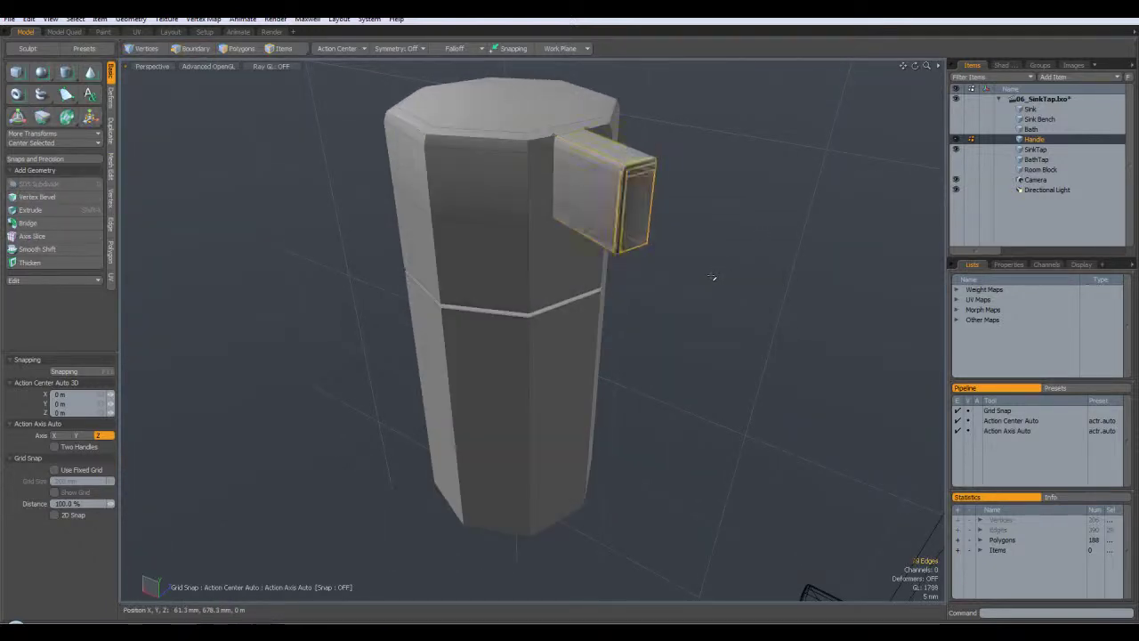
{"action": "key", "text": "3"}
{"action": "key", "text": "Tab"}
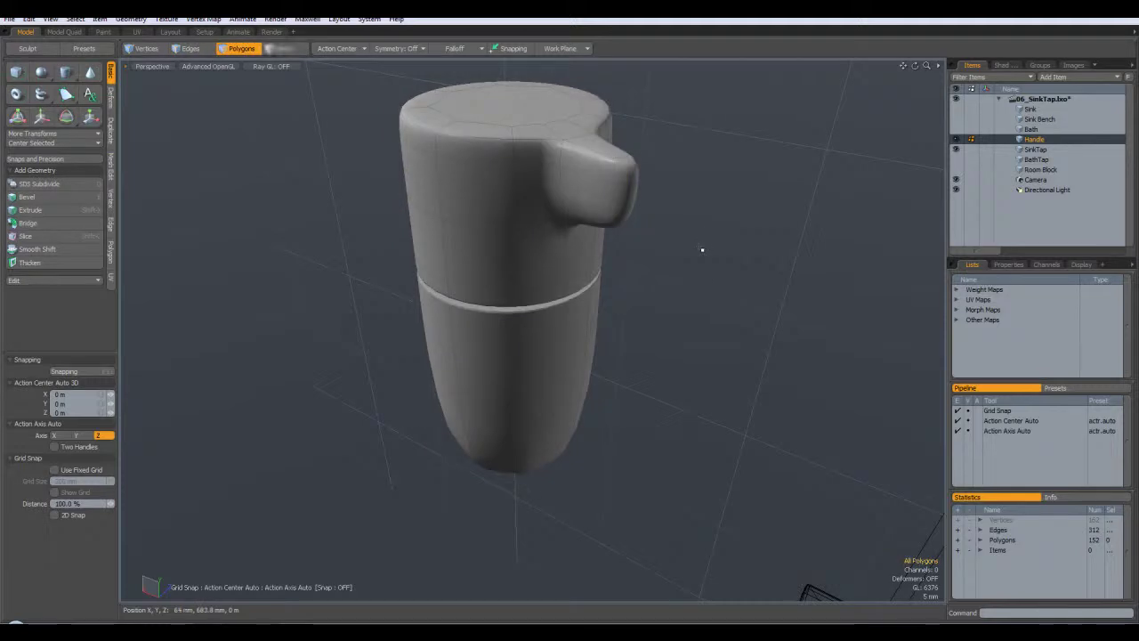
Step: Examine the unbeveled lever from the side, comparing its cage with the smoothed shape
{"action": "left_click_drag", "start_coordinate": [679, 269], "coordinate": [673, 166], "text": "alt"}
{"action": "key", "text": "Tab"}
{"action": "key", "text": "Tab"}
{"action": "key", "text": "Tab"}
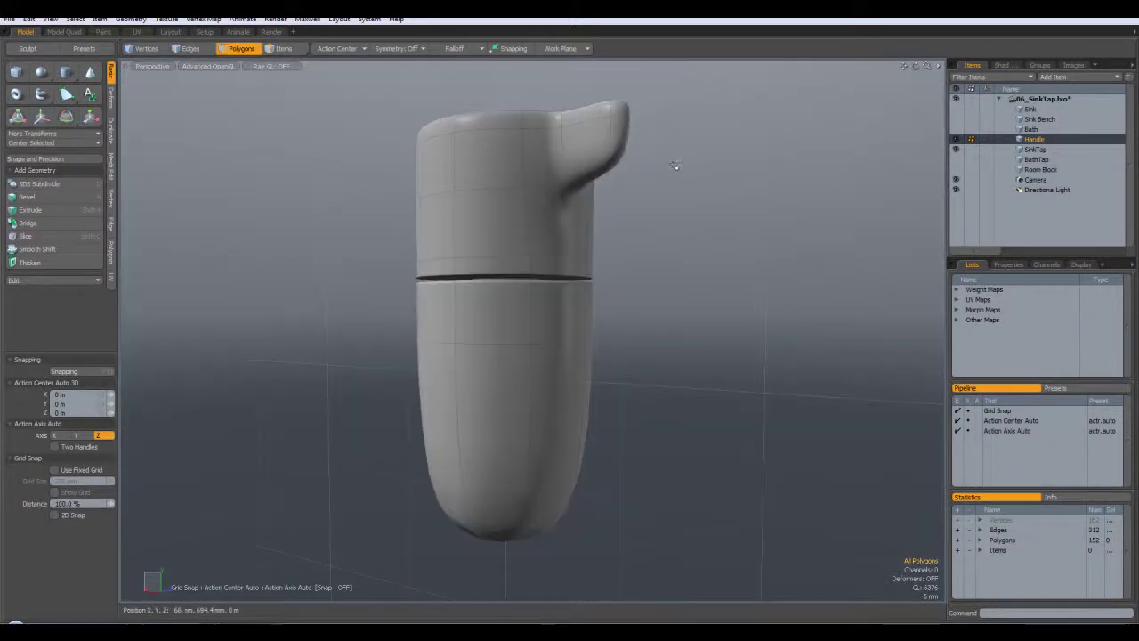
{"action": "key", "text": "Tab"}
{"action": "key", "text": "Tab"}
{"action": "key", "text": "Tab"}
{"action": "key", "text": "Tab"}
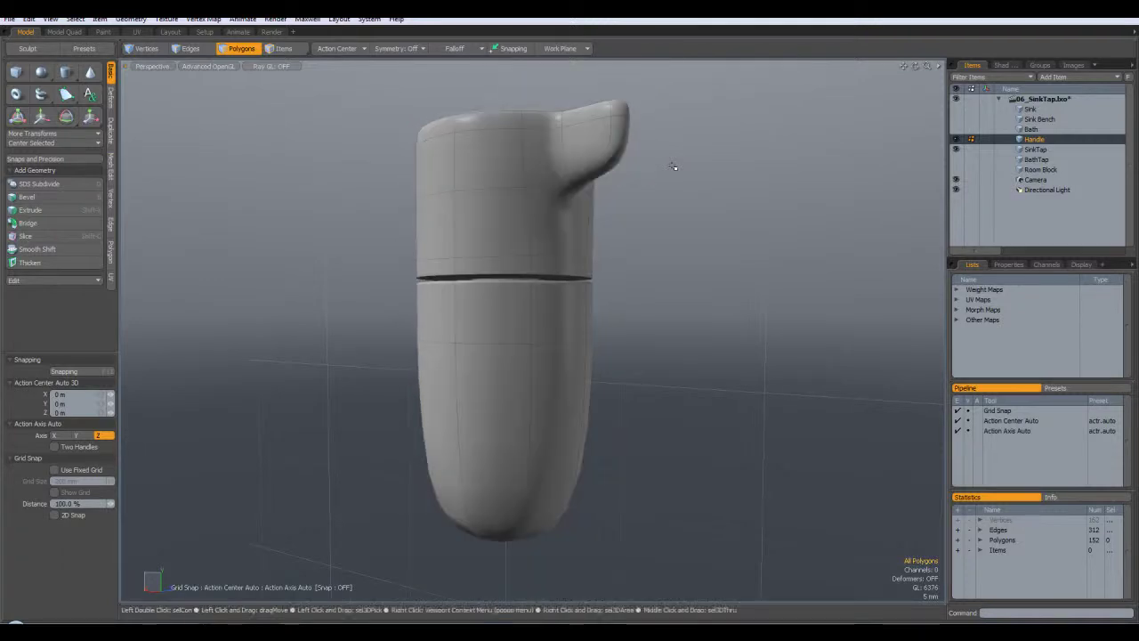
Step: Select the edge loop around the handle body level with the lever's underside
{"action": "left_click_drag", "start_coordinate": [623, 205], "coordinate": [591, 234], "text": "alt"}
{"action": "key", "text": "2"}
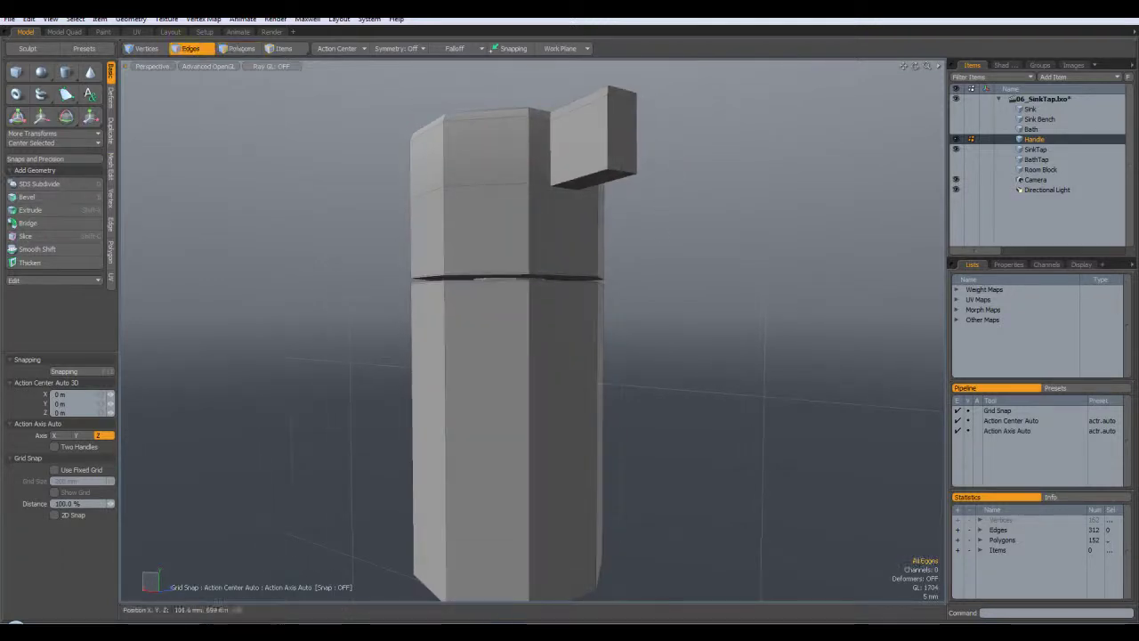
{"action": "double_click", "coordinate": [492, 185]}
{"action": "left_click_drag", "start_coordinate": [493, 185], "coordinate": [534, 213], "text": "alt"}
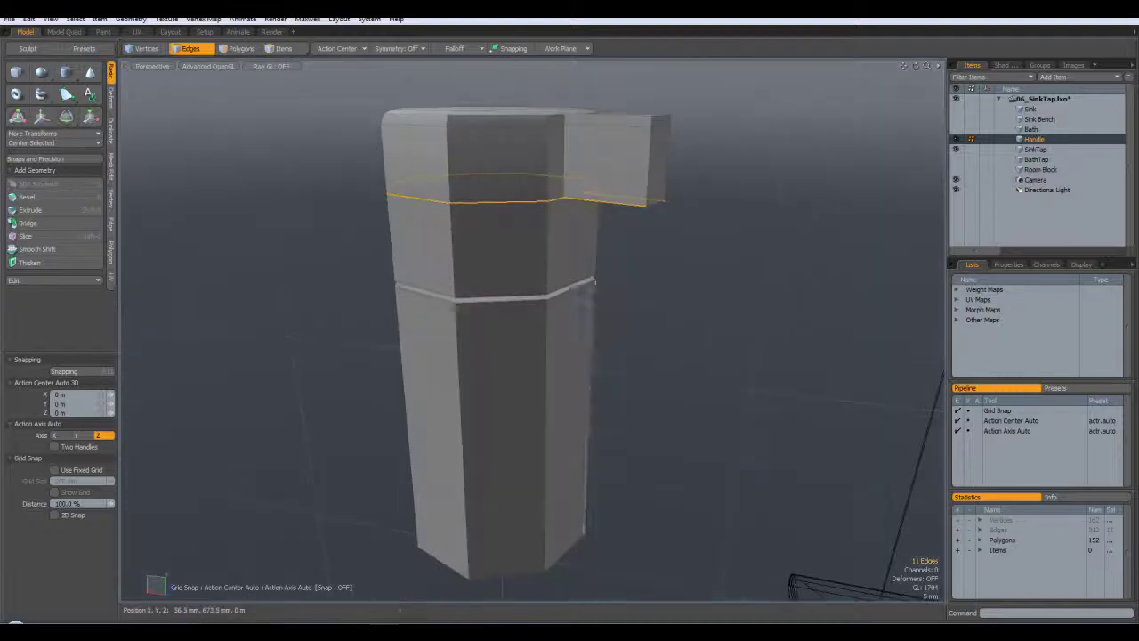
{"action": "key", "text": "Tab"}
{"action": "left_click_drag", "start_coordinate": [742, 265], "coordinate": [661, 193], "text": "alt"}
{"action": "key", "text": "Tab"}
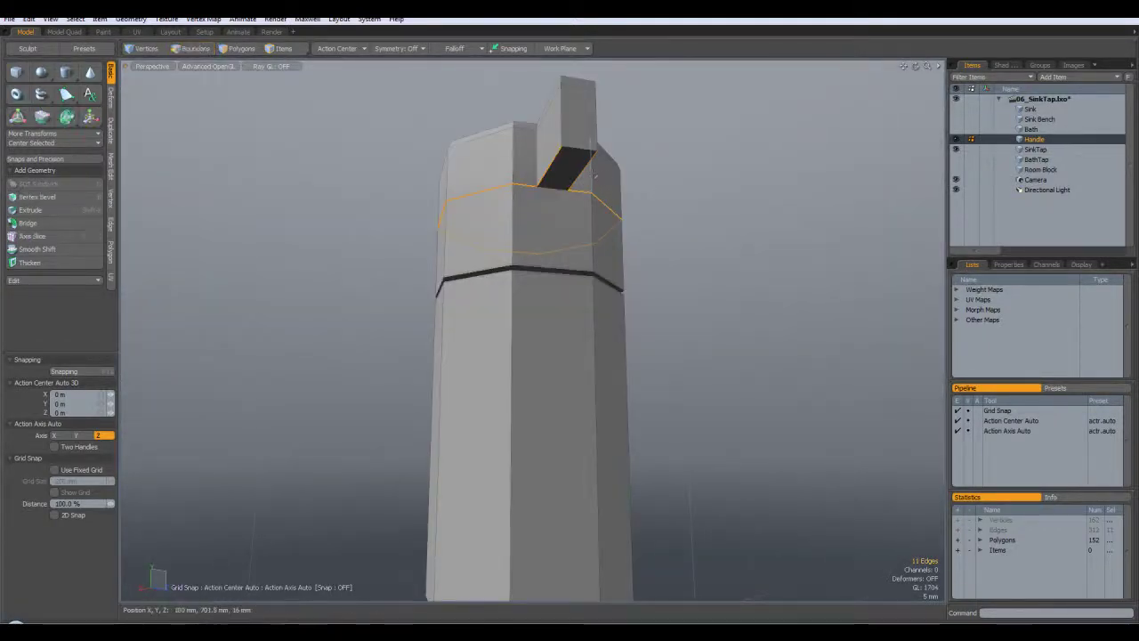
{"action": "key", "text": "ctrl+z"}
{"action": "left_click_drag", "start_coordinate": [521, 203], "coordinate": [542, 252], "text": "alt"}
Step: Duplicate the selected edge loop with the Slide tool at 4%, placing the copy just below the lever's underside
{"action": "left_click", "coordinate": [111, 224]}
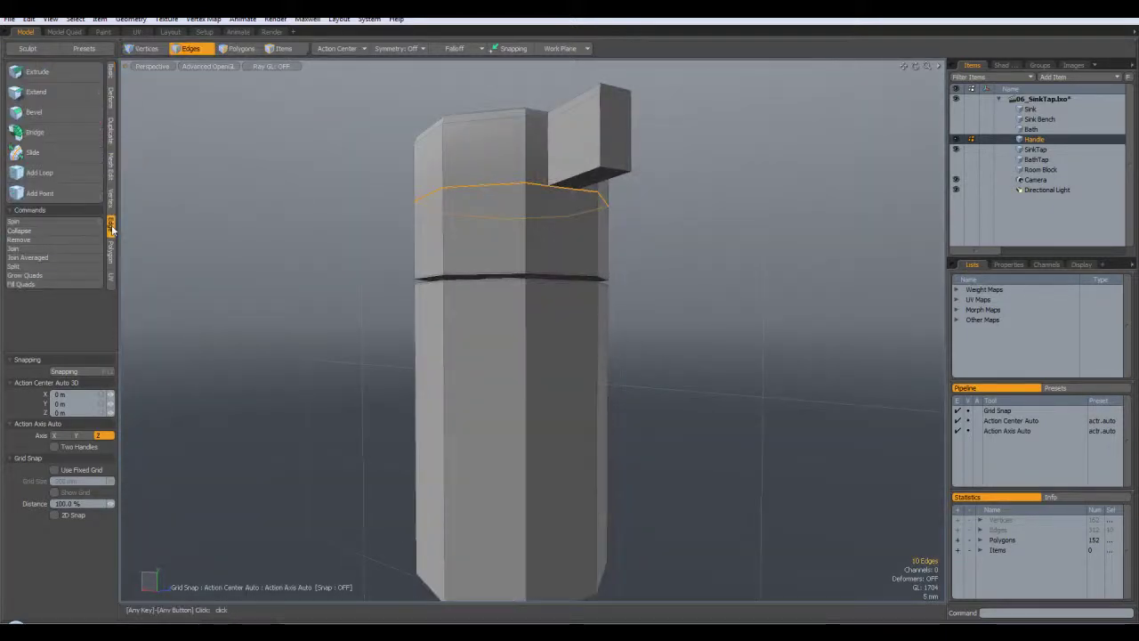
{"action": "left_click", "coordinate": [35, 132]}
{"action": "left_click", "coordinate": [32, 152]}
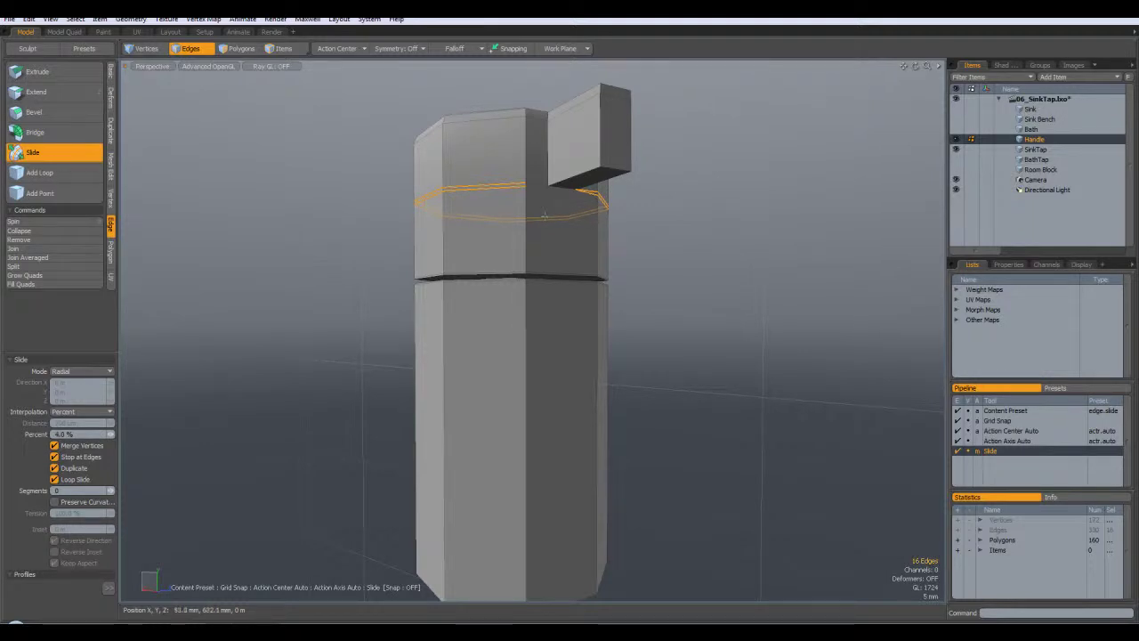
{"action": "key", "text": "Escape"}
Step: Delete the unwanted edge on the handle face directly beneath the lever
{"action": "scroll", "coordinate": [630, 225], "scroll_direction": "up", "scroll_amount": 5}
{"action": "left_click_drag", "start_coordinate": [630, 224], "coordinate": [624, 217], "text": "alt"}
{"action": "left_click_drag", "start_coordinate": [398, 235], "coordinate": [475, 214], "text": "alt"}
{"action": "left_click", "coordinate": [467, 241]}
{"action": "key", "text": "Delete"}
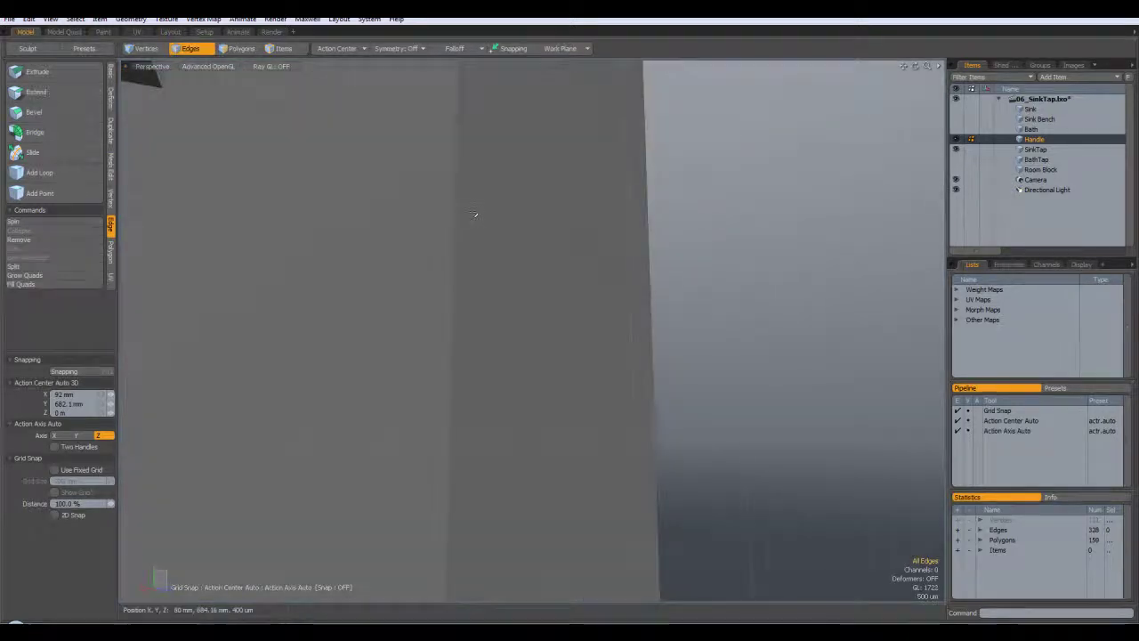
Step: Cut a new edge across the handle face beneath the lever with Edge Slice, connecting the ends of the duplicated loop
{"action": "scroll", "coordinate": [474, 214], "scroll_direction": "down", "scroll_amount": 3}
{"action": "left_click_drag", "start_coordinate": [347, 165], "coordinate": [474, 237], "text": "alt"}
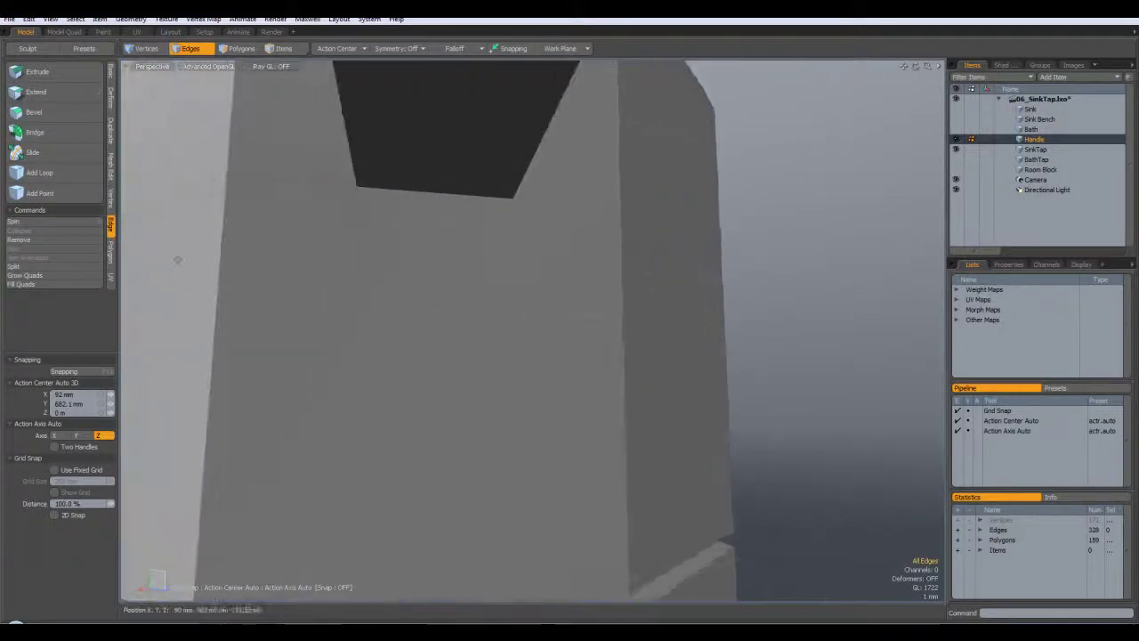
{"action": "key", "text": "alt+c"}
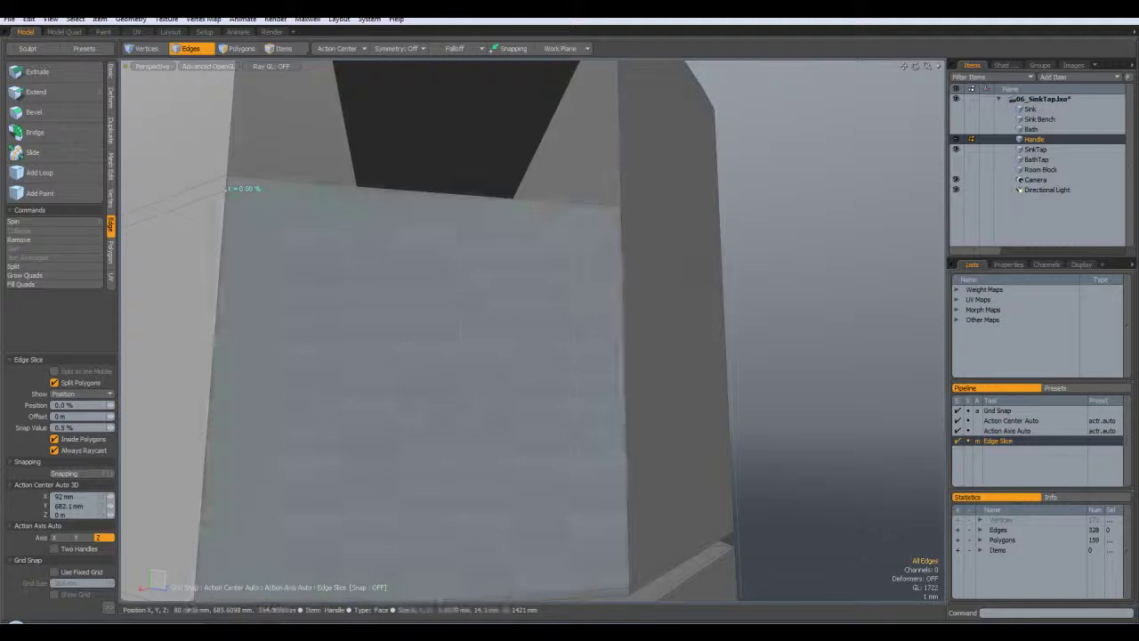
{"action": "left_click", "coordinate": [620, 223]}
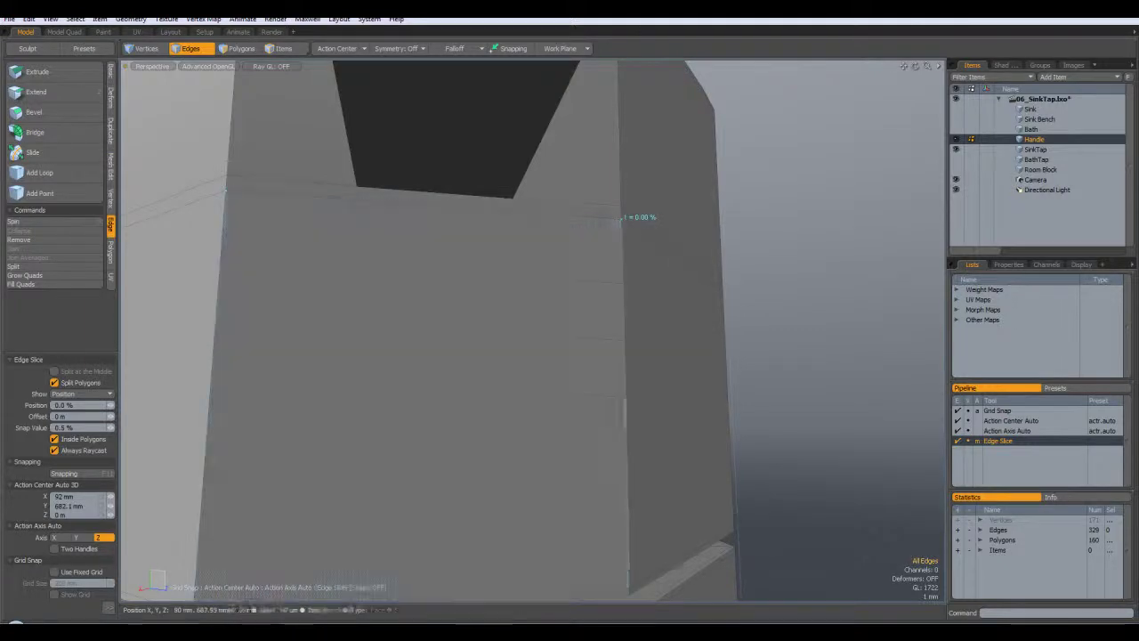
{"action": "key", "text": "space"}
Step: Inspect the smoothed handle around the lever's lower inner corner, and compare it with the unsmoothed cage
{"action": "key", "text": "Tab"}
{"action": "left_click_drag", "start_coordinate": [755, 270], "coordinate": [846, 272], "text": "alt"}
{"action": "scroll", "coordinate": [633, 231], "scroll_direction": "down", "scroll_amount": 6}
{"action": "left_click_drag", "start_coordinate": [633, 232], "coordinate": [569, 183], "text": "alt"}
{"action": "key", "text": "Caps_Lock"}
{"action": "key", "text": "Caps_Lock"}
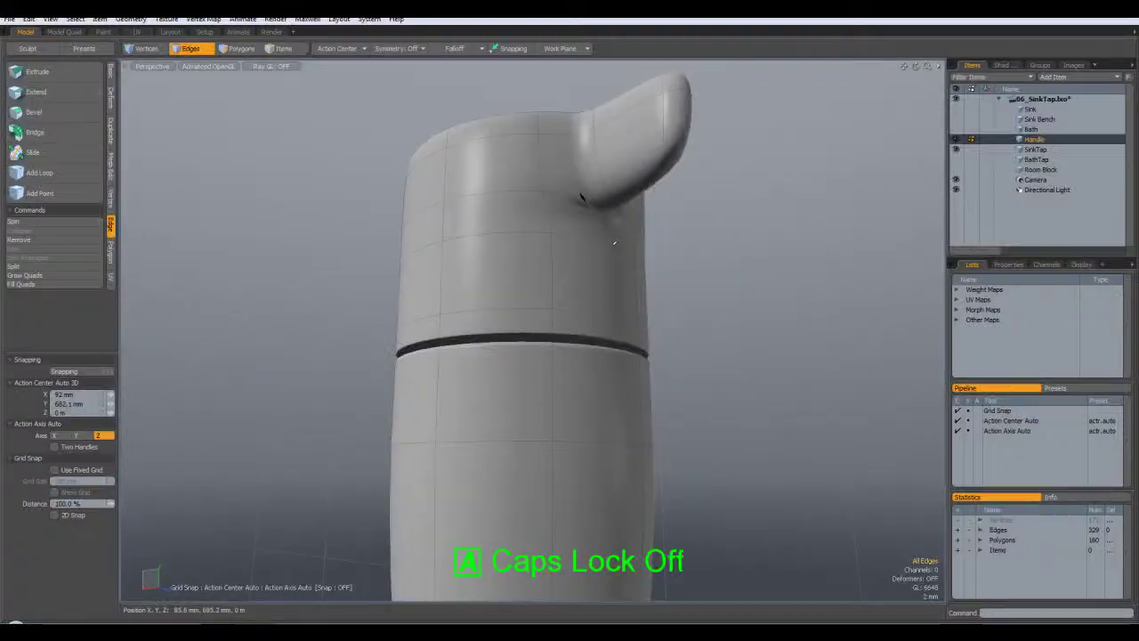
{"action": "key", "text": "Tab"}
{"action": "left_click_drag", "start_coordinate": [633, 248], "coordinate": [647, 220], "text": "alt"}
{"action": "scroll", "coordinate": [647, 221], "scroll_direction": "up", "scroll_amount": 3}
{"action": "scroll", "coordinate": [577, 206], "scroll_direction": "up", "scroll_amount": 2}
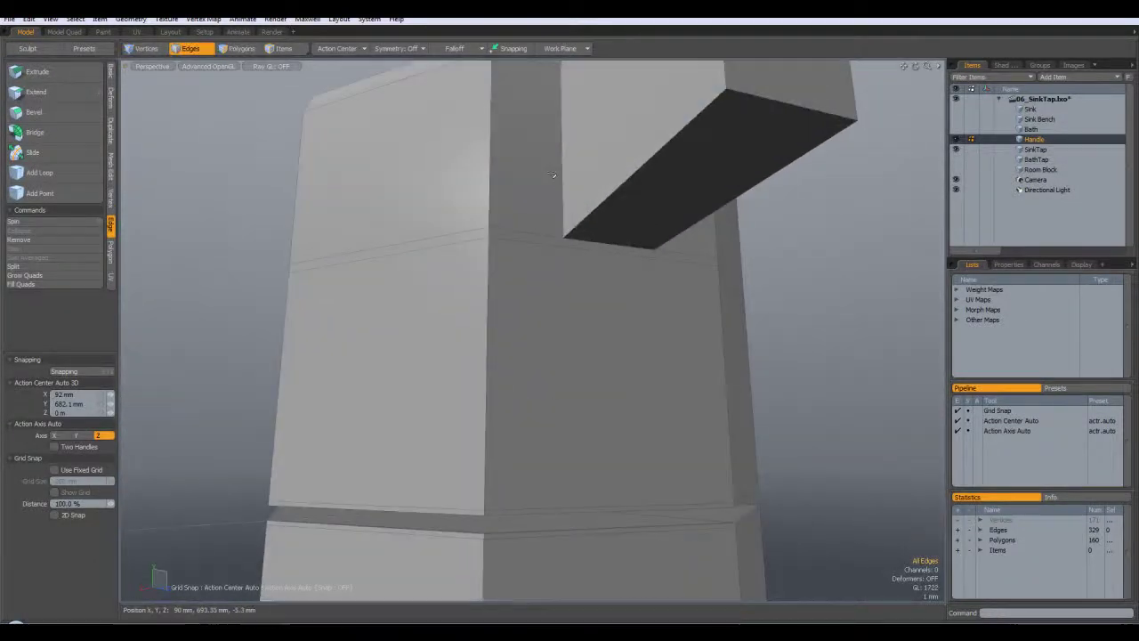
Step: Examine the vertices at the lever's lower inner corner for overlapping points
{"action": "left_click", "coordinate": [142, 49]}
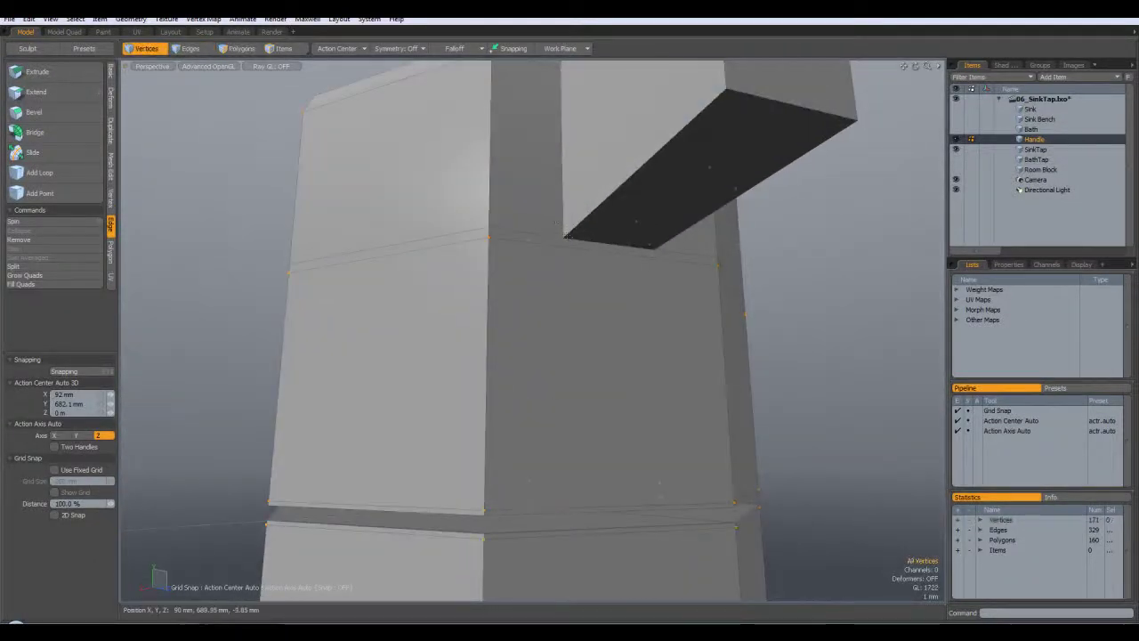
{"action": "left_click_drag", "start_coordinate": [561, 238], "coordinate": [657, 230], "text": "alt"}
{"action": "left_click", "coordinate": [576, 247], "text": "shift"}
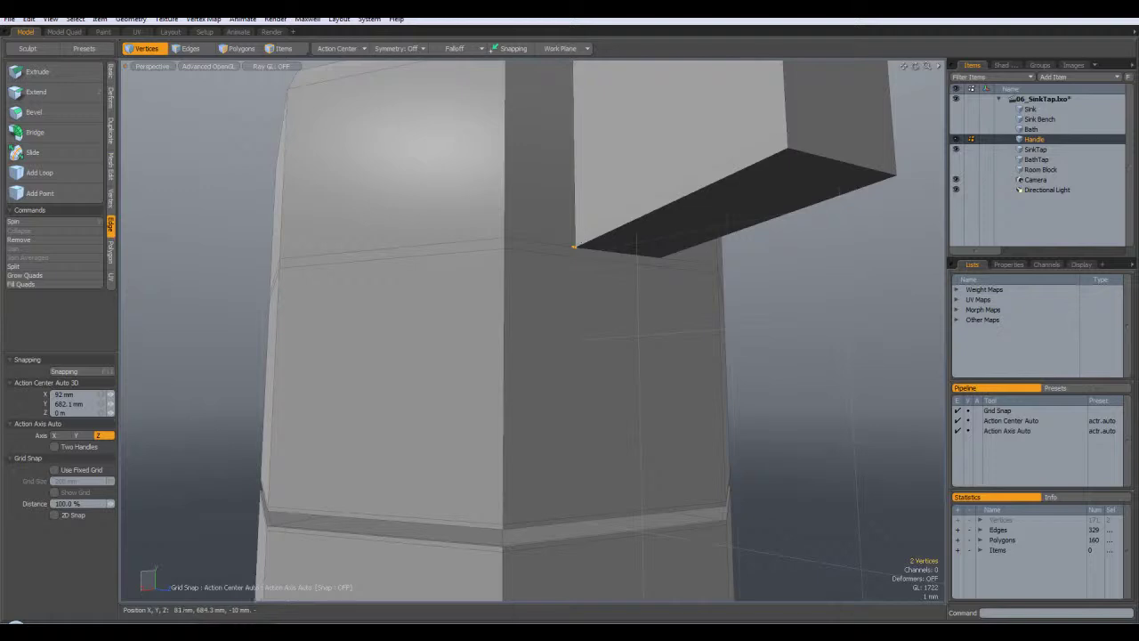
{"action": "left_click_drag", "start_coordinate": [575, 241], "coordinate": [523, 236], "text": "alt"}
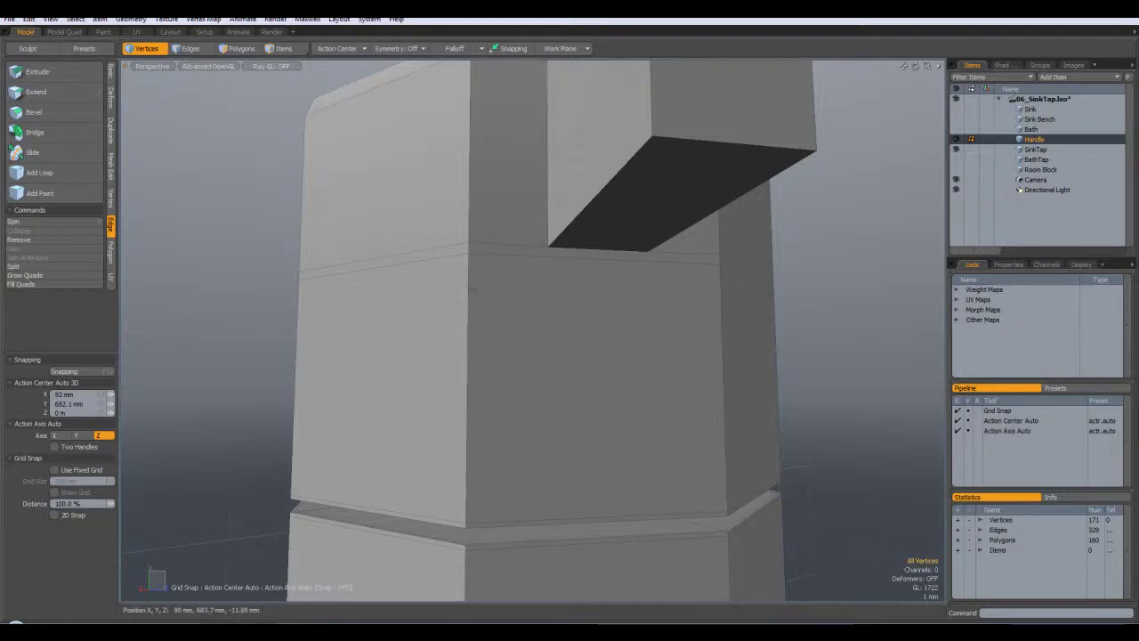
{"action": "key", "text": "alt+c"}
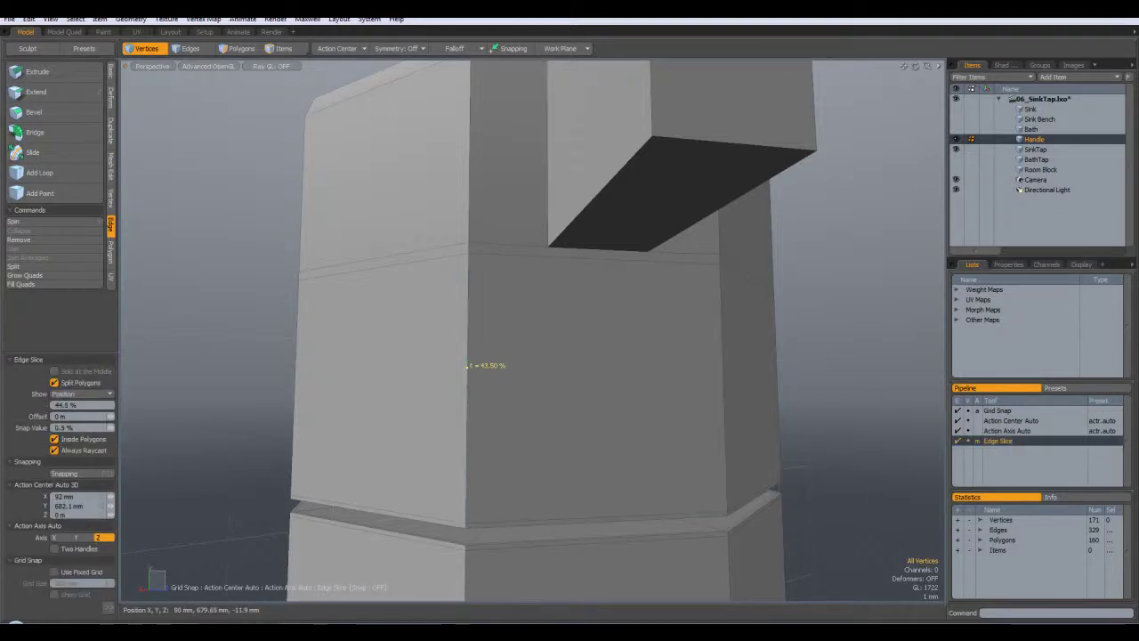
{"action": "left_click_drag", "start_coordinate": [469, 301], "coordinate": [467, 368]}
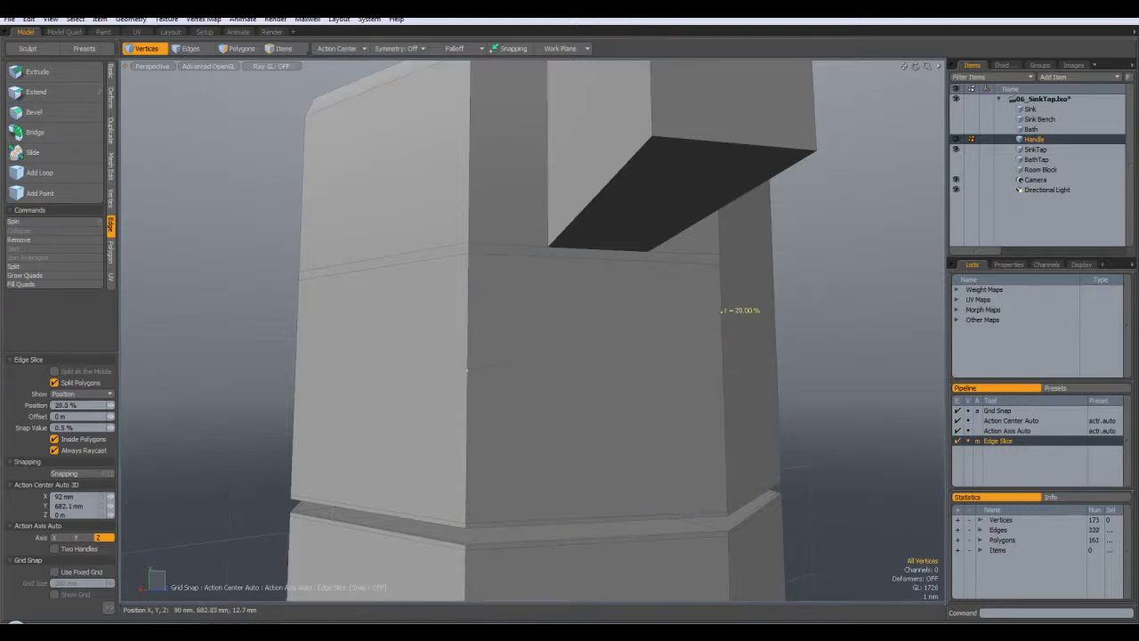
{"action": "key", "text": "space"}
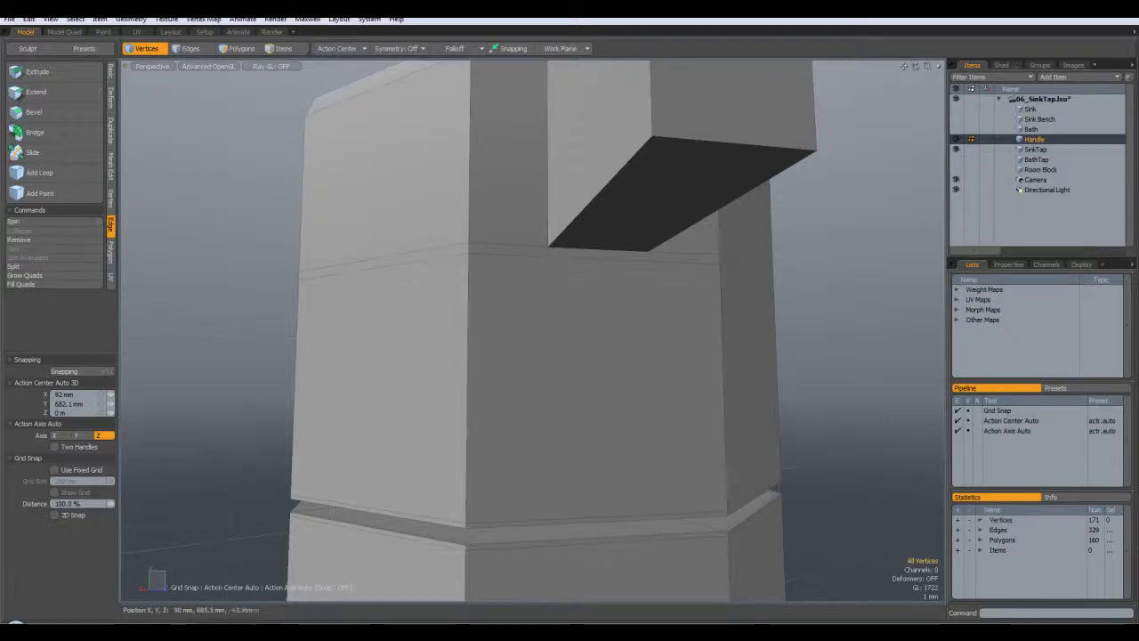
Step: Join the two nearly coincident vertices at the lever's lower inner corner without averaging them
{"action": "left_click_drag", "start_coordinate": [531, 271], "coordinate": [645, 286], "text": "ctrl+alt"}
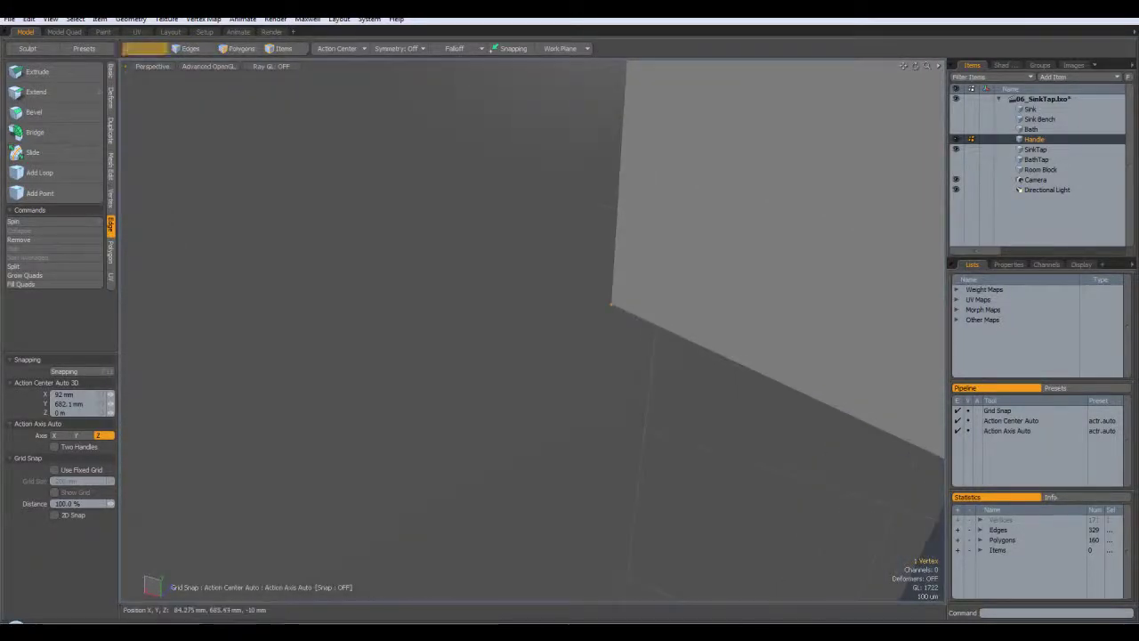
{"action": "left_click_drag", "start_coordinate": [648, 347], "coordinate": [639, 331], "text": "alt"}
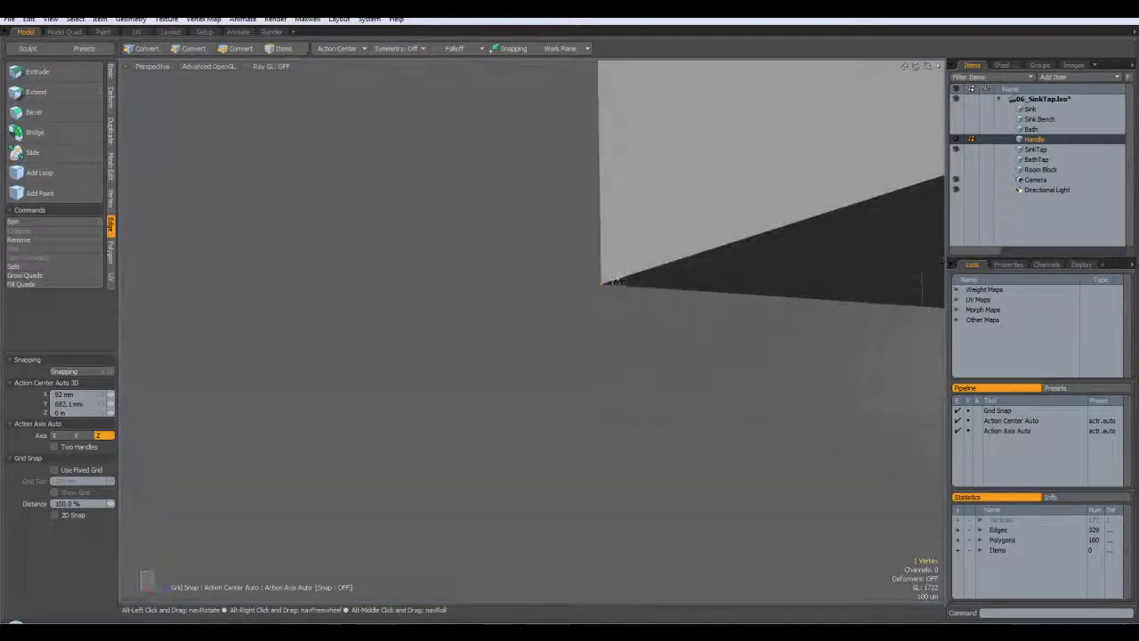
{"action": "left_click_drag", "start_coordinate": [600, 284], "coordinate": [552, 303], "text": "alt"}
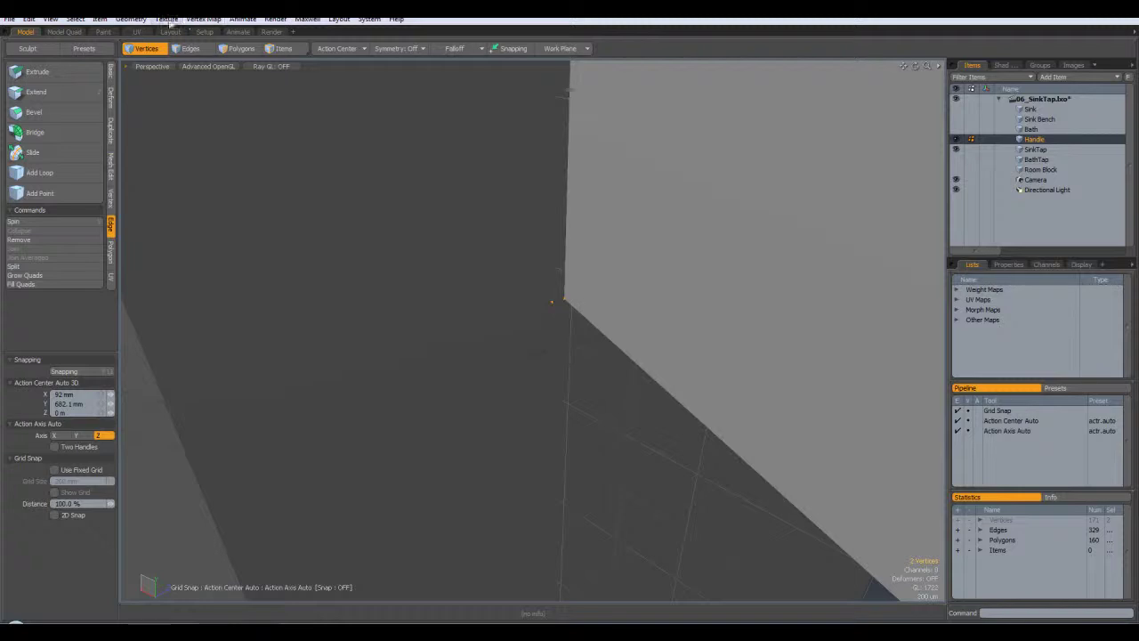
{"action": "left_click", "coordinate": [131, 19]}
{"action": "mouse_move", "coordinate": [227, 284]}
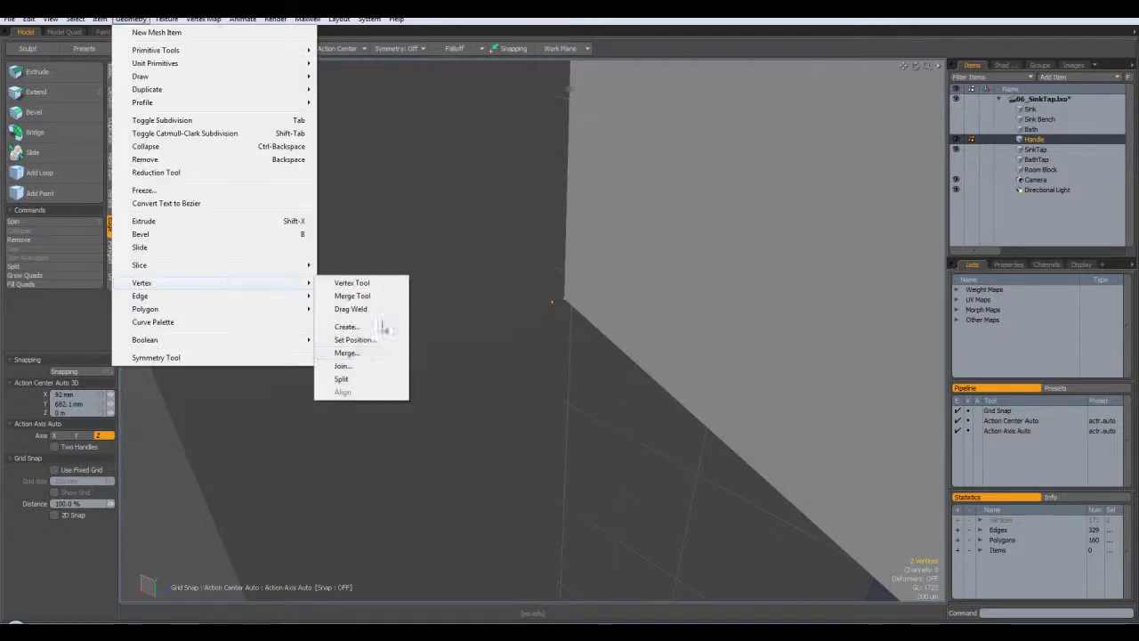
{"action": "left_click", "coordinate": [343, 365]}
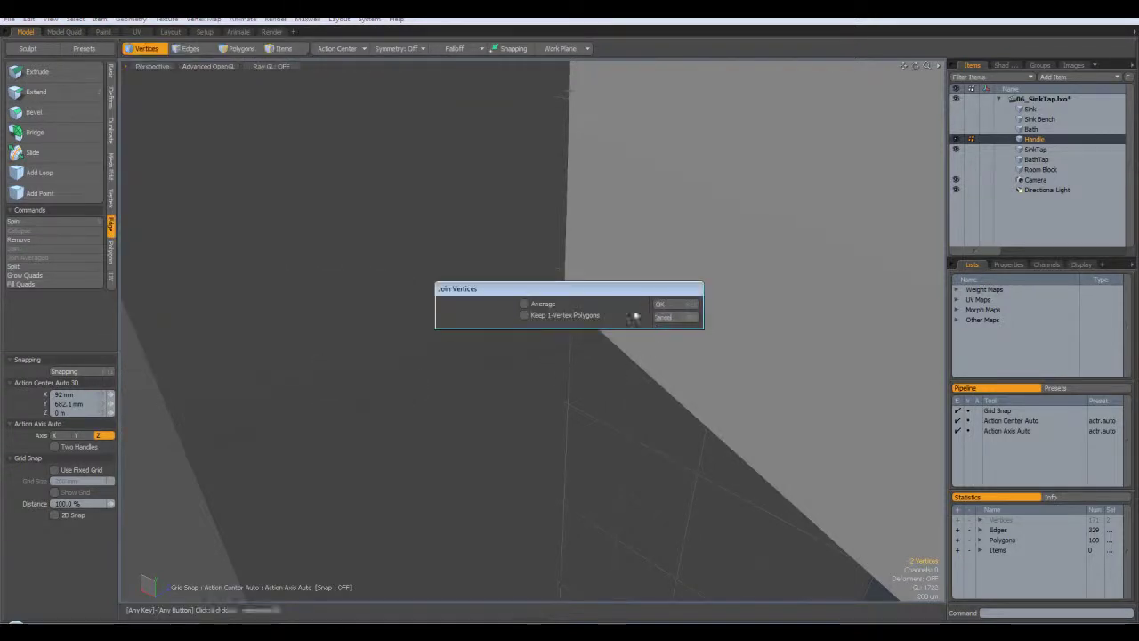
{"action": "left_click", "coordinate": [665, 305]}
{"action": "left_click", "coordinate": [598, 305]}
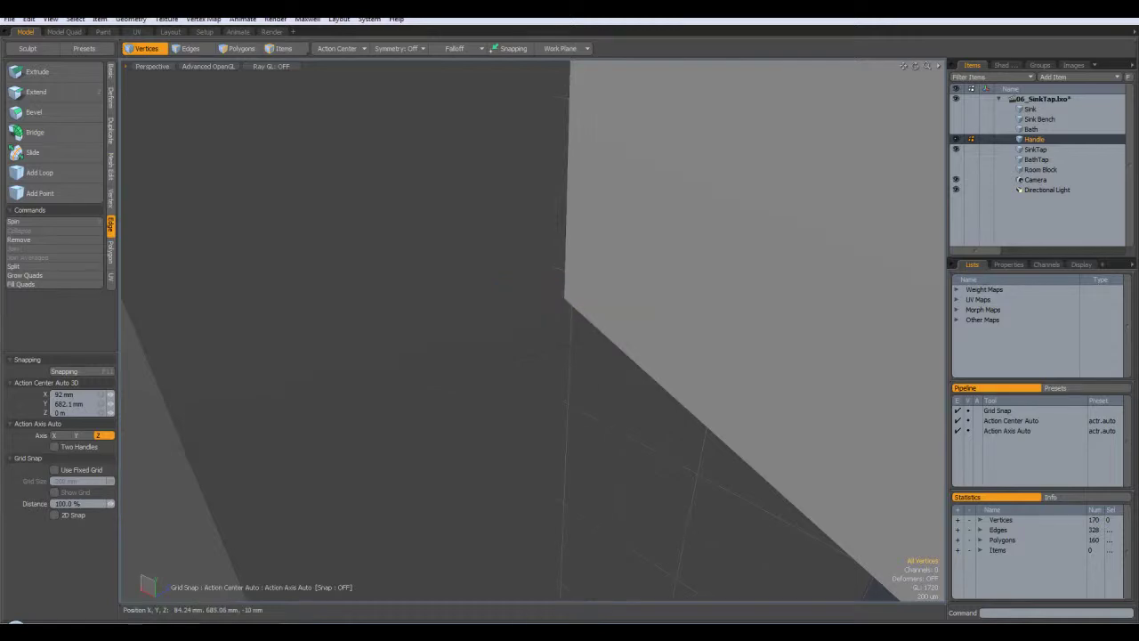
Step: Examine the joined corner and the area under the lever, comparing the smoothed surface with the cage
{"action": "left_click_drag", "start_coordinate": [605, 344], "coordinate": [568, 251], "text": "alt"}
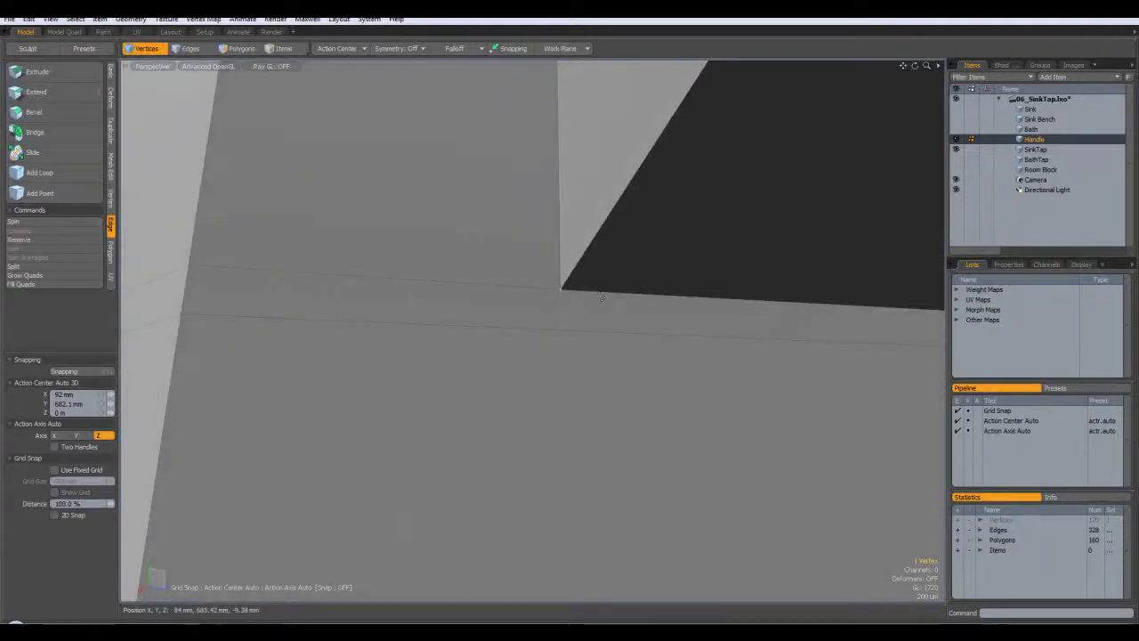
{"action": "key", "text": "Tab"}
{"action": "key", "text": "Tab"}
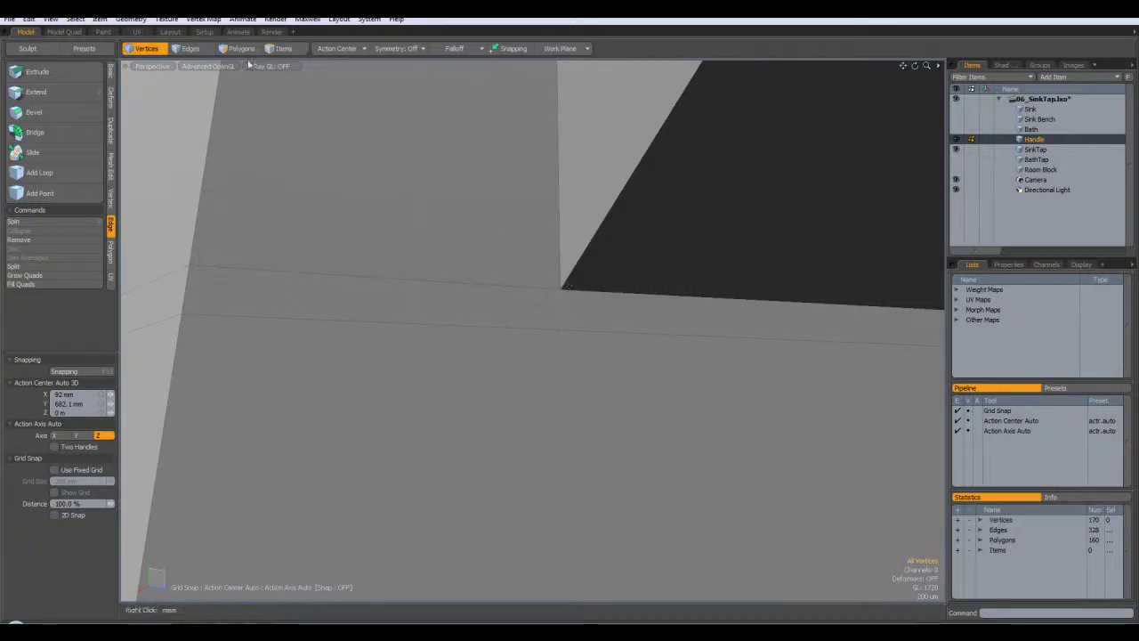
{"action": "left_click_drag", "start_coordinate": [232, 79], "coordinate": [356, 178], "text": "alt"}
{"action": "scroll", "coordinate": [570, 196], "scroll_direction": "down", "scroll_amount": 5}
{"action": "key", "text": "Tab"}
{"action": "mouse_move", "coordinate": [747, 284]}
{"action": "left_mouse_down", "text": "alt"}
{"action": "mouse_move", "coordinate": [708, 182]}
{"action": "mouse_move", "coordinate": [587, 191]}
{"action": "mouse_move", "coordinate": [628, 222]}
{"action": "mouse_move", "coordinate": [738, 257]}
{"action": "mouse_move", "coordinate": [756, 280]}
{"action": "left_mouse_up", "text": "alt"}
{"action": "key", "text": "Tab"}
{"action": "key", "text": "Tab"}
{"action": "scroll", "coordinate": [757, 280], "scroll_direction": "down", "scroll_amount": 3}
{"action": "mouse_move", "coordinate": [846, 227]}
{"action": "left_mouse_down", "text": "alt"}
{"action": "mouse_move", "coordinate": [889, 179]}
{"action": "mouse_move", "coordinate": [840, 234]}
{"action": "mouse_move", "coordinate": [808, 223]}
{"action": "mouse_move", "coordinate": [885, 181]}
{"action": "mouse_move", "coordinate": [879, 152]}
{"action": "mouse_move", "coordinate": [863, 203]}
{"action": "mouse_move", "coordinate": [854, 158]}
{"action": "mouse_move", "coordinate": [913, 218]}
{"action": "mouse_move", "coordinate": [834, 234]}
{"action": "left_mouse_up", "text": "alt"}
{"action": "key", "text": "Tab"}
{"action": "key", "text": "Tab"}
{"action": "key", "text": "Tab"}
{"action": "key", "text": "Tab"}
{"action": "key", "text": "Tab"}
{"action": "key", "text": "Tab"}
{"action": "key", "text": "Tab"}
{"action": "key", "text": "Tab"}
{"action": "key", "text": "Tab"}
{"action": "key", "text": "Tab"}
{"action": "key", "text": "Tab"}
{"action": "key", "text": "Tab"}
{"action": "key", "text": "Tab"}
{"action": "left_click_drag", "start_coordinate": [829, 266], "coordinate": [649, 241], "text": "alt"}
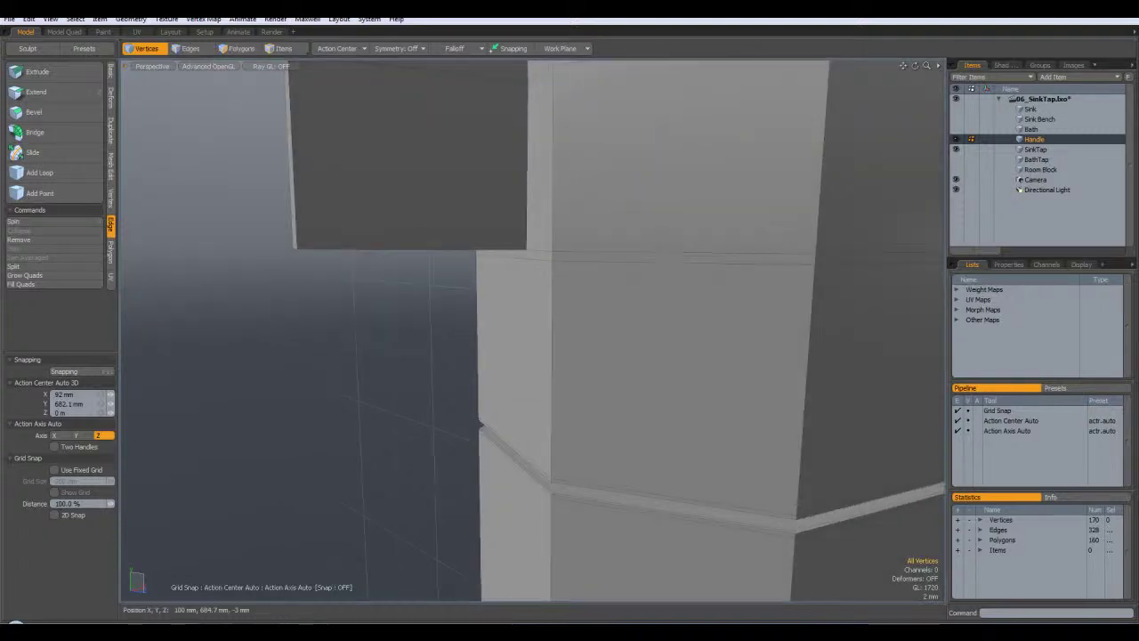
Step: Select the lever's two side faces and its end face
{"action": "key", "text": "2"}
{"action": "left_click_drag", "start_coordinate": [407, 235], "coordinate": [583, 227], "text": "alt"}
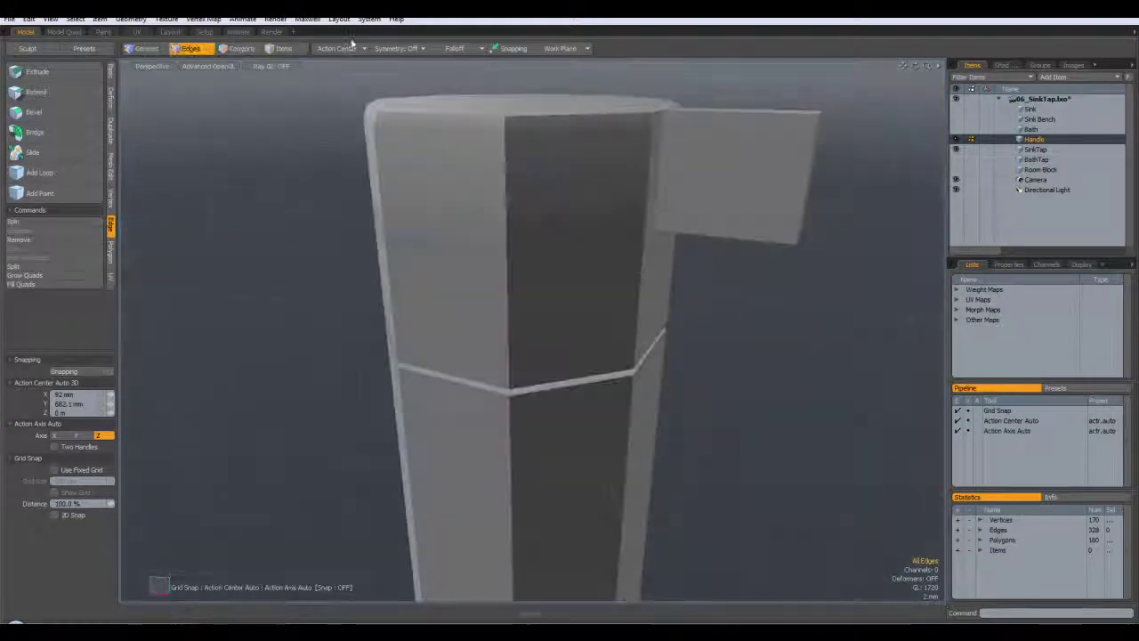
{"action": "key", "text": "3"}
{"action": "left_click", "coordinate": [703, 192]}
{"action": "left_click_drag", "start_coordinate": [703, 191], "coordinate": [703, 222], "text": "alt"}
{"action": "left_click", "coordinate": [718, 336], "text": "shift"}
{"action": "left_click_drag", "start_coordinate": [717, 337], "coordinate": [516, 229], "text": "alt"}
{"action": "left_click", "coordinate": [394, 224], "text": "shift"}
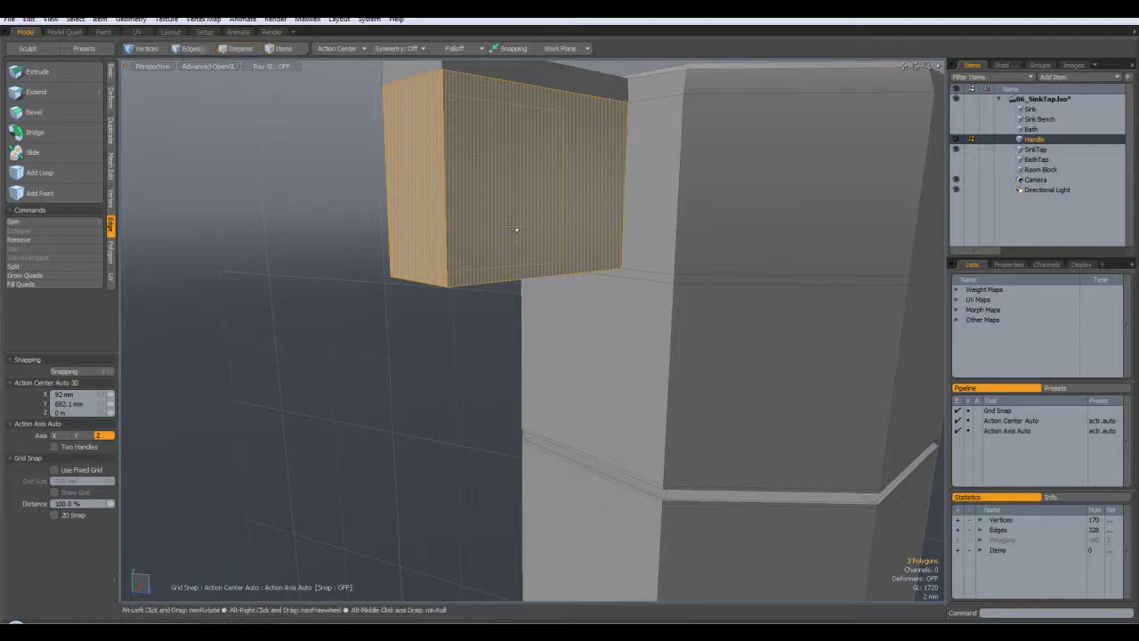
Step: Add a single horizontal loop slice near the lever's lower edge, running around the lever and upper handle body
{"action": "key", "text": "alt+c"}
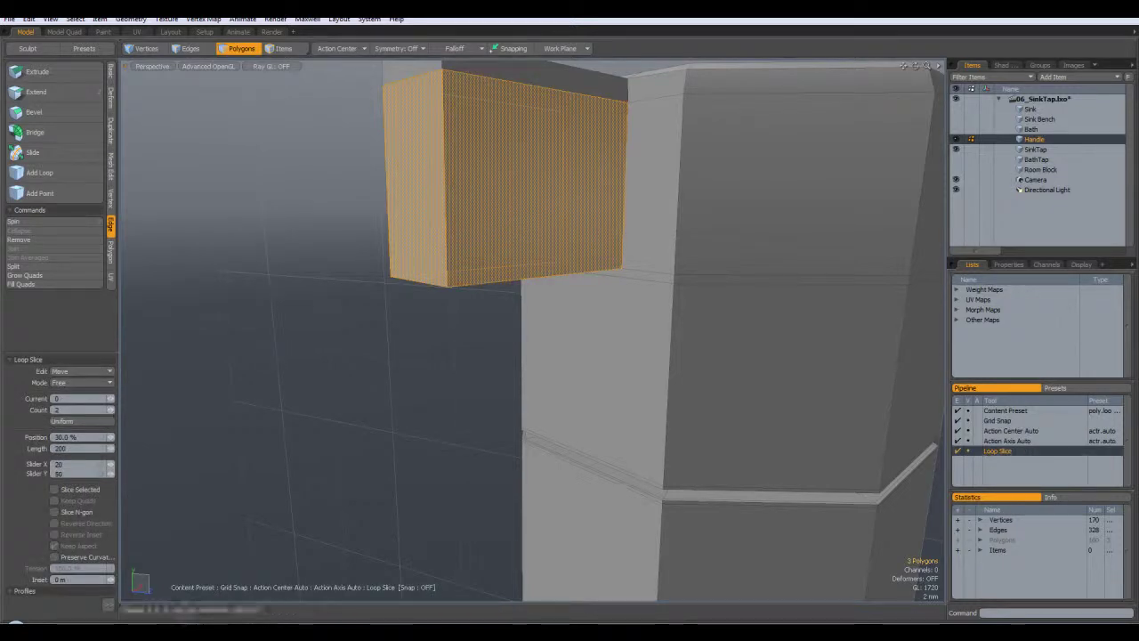
{"action": "left_click", "coordinate": [192, 82]}
{"action": "left_click_drag", "start_coordinate": [526, 184], "coordinate": [799, 179], "text": "alt"}
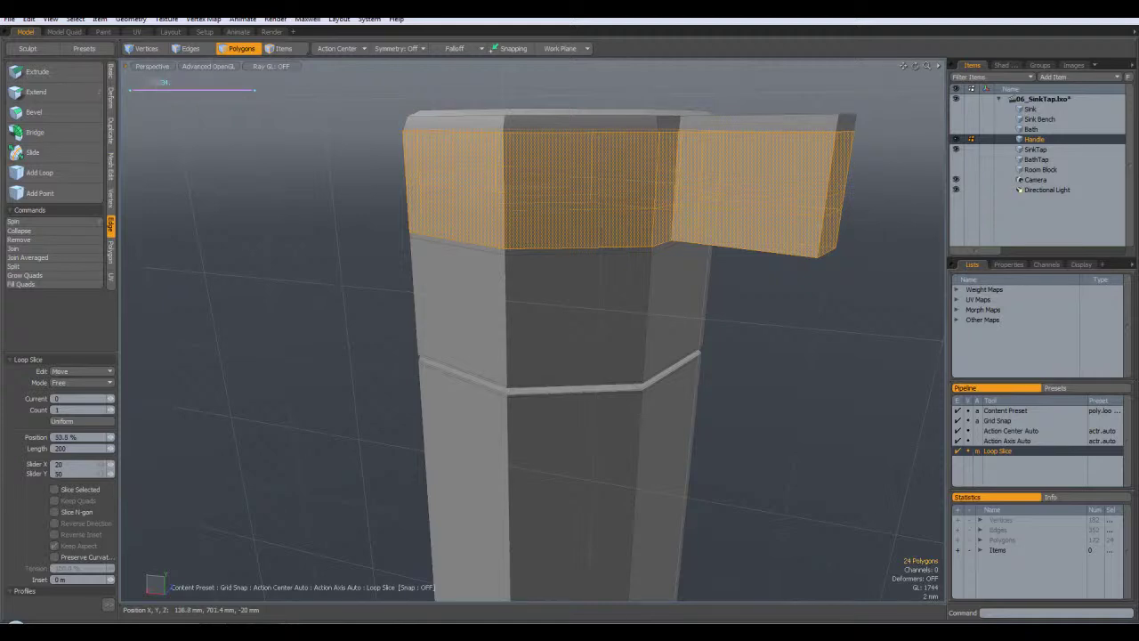
{"action": "key", "text": "space"}
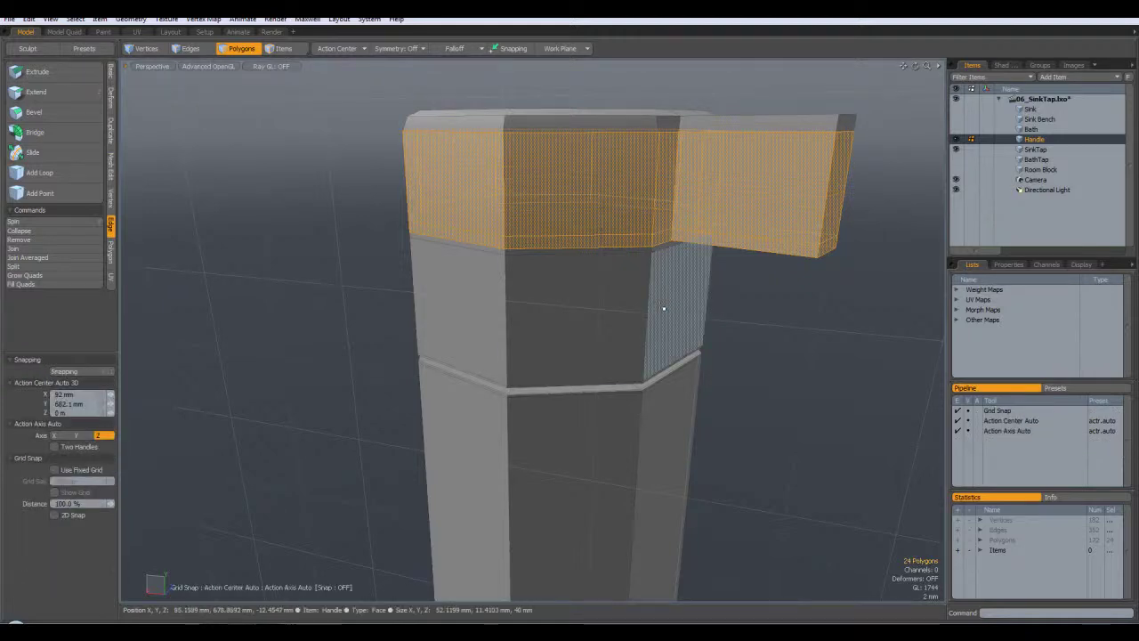
{"action": "left_click", "coordinate": [732, 335]}
Step: Examine the smoothed lever from several angles to check the effect of the horizontal slice
{"action": "key", "text": "Tab"}
{"action": "left_click_drag", "start_coordinate": [814, 351], "coordinate": [664, 296], "text": "alt"}
{"action": "left_click_drag", "start_coordinate": [694, 531], "coordinate": [827, 330], "text": "alt"}
{"action": "key", "text": "3"}
{"action": "key", "text": "Tab"}
{"action": "left_click_drag", "start_coordinate": [756, 249], "coordinate": [846, 170], "text": "alt"}
{"action": "key", "text": "Tab"}
{"action": "key", "text": "3"}
{"action": "scroll", "coordinate": [863, 246], "scroll_direction": "down", "scroll_amount": 2}
Step: Add a loop slice around the lever close to its outer end face
{"action": "key", "text": "Tab"}
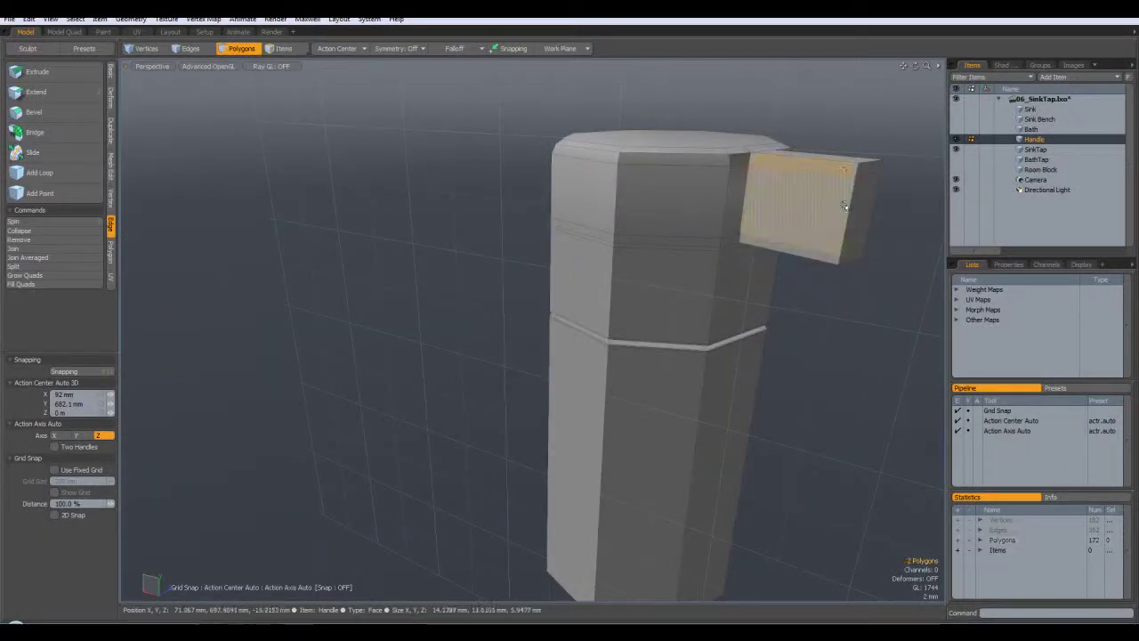
{"action": "key", "text": "alt+c"}
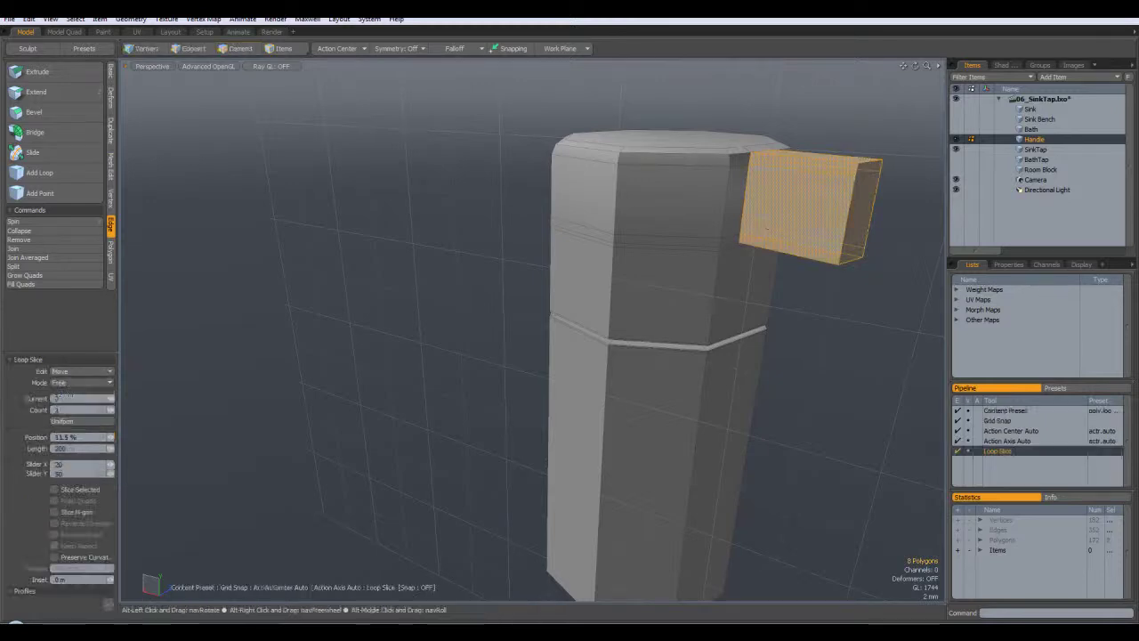
{"action": "left_click_drag", "start_coordinate": [846, 223], "coordinate": [562, 191], "text": "alt"}
{"action": "key", "text": "space"}
{"action": "left_click", "coordinate": [788, 175]}
Step: Inspect the smoothed lever and its junction with the handle body, and review the unsmoothed cage up close and from afar
{"action": "key", "text": "Tab"}
{"action": "key", "text": "3"}
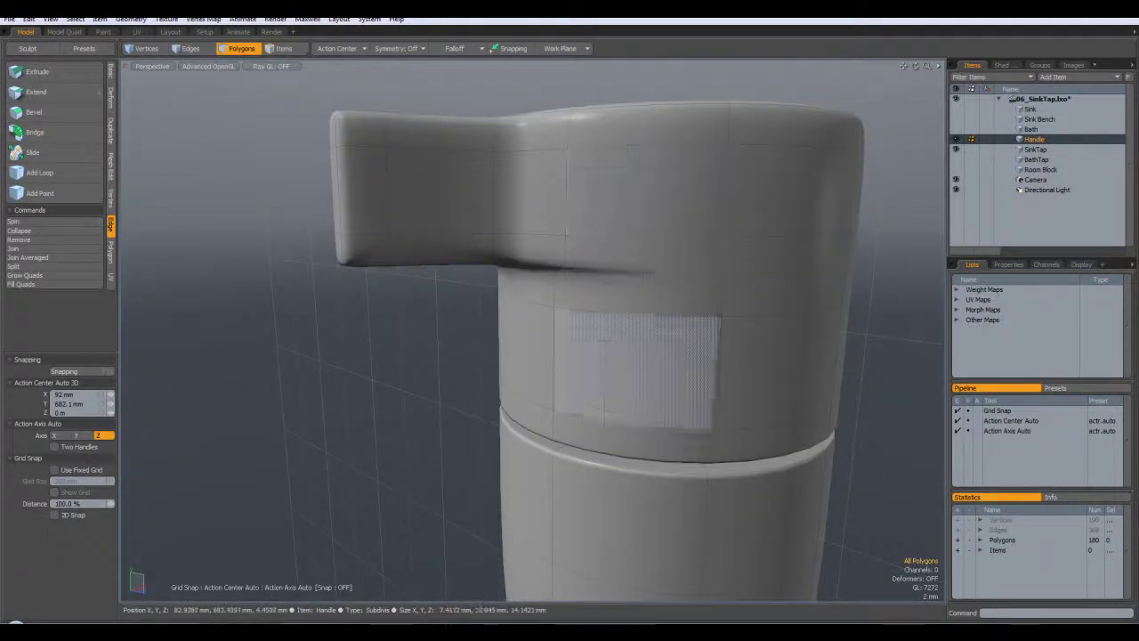
{"action": "left_click_drag", "start_coordinate": [587, 305], "coordinate": [672, 241], "text": "alt"}
{"action": "left_click_drag", "start_coordinate": [791, 205], "coordinate": [801, 258], "text": "alt"}
{"action": "key", "text": "Tab"}
{"action": "scroll", "coordinate": [830, 264], "scroll_direction": "up", "scroll_amount": 5}
{"action": "scroll", "coordinate": [829, 264], "scroll_direction": "down", "scroll_amount": 5}
{"action": "scroll", "coordinate": [801, 258], "scroll_direction": "up", "scroll_amount": 5}
{"action": "left_click_drag", "start_coordinate": [676, 267], "coordinate": [769, 292], "text": "alt"}
{"action": "scroll", "coordinate": [643, 267], "scroll_direction": "down", "scroll_amount": 5}
{"action": "left_click_drag", "start_coordinate": [686, 405], "coordinate": [676, 294], "text": "alt"}
{"action": "key", "text": "3"}
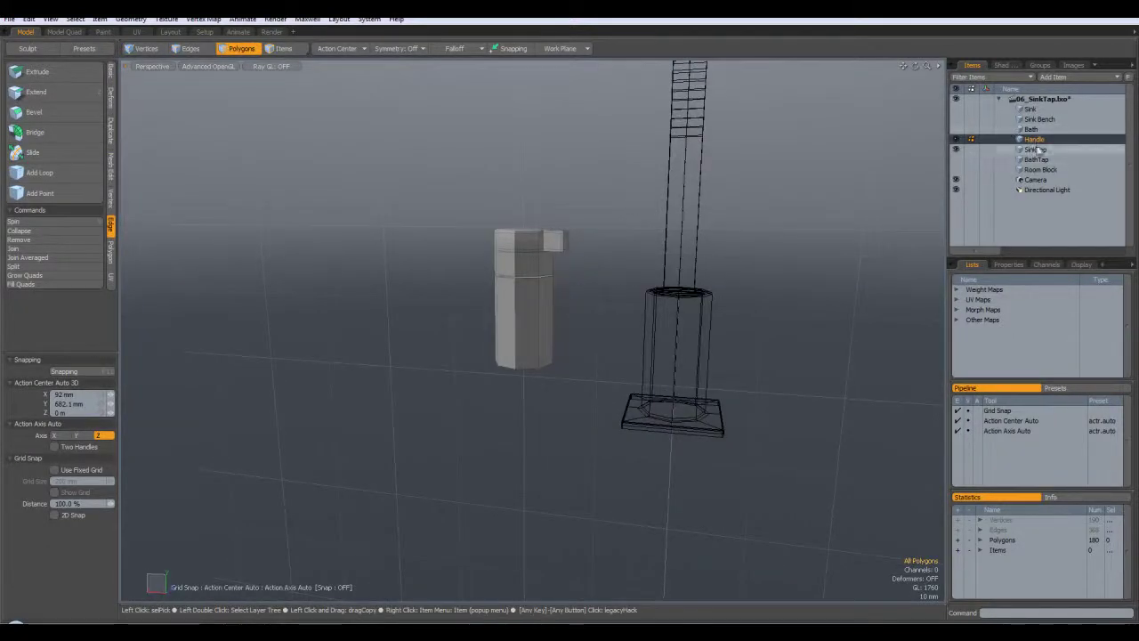
Step: Select all polygons of the Handle mesh and rotate them about -43° around Z in the front view
{"action": "left_click_drag", "start_coordinate": [723, 332], "coordinate": [452, 363], "text": "alt"}
{"action": "key", "text": "KP_2"}
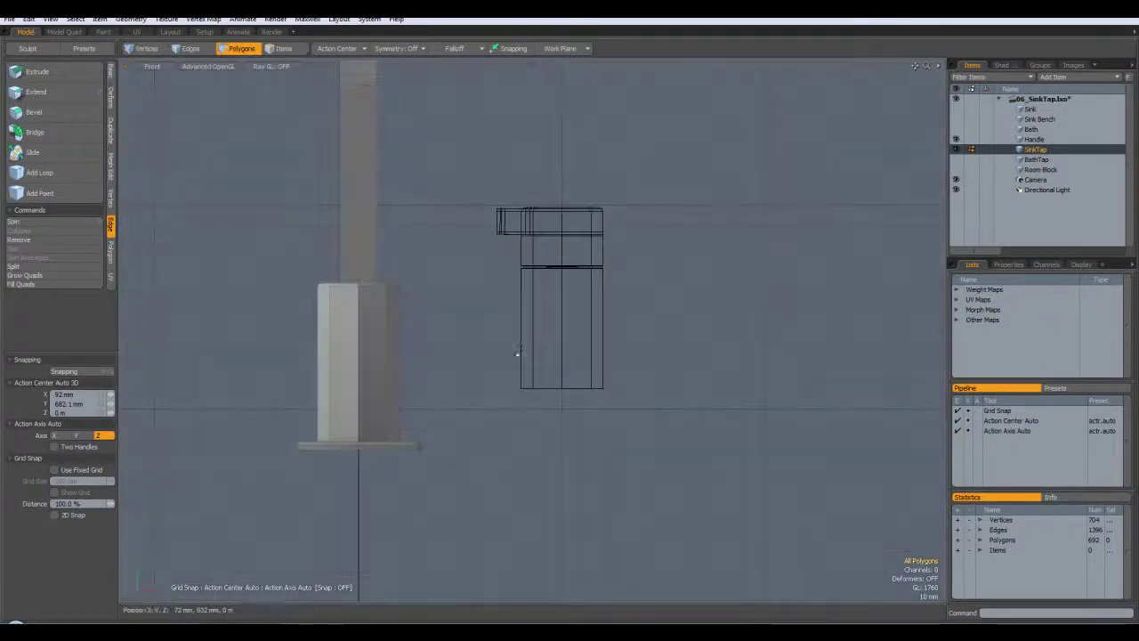
{"action": "left_click_drag", "start_coordinate": [520, 340], "coordinate": [546, 329], "text": "alt+shift"}
{"action": "left_click", "coordinate": [1029, 140]}
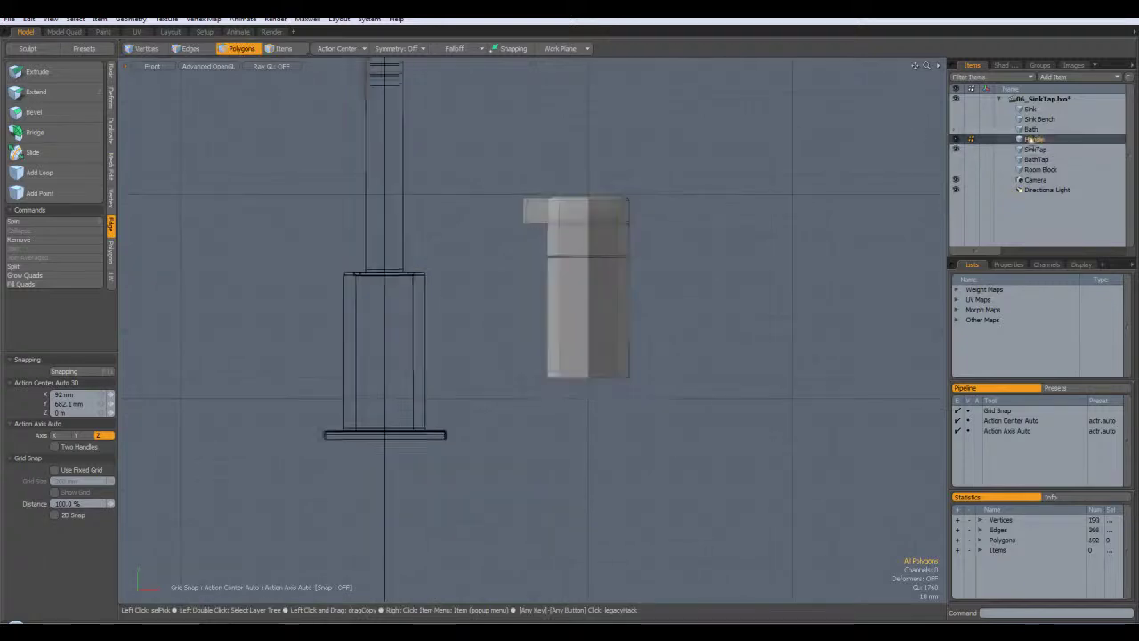
{"action": "left_click_drag", "start_coordinate": [494, 169], "coordinate": [725, 376], "text": "alt+shift"}
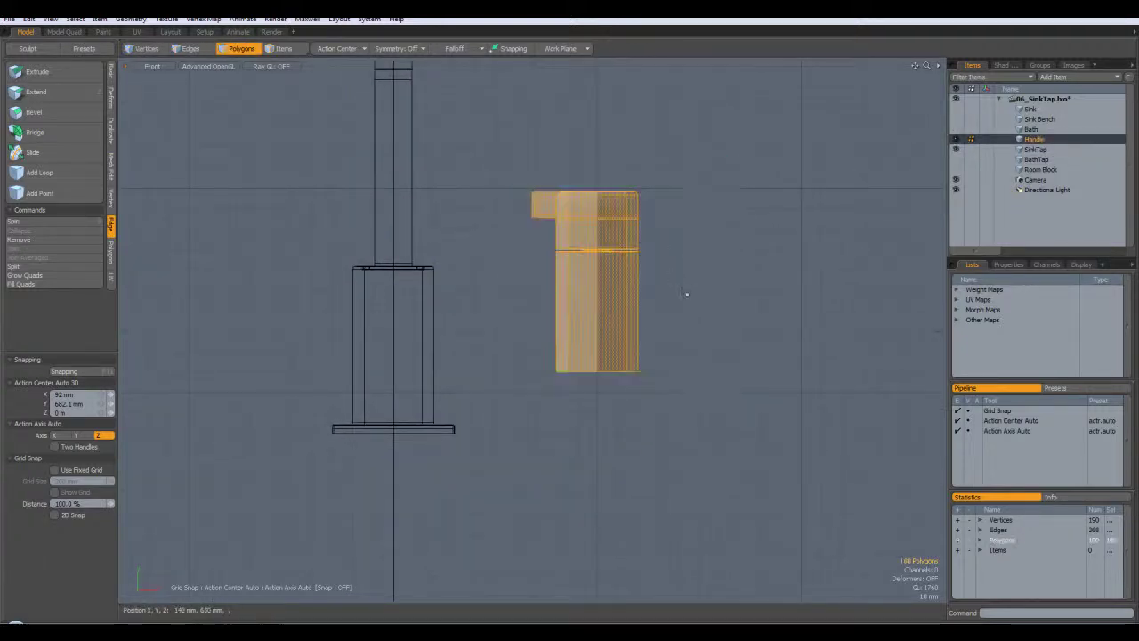
{"action": "key", "text": "e"}
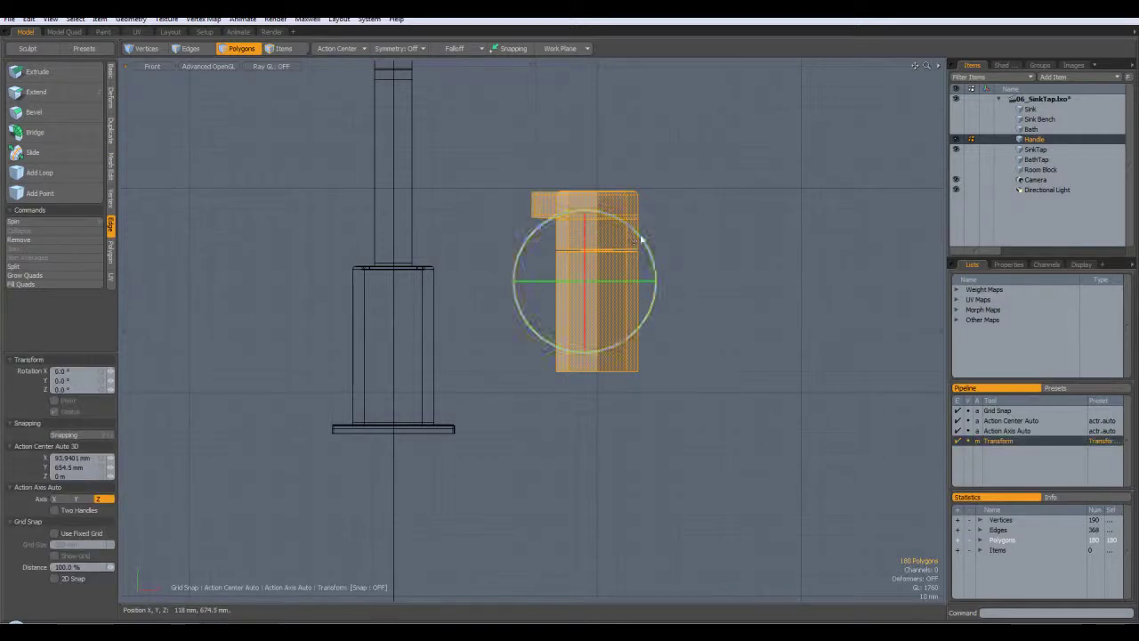
{"action": "key", "text": "ctrl+space"}
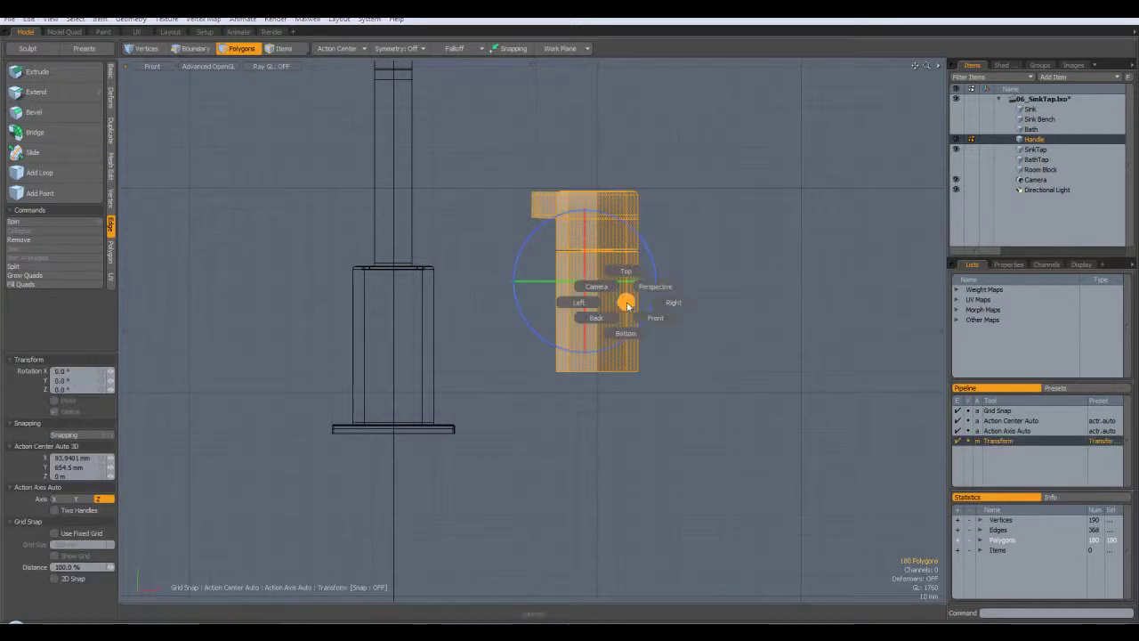
{"action": "left_click", "coordinate": [650, 290]}
{"action": "left_click_drag", "start_coordinate": [581, 291], "coordinate": [527, 251], "text": "alt"}
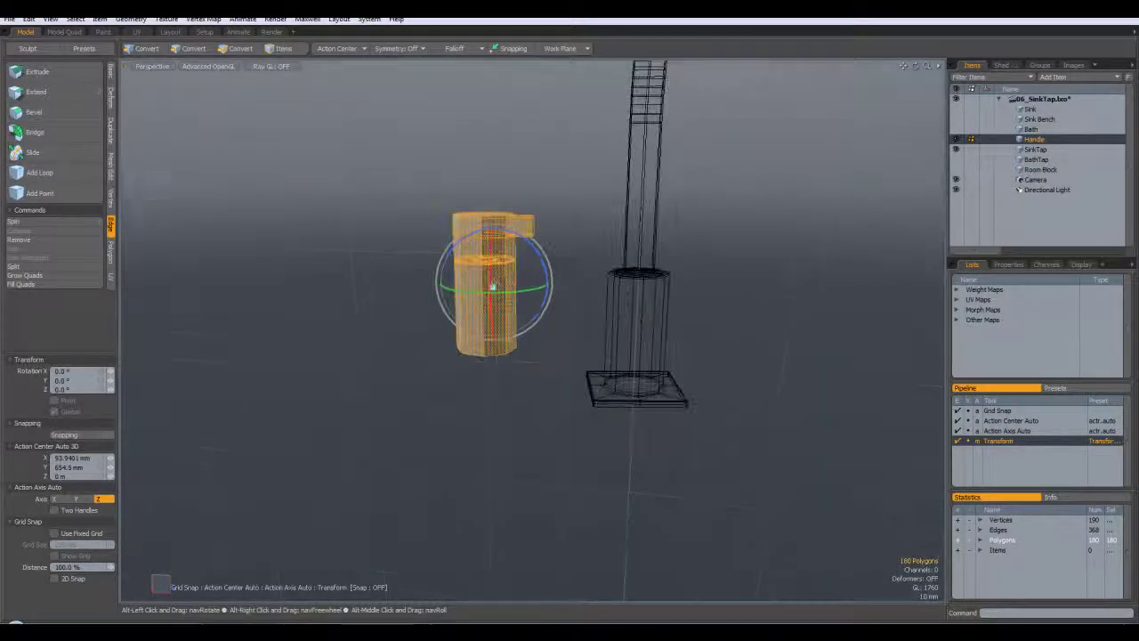
{"action": "key", "text": "KP_2"}
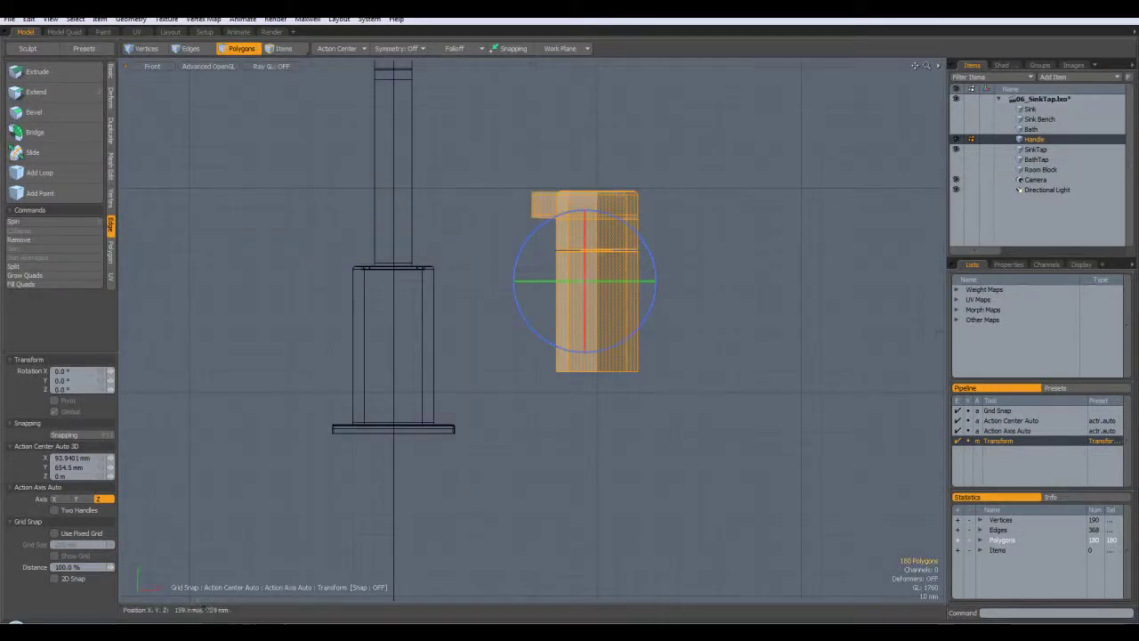
{"action": "key", "text": "KP_3"}
{"action": "key", "text": "KP_2"}
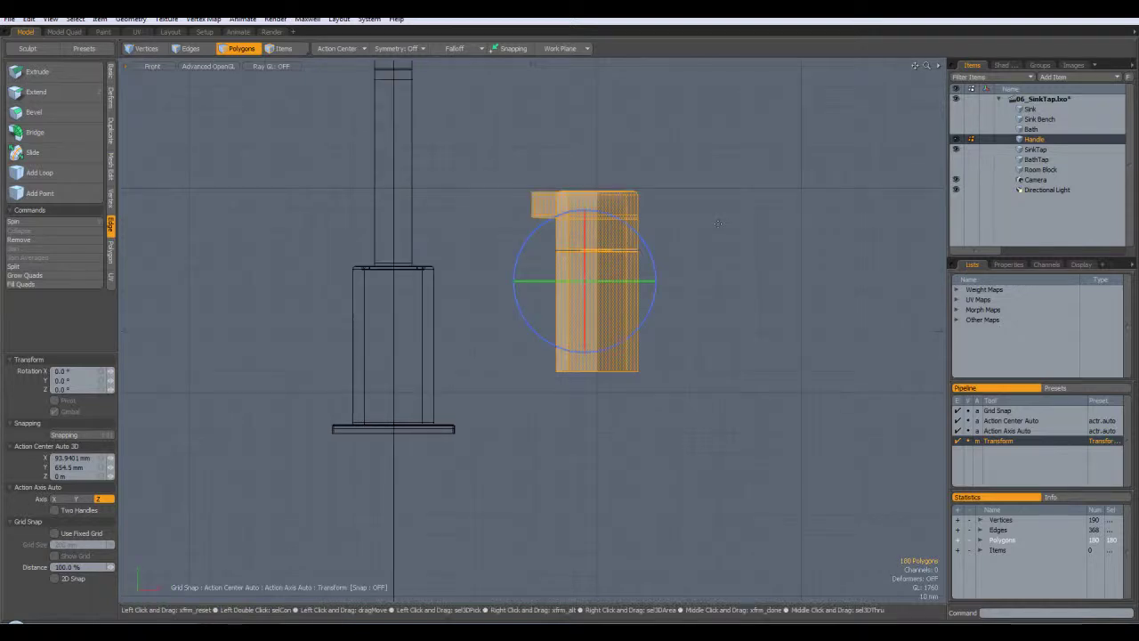
{"action": "left_click_drag", "start_coordinate": [641, 236], "coordinate": [654, 289]}
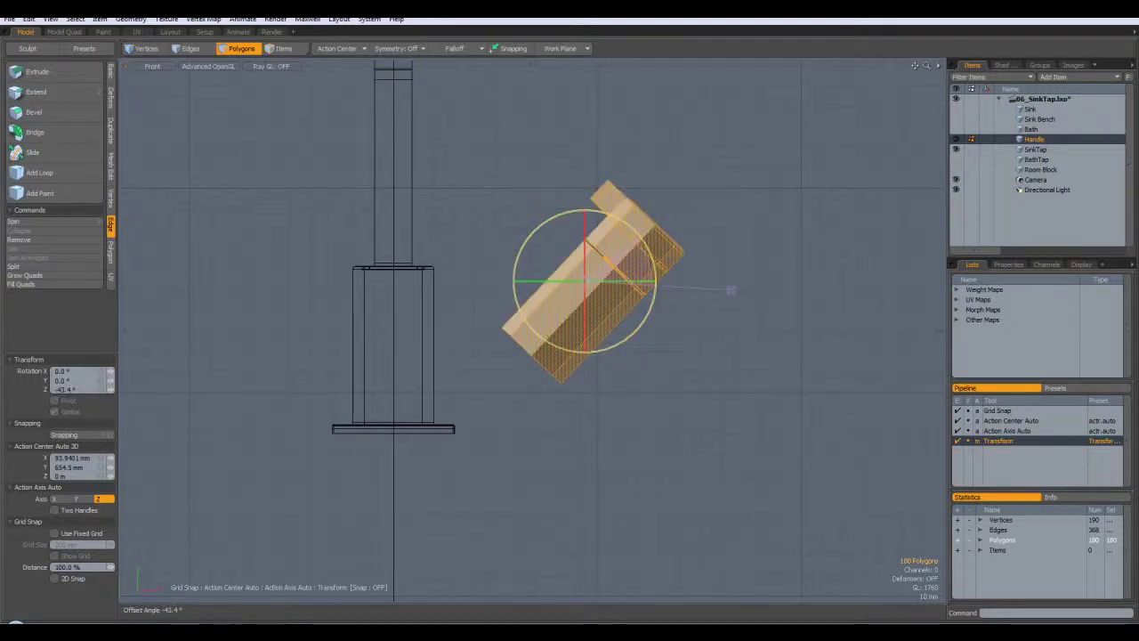
Step: Move the tilted handle about -64.4 mm in X and -16.7 mm in Y so it overlaps the sink tap's body
{"action": "key", "text": "ctrl+space"}
{"action": "left_click", "coordinate": [755, 267]}
{"action": "key", "text": "3"}
{"action": "mouse_move", "coordinate": [511, 238]}
{"action": "left_mouse_down"}
{"action": "mouse_move", "coordinate": [544, 265]}
{"action": "mouse_move", "coordinate": [507, 236]}
{"action": "left_mouse_up"}
{"action": "key", "text": "w"}
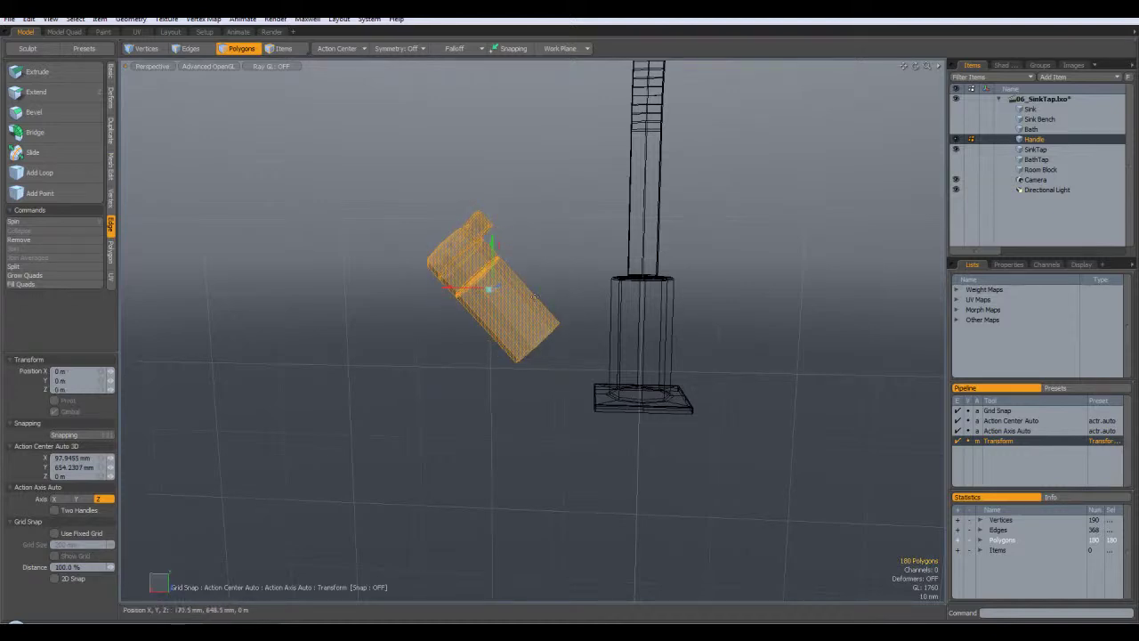
{"action": "key", "text": "q"}
{"action": "key", "text": "w"}
{"action": "left_click_drag", "start_coordinate": [542, 282], "coordinate": [549, 311], "text": "alt"}
{"action": "key", "text": "KP_2"}
{"action": "left_click_drag", "start_coordinate": [648, 231], "coordinate": [593, 282]}
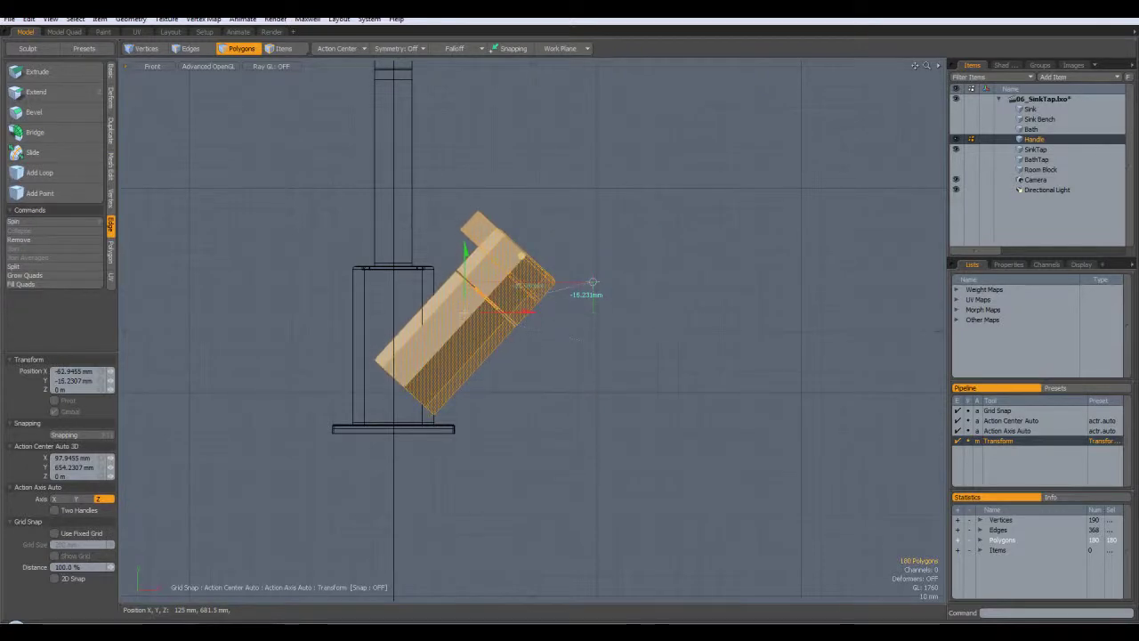
{"action": "left_click_drag", "start_coordinate": [593, 282], "coordinate": [593, 283]}
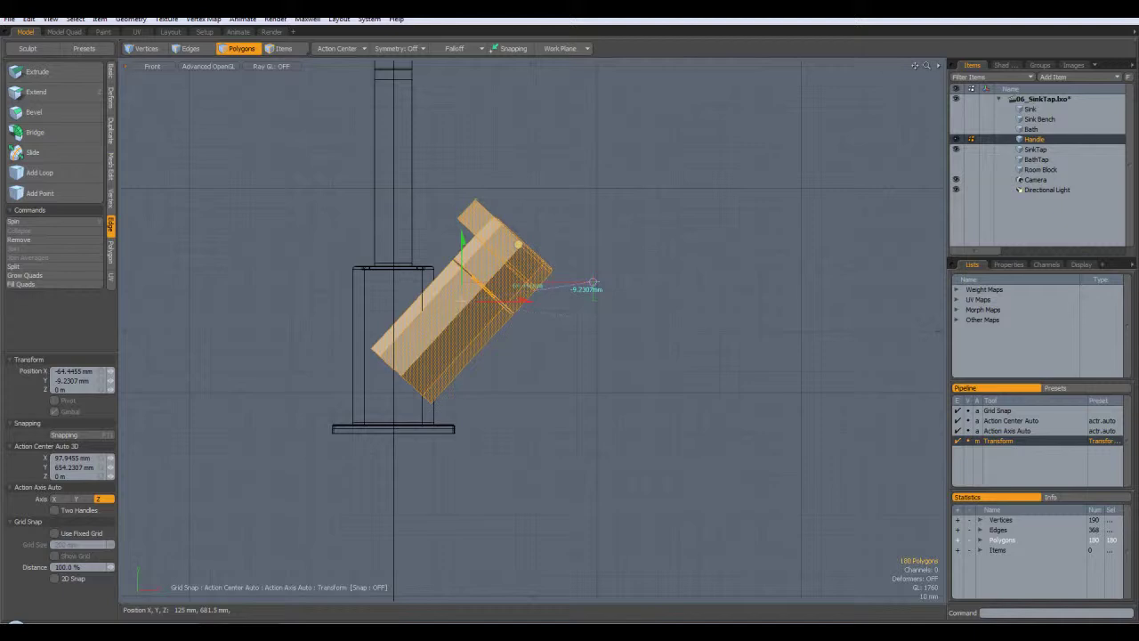
{"action": "left_click_drag", "start_coordinate": [593, 282], "coordinate": [592, 283]}
Step: Check the handle's alignment with the tap body and nudge it about -200 µm along Z in the right view
{"action": "key", "text": "ctrl+space"}
{"action": "left_click", "coordinate": [623, 259]}
{"action": "left_click_drag", "start_coordinate": [485, 287], "coordinate": [304, 62], "text": "alt"}
{"action": "left_click_drag", "start_coordinate": [833, 276], "coordinate": [836, 267], "text": "alt"}
{"action": "key", "text": "KP_2"}
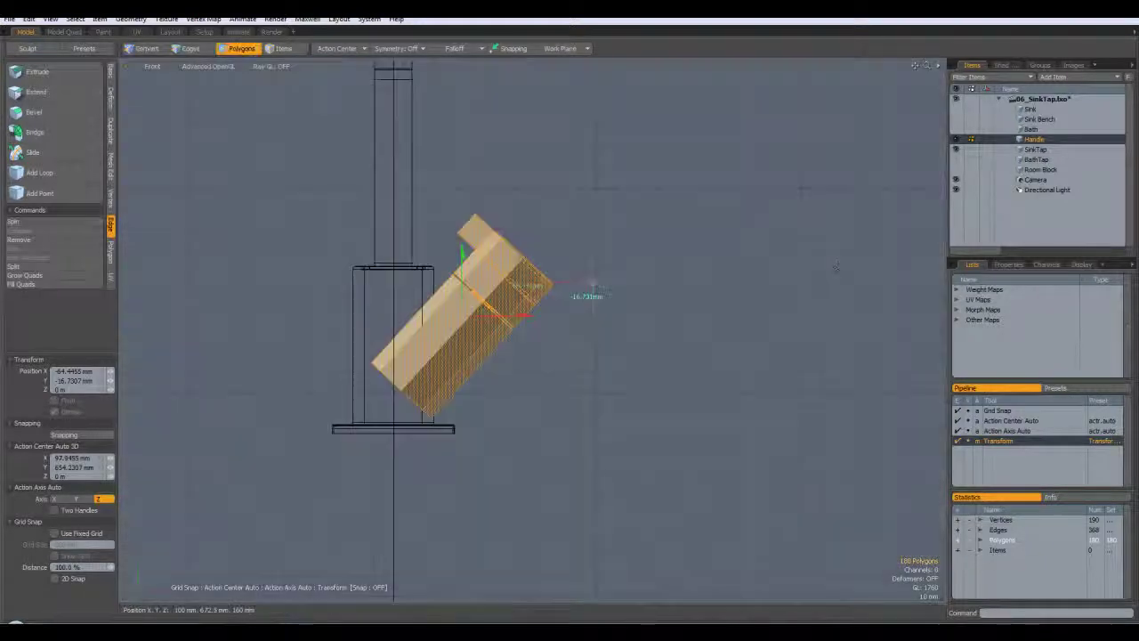
{"action": "key", "text": "KP_3"}
{"action": "scroll", "coordinate": [504, 319], "scroll_direction": "up", "scroll_amount": 5}
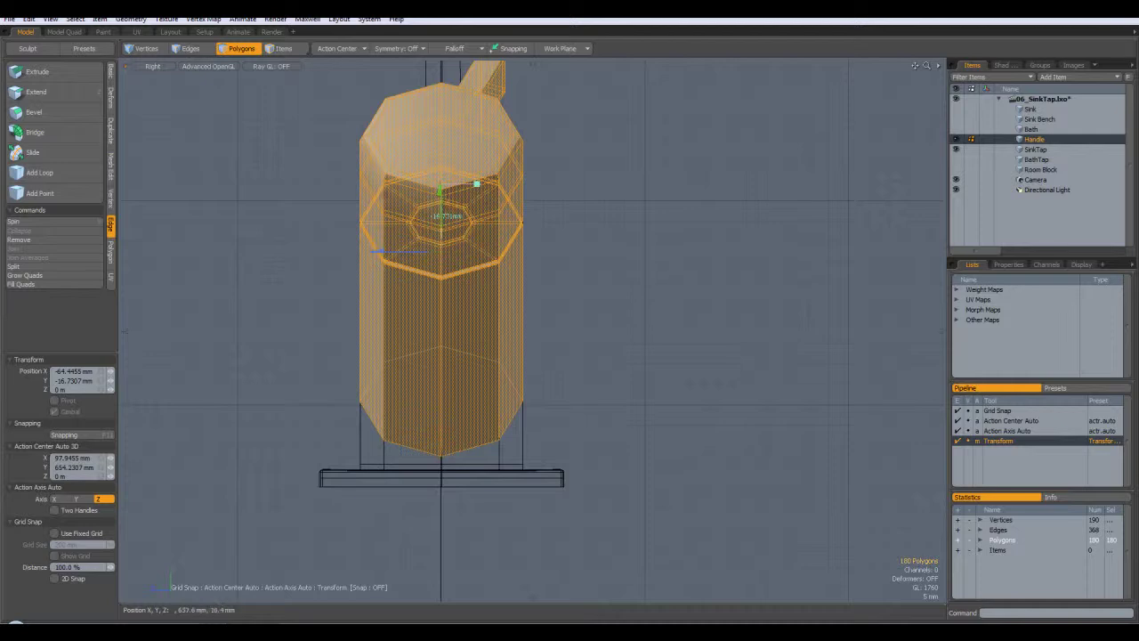
{"action": "left_click_drag", "start_coordinate": [375, 256], "coordinate": [374, 253]}
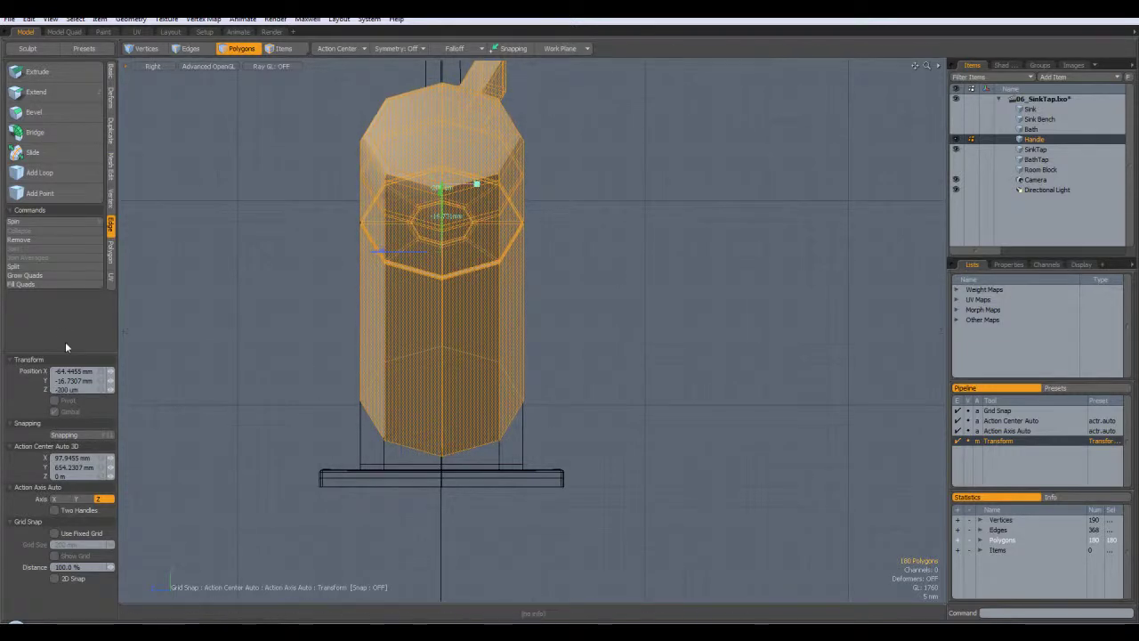
{"action": "key", "text": "space"}
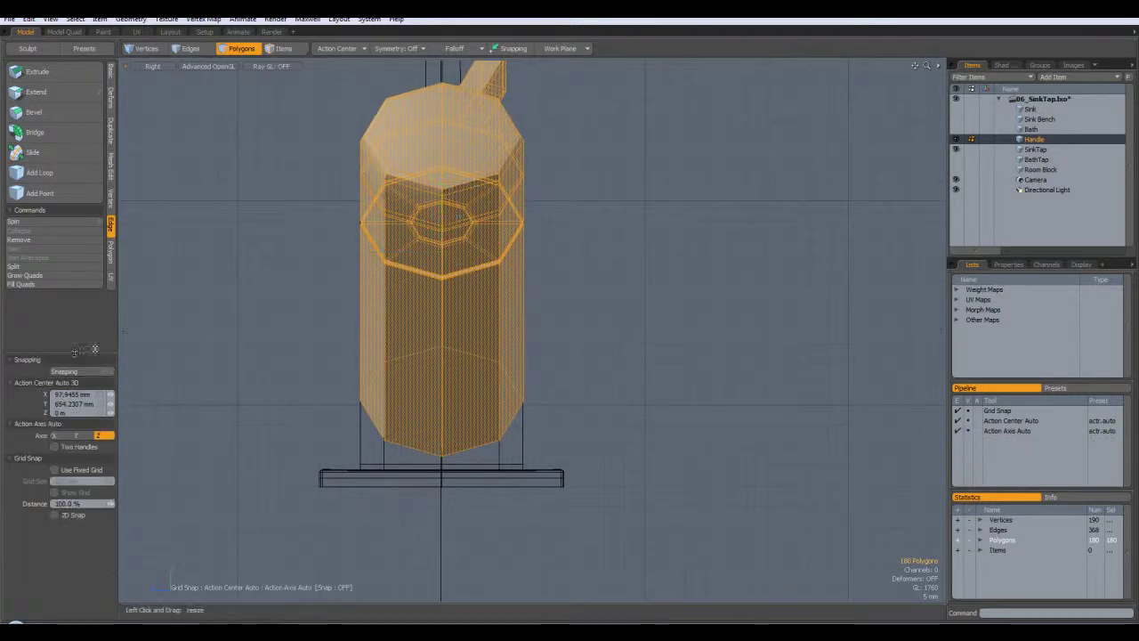
Step: Center the selected handle polygons on the Z and X axes with Center Selected ZX
{"action": "left_click", "coordinate": [110, 78]}
{"action": "left_click", "coordinate": [59, 144]}
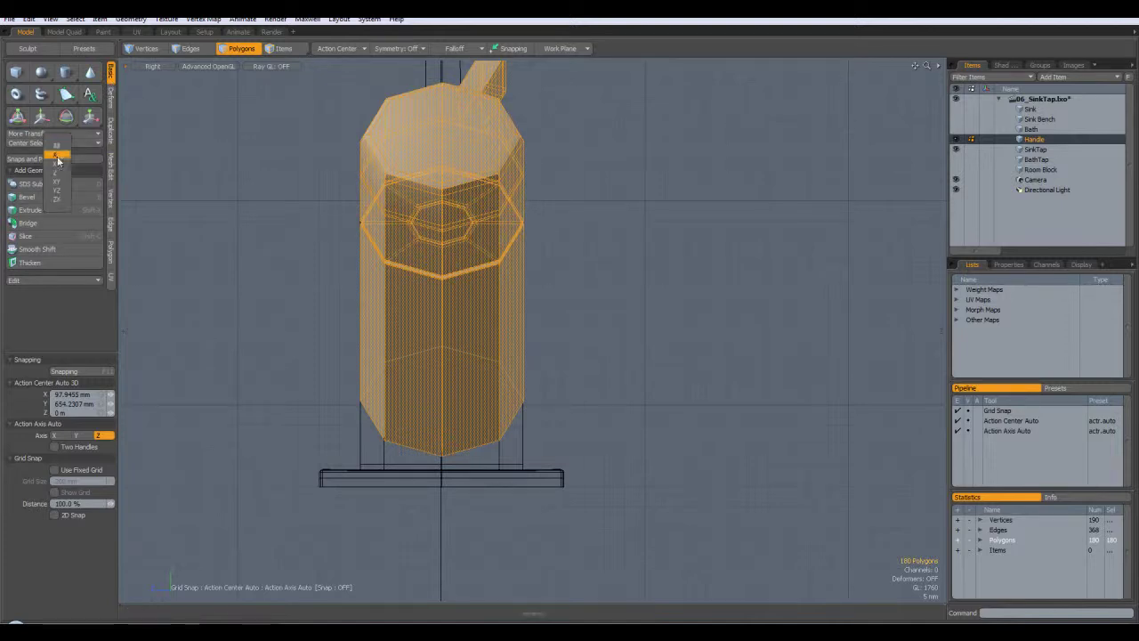
{"action": "left_click", "coordinate": [59, 199]}
{"action": "key", "text": "ctrl+space"}
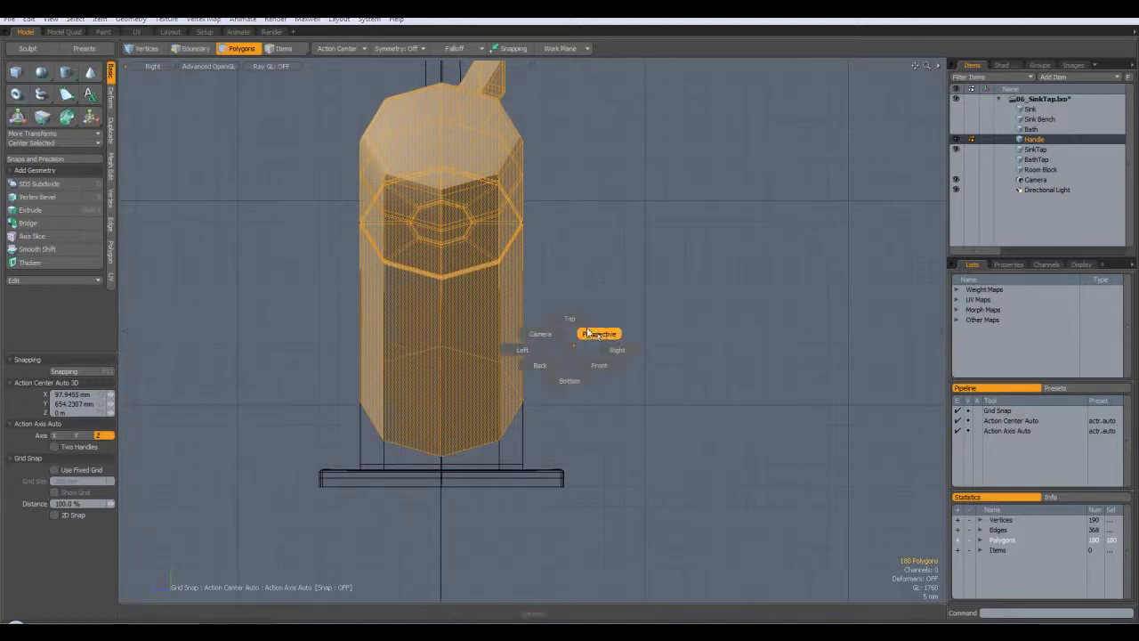
{"action": "left_click", "coordinate": [608, 345]}
{"action": "left_click_drag", "start_coordinate": [648, 293], "coordinate": [831, 362], "text": "alt"}
Step: Move the centered handle about 32 mm along X so only its lower end intersects the tap body
{"action": "key", "text": "w"}
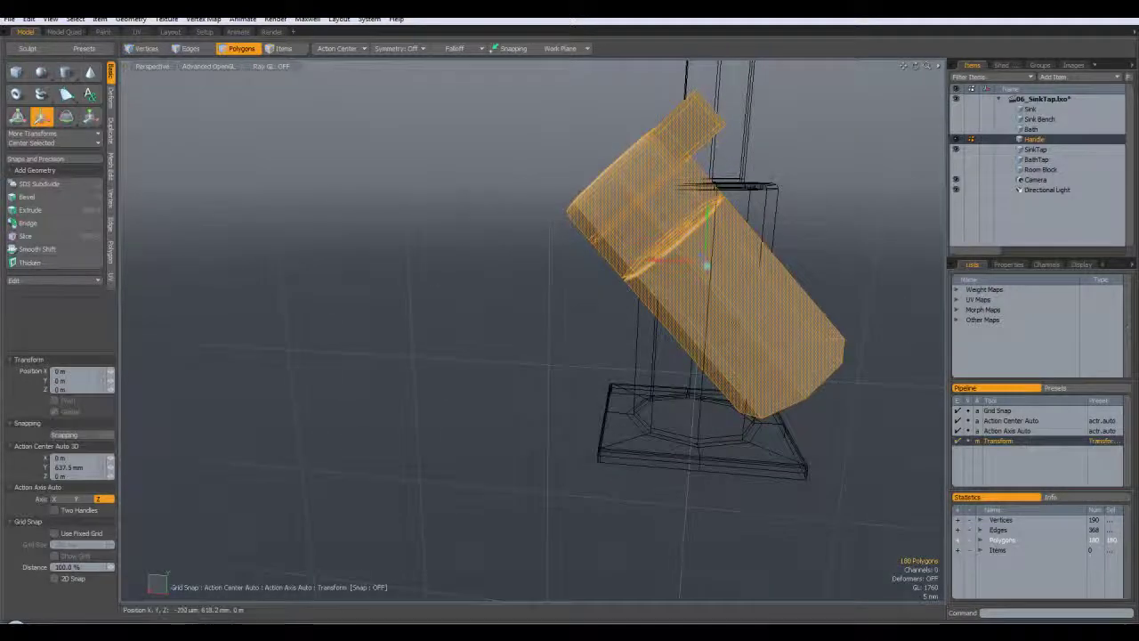
{"action": "key", "text": "KP_1"}
{"action": "left_click_drag", "start_coordinate": [391, 256], "coordinate": [515, 252]}
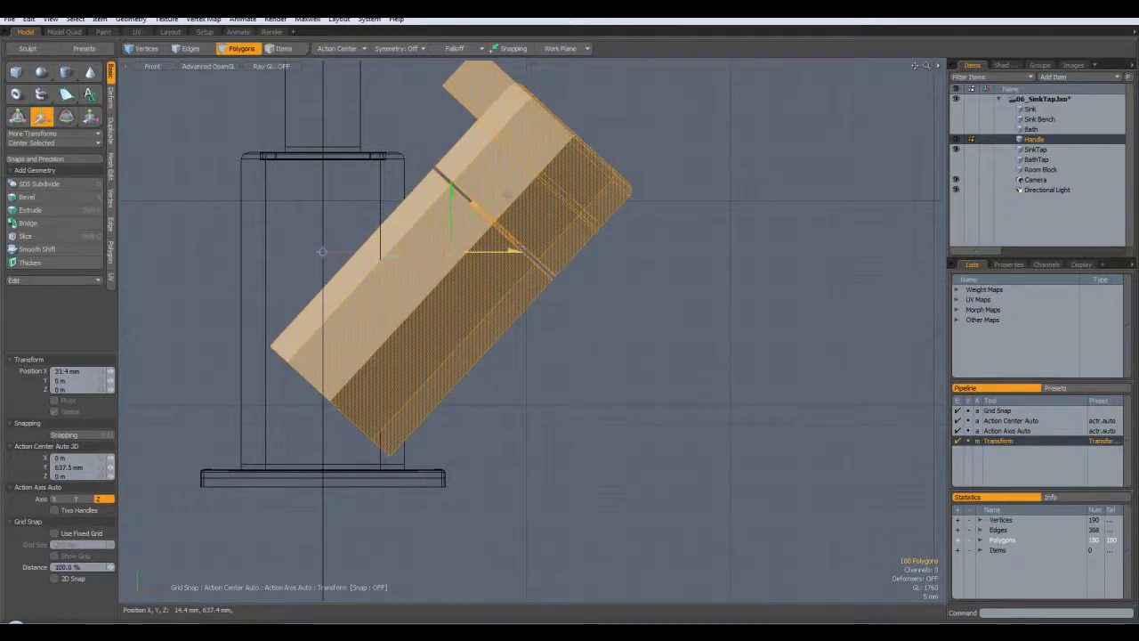
{"action": "key", "text": "ctrl+space"}
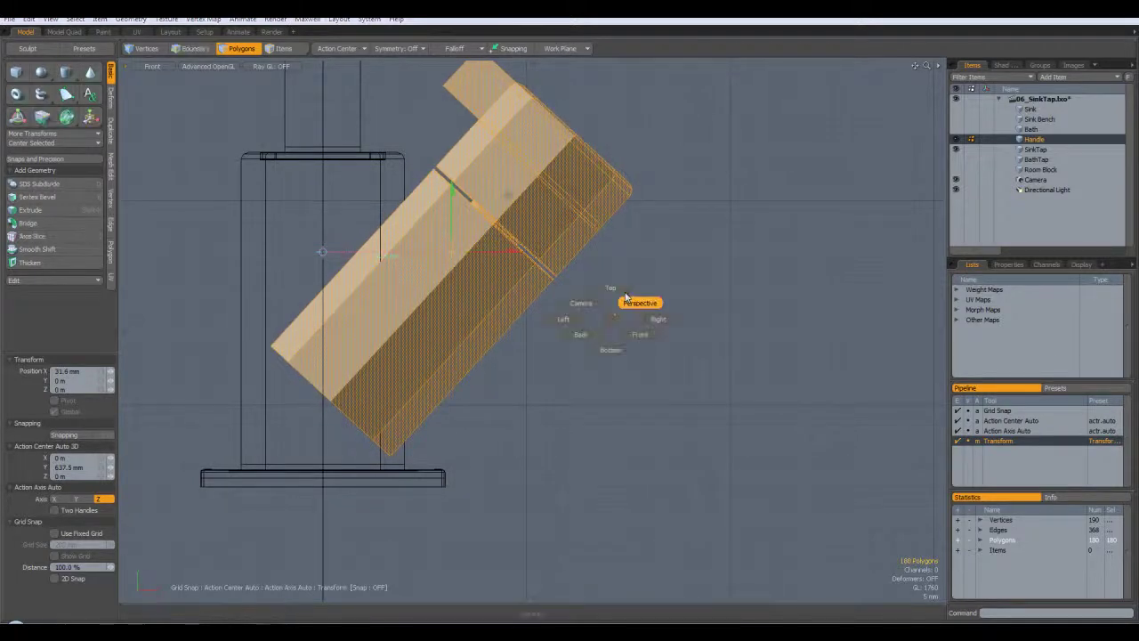
{"action": "left_click", "coordinate": [641, 306]}
{"action": "left_click_drag", "start_coordinate": [661, 348], "coordinate": [717, 205], "text": "alt"}
{"action": "scroll", "coordinate": [628, 230], "scroll_direction": "down", "scroll_amount": 5}
Step: Select all handle polygons and apply a Boolean CSG with the Subtract operation and Background as the drive mesh
{"action": "key", "text": "KP_2"}
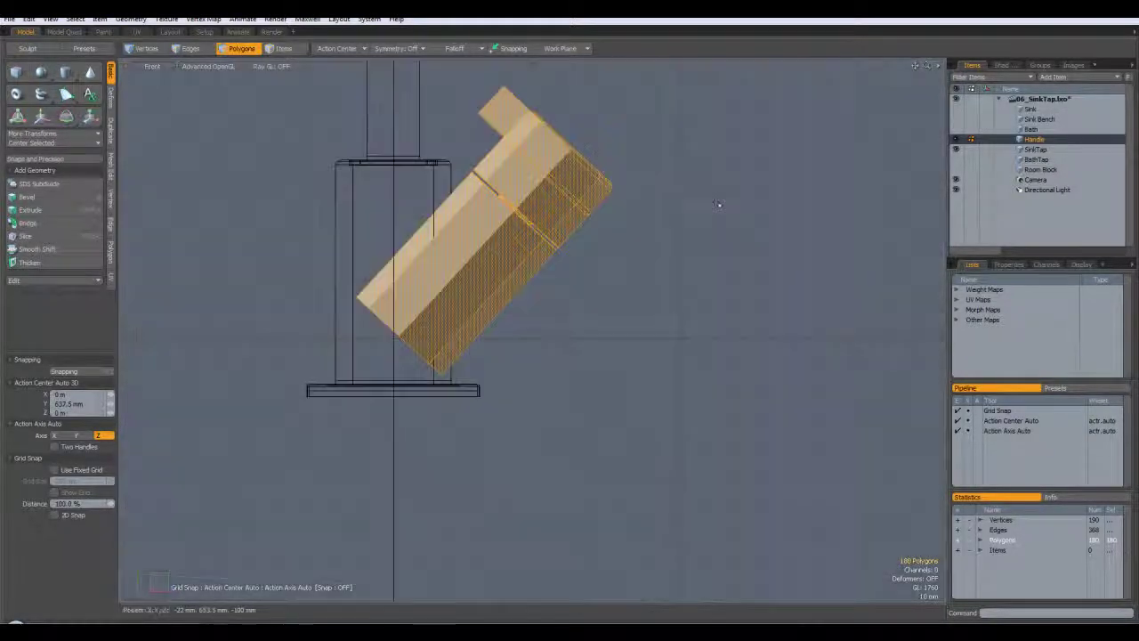
{"action": "left_click_drag", "start_coordinate": [503, 81], "coordinate": [595, 108], "text": "alt"}
{"action": "key", "text": "3"}
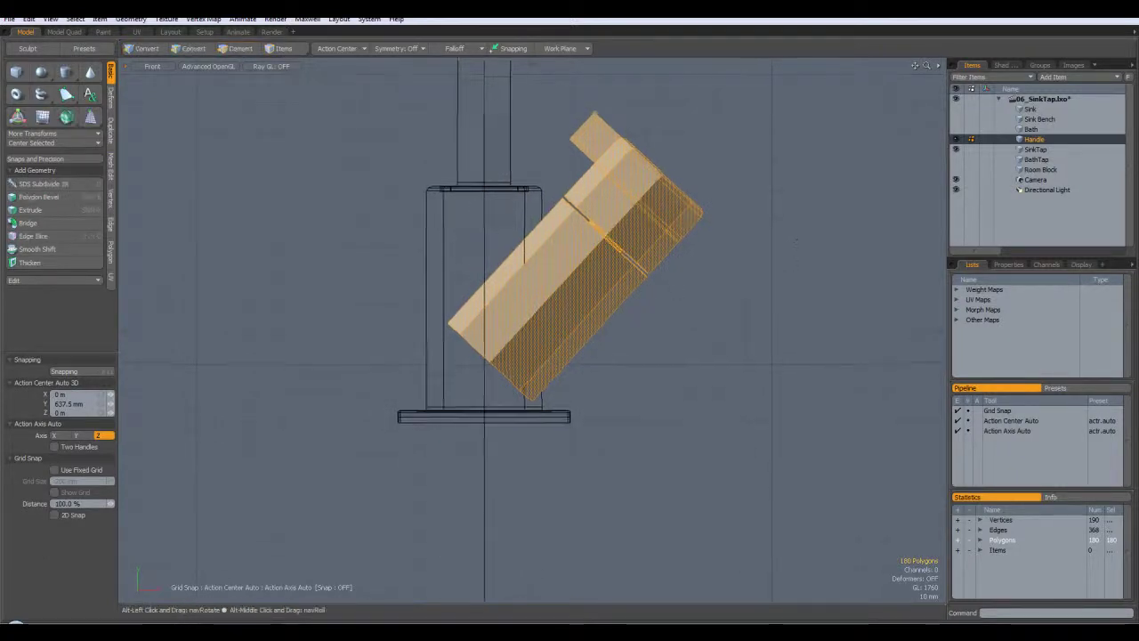
{"action": "left_click_drag", "start_coordinate": [493, 235], "coordinate": [525, 268], "text": "alt"}
{"action": "left_click", "coordinate": [987, 204]}
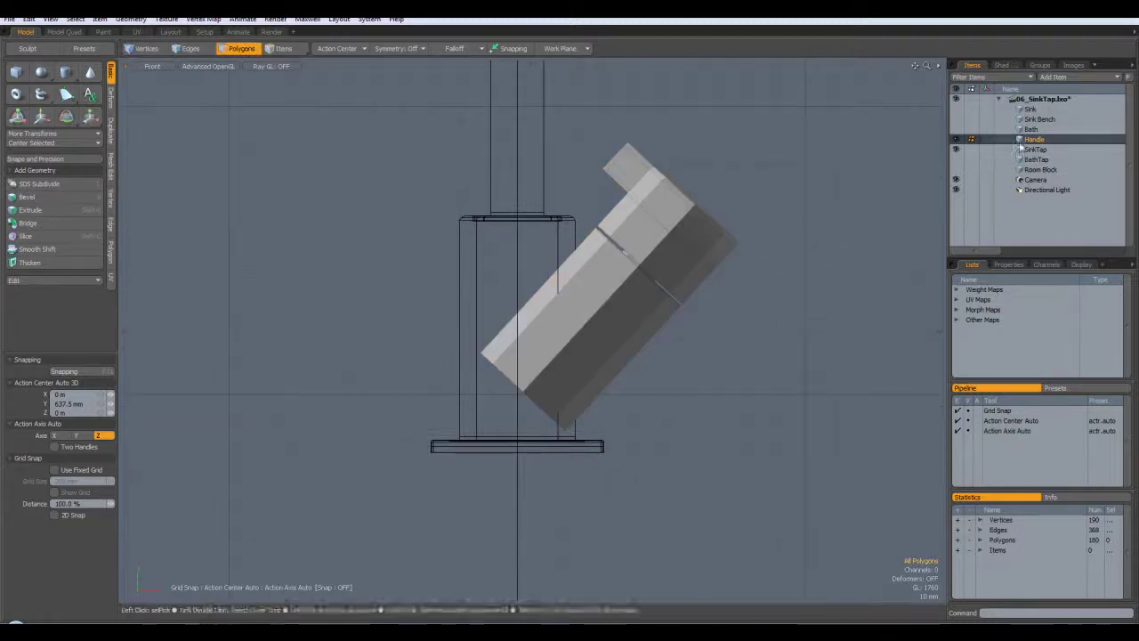
{"action": "left_click", "coordinate": [958, 539]}
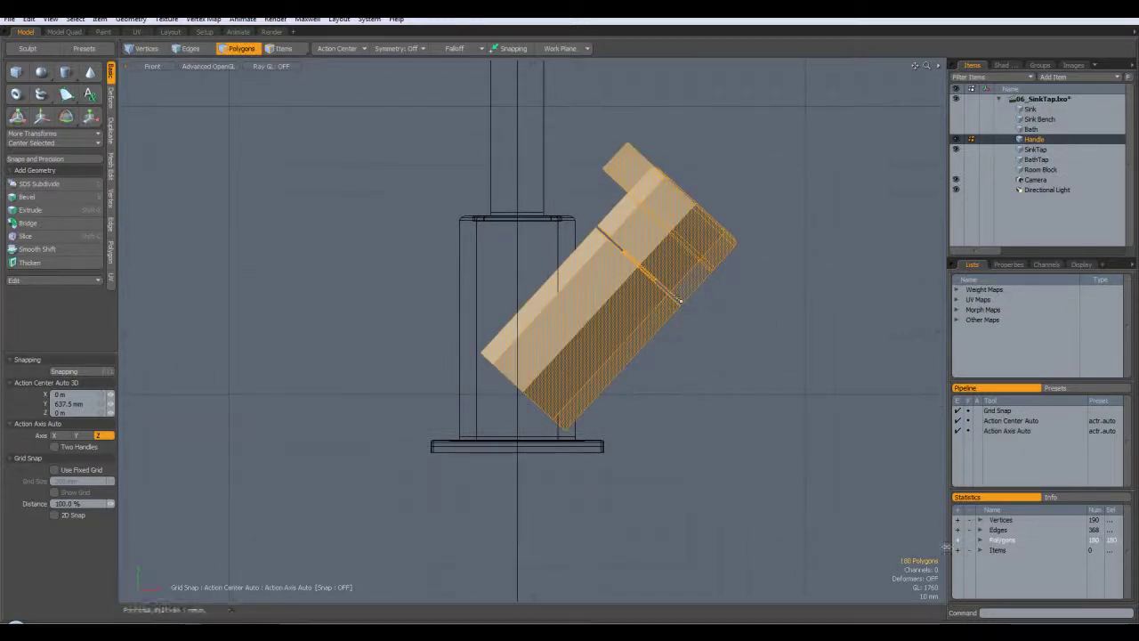
{"action": "left_click", "coordinate": [130, 19]}
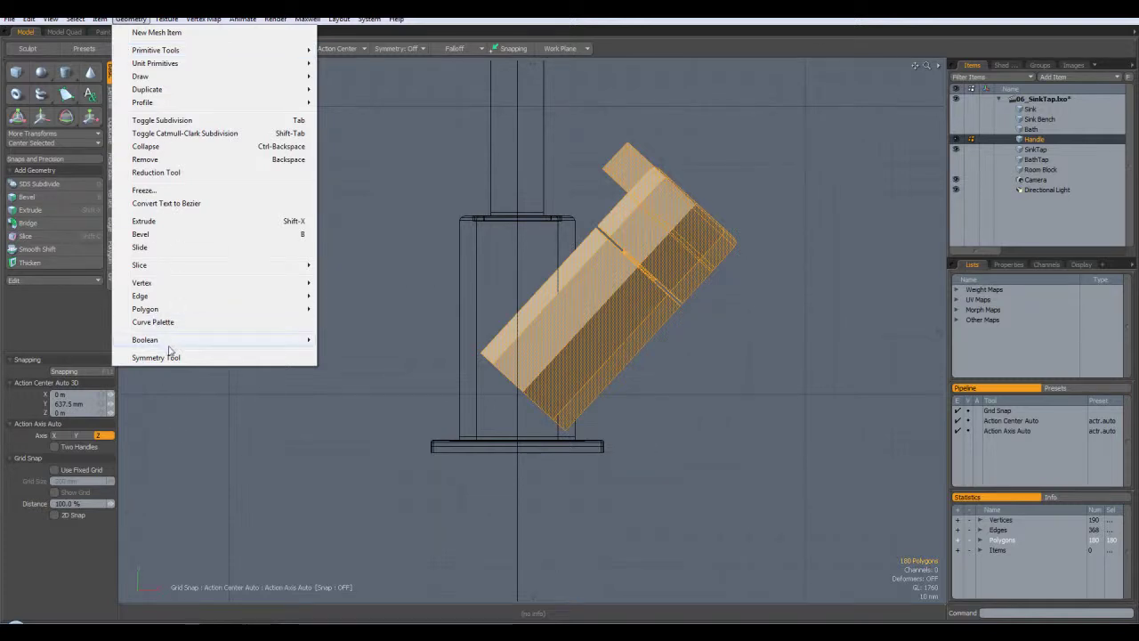
{"action": "mouse_move", "coordinate": [177, 341]}
{"action": "left_click", "coordinate": [349, 366]}
{"action": "left_click_drag", "start_coordinate": [589, 294], "coordinate": [592, 492]}
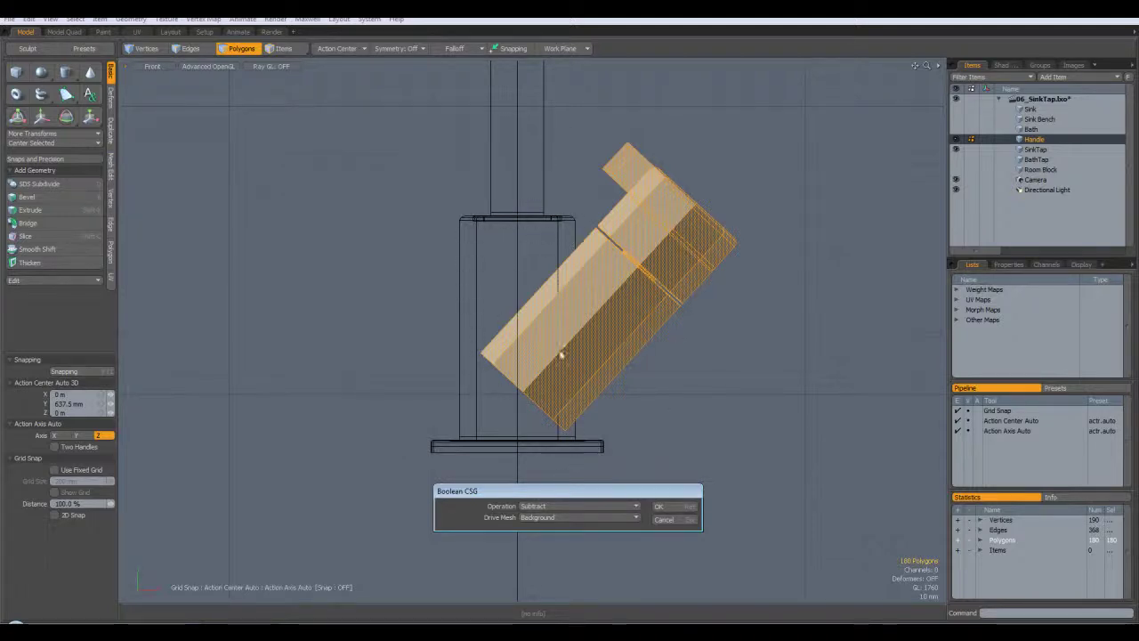
{"action": "left_click", "coordinate": [659, 506]}
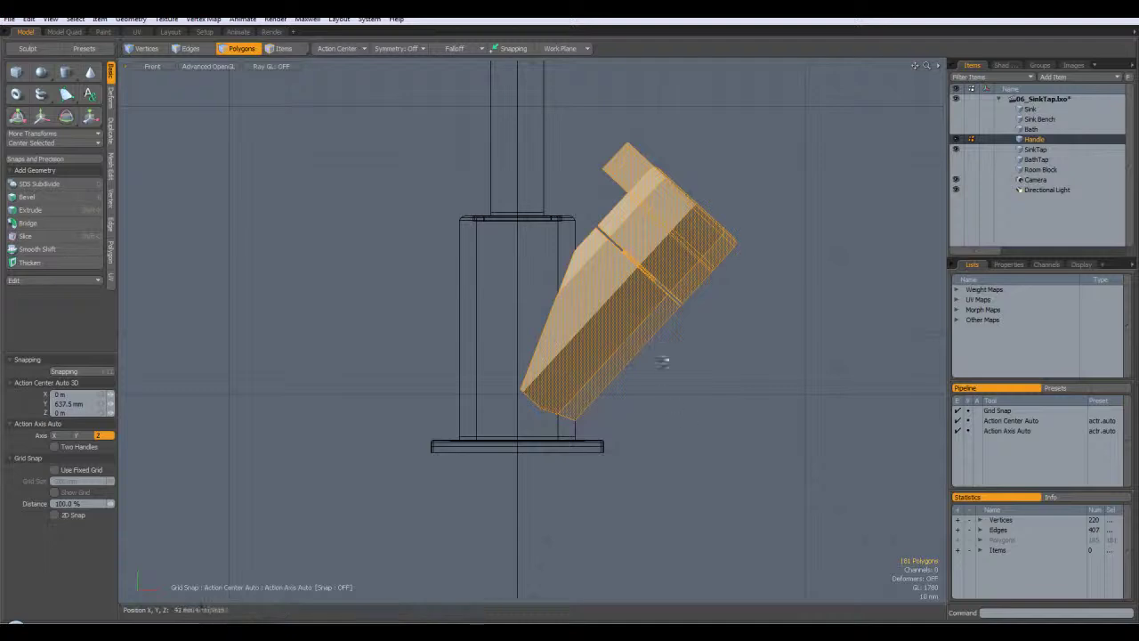
Step: Examine the cut handle against the sink tap from several angles, with and without subdivision smoothing
{"action": "key", "text": "ctrl+space"}
{"action": "left_click", "coordinate": [700, 332]}
{"action": "left_click_drag", "start_coordinate": [661, 376], "coordinate": [525, 280], "text": "alt"}
{"action": "key", "text": "3"}
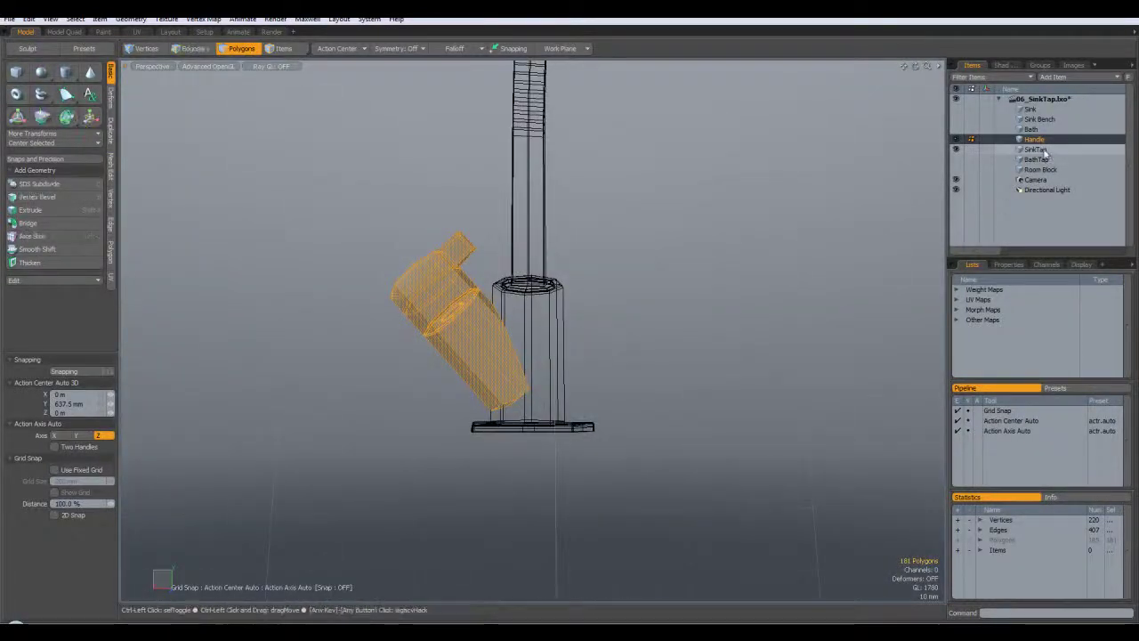
{"action": "left_click", "coordinate": [1035, 149], "text": "shift"}
{"action": "mouse_move", "coordinate": [649, 356]}
{"action": "left_mouse_down", "text": "alt"}
{"action": "mouse_move", "coordinate": [611, 249]}
{"action": "mouse_move", "coordinate": [670, 187]}
{"action": "mouse_move", "coordinate": [700, 276]}
{"action": "mouse_move", "coordinate": [704, 343]}
{"action": "mouse_move", "coordinate": [694, 283]}
{"action": "mouse_move", "coordinate": [623, 338]}
{"action": "mouse_move", "coordinate": [358, 281]}
{"action": "mouse_move", "coordinate": [287, 297]}
{"action": "mouse_move", "coordinate": [418, 267]}
{"action": "mouse_move", "coordinate": [554, 183]}
{"action": "mouse_move", "coordinate": [734, 244]}
{"action": "mouse_move", "coordinate": [755, 309]}
{"action": "mouse_move", "coordinate": [728, 479]}
{"action": "left_mouse_up", "text": "alt"}
{"action": "left_click_drag", "start_coordinate": [349, 391], "coordinate": [710, 281], "text": "alt"}
{"action": "key", "text": "Tab"}
{"action": "left_click_drag", "start_coordinate": [604, 268], "coordinate": [558, 325], "text": "alt"}
{"action": "key", "text": "Tab"}
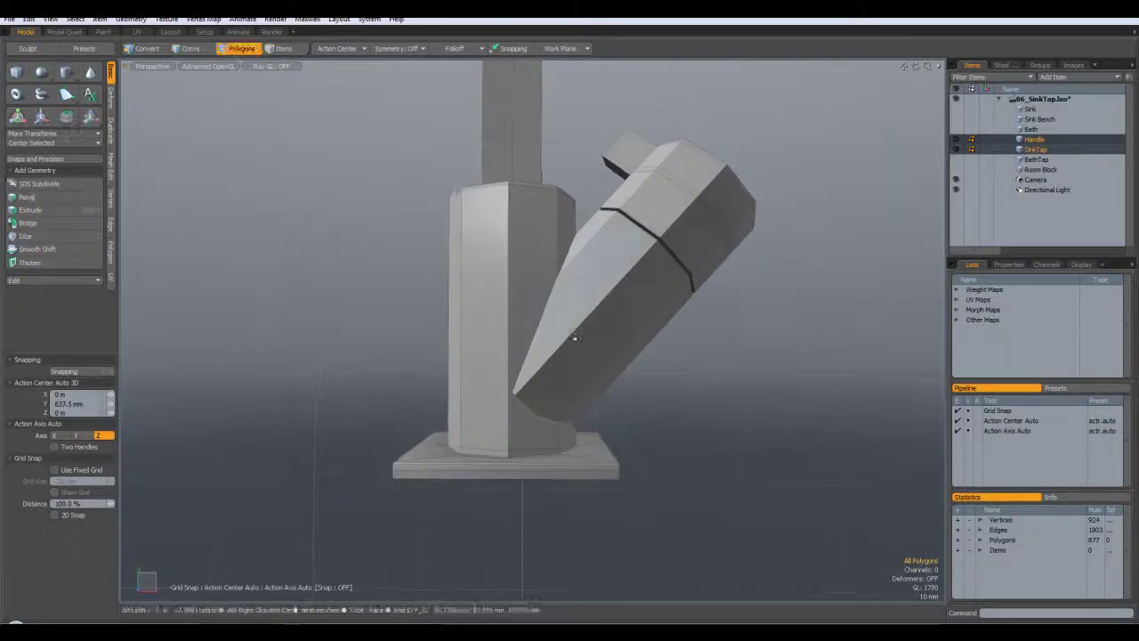
{"action": "scroll", "coordinate": [559, 325], "scroll_direction": "up", "scroll_amount": 2}
{"action": "left_click", "coordinate": [569, 325]}
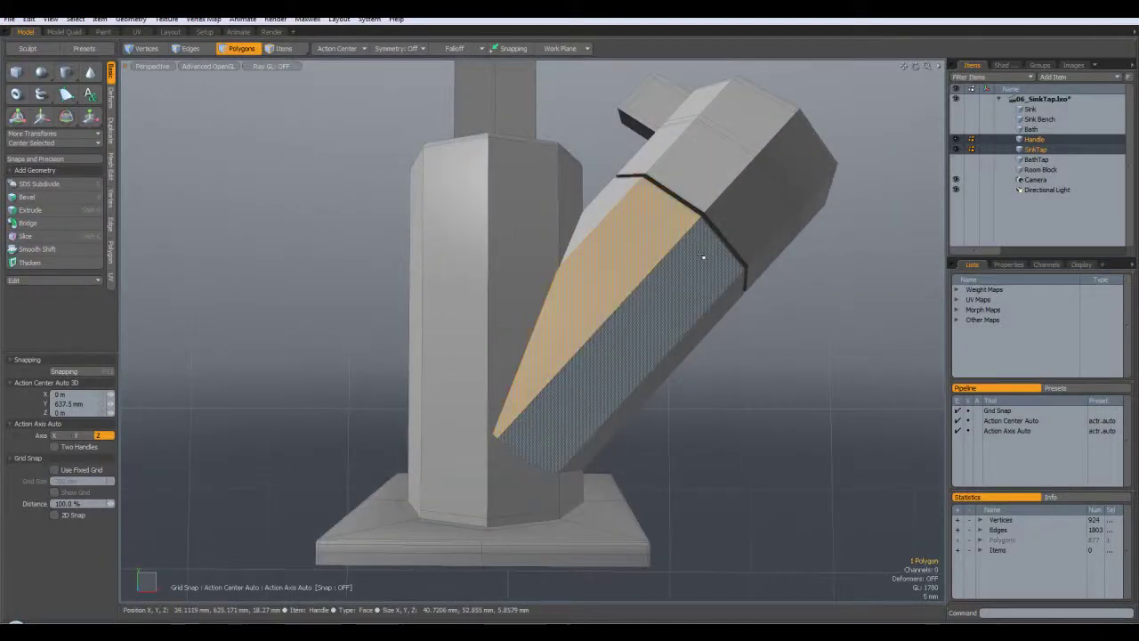
{"action": "left_click", "coordinate": [1034, 139]}
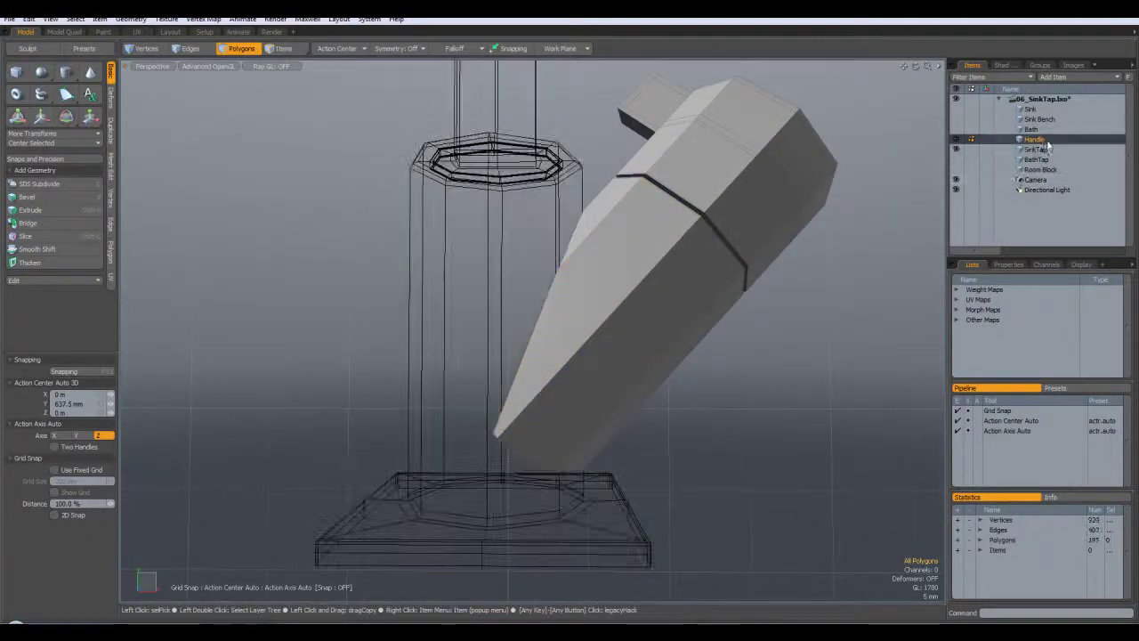
{"action": "mouse_move", "coordinate": [739, 294]}
{"action": "left_mouse_down", "text": "alt"}
{"action": "mouse_move", "coordinate": [769, 304]}
{"action": "mouse_move", "coordinate": [801, 295]}
{"action": "mouse_move", "coordinate": [732, 278]}
{"action": "left_mouse_up", "text": "alt"}
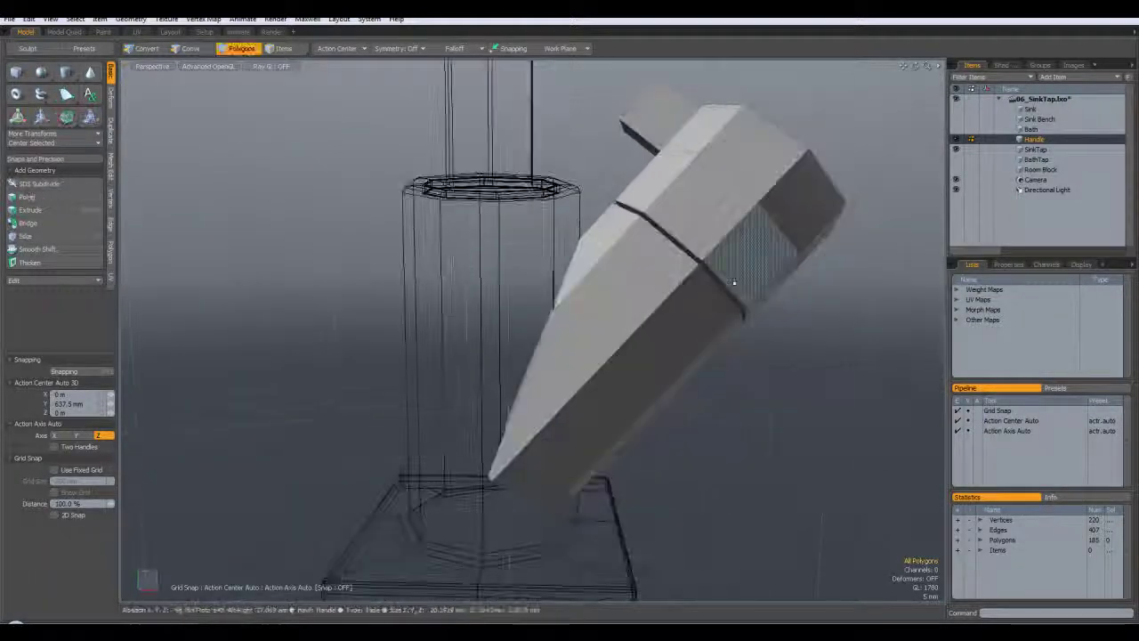
Step: Make SinkTap the active mesh and frame its body in the front view with the handle in the background
{"action": "key", "text": "KP_2"}
{"action": "left_click", "coordinate": [1035, 149]}
{"action": "left_click_drag", "start_coordinate": [579, 287], "coordinate": [625, 286], "text": "alt"}
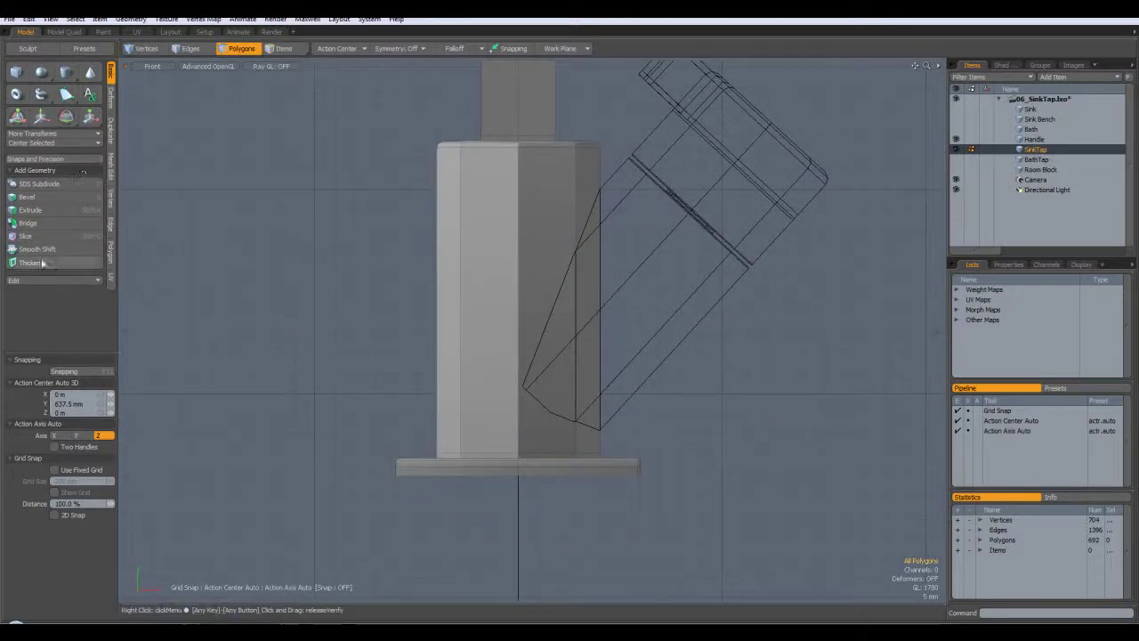
Step: Slice the tap body horizontally across its full width at Y 650 mm and at Y 590 mm
{"action": "left_click", "coordinate": [57, 237]}
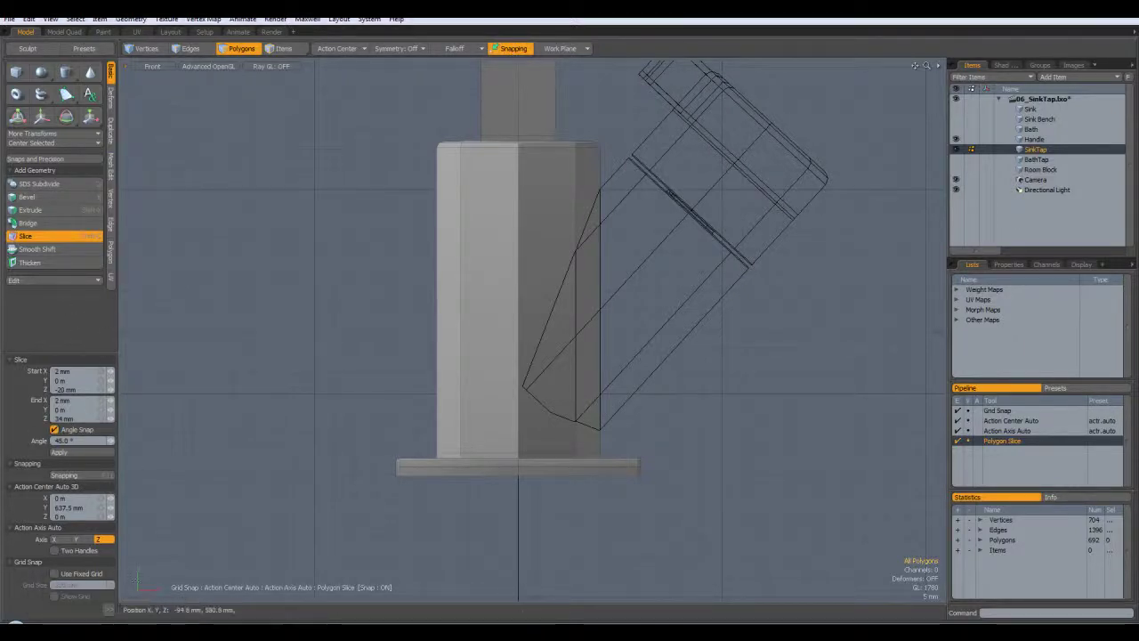
{"action": "left_click", "coordinate": [107, 613]}
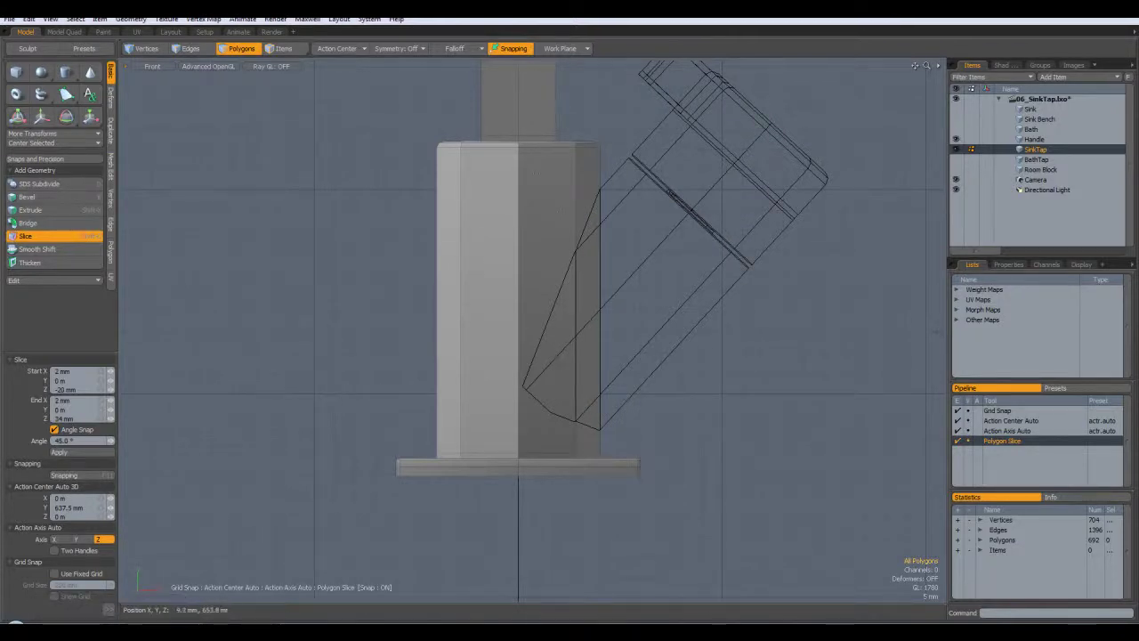
{"action": "left_click_drag", "start_coordinate": [415, 189], "coordinate": [600, 210]}
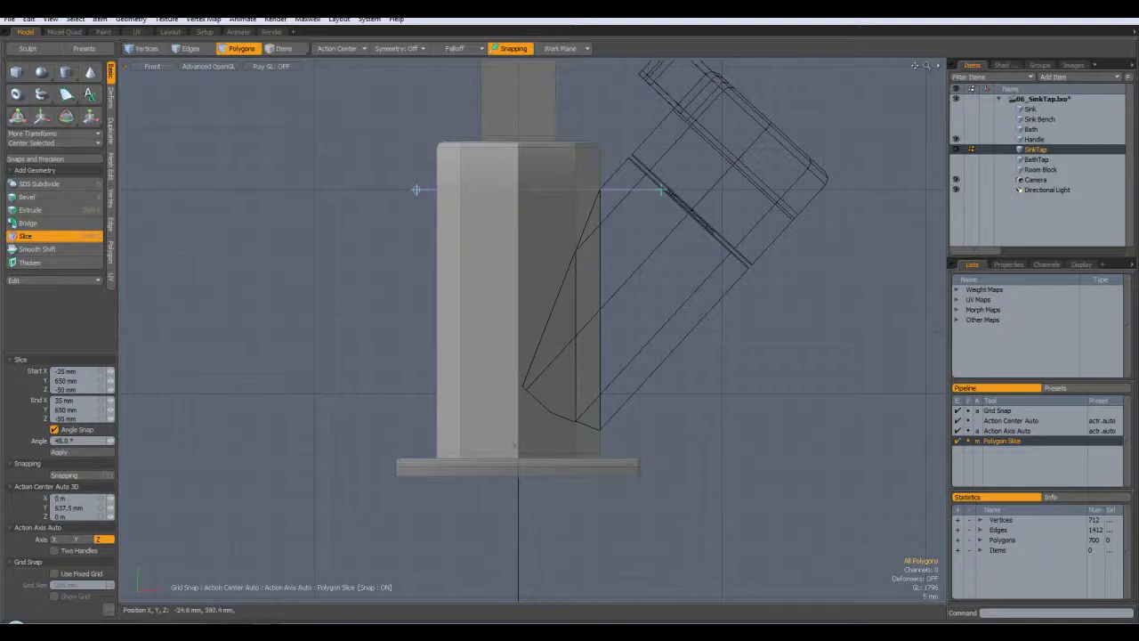
{"action": "key", "text": "space"}
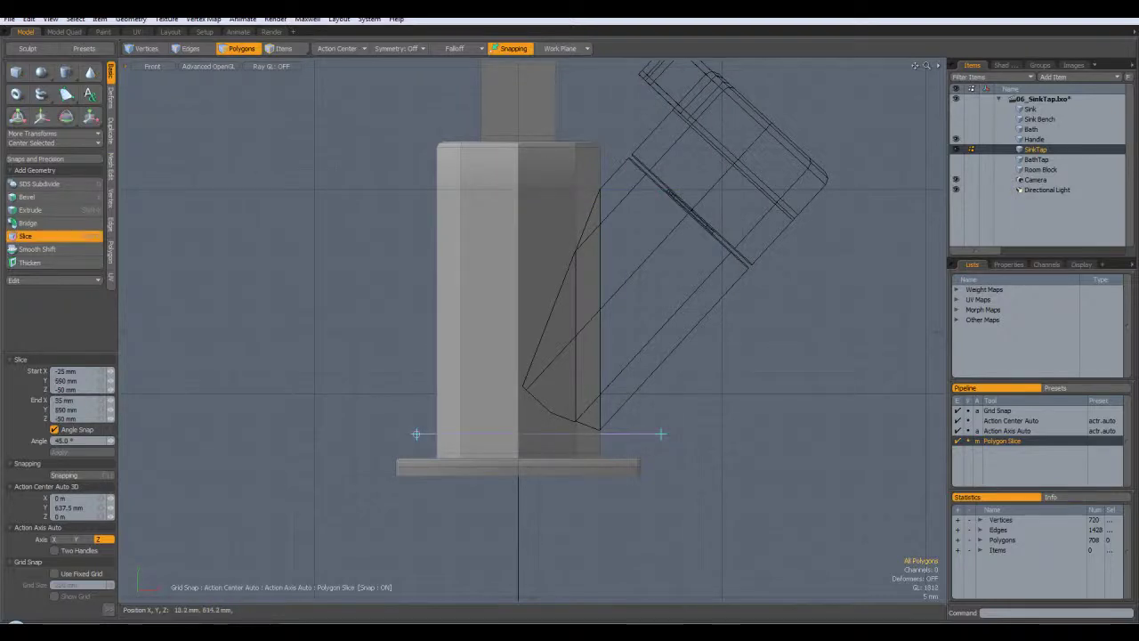
{"action": "key", "text": "space"}
{"action": "key", "text": "ctrl+space"}
{"action": "left_click", "coordinate": [752, 339]}
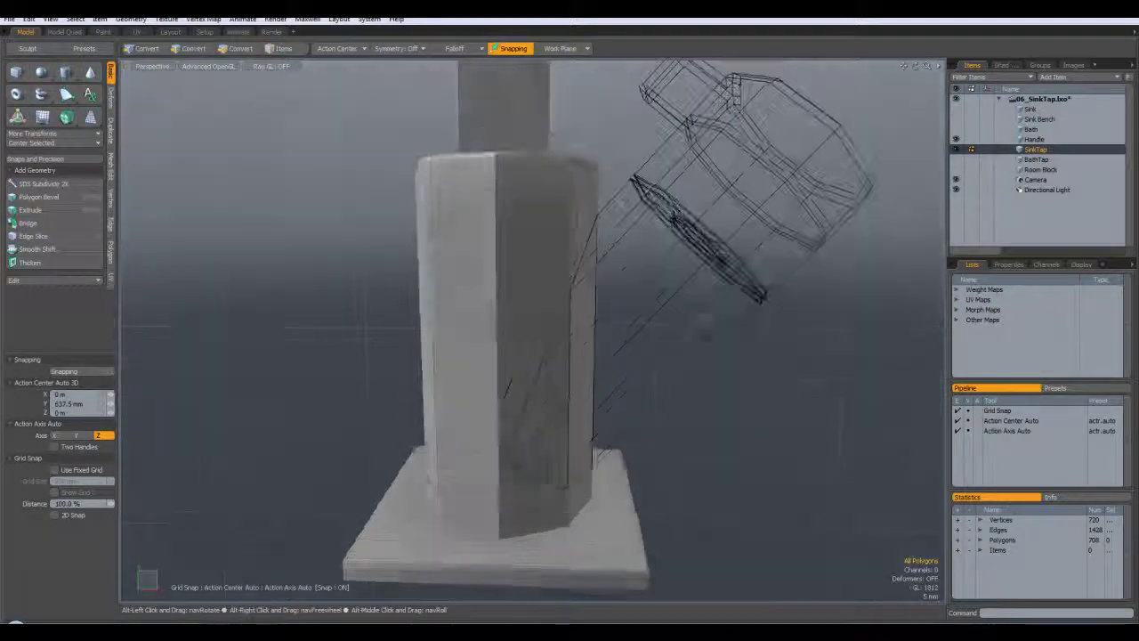
Step: Loop Slice the ring of eight tall side polygons around the tap body with a count of 3
{"action": "left_click_drag", "start_coordinate": [703, 337], "coordinate": [610, 317], "text": "alt"}
{"action": "left_click_drag", "start_coordinate": [427, 338], "coordinate": [498, 338]}
{"action": "left_click_drag", "start_coordinate": [632, 347], "coordinate": [564, 333], "text": "alt"}
{"action": "left_click_drag", "start_coordinate": [528, 247], "coordinate": [378, 202], "text": "alt"}
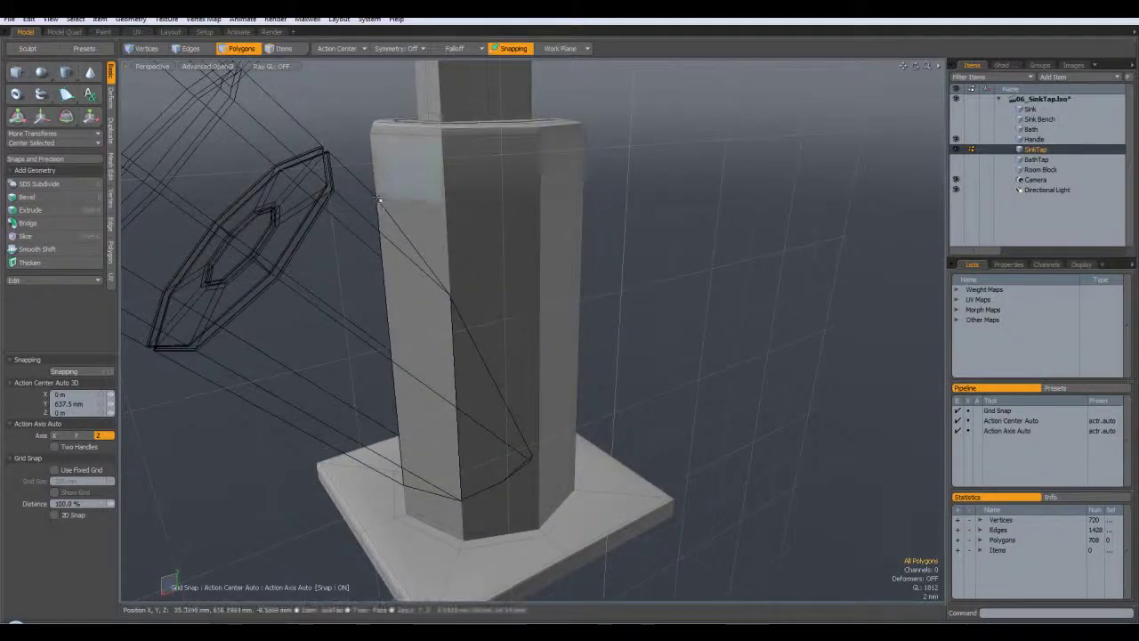
{"action": "left_click_drag", "start_coordinate": [513, 246], "coordinate": [611, 391], "text": "alt"}
{"action": "left_click_drag", "start_coordinate": [509, 313], "coordinate": [664, 401], "text": "alt"}
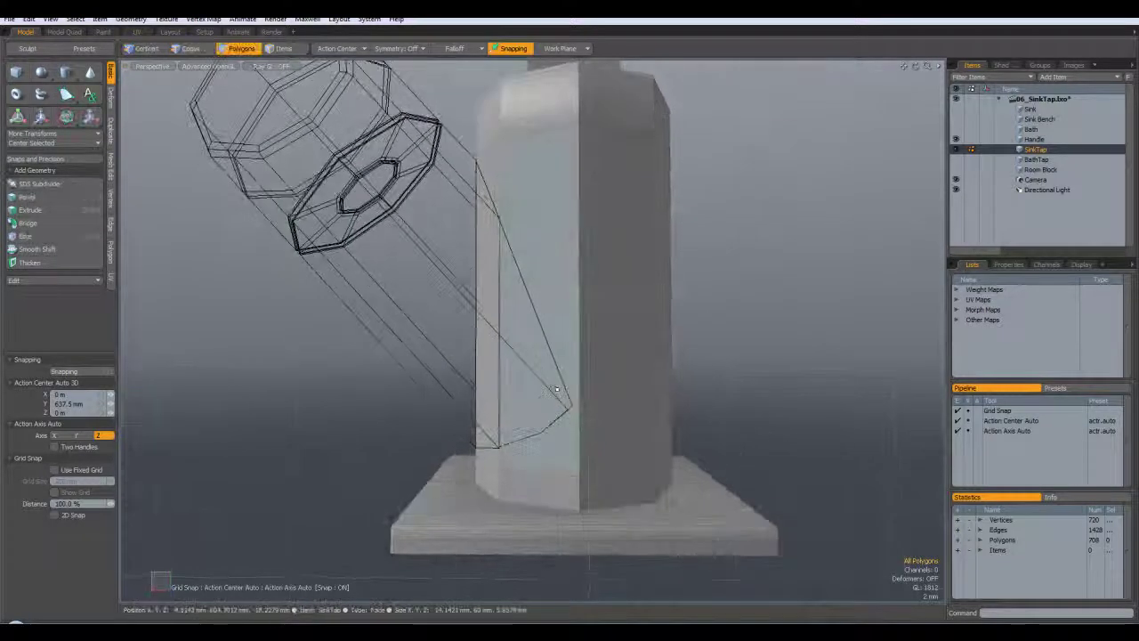
{"action": "left_click_drag", "start_coordinate": [556, 389], "coordinate": [612, 471], "text": "alt"}
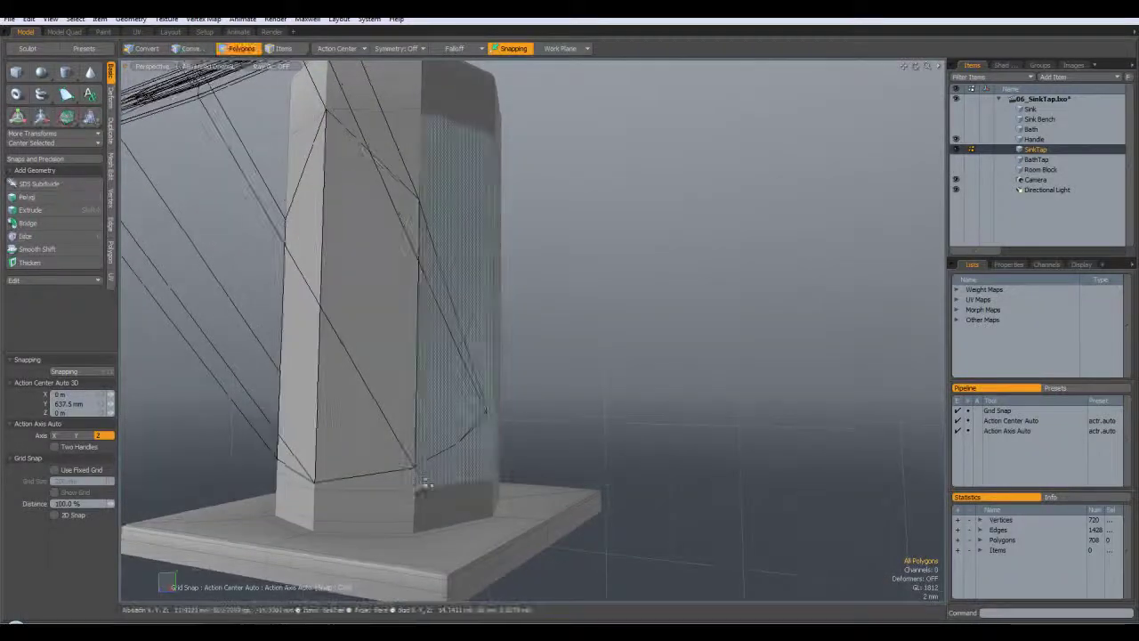
{"action": "left_click_drag", "start_coordinate": [427, 482], "coordinate": [347, 473], "text": "alt"}
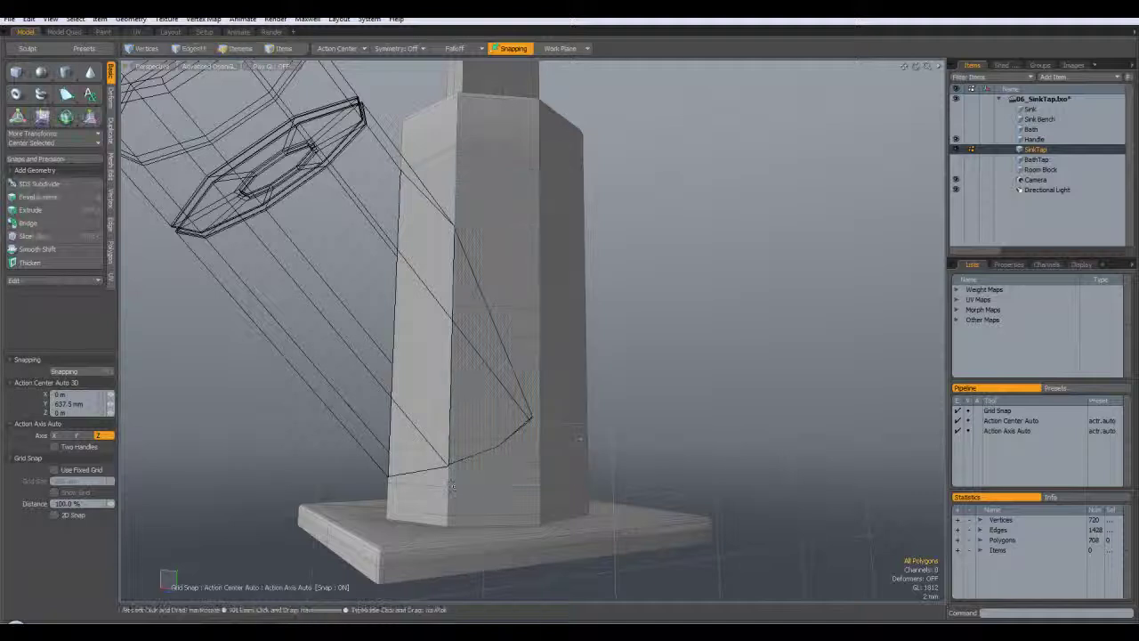
{"action": "left_click_drag", "start_coordinate": [534, 276], "coordinate": [587, 276]}
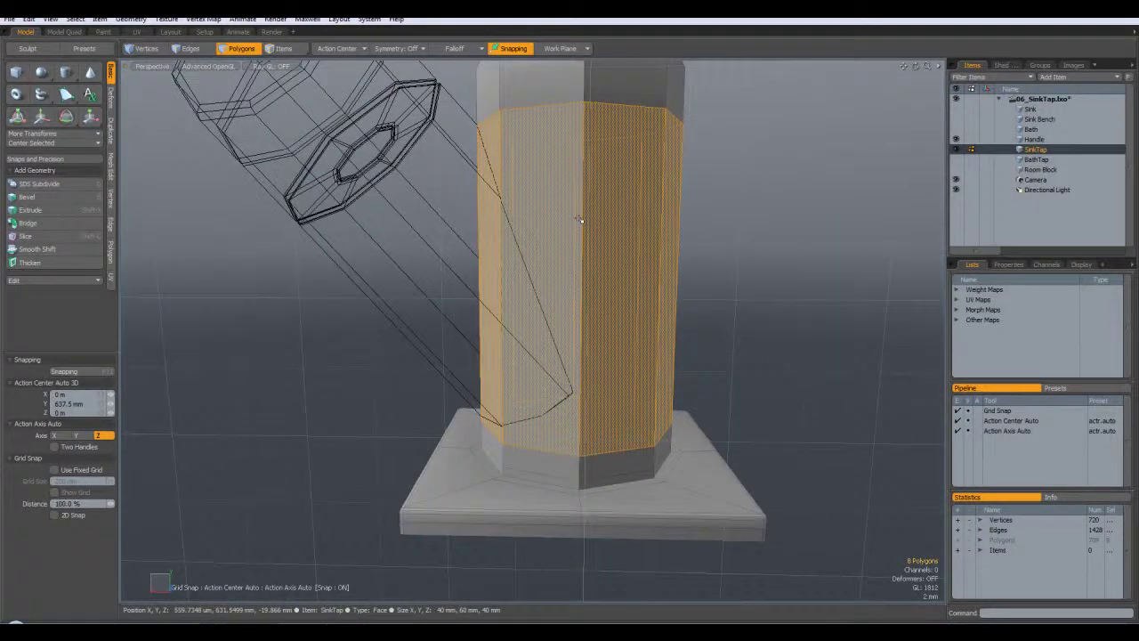
{"action": "key", "text": "alt+c"}
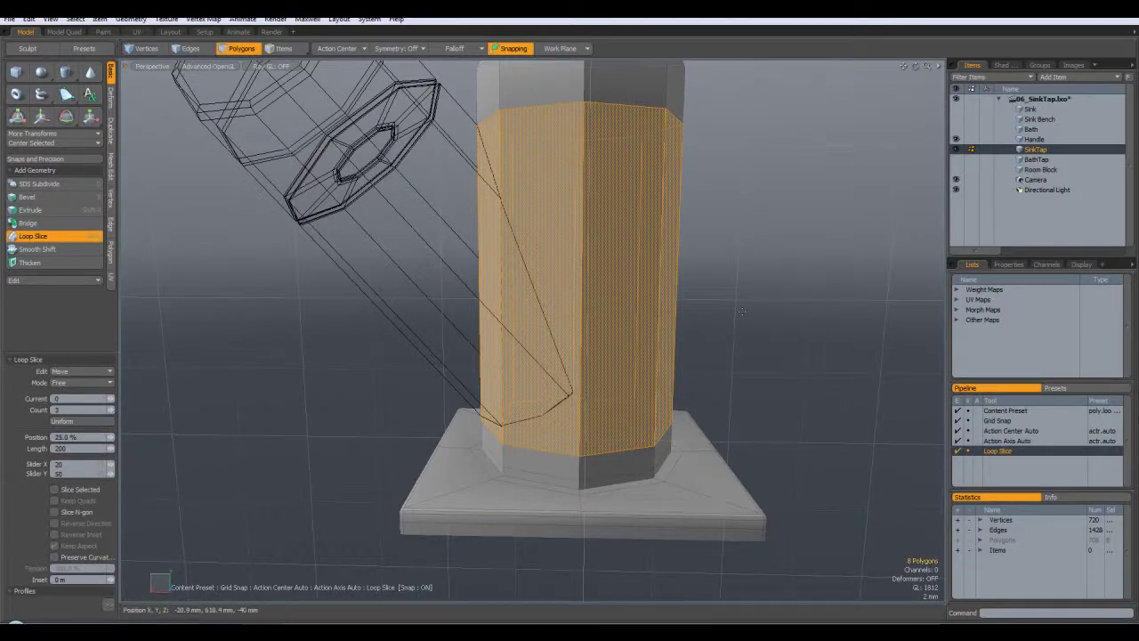
{"action": "left_click_drag", "start_coordinate": [664, 341], "coordinate": [449, 218], "text": "alt"}
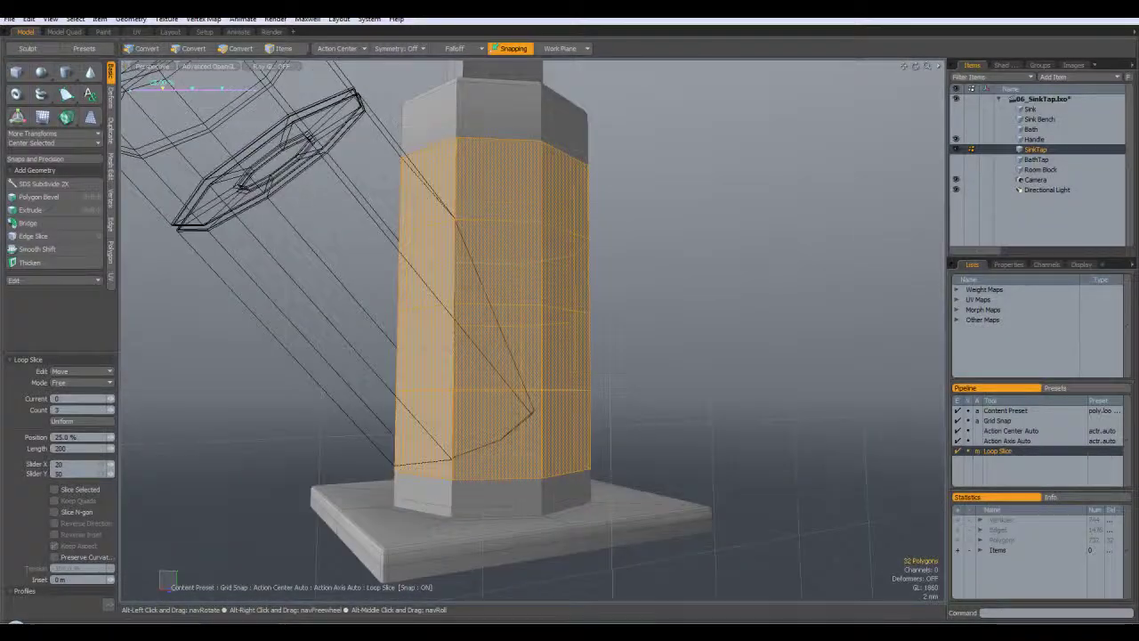
{"action": "key", "text": "q"}
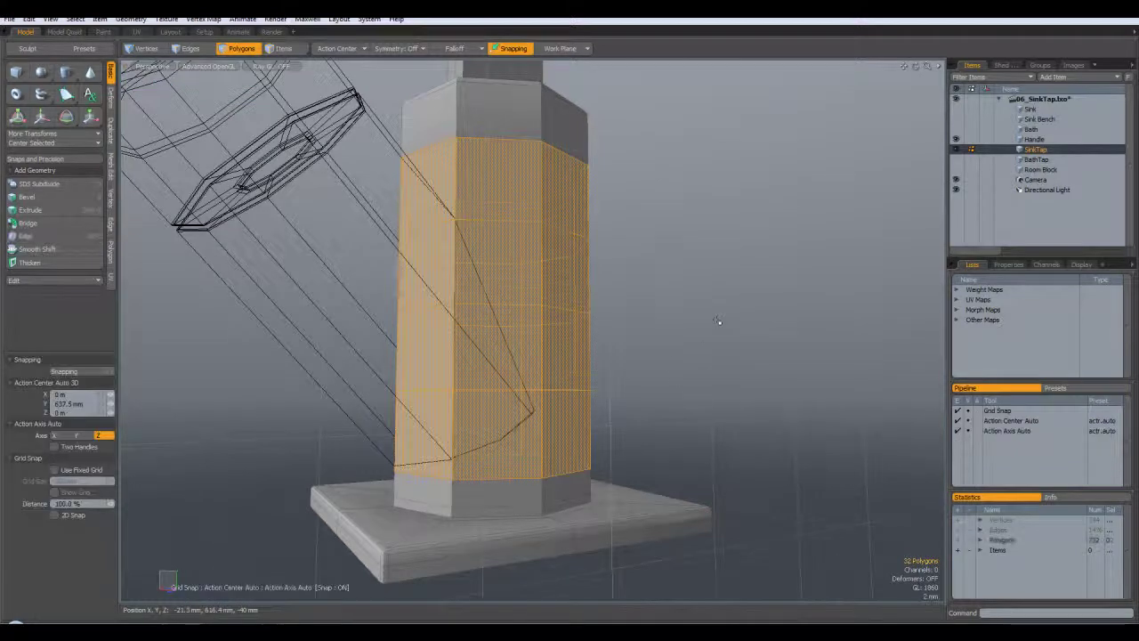
{"action": "left_click", "coordinate": [718, 323]}
Step: Move the lowest new edge loop of the tap body down to the level of the handle junction's bottom corners
{"action": "left_click_drag", "start_coordinate": [445, 151], "coordinate": [374, 94], "text": "alt"}
{"action": "left_click", "coordinate": [200, 49]}
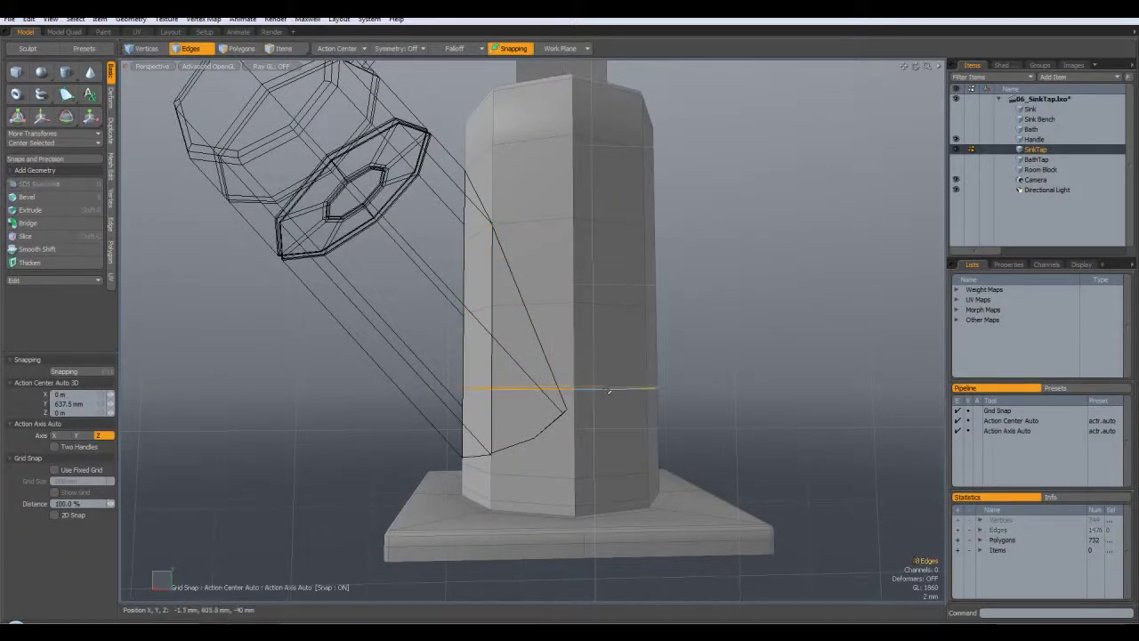
{"action": "key", "text": "y"}
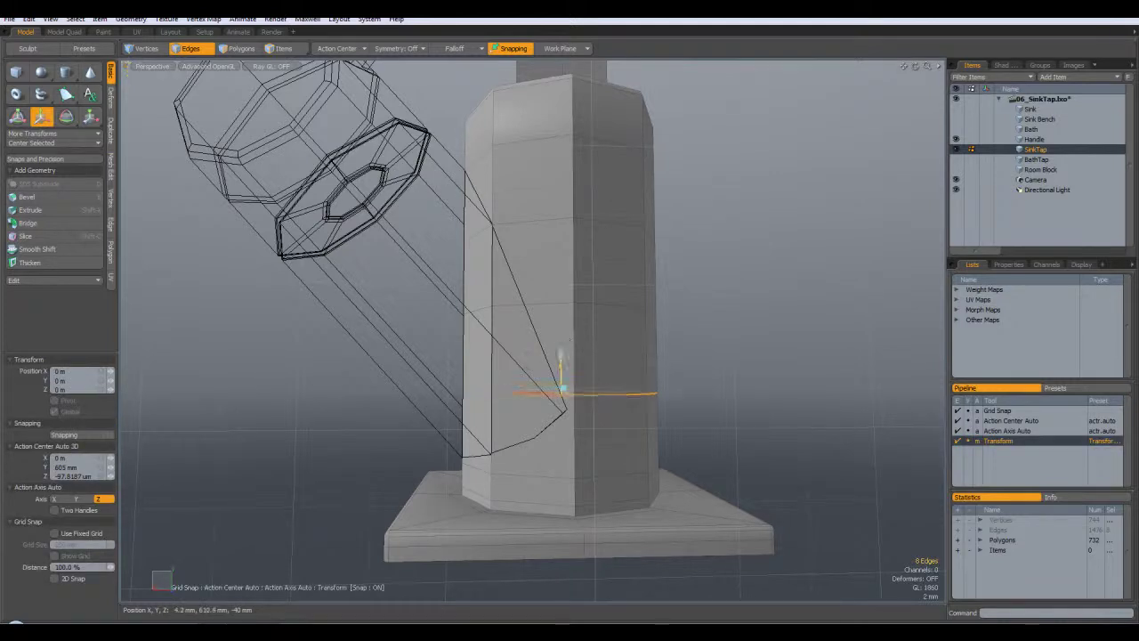
{"action": "left_click_drag", "start_coordinate": [569, 410], "coordinate": [623, 374], "text": "alt"}
{"action": "left_click", "coordinate": [773, 398]}
{"action": "left_click_drag", "start_coordinate": [780, 395], "coordinate": [774, 421], "text": "alt"}
{"action": "key", "text": "space"}
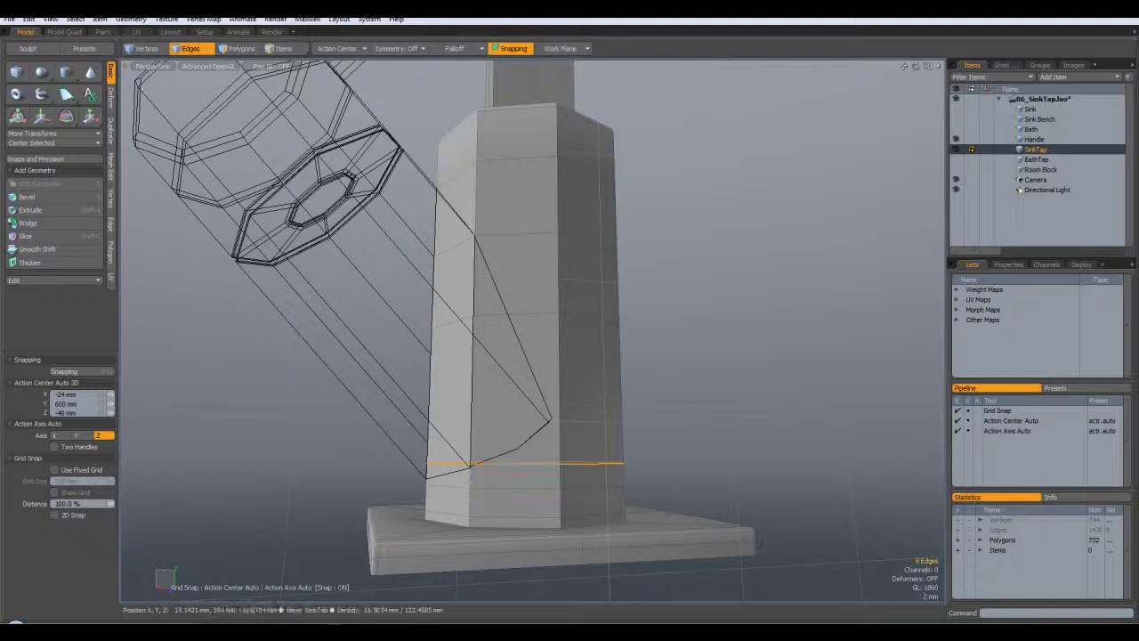
Step: Move the middle edge loop of the tap body down about 18 mm to the level of the handle junction's side corner
{"action": "left_click_drag", "start_coordinate": [657, 345], "coordinate": [626, 376], "text": "alt"}
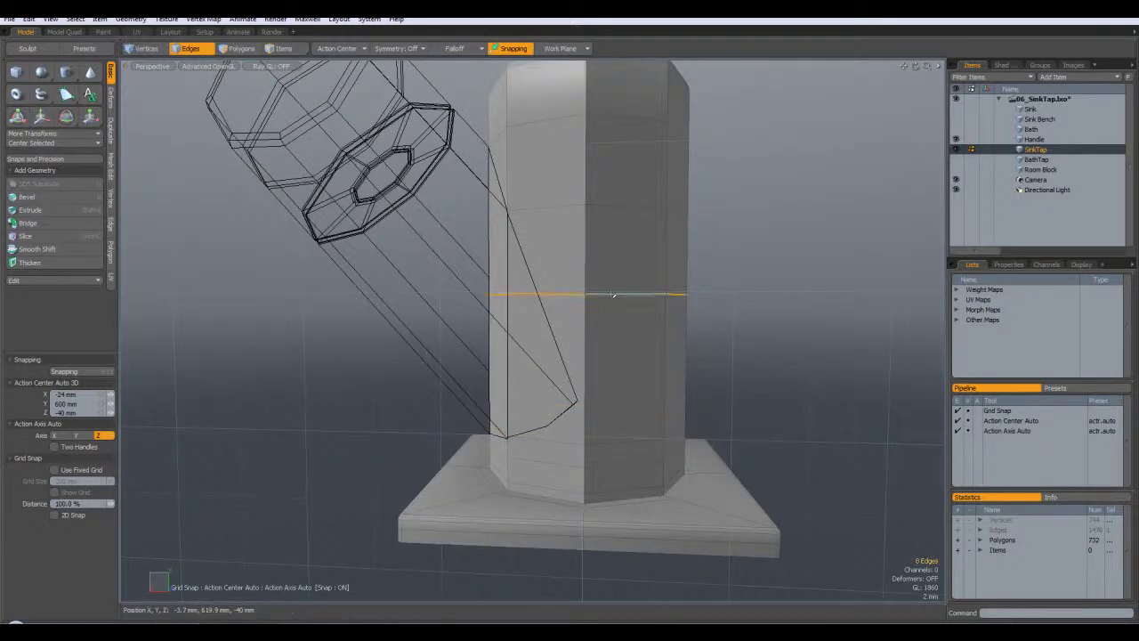
{"action": "key", "text": "y"}
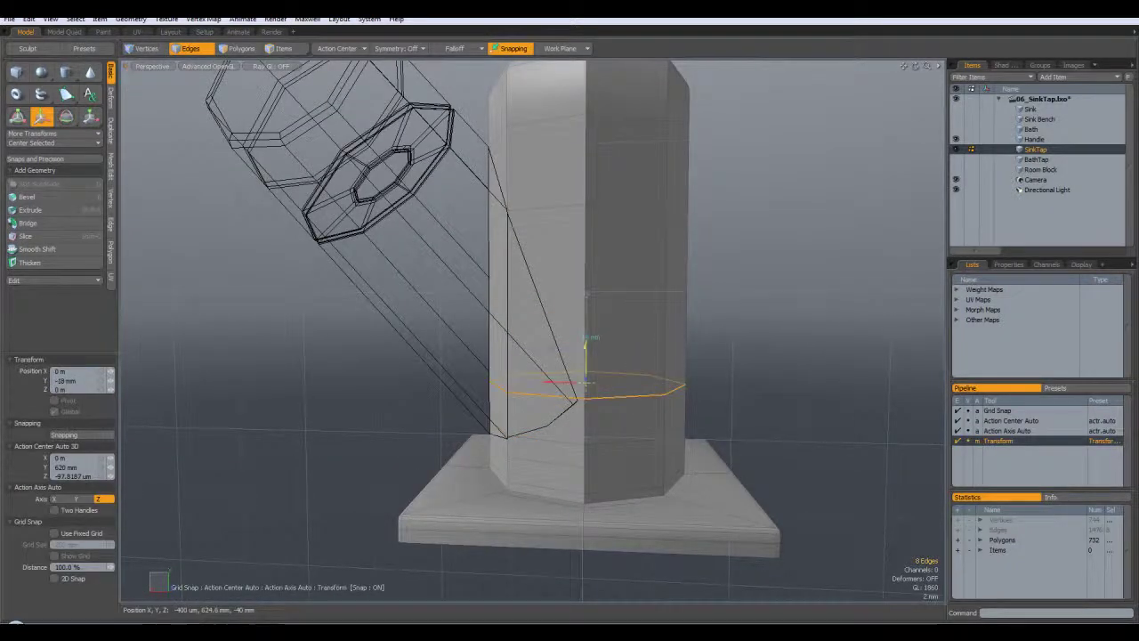
{"action": "left_click_drag", "start_coordinate": [586, 345], "coordinate": [638, 315], "text": "alt"}
{"action": "key", "text": "space"}
{"action": "left_click", "coordinate": [383, 472]}
Step: Delete the tap body's side polygons that lie between the two slices where the handle meets the body
{"action": "left_click_drag", "start_coordinate": [445, 374], "coordinate": [512, 411], "text": "alt"}
{"action": "left_click_drag", "start_coordinate": [460, 356], "coordinate": [525, 369], "text": "alt"}
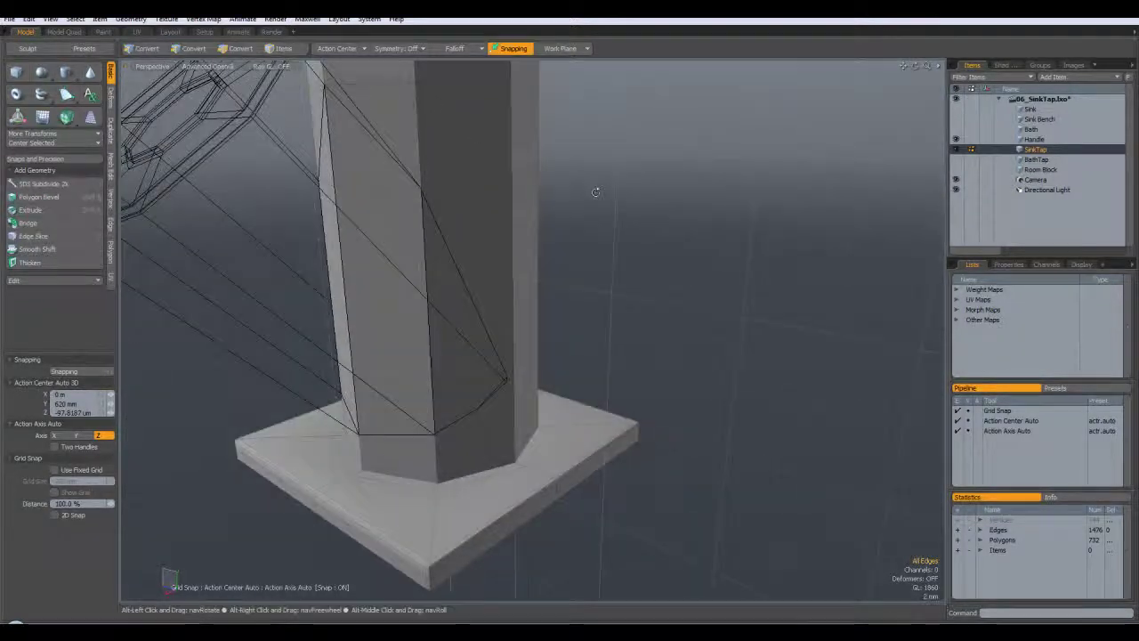
{"action": "left_click_drag", "start_coordinate": [481, 136], "coordinate": [608, 383], "text": "alt"}
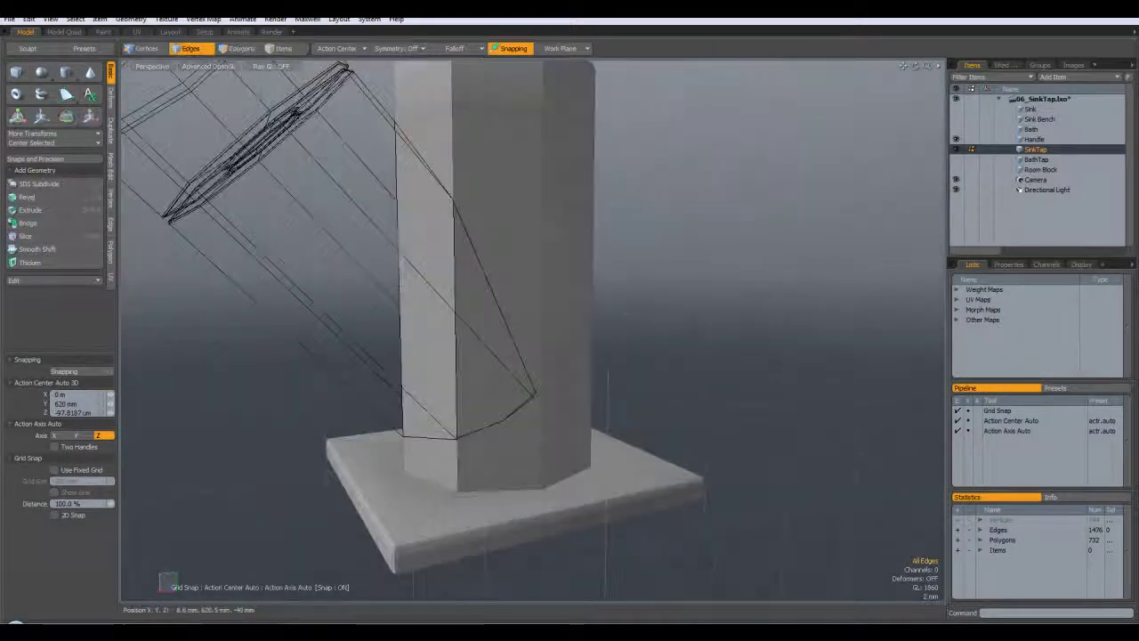
{"action": "left_click", "coordinate": [242, 49]}
{"action": "left_click_drag", "start_coordinate": [501, 293], "coordinate": [499, 176]}
{"action": "left_click_drag", "start_coordinate": [506, 238], "coordinate": [402, 394], "text": "alt"}
{"action": "key", "text": "Caps_Lock"}
{"action": "key", "text": "Caps_Lock"}
{"action": "left_click_drag", "start_coordinate": [436, 173], "coordinate": [436, 246]}
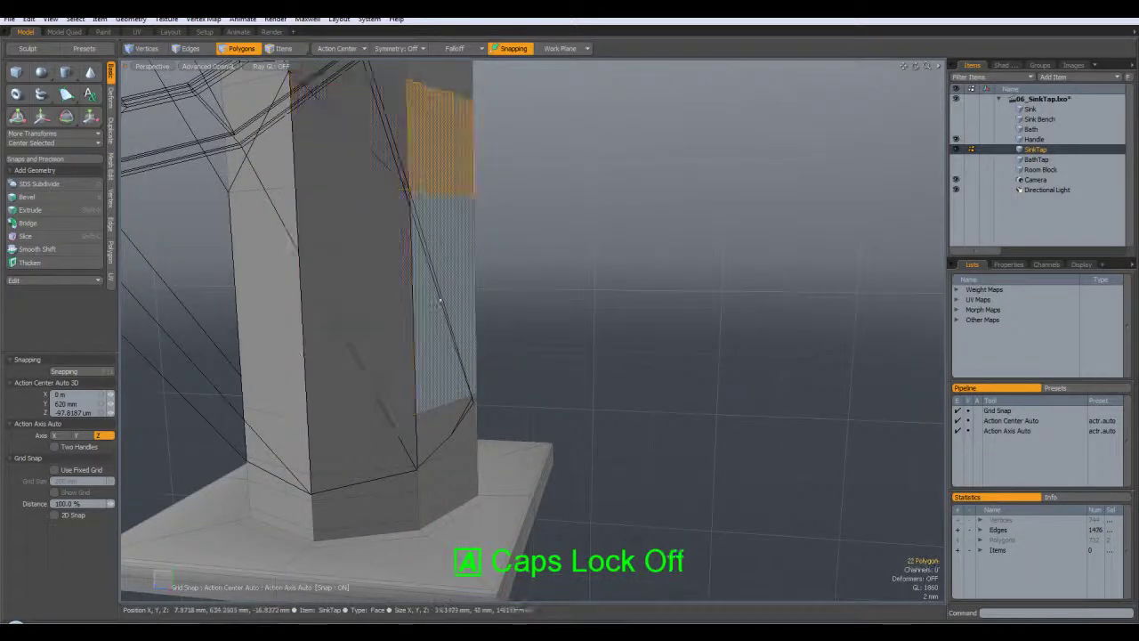
{"action": "mouse_move", "coordinate": [457, 445]}
{"action": "left_mouse_down", "text": "shift"}
{"action": "mouse_move", "coordinate": [421, 242]}
{"action": "mouse_move", "coordinate": [382, 415]}
{"action": "mouse_move", "coordinate": [390, 464]}
{"action": "left_mouse_up", "text": "shift"}
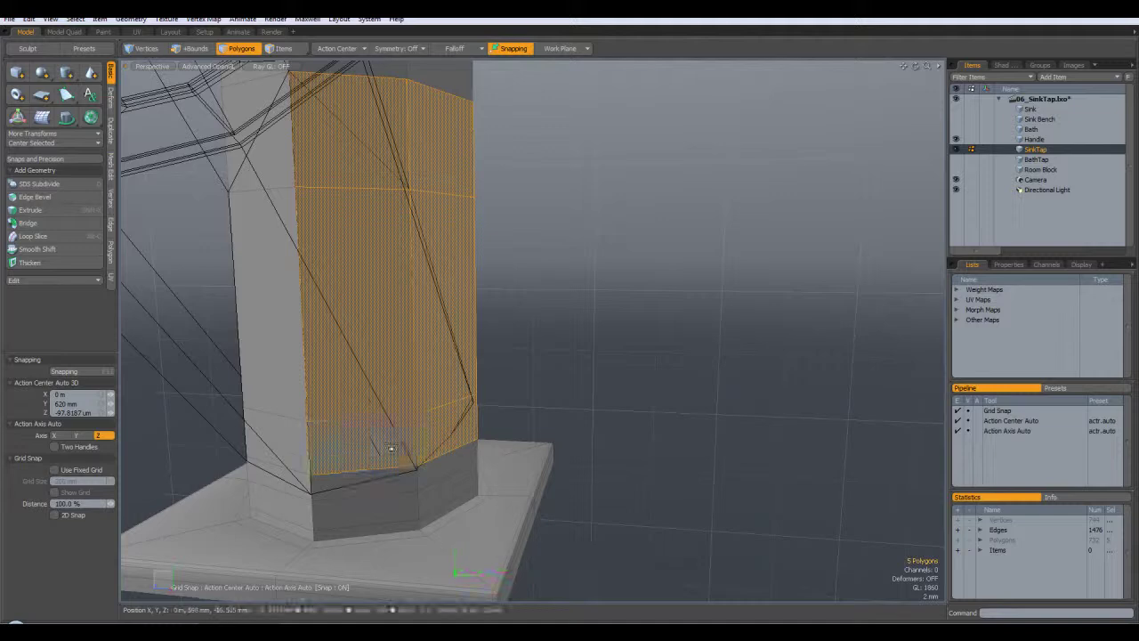
{"action": "left_click_drag", "start_coordinate": [507, 362], "coordinate": [459, 353], "text": "alt"}
{"action": "mouse_move", "coordinate": [439, 438]}
{"action": "left_mouse_down", "text": "alt"}
{"action": "mouse_move", "coordinate": [495, 461]}
{"action": "mouse_move", "coordinate": [427, 466]}
{"action": "mouse_move", "coordinate": [407, 490]}
{"action": "mouse_move", "coordinate": [396, 343]}
{"action": "left_mouse_up", "text": "alt"}
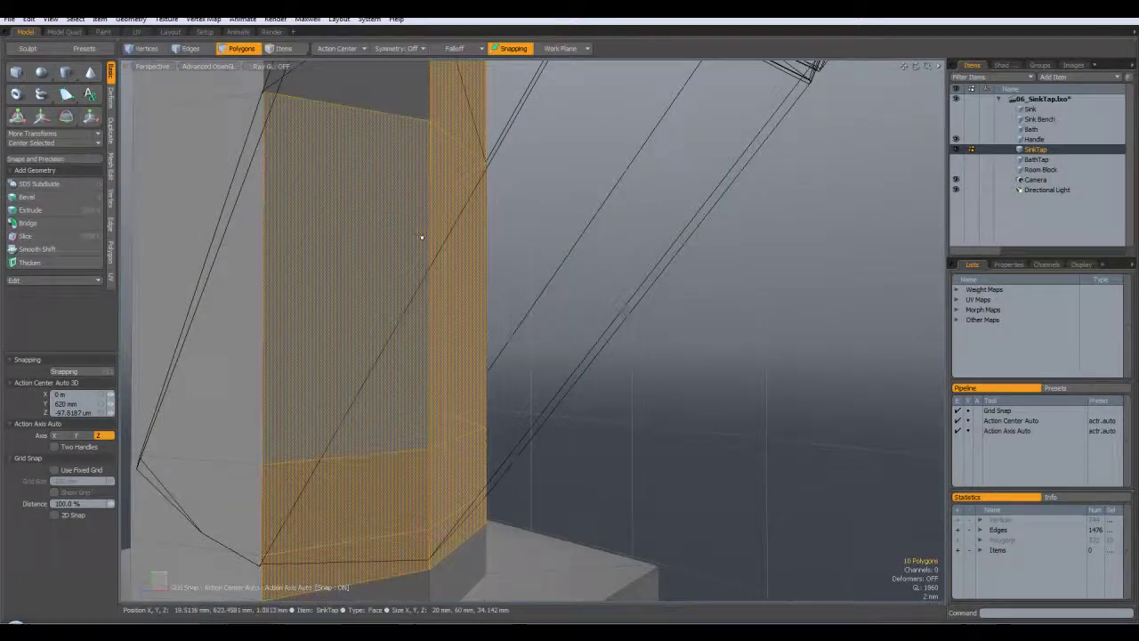
{"action": "scroll", "coordinate": [419, 236], "scroll_direction": "down", "scroll_amount": 5}
{"action": "left_click_drag", "start_coordinate": [415, 277], "coordinate": [575, 202], "text": "alt"}
{"action": "left_click", "coordinate": [462, 304], "text": "shift"}
{"action": "left_click_drag", "start_coordinate": [462, 305], "coordinate": [269, 309], "text": "alt"}
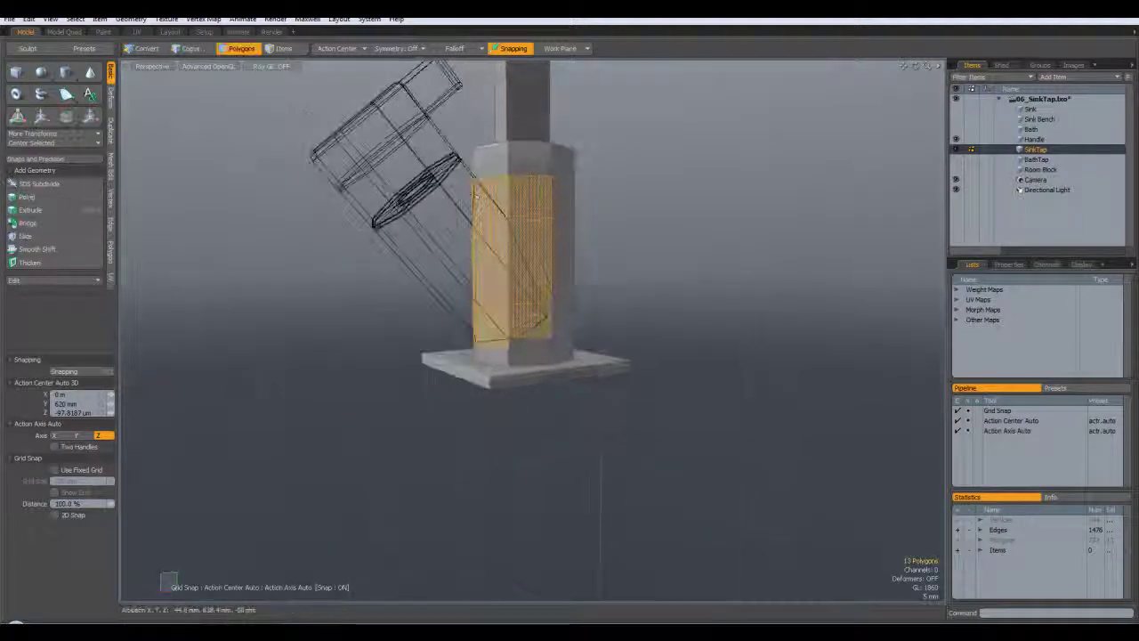
{"action": "left_click_drag", "start_coordinate": [504, 199], "coordinate": [273, 245], "text": "alt"}
{"action": "left_click_drag", "start_coordinate": [390, 132], "coordinate": [614, 174], "text": "alt"}
Step: Make the Handle mesh layer active for vertex editing at the lower corner of its junction with the tap body
{"action": "left_click", "coordinate": [1030, 160]}
{"action": "left_click_drag", "start_coordinate": [436, 343], "coordinate": [652, 338], "text": "alt"}
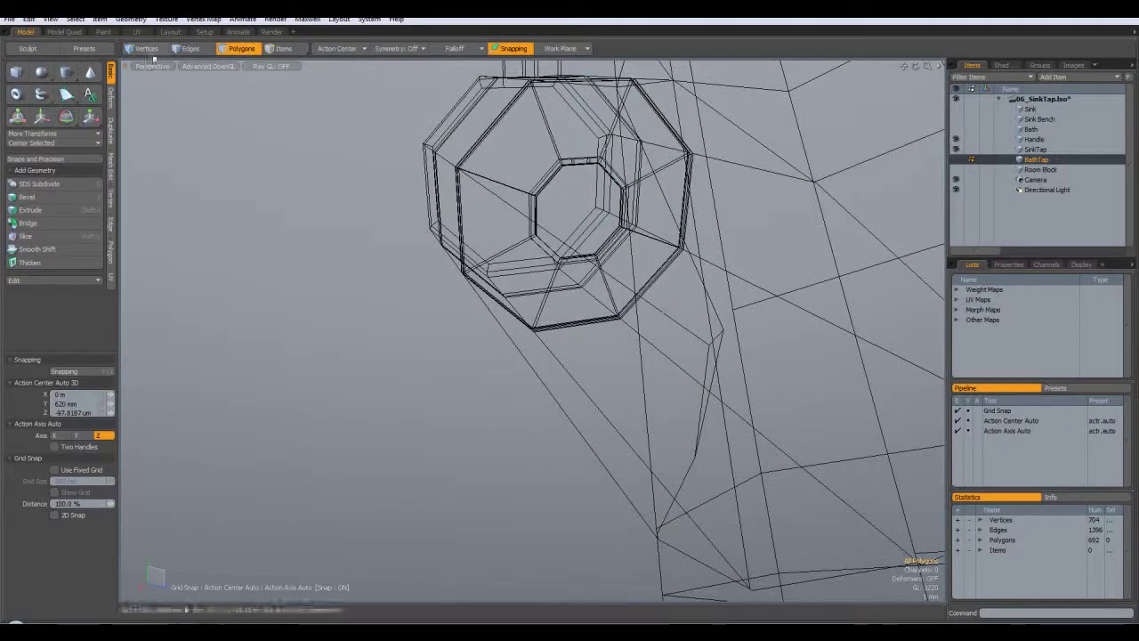
{"action": "key", "text": "alt"}
{"action": "left_click_drag", "start_coordinate": [549, 211], "coordinate": [573, 277], "text": "alt"}
{"action": "left_click_drag", "start_coordinate": [721, 381], "coordinate": [727, 359], "text": "alt"}
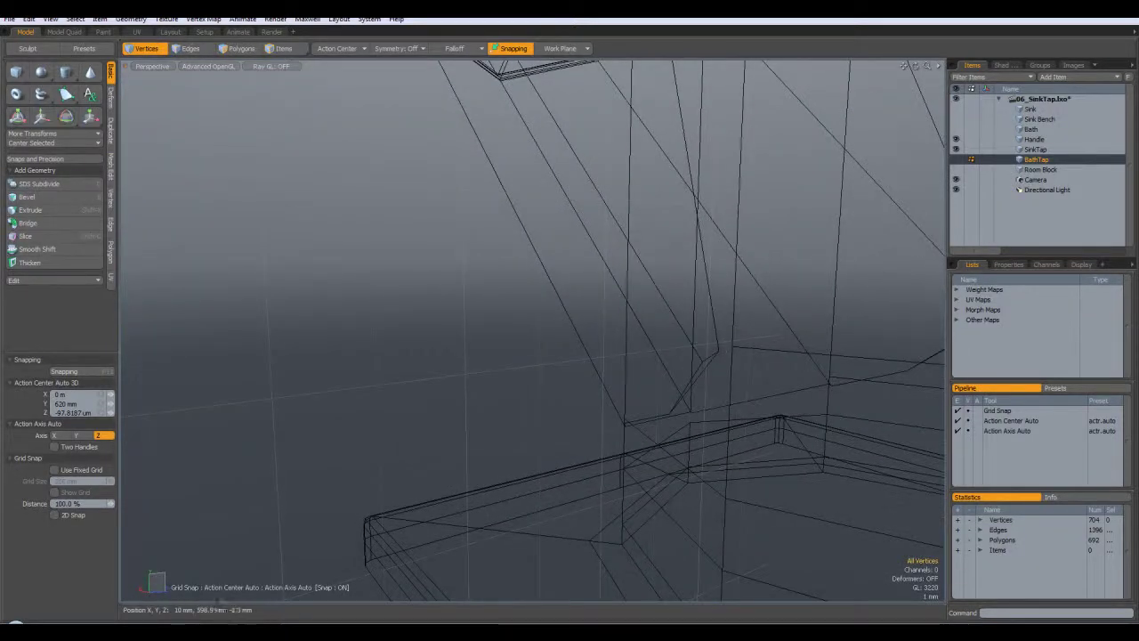
{"action": "left_click", "coordinate": [1035, 149]}
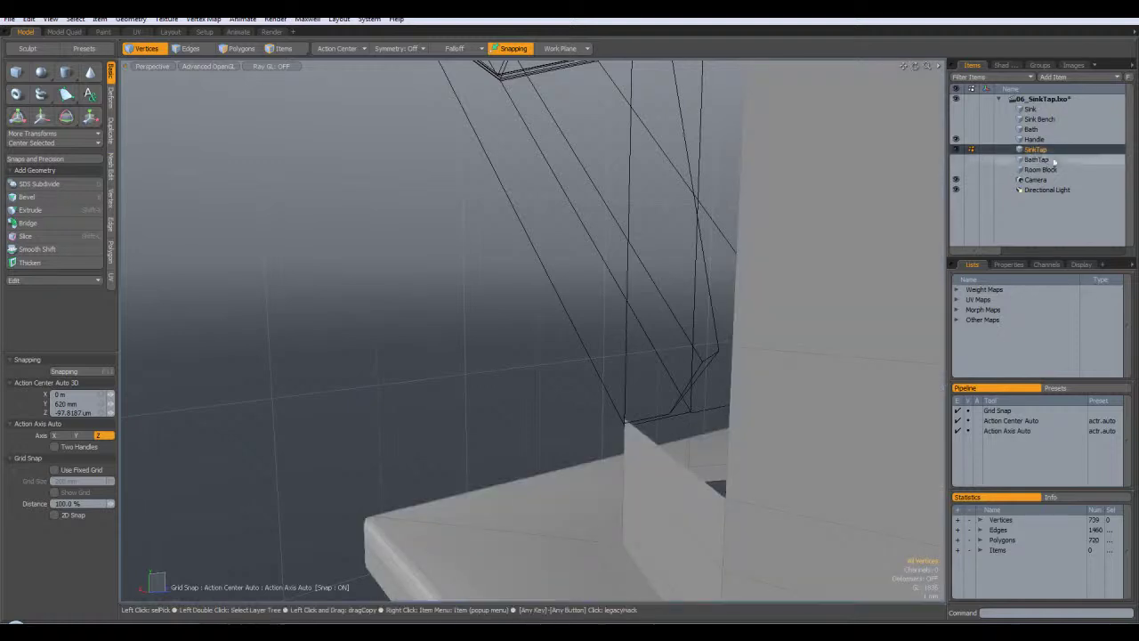
{"action": "left_click", "coordinate": [1039, 140]}
{"action": "key", "text": "1"}
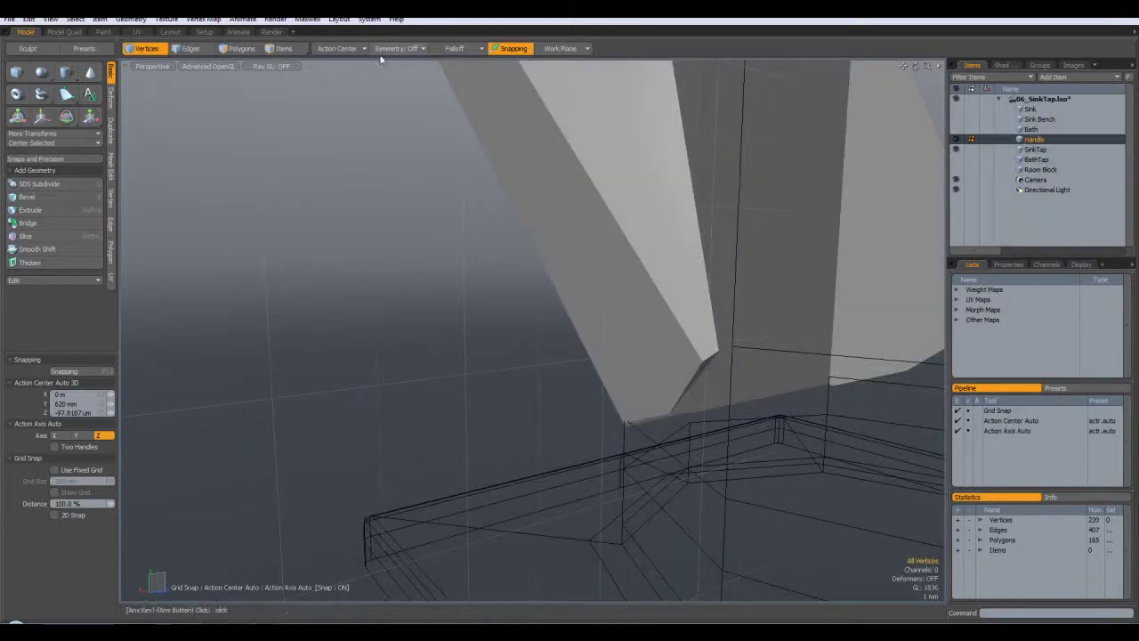
Step: Join the two close vertices at the handle junction's side corner into one averaged vertex
{"action": "left_click", "coordinate": [238, 51]}
{"action": "left_click_drag", "start_coordinate": [551, 293], "coordinate": [574, 276], "text": "alt"}
{"action": "left_click", "coordinate": [149, 47]}
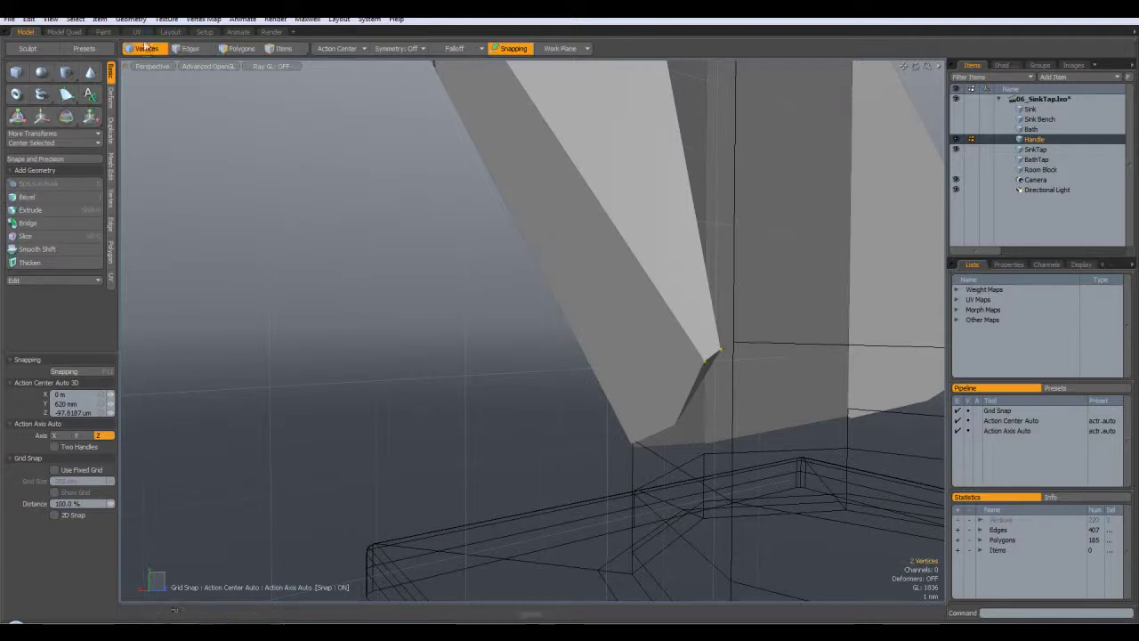
{"action": "left_click", "coordinate": [131, 19]}
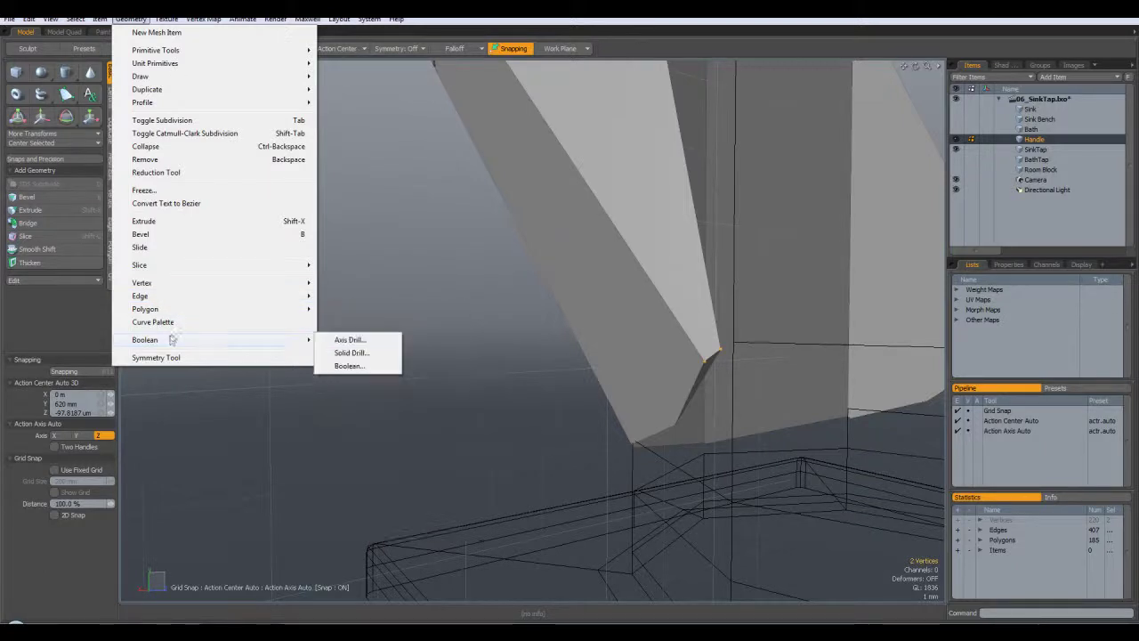
{"action": "mouse_move", "coordinate": [161, 304]}
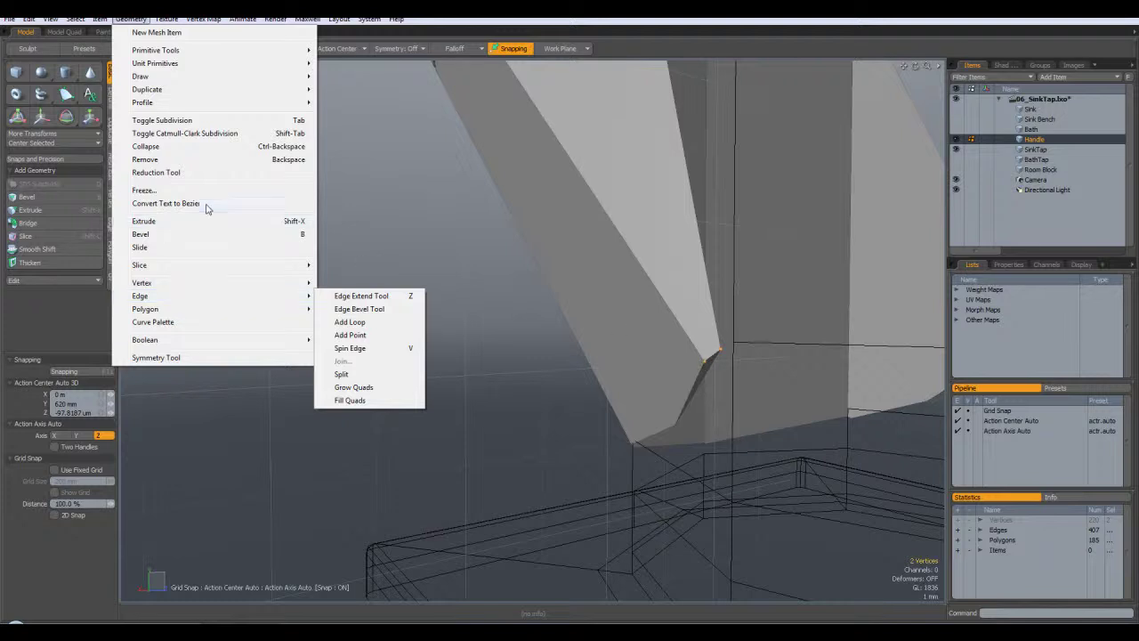
{"action": "left_click", "coordinate": [729, 378]}
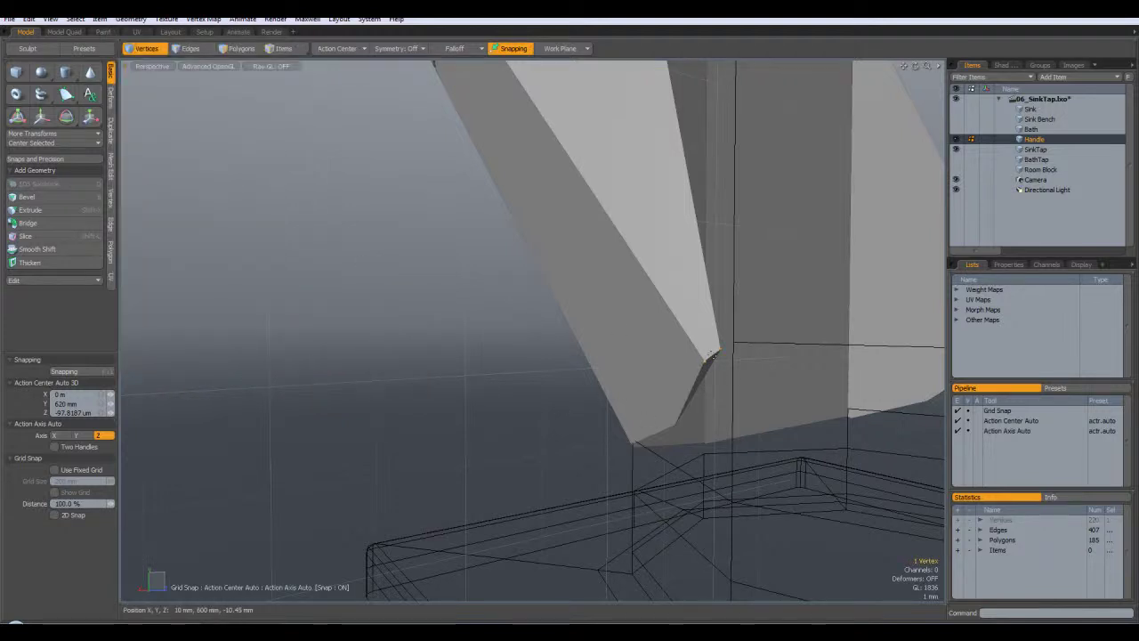
{"action": "left_click", "coordinate": [135, 19]}
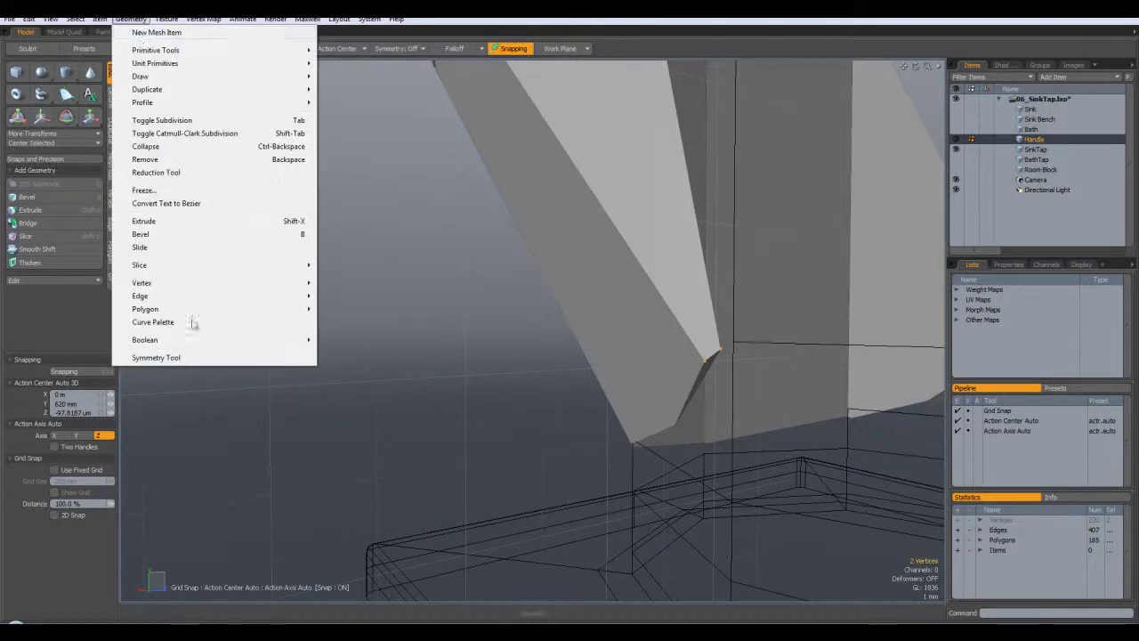
{"action": "mouse_move", "coordinate": [172, 284]}
{"action": "left_click", "coordinate": [342, 366]}
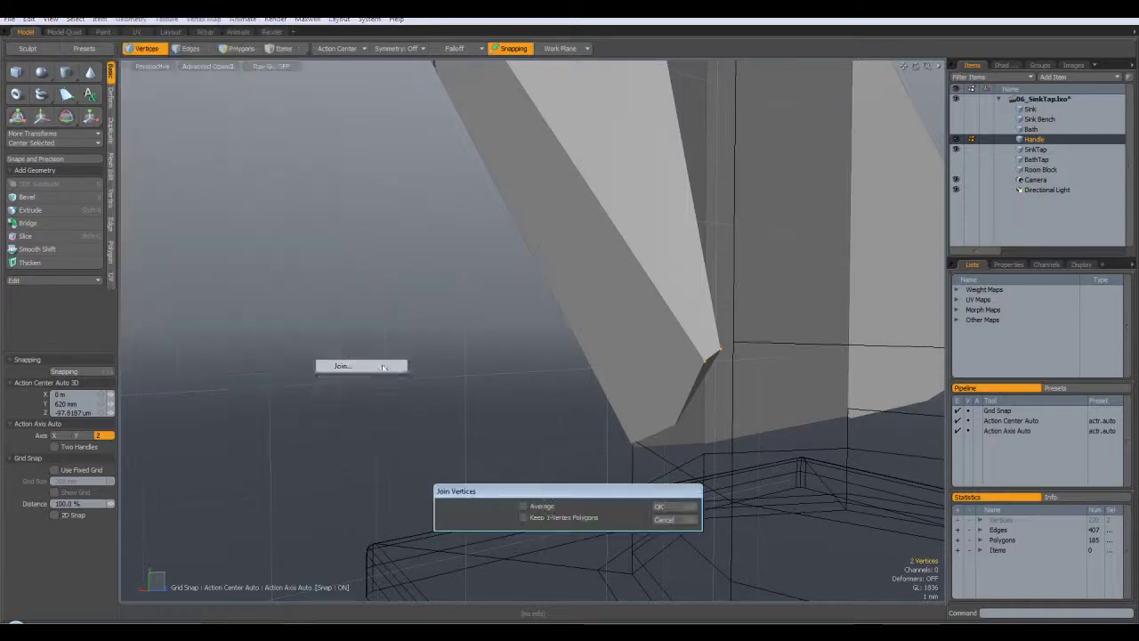
{"action": "left_click", "coordinate": [686, 505]}
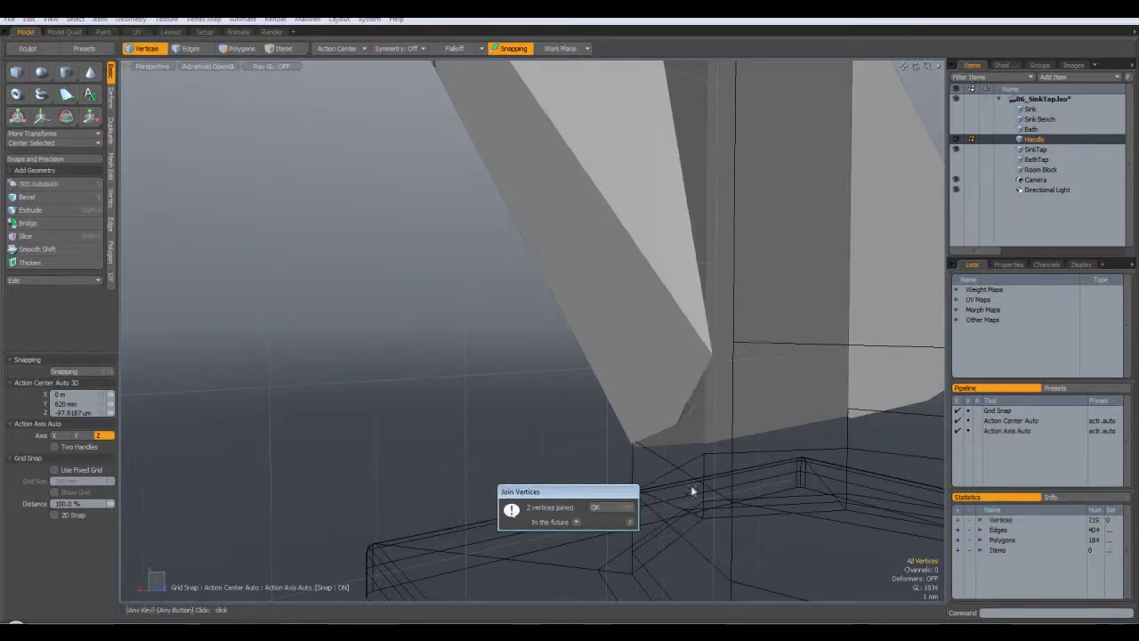
Step: Delete the leftover sliver polygons at the lower junction end of the Handle mesh
{"action": "left_click", "coordinate": [609, 509]}
{"action": "left_click_drag", "start_coordinate": [712, 401], "coordinate": [721, 295], "text": "alt"}
{"action": "key", "text": "1"}
{"action": "left_click", "coordinate": [240, 49]}
{"action": "left_click_drag", "start_coordinate": [407, 272], "coordinate": [614, 239], "text": "alt"}
{"action": "key", "text": "Delete"}
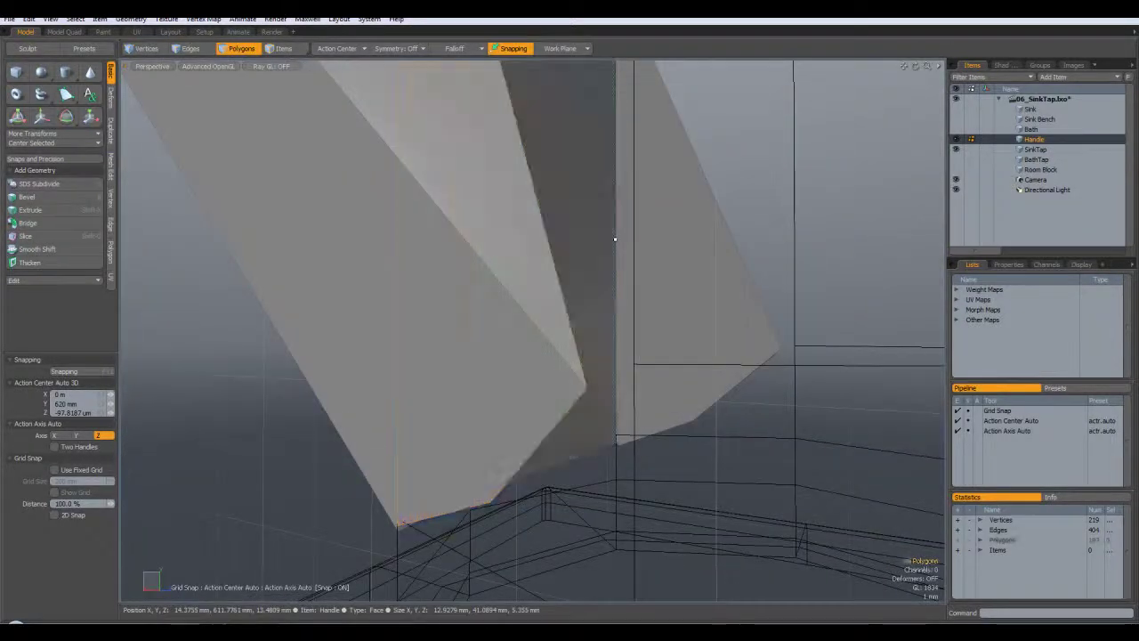
{"action": "scroll", "coordinate": [605, 237], "scroll_direction": "up", "scroll_amount": 6}
{"action": "scroll", "coordinate": [588, 236], "scroll_direction": "down", "scroll_amount": 5}
{"action": "left_click_drag", "start_coordinate": [623, 160], "coordinate": [605, 258]}
{"action": "key", "text": "Delete"}
Step: Join the two close vertices at the handle junction's opposite side corner into one averaged vertex and delete the leftover sliver polygon there
{"action": "key", "text": "2"}
{"action": "key", "text": "3"}
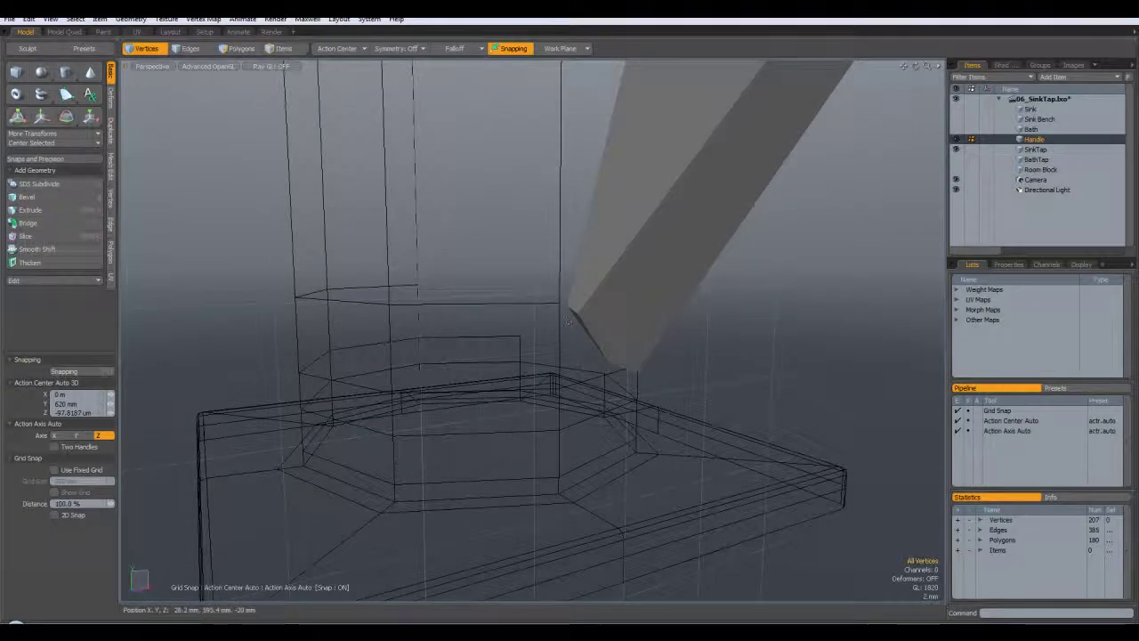
{"action": "left_click_drag", "start_coordinate": [568, 322], "coordinate": [618, 283], "text": "alt"}
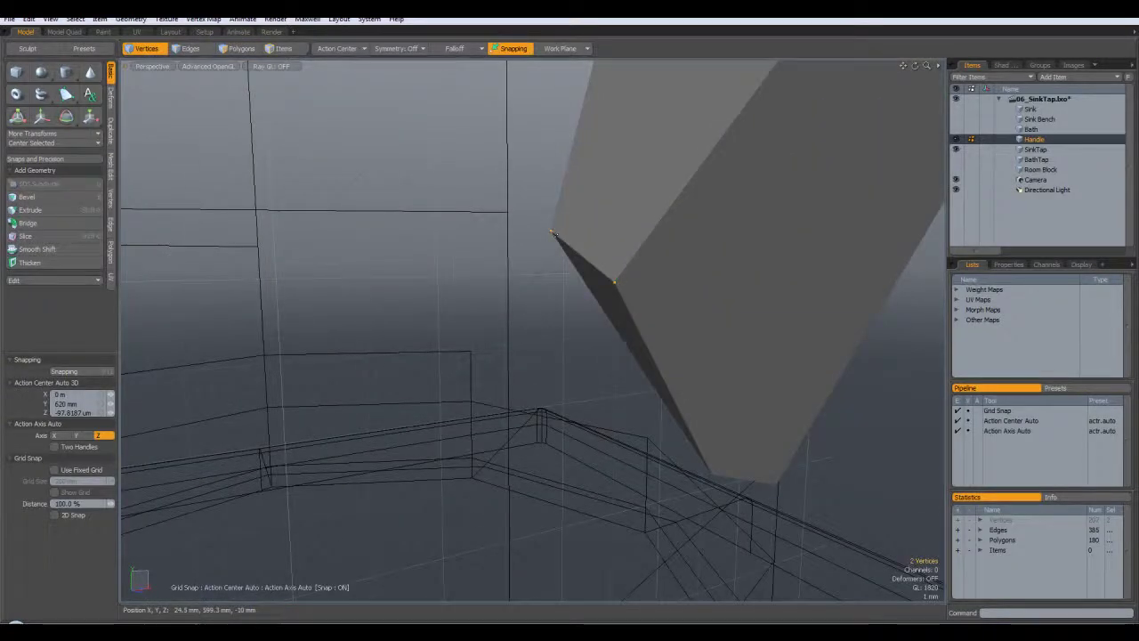
{"action": "left_click", "coordinate": [131, 19]}
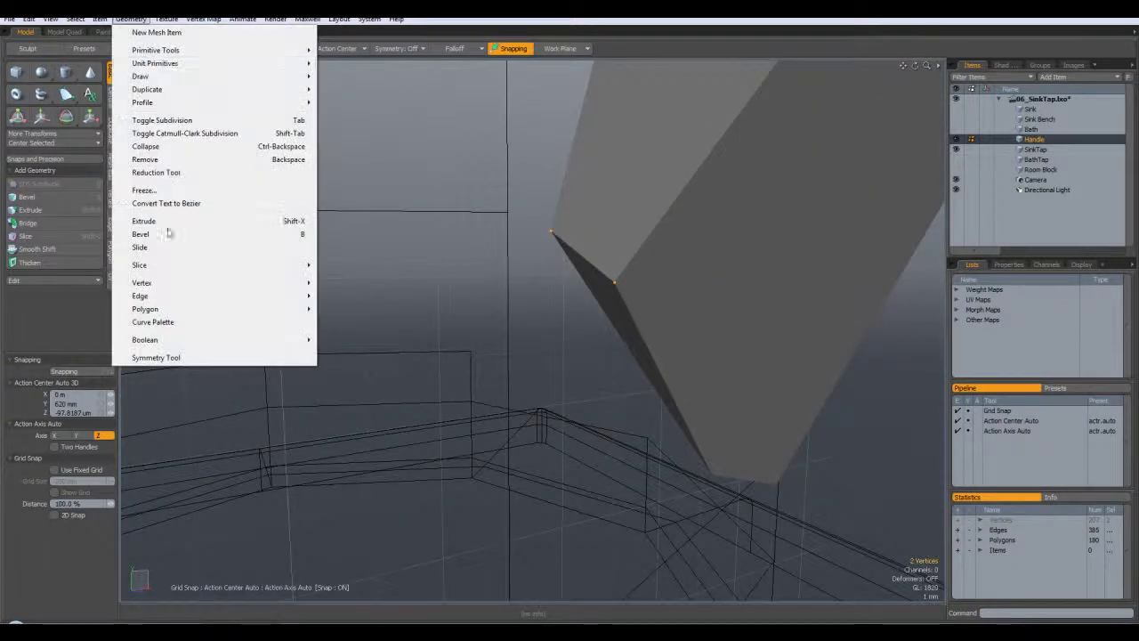
{"action": "mouse_move", "coordinate": [176, 309]}
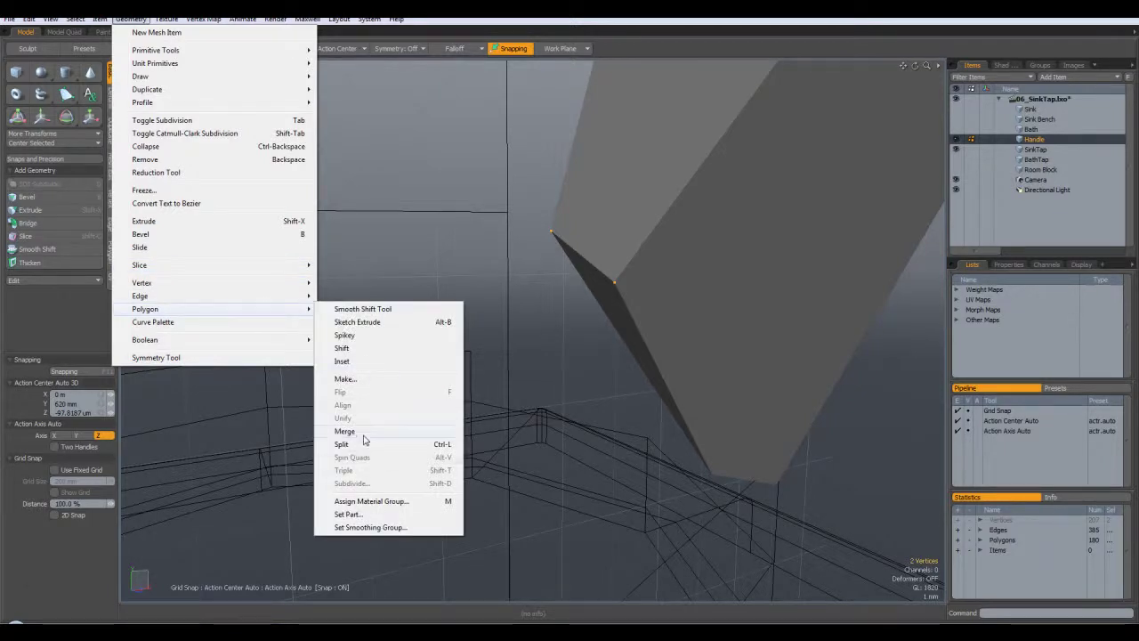
{"action": "mouse_move", "coordinate": [158, 285]}
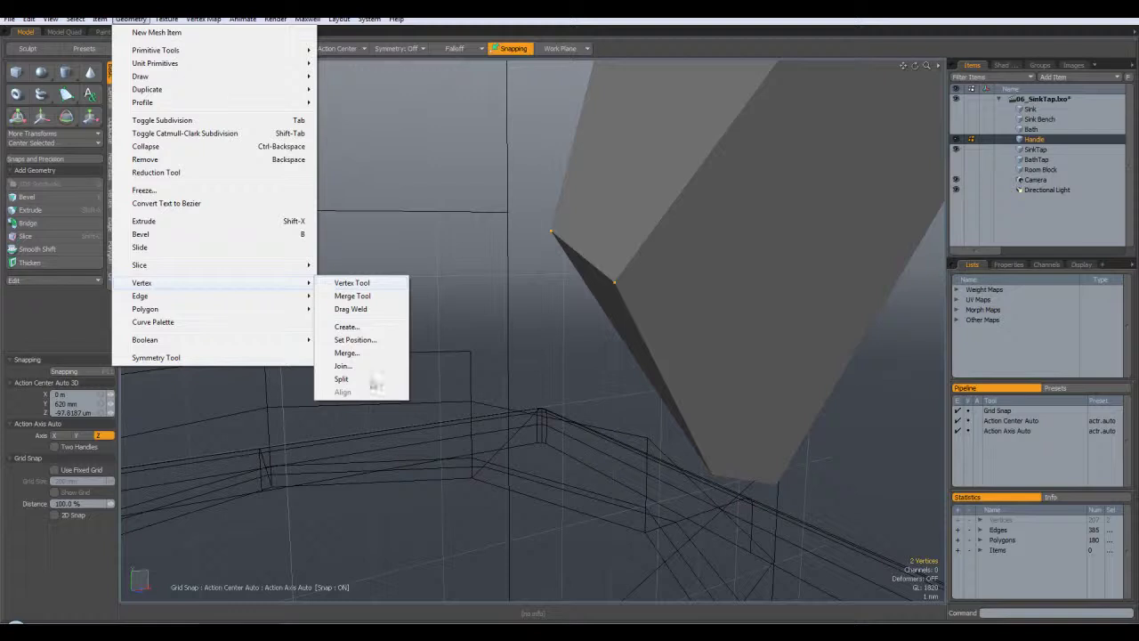
{"action": "left_click", "coordinate": [342, 366]}
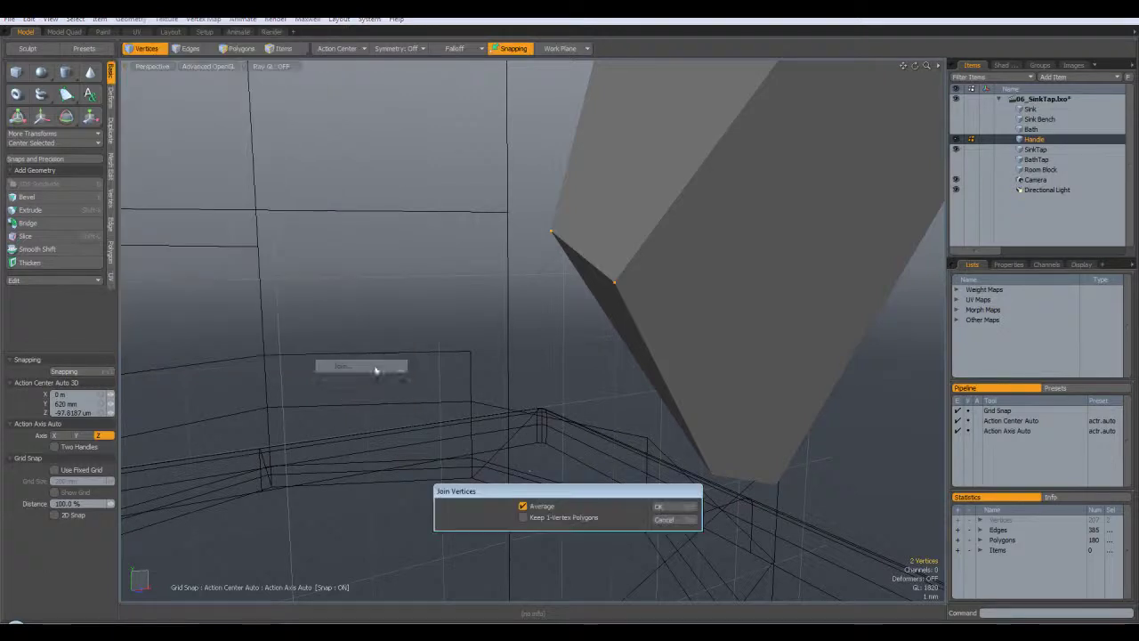
{"action": "left_click", "coordinate": [657, 506]}
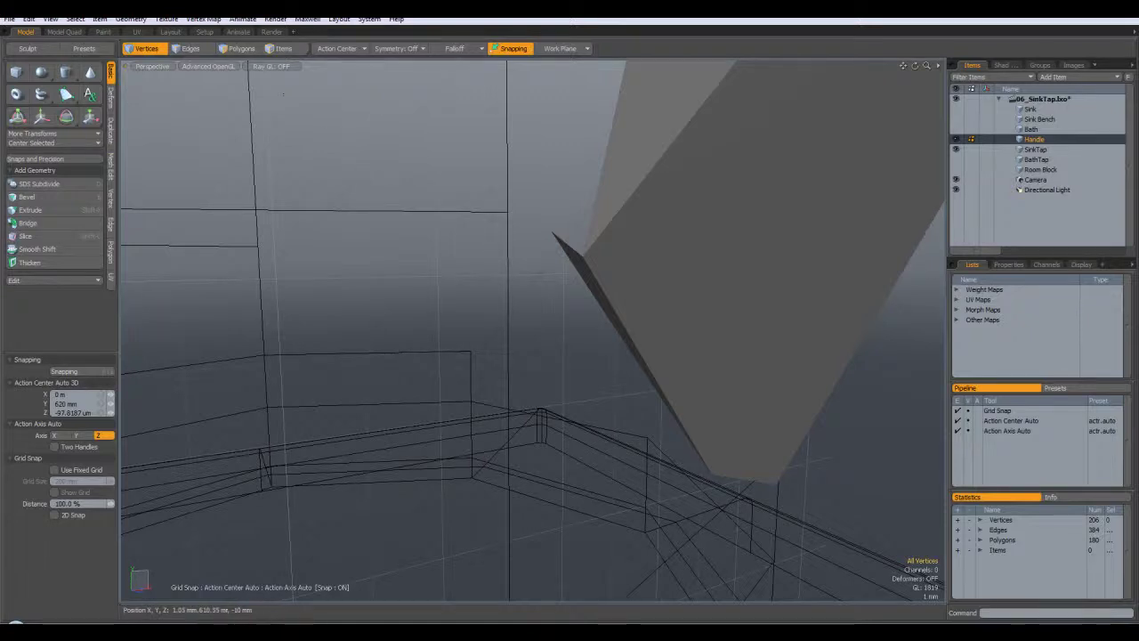
{"action": "left_click", "coordinate": [237, 48]}
{"action": "left_click", "coordinate": [601, 298]}
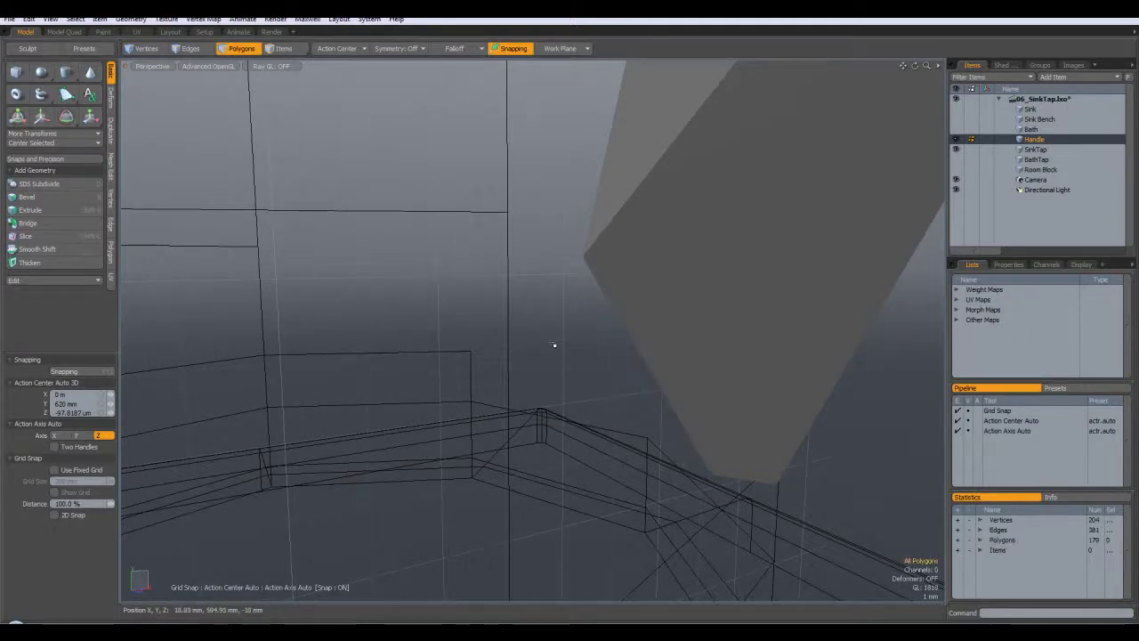
Step: Check the cleaned handle junction with and without subdivision smoothing, and compare its outline with the opening in the SinkTap body
{"action": "left_click_drag", "start_coordinate": [489, 303], "coordinate": [518, 311], "text": "alt"}
{"action": "scroll", "coordinate": [518, 312], "scroll_direction": "down", "scroll_amount": 3}
{"action": "left_click_drag", "start_coordinate": [589, 332], "coordinate": [462, 296], "text": "alt"}
{"action": "key", "text": "Tab"}
{"action": "key", "text": "Tab"}
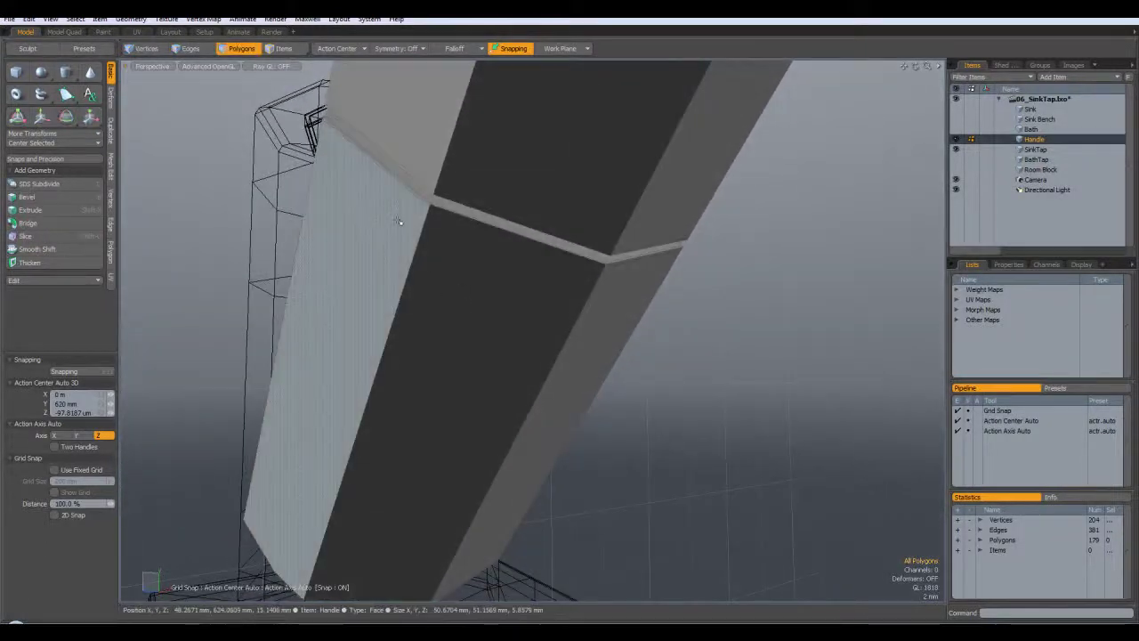
{"action": "left_click_drag", "start_coordinate": [401, 221], "coordinate": [672, 416], "text": "alt"}
{"action": "scroll", "coordinate": [685, 292], "scroll_direction": "down", "scroll_amount": 5}
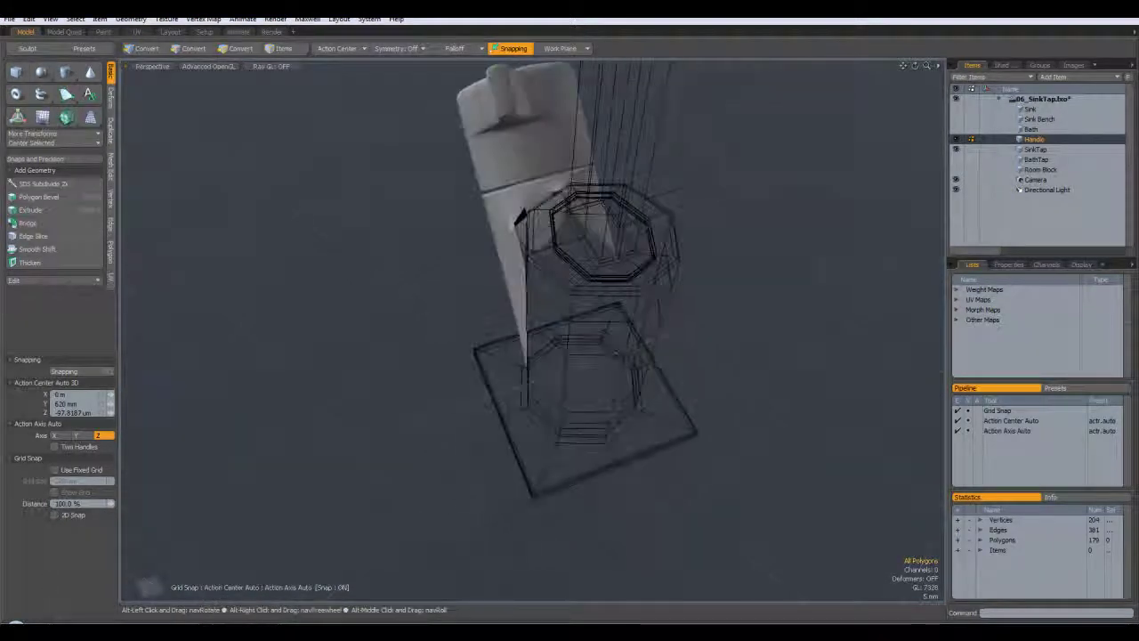
{"action": "mouse_move", "coordinate": [494, 176]}
{"action": "left_mouse_down", "text": "alt"}
{"action": "mouse_move", "coordinate": [530, 224]}
{"action": "mouse_move", "coordinate": [650, 233]}
{"action": "mouse_move", "coordinate": [748, 267]}
{"action": "mouse_move", "coordinate": [763, 209]}
{"action": "left_mouse_up", "text": "alt"}
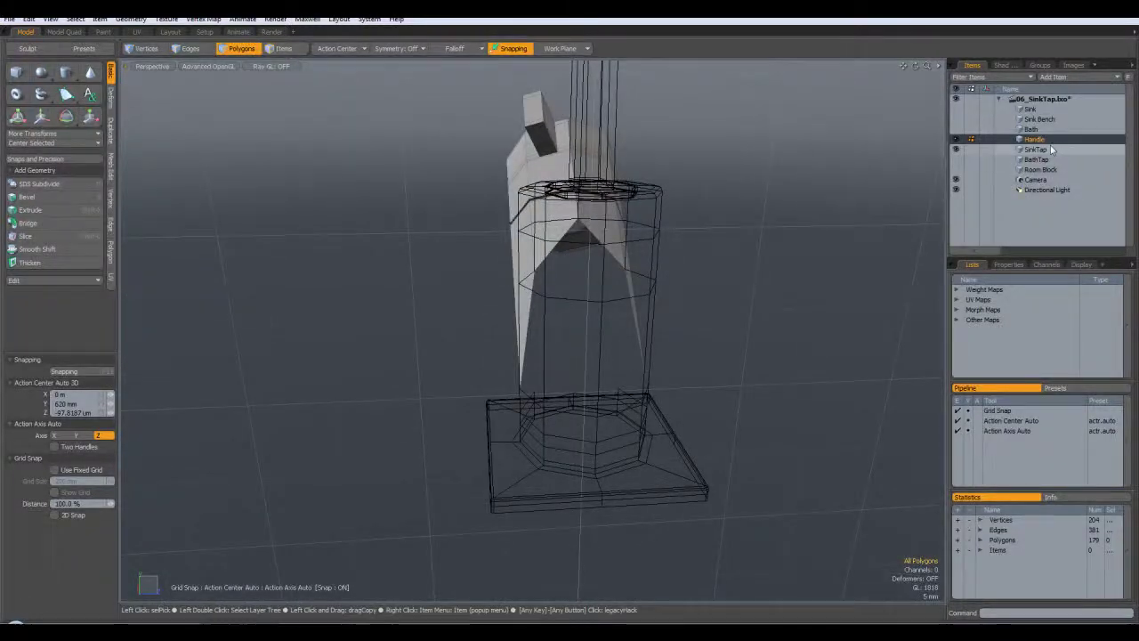
{"action": "left_click", "coordinate": [1035, 150]}
{"action": "mouse_move", "coordinate": [641, 294]}
{"action": "left_mouse_down", "text": "alt"}
{"action": "mouse_move", "coordinate": [685, 250]}
{"action": "mouse_move", "coordinate": [774, 222]}
{"action": "mouse_move", "coordinate": [787, 245]}
{"action": "mouse_move", "coordinate": [810, 232]}
{"action": "mouse_move", "coordinate": [814, 263]}
{"action": "mouse_move", "coordinate": [778, 254]}
{"action": "mouse_move", "coordinate": [636, 386]}
{"action": "mouse_move", "coordinate": [534, 342]}
{"action": "mouse_move", "coordinate": [511, 365]}
{"action": "left_mouse_up", "text": "alt"}
{"action": "scroll", "coordinate": [509, 375], "scroll_direction": "up", "scroll_amount": 3}
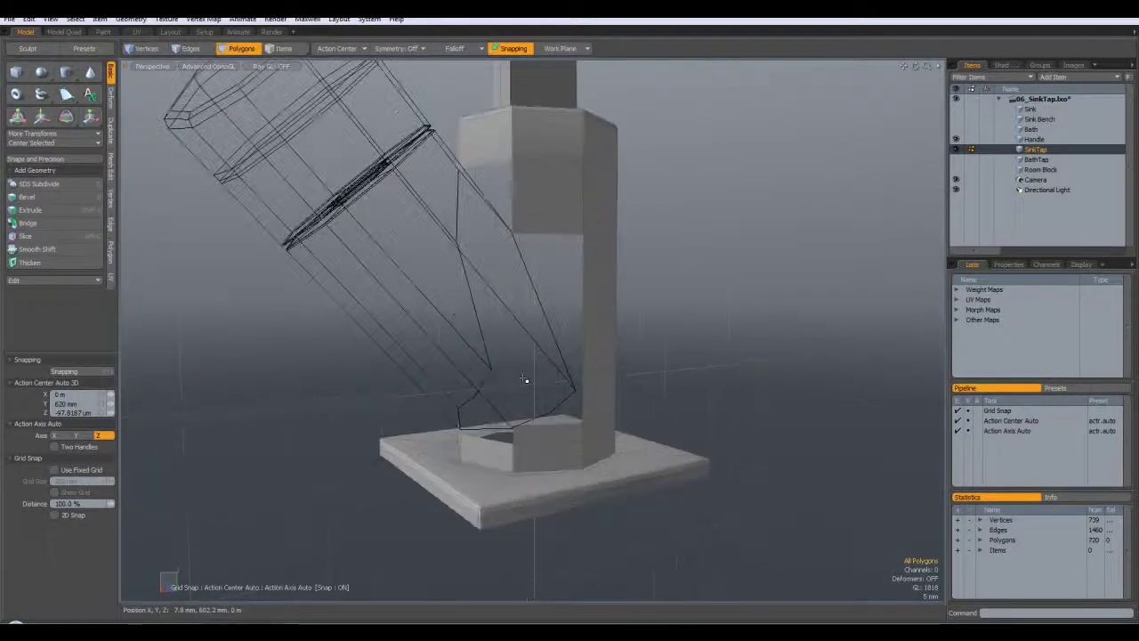
{"action": "left_click_drag", "start_coordinate": [582, 406], "coordinate": [562, 378], "text": "alt"}
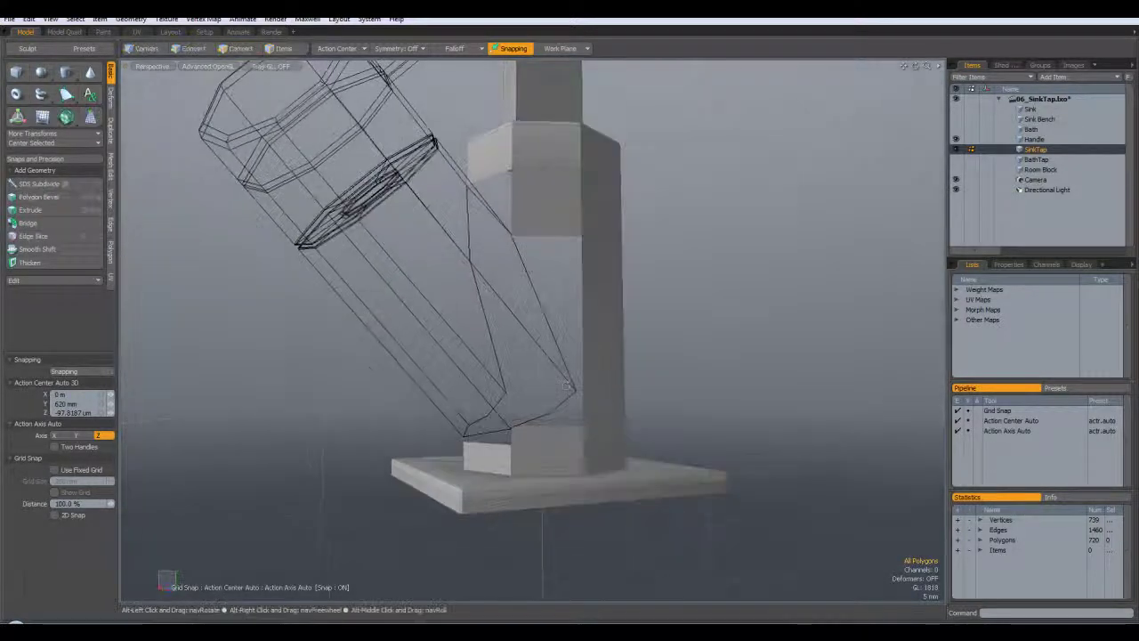
Step: Copy all polygons of the Handle mesh into the SinkTap mesh, keeping the original, and hide the Handle layer
{"action": "left_click", "coordinate": [1033, 139]}
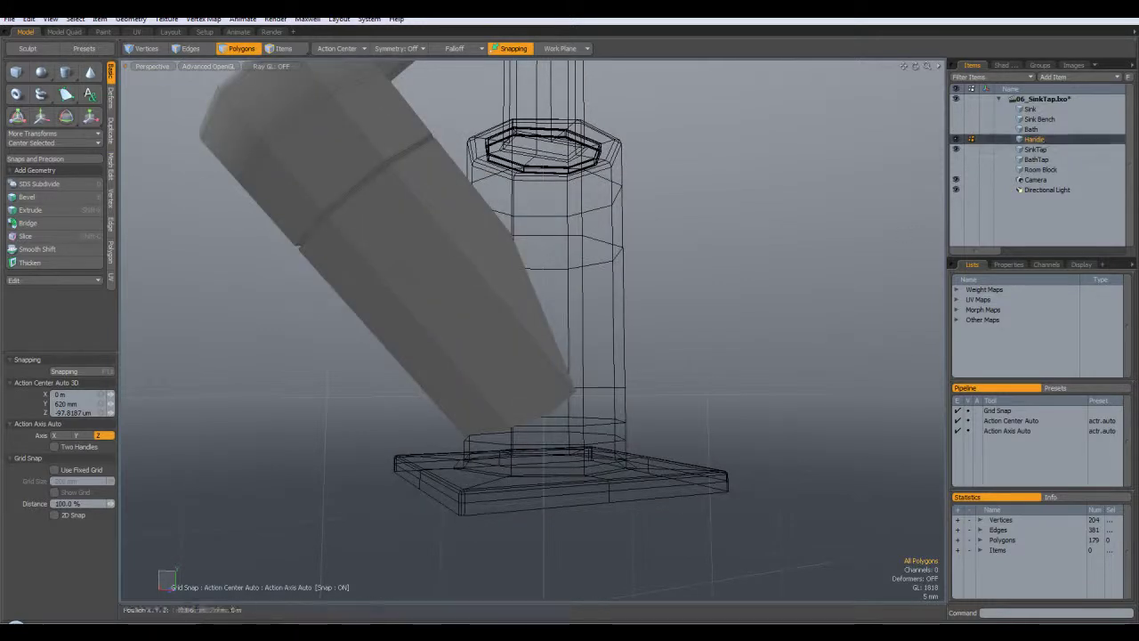
{"action": "left_click", "coordinate": [958, 540]}
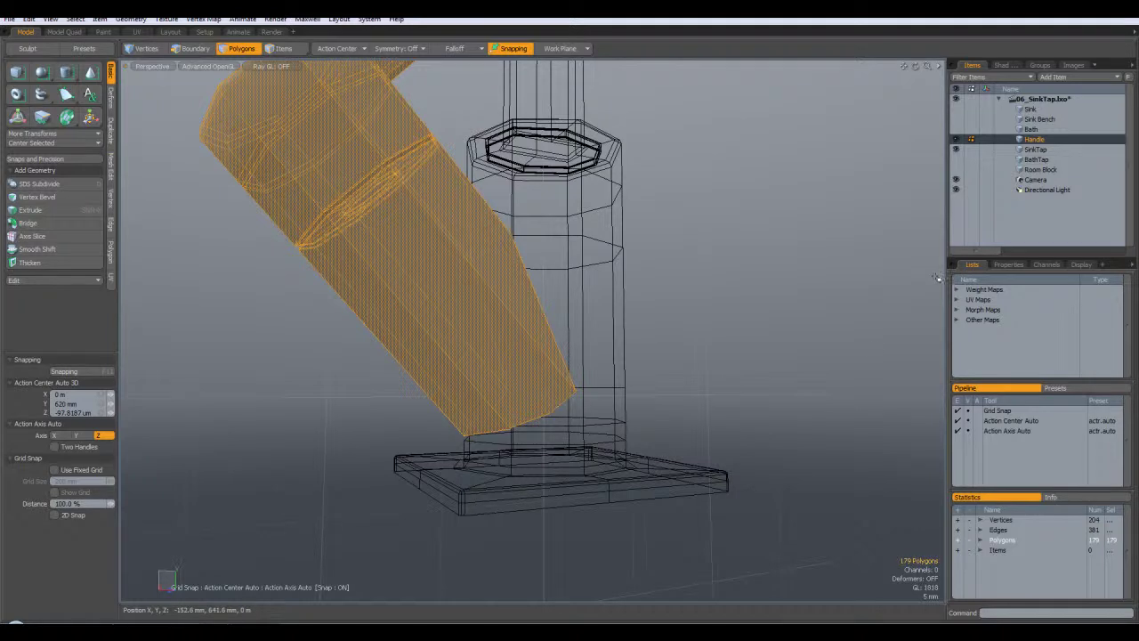
{"action": "key", "text": "ctrl+x"}
{"action": "left_click", "coordinate": [1046, 146]}
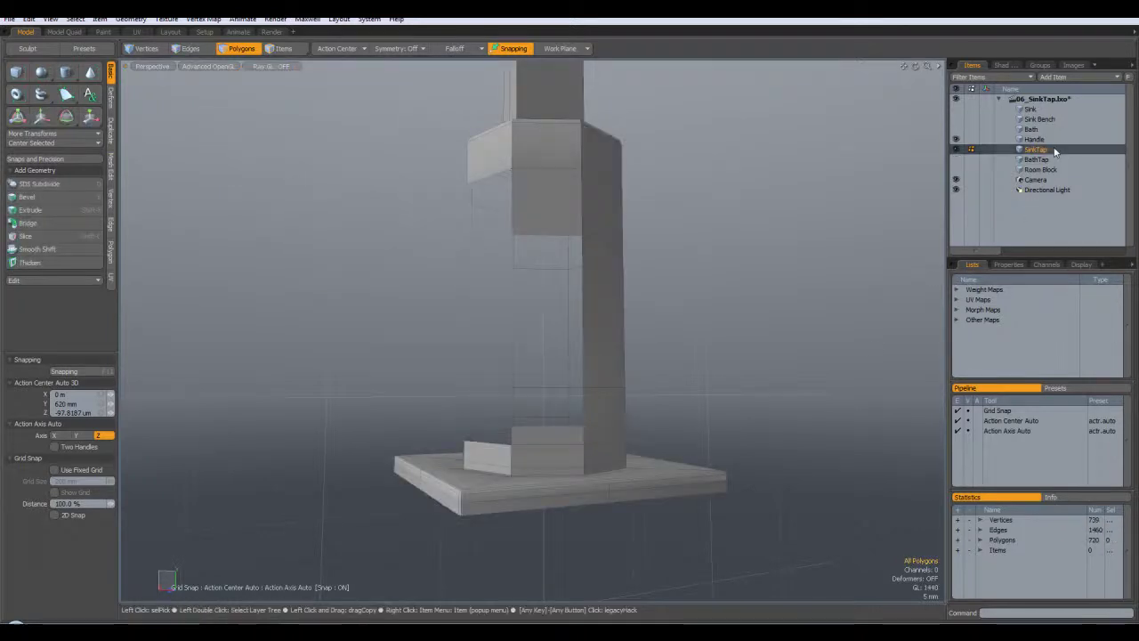
{"action": "left_click", "coordinate": [1036, 140]}
{"action": "key", "text": "ctrl+v"}
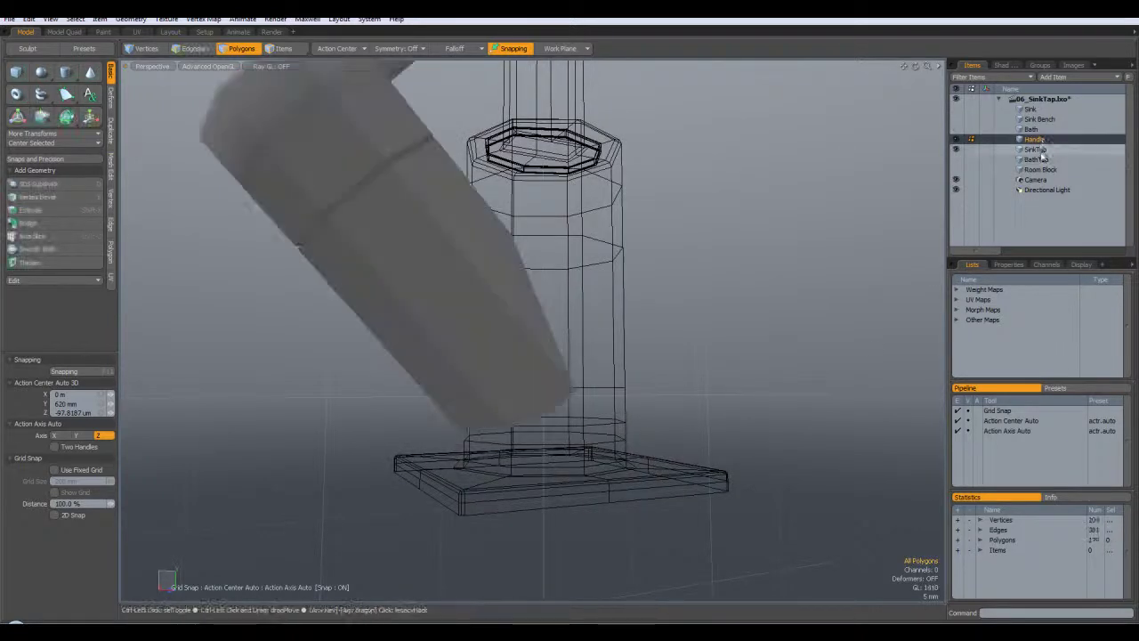
{"action": "left_click", "coordinate": [1037, 149]}
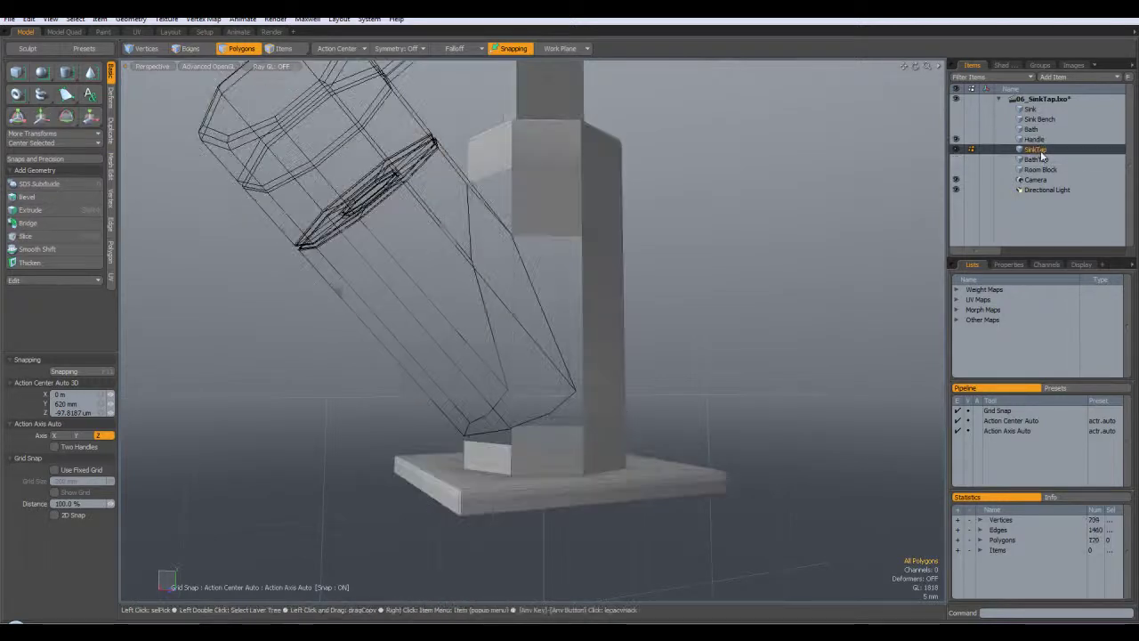
{"action": "key", "text": "ctrl+v"}
{"action": "left_click", "coordinate": [955, 141]}
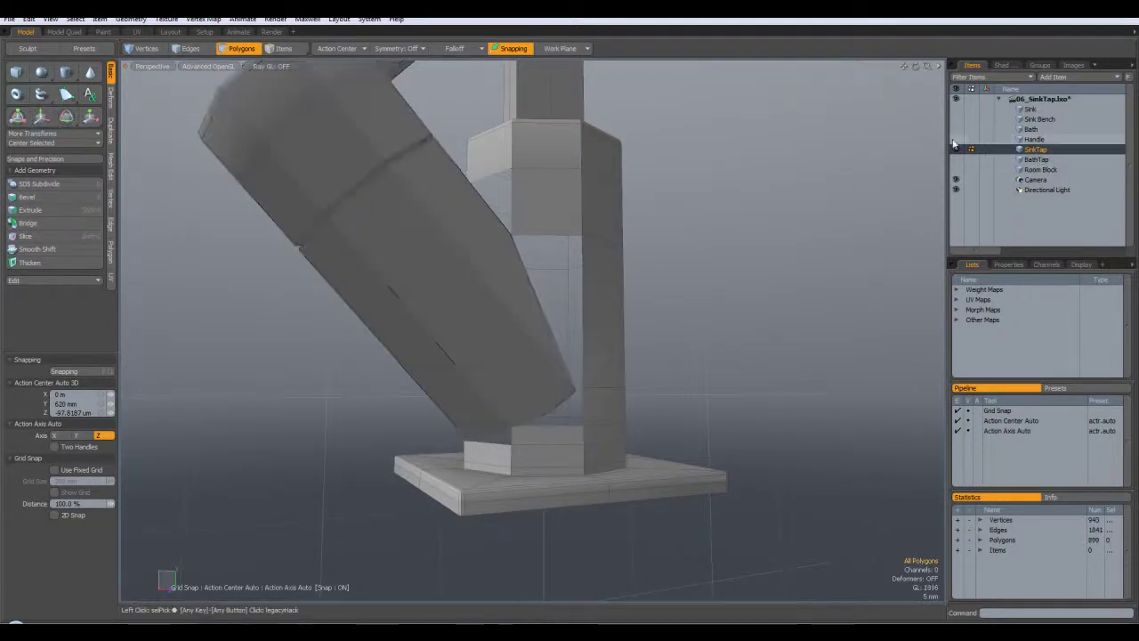
{"action": "left_click", "coordinate": [1033, 140]}
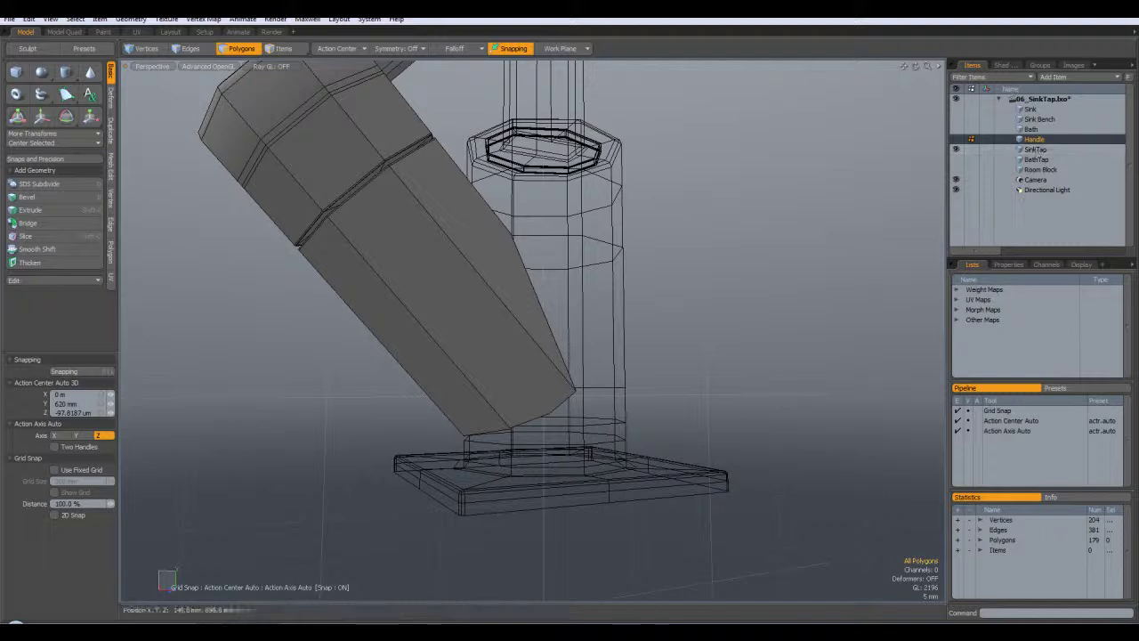
{"action": "left_click", "coordinate": [1037, 149]}
Step: Examine the lower corner where the pasted handle meets the tap body's collar, checking the corner vertex's position with the Move tool
{"action": "left_click_drag", "start_coordinate": [476, 133], "coordinate": [504, 216], "text": "alt"}
{"action": "scroll", "coordinate": [504, 217], "scroll_direction": "up", "scroll_amount": 3}
{"action": "left_click_drag", "start_coordinate": [643, 373], "coordinate": [498, 378], "text": "alt"}
{"action": "scroll", "coordinate": [486, 387], "scroll_direction": "up", "scroll_amount": 5}
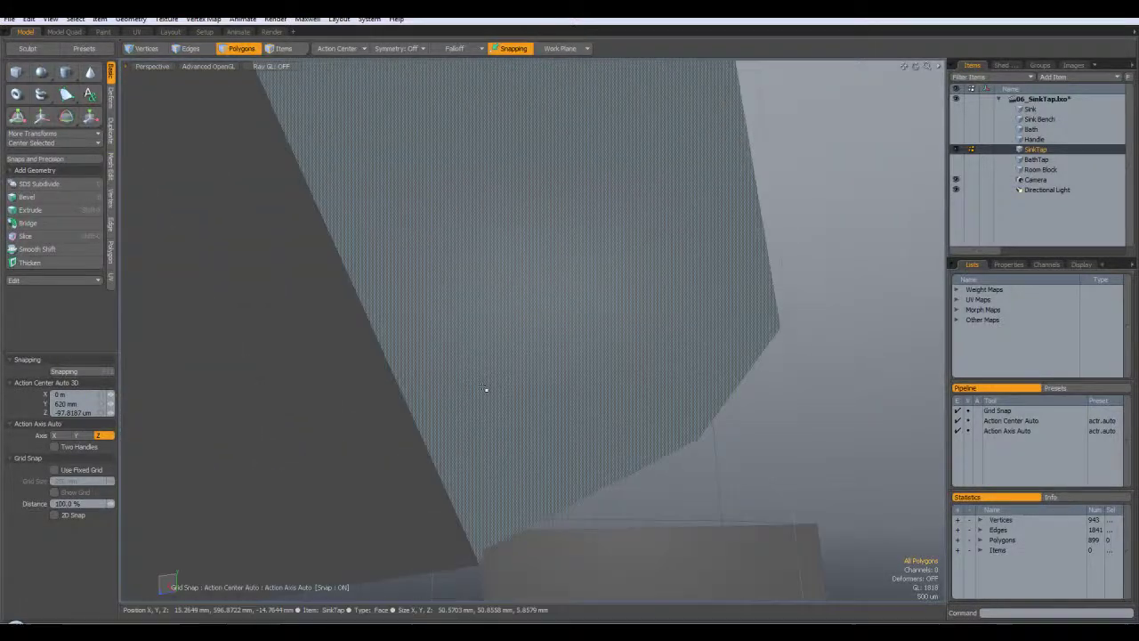
{"action": "left_click_drag", "start_coordinate": [582, 467], "coordinate": [645, 260], "text": "alt"}
{"action": "left_click", "coordinate": [138, 50]}
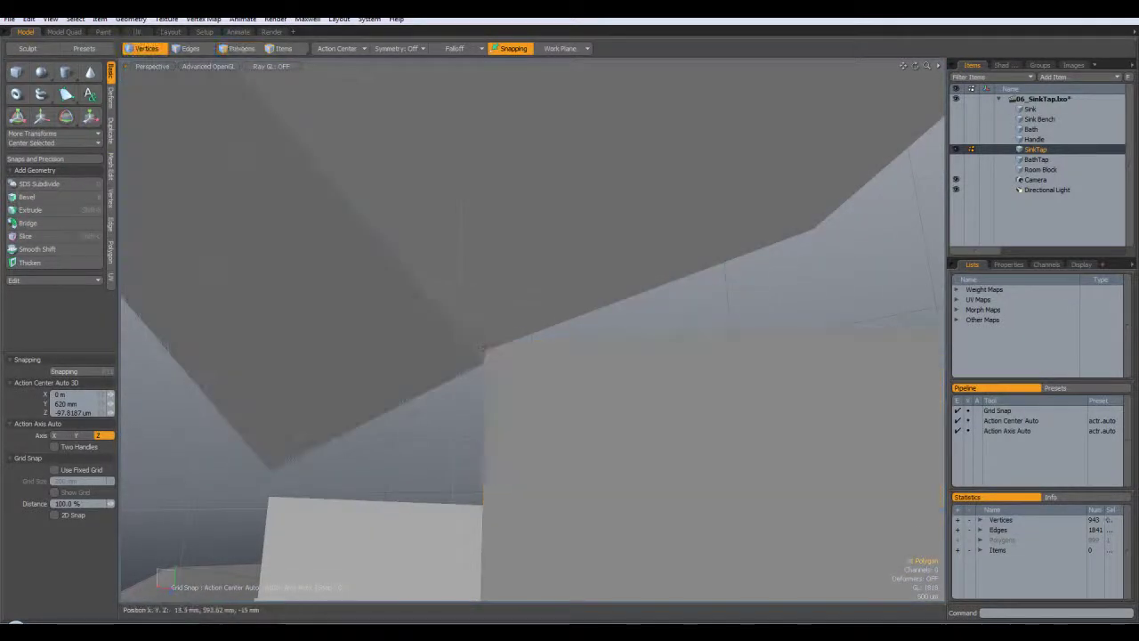
{"action": "left_click_drag", "start_coordinate": [551, 373], "coordinate": [481, 371], "text": "alt"}
{"action": "left_click_drag", "start_coordinate": [502, 329], "coordinate": [714, 307], "text": "alt"}
{"action": "key", "text": "w"}
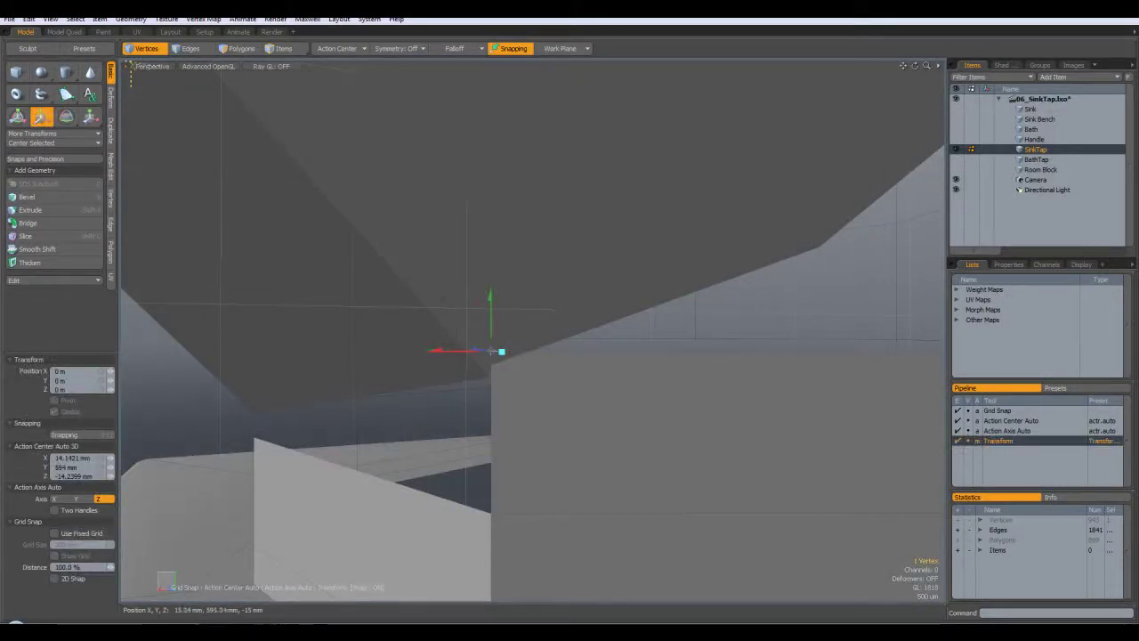
{"action": "key", "text": "Escape"}
Step: Join the close handle and collar vertices at the lower junction corner on the tap's other side into one averaged vertex
{"action": "left_click_drag", "start_coordinate": [579, 354], "coordinate": [534, 304], "text": "alt"}
{"action": "key", "text": "w"}
{"action": "left_click_drag", "start_coordinate": [569, 269], "coordinate": [565, 284]}
{"action": "key", "text": "q"}
{"action": "left_click", "coordinate": [578, 294]}
{"action": "left_click_drag", "start_coordinate": [612, 313], "coordinate": [505, 305], "text": "alt"}
{"action": "scroll", "coordinate": [577, 302], "scroll_direction": "up", "scroll_amount": 2}
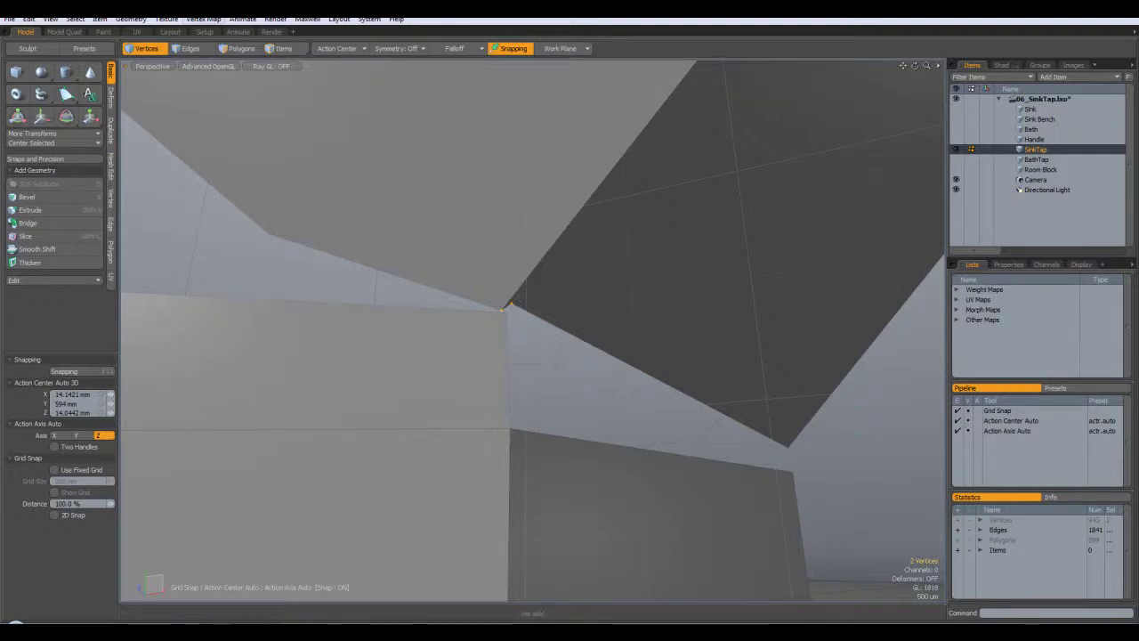
{"action": "left_click", "coordinate": [130, 19]}
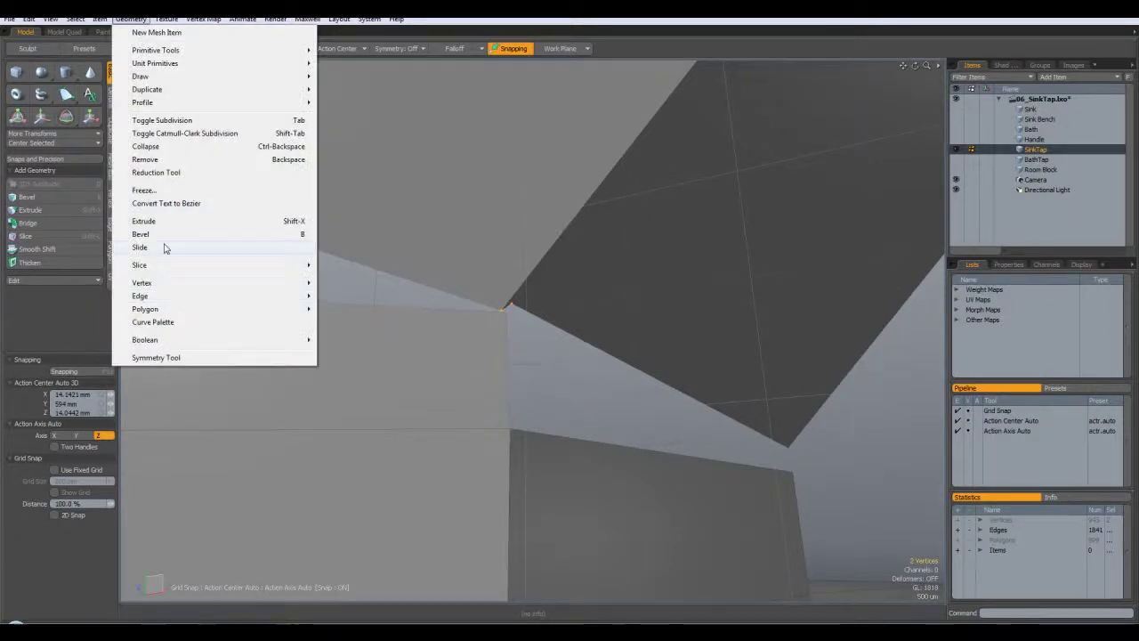
{"action": "mouse_move", "coordinate": [176, 285]}
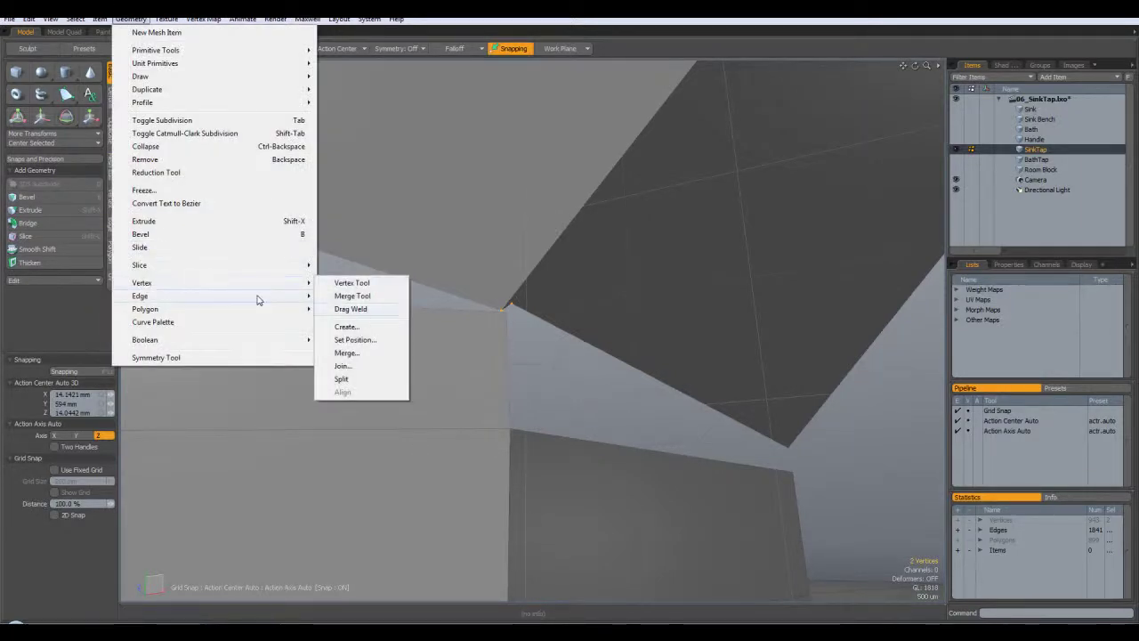
{"action": "mouse_move", "coordinate": [298, 281]}
{"action": "left_click", "coordinate": [360, 358]}
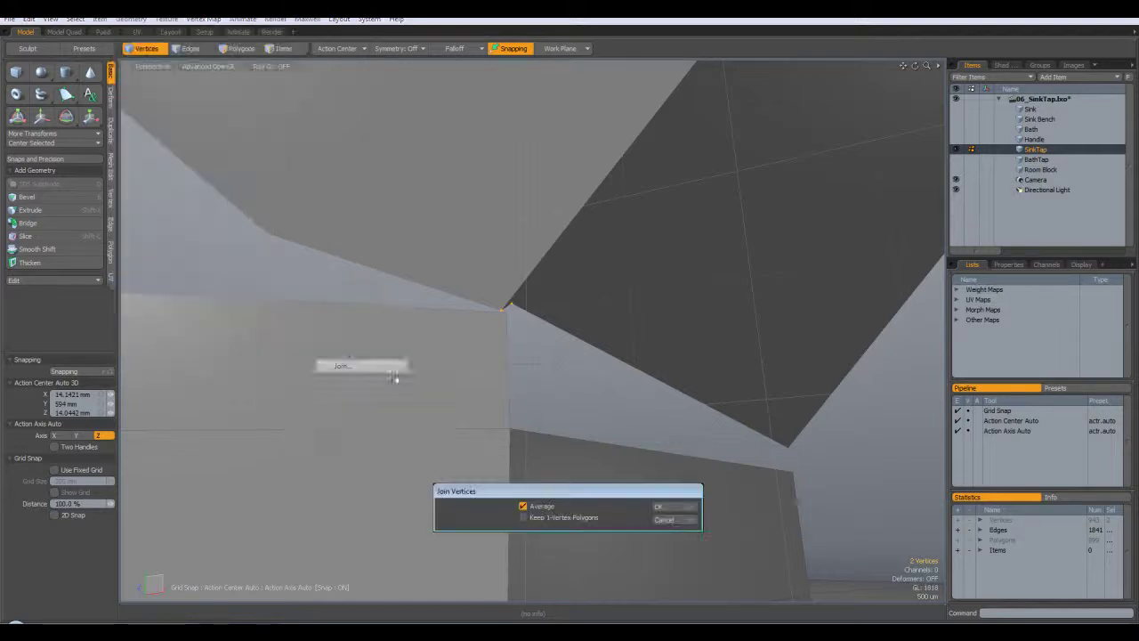
{"action": "left_click", "coordinate": [674, 508]}
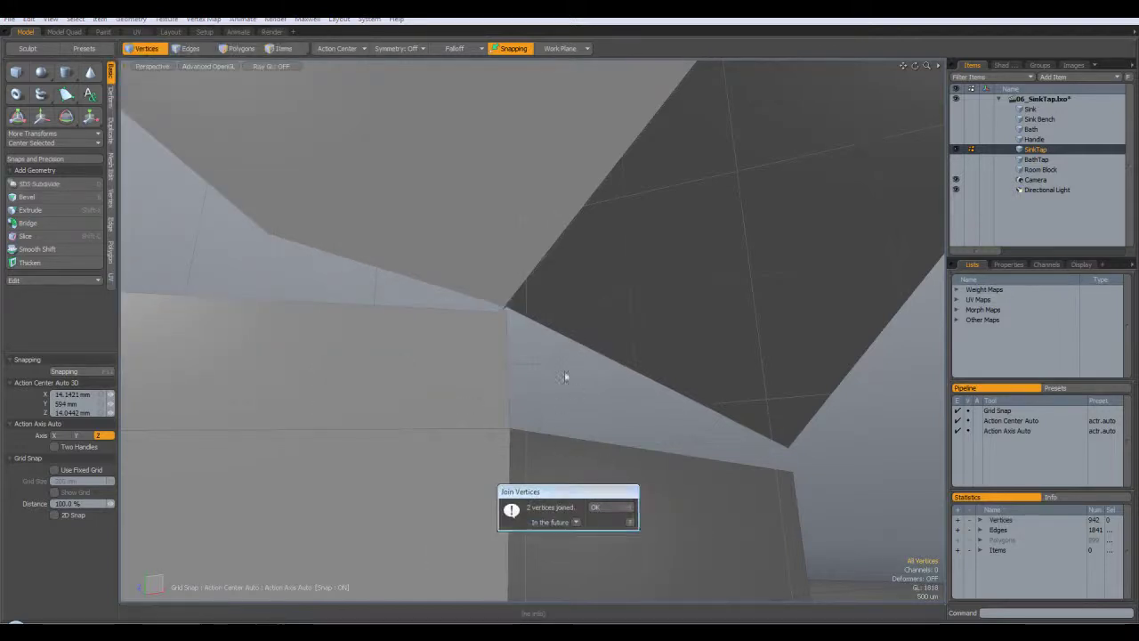
{"action": "left_click", "coordinate": [623, 505]}
Step: Delete the stray edge hanging at the joined lower corner of the handle junction in the SinkTap mesh
{"action": "left_click_drag", "start_coordinate": [574, 371], "coordinate": [431, 351], "text": "alt"}
{"action": "scroll", "coordinate": [537, 346], "scroll_direction": "up", "scroll_amount": 3}
{"action": "left_click", "coordinate": [236, 49]}
{"action": "left_click", "coordinate": [676, 267]}
{"action": "left_click_drag", "start_coordinate": [677, 267], "coordinate": [620, 431], "text": "alt"}
{"action": "left_click", "coordinate": [620, 430]}
{"action": "left_click", "coordinate": [561, 333]}
{"action": "scroll", "coordinate": [561, 342], "scroll_direction": "up", "scroll_amount": 1}
{"action": "left_click", "coordinate": [562, 398]}
{"action": "scroll", "coordinate": [546, 362], "scroll_direction": "up", "scroll_amount": 2}
{"action": "left_click_drag", "start_coordinate": [545, 362], "coordinate": [172, 412], "text": "alt"}
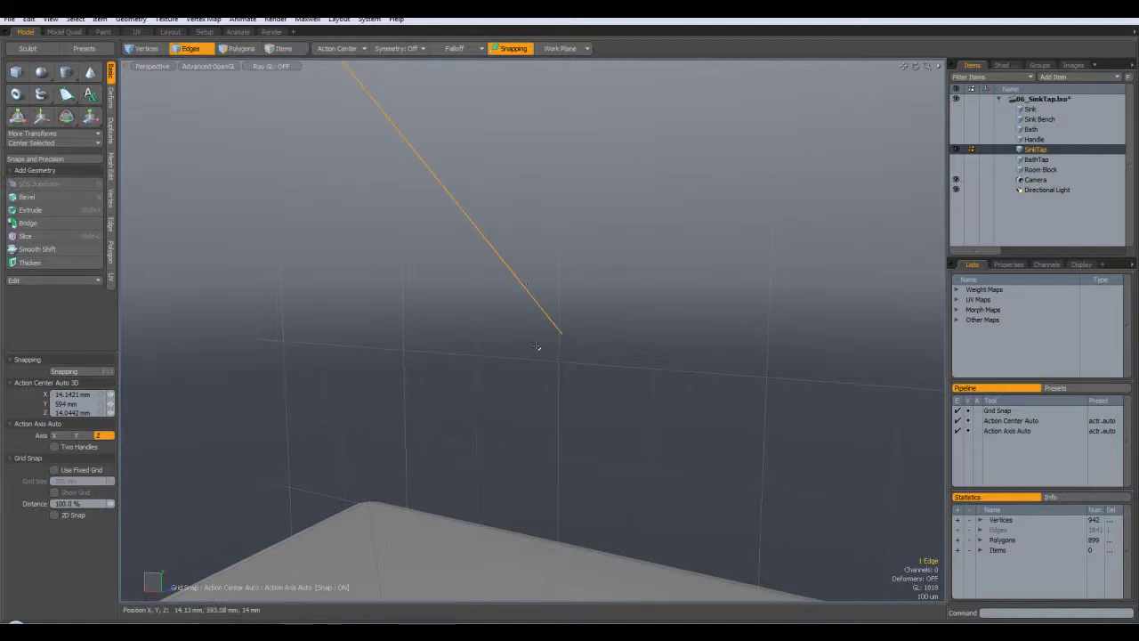
{"action": "left_click_drag", "start_coordinate": [540, 297], "coordinate": [579, 125], "text": "alt"}
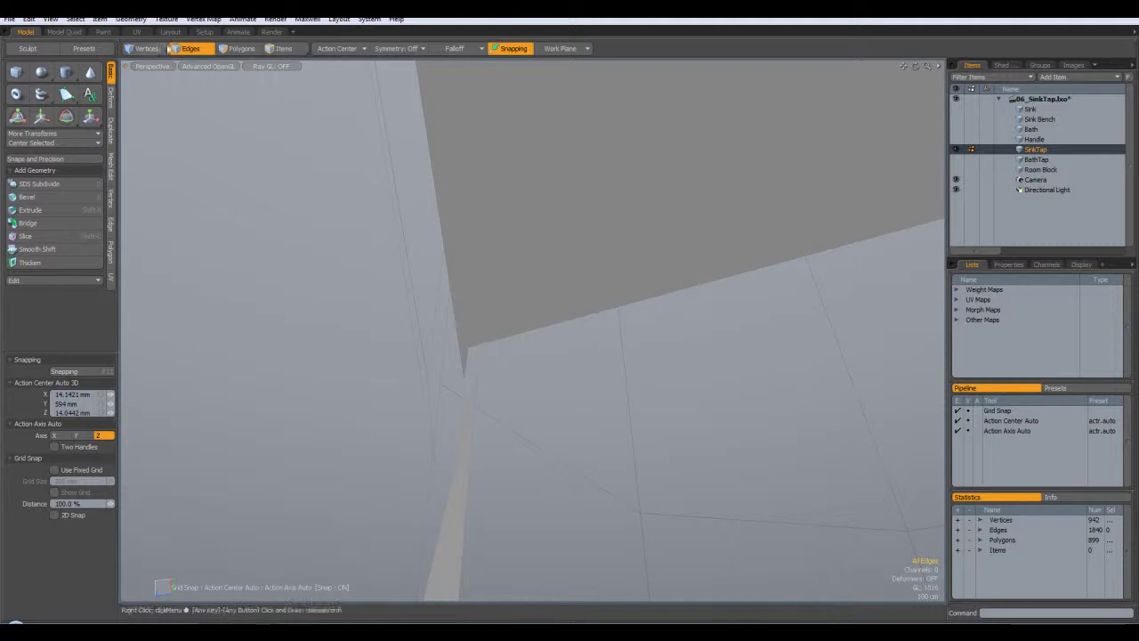
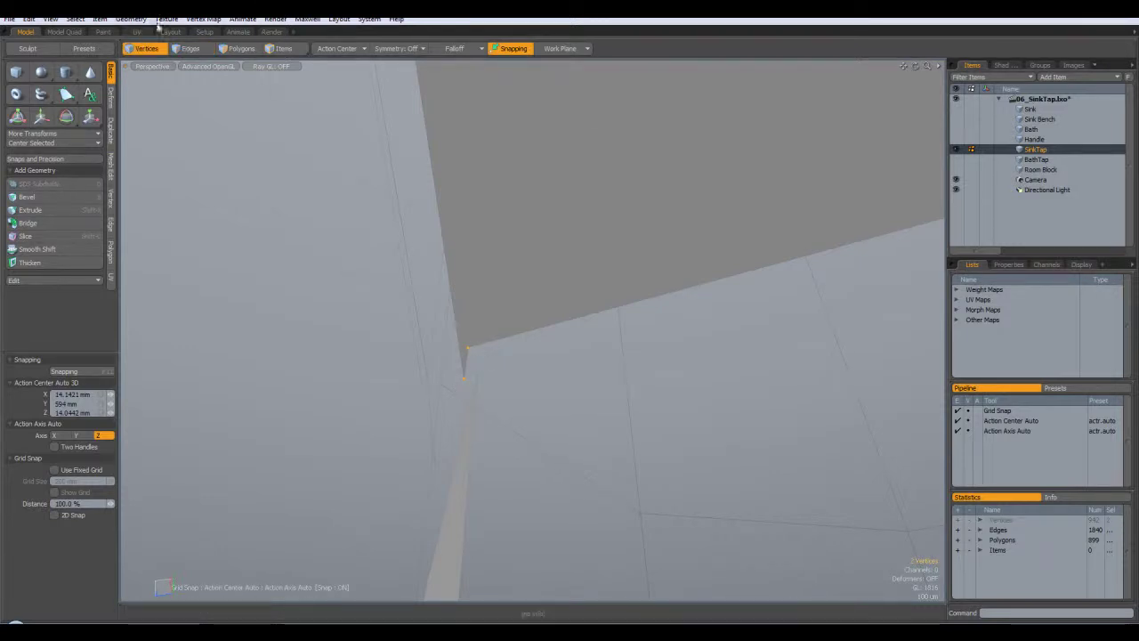
Step: Join the two remaining close vertices at the same lower junction corner into one averaged vertex
{"action": "left_click", "coordinate": [131, 18]}
{"action": "mouse_move", "coordinate": [288, 291]}
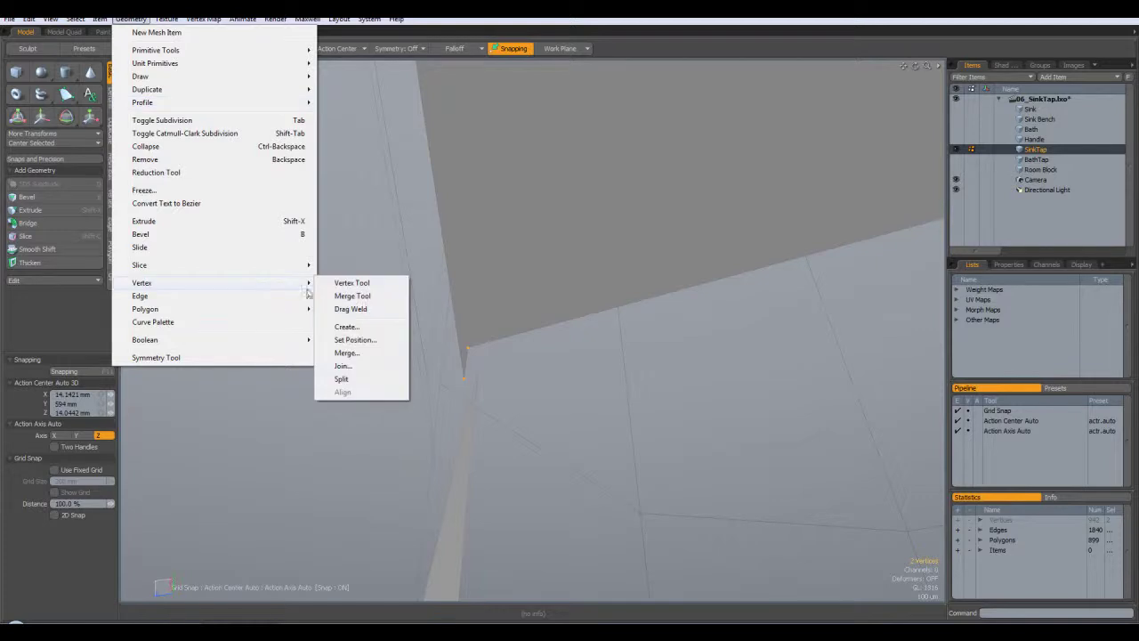
{"action": "left_click", "coordinate": [344, 365]}
{"action": "left_click", "coordinate": [669, 506]}
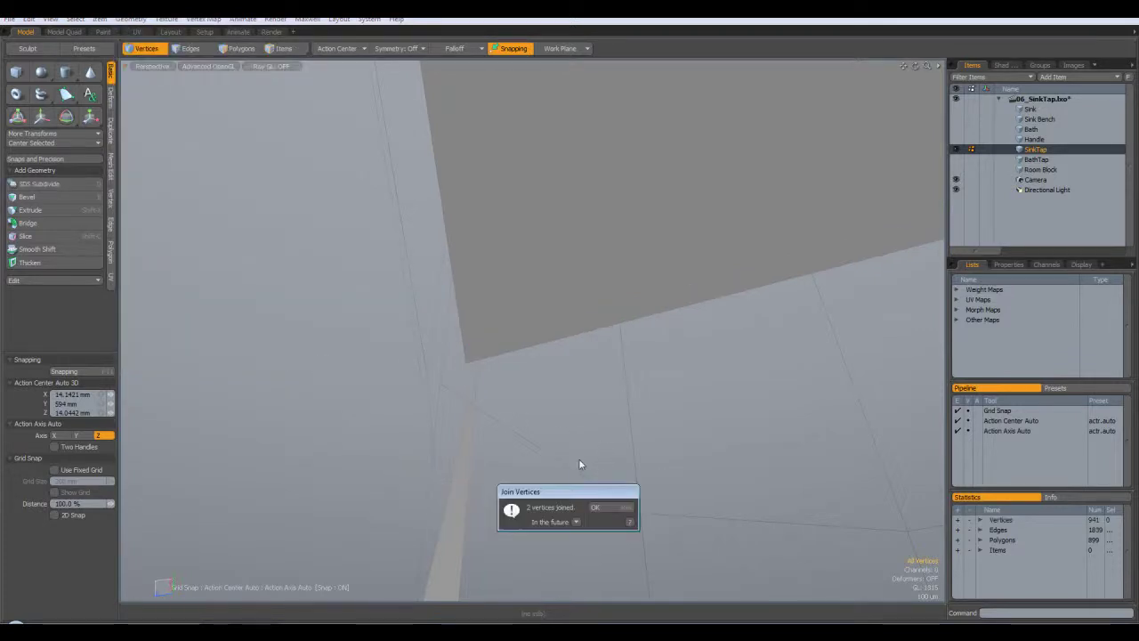
{"action": "key", "text": "Return"}
{"action": "scroll", "coordinate": [570, 409], "scroll_direction": "down", "scroll_amount": 5}
{"action": "left_click_drag", "start_coordinate": [546, 376], "coordinate": [632, 425], "text": "alt"}
{"action": "scroll", "coordinate": [534, 356], "scroll_direction": "down", "scroll_amount": 5}
{"action": "left_click_drag", "start_coordinate": [570, 338], "coordinate": [587, 356], "text": "alt"}
{"action": "left_click_drag", "start_coordinate": [552, 205], "coordinate": [580, 332], "text": "alt"}
{"action": "scroll", "coordinate": [580, 331], "scroll_direction": "up", "scroll_amount": 5}
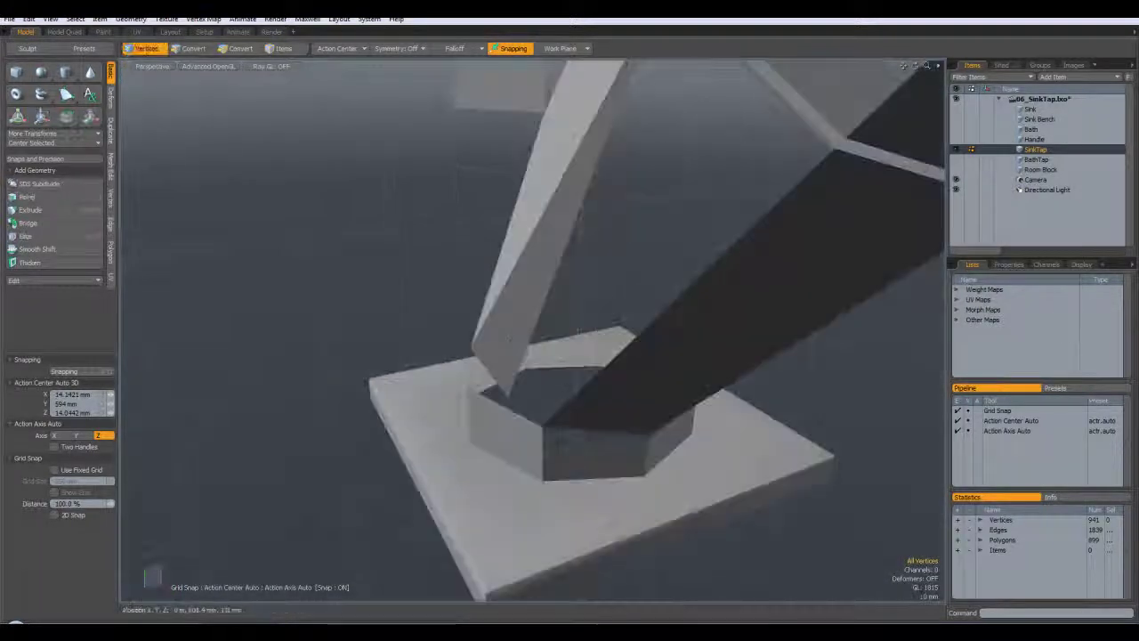
Step: Delete the small polygon at the lower tip of the handle's light-coloured side strip above the collar
{"action": "left_click", "coordinate": [514, 308]}
{"action": "left_click_drag", "start_coordinate": [513, 308], "coordinate": [754, 153], "text": "alt"}
{"action": "key", "text": "Delete"}
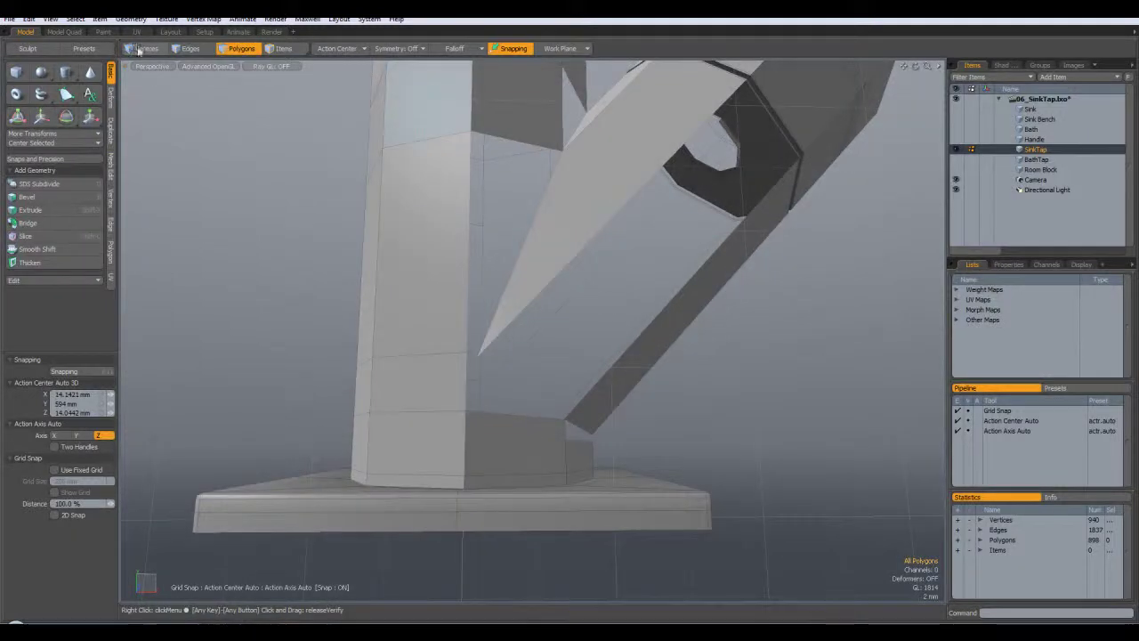
Step: Join the two close handle and collar vertices at the collar's upper corner beneath the handle's dark side strip into one averaged vertex
{"action": "left_click_drag", "start_coordinate": [577, 417], "coordinate": [585, 417], "text": "alt"}
{"action": "left_click", "coordinate": [571, 414]}
{"action": "scroll", "coordinate": [565, 419], "scroll_direction": "up", "scroll_amount": 6}
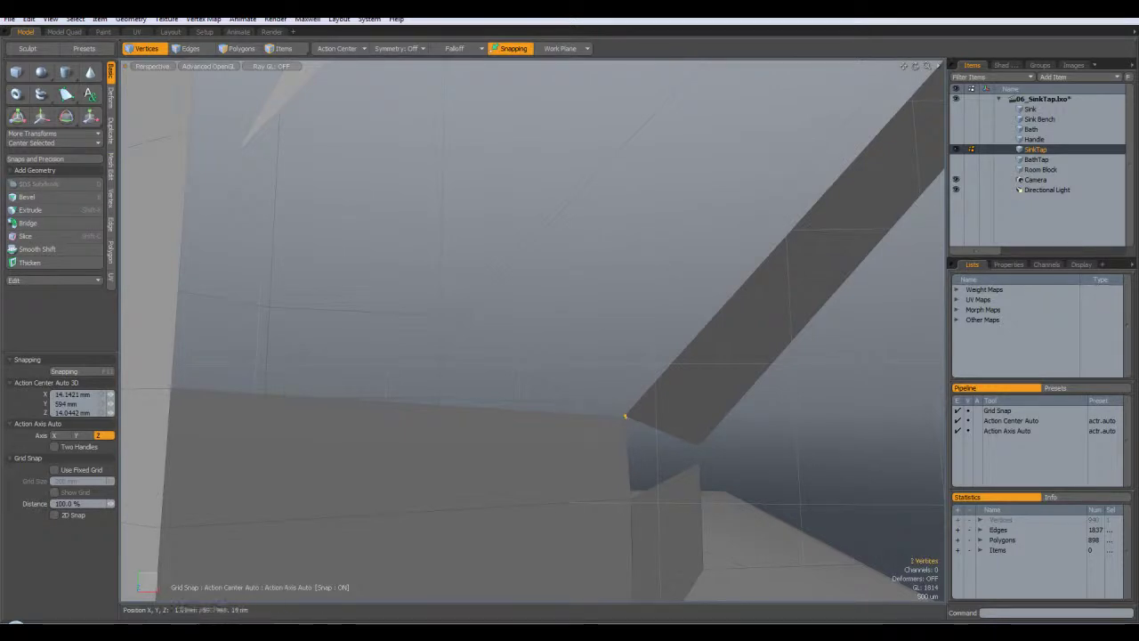
{"action": "left_click", "coordinate": [130, 19]}
{"action": "mouse_move", "coordinate": [160, 284]}
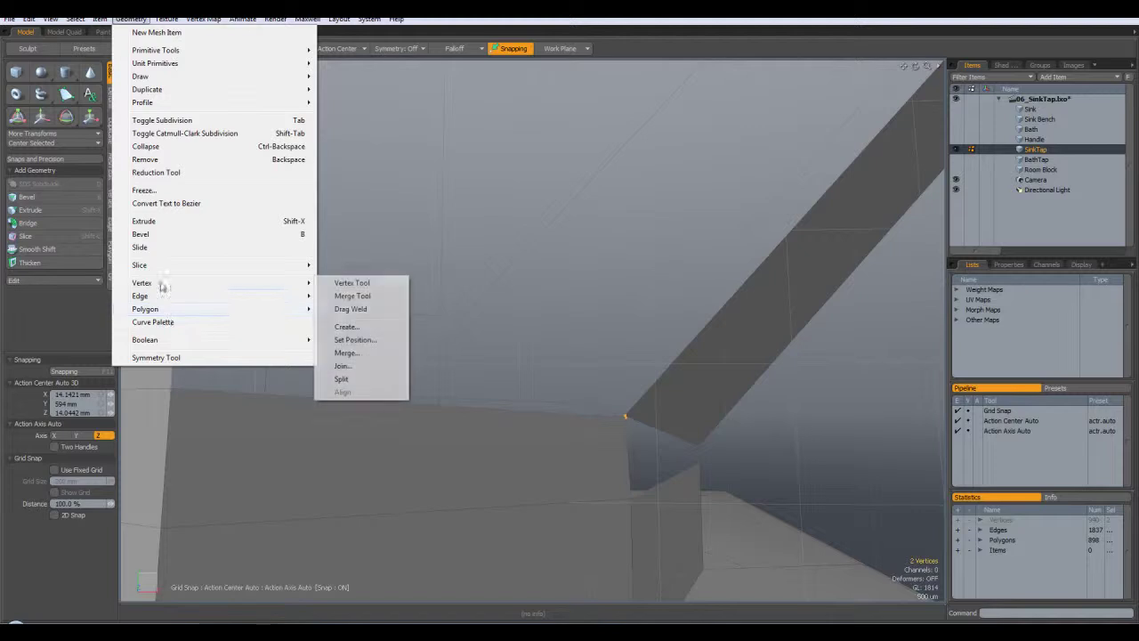
{"action": "left_click", "coordinate": [343, 368]}
{"action": "left_click", "coordinate": [679, 507]}
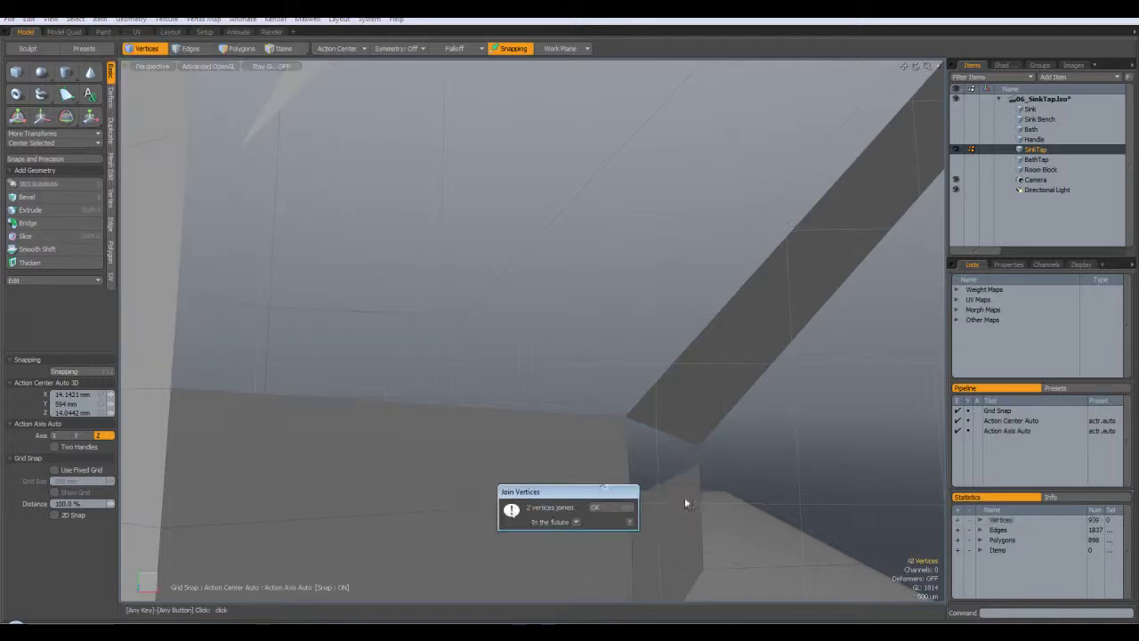
{"action": "left_click", "coordinate": [605, 505]}
Step: Join the three close vertices at the next corner around the collar, on the underside of the handle, into one averaged vertex
{"action": "left_click_drag", "start_coordinate": [623, 463], "coordinate": [717, 431], "text": "alt"}
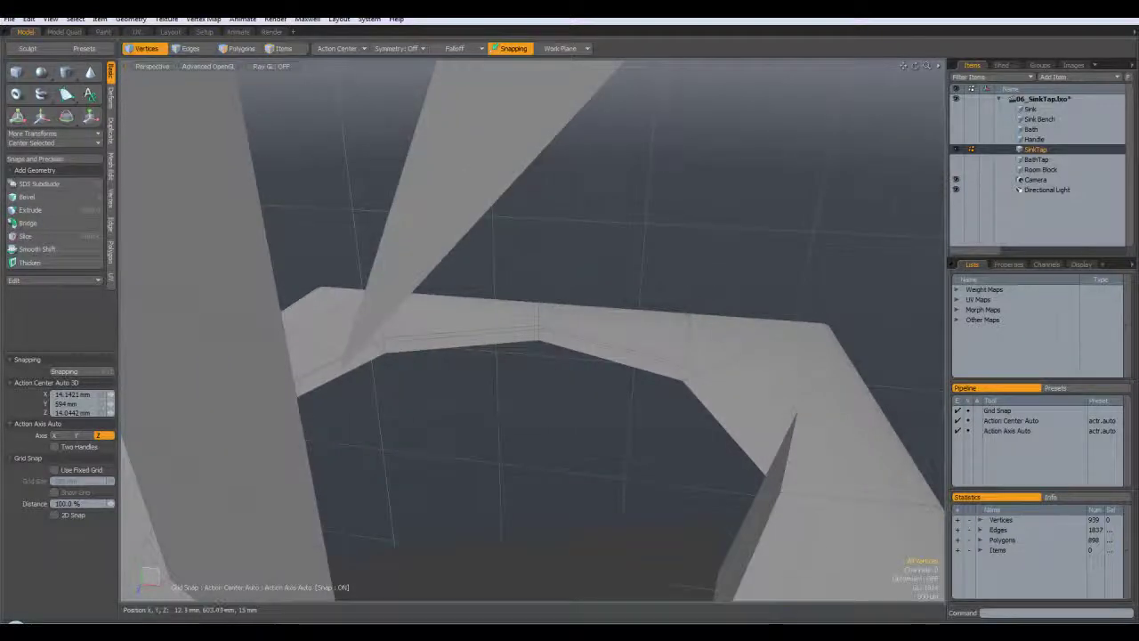
{"action": "scroll", "coordinate": [711, 391], "scroll_direction": "down", "scroll_amount": 5}
{"action": "left_click_drag", "start_coordinate": [712, 392], "coordinate": [672, 223], "text": "alt"}
{"action": "scroll", "coordinate": [672, 223], "scroll_direction": "up", "scroll_amount": 3}
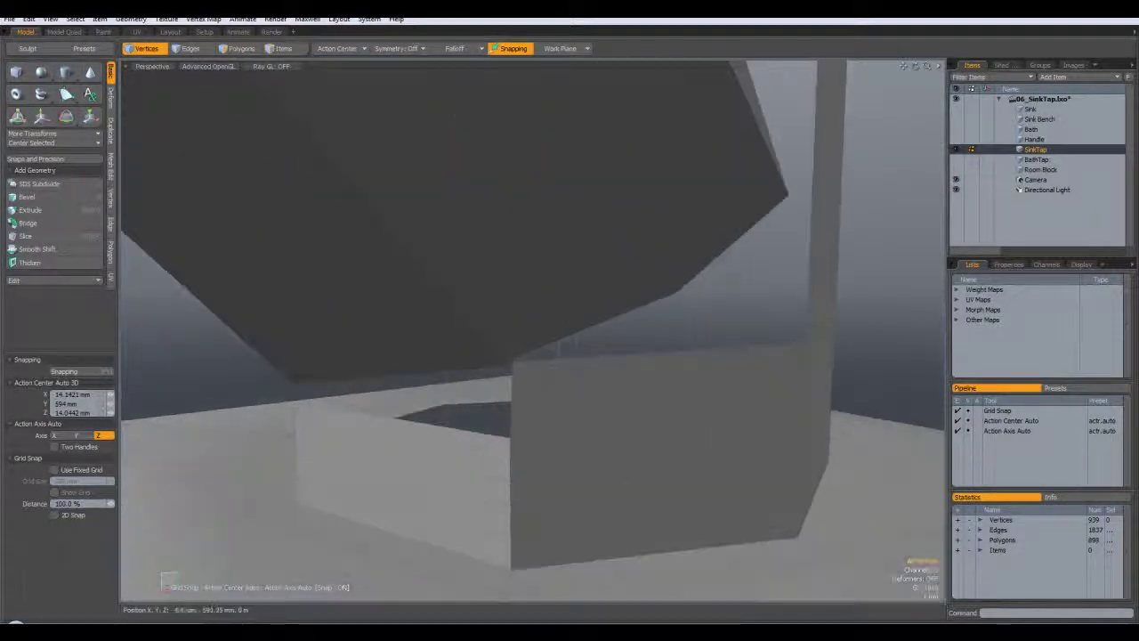
{"action": "scroll", "coordinate": [510, 361], "scroll_direction": "up", "scroll_amount": 3}
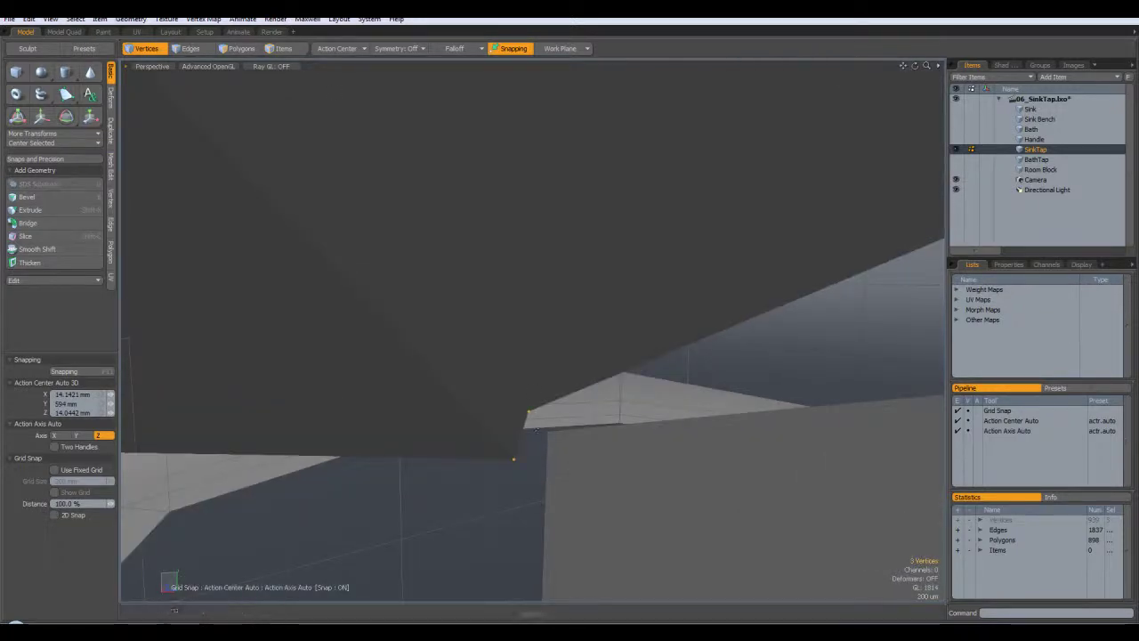
{"action": "left_click", "coordinate": [131, 19]}
{"action": "mouse_move", "coordinate": [252, 288]}
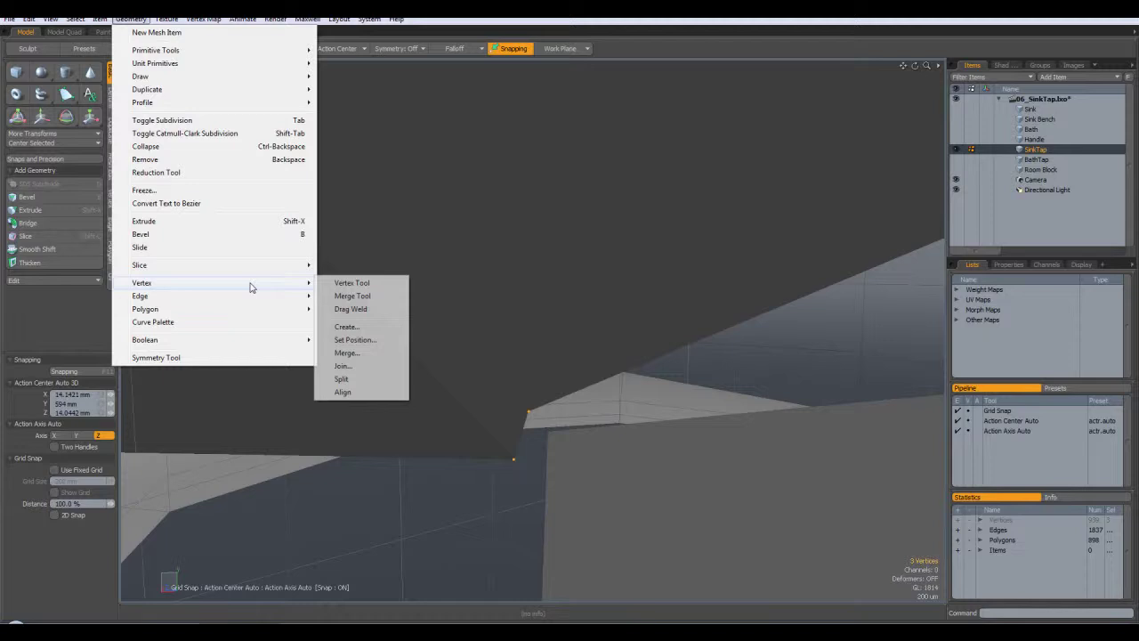
{"action": "left_click", "coordinate": [368, 363]}
{"action": "left_click", "coordinate": [658, 507]}
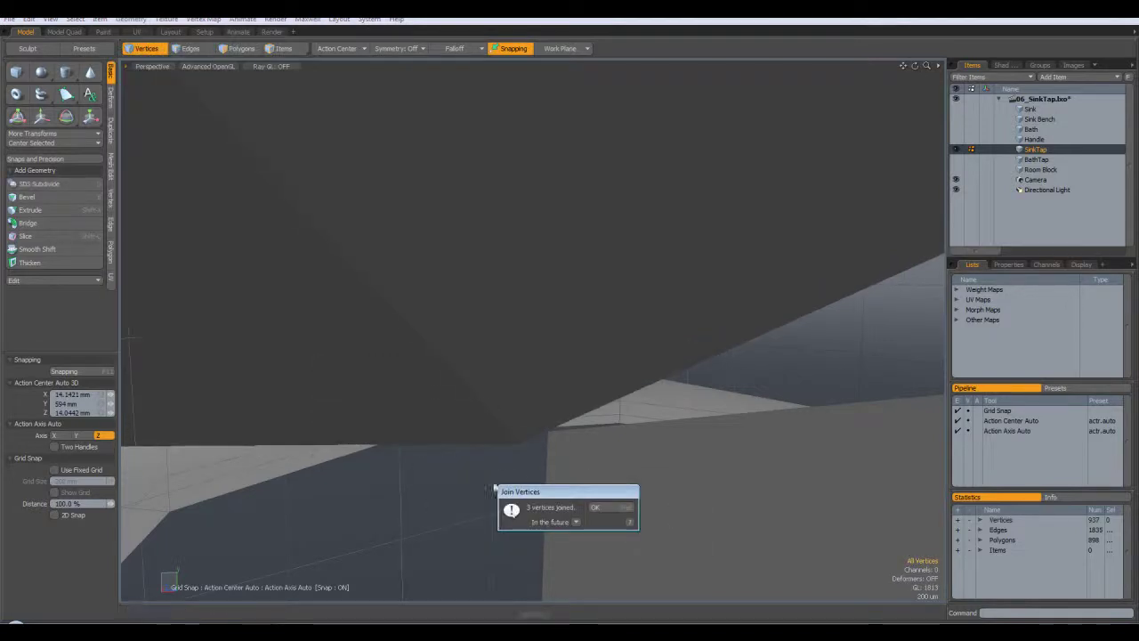
{"action": "left_click", "coordinate": [596, 506]}
Step: Join the two close handle and collar vertices at the matching collar corner on the handle's opposite side into one averaged vertex
{"action": "left_click_drag", "start_coordinate": [802, 376], "coordinate": [534, 383], "text": "alt"}
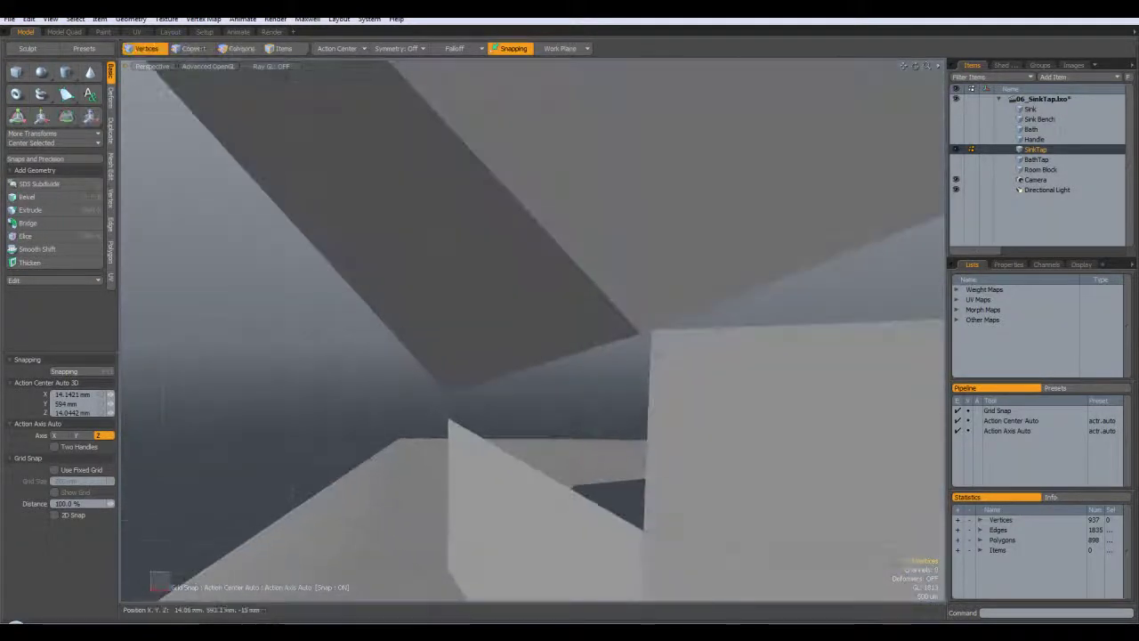
{"action": "left_click", "coordinate": [645, 338]}
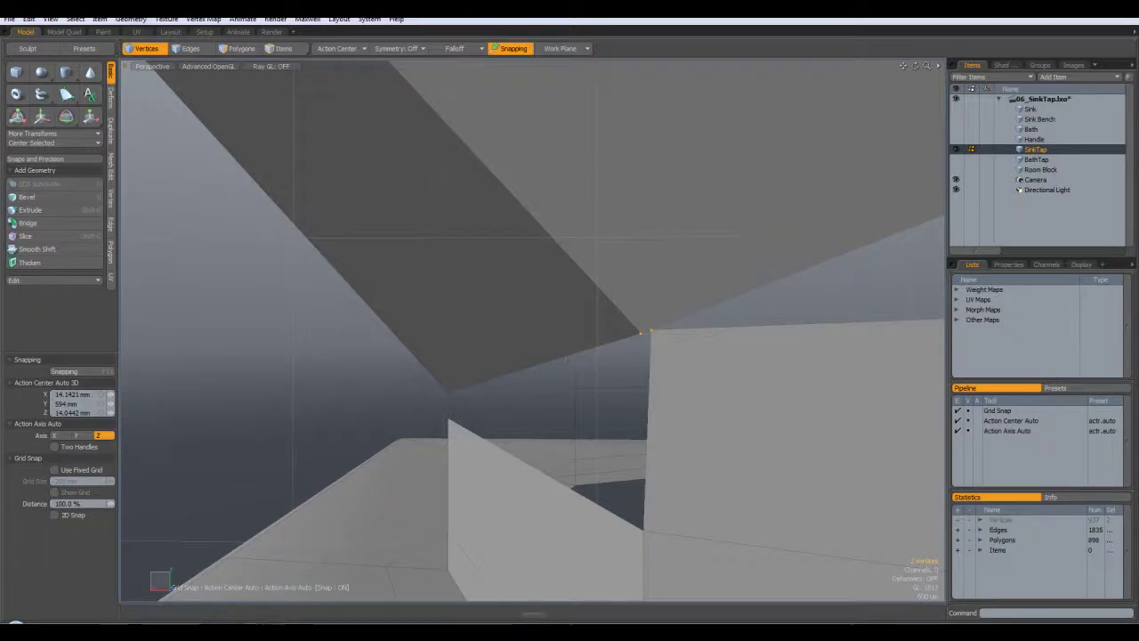
{"action": "left_click", "coordinate": [131, 18]}
{"action": "mouse_move", "coordinate": [194, 306]}
{"action": "mouse_move", "coordinate": [196, 283]}
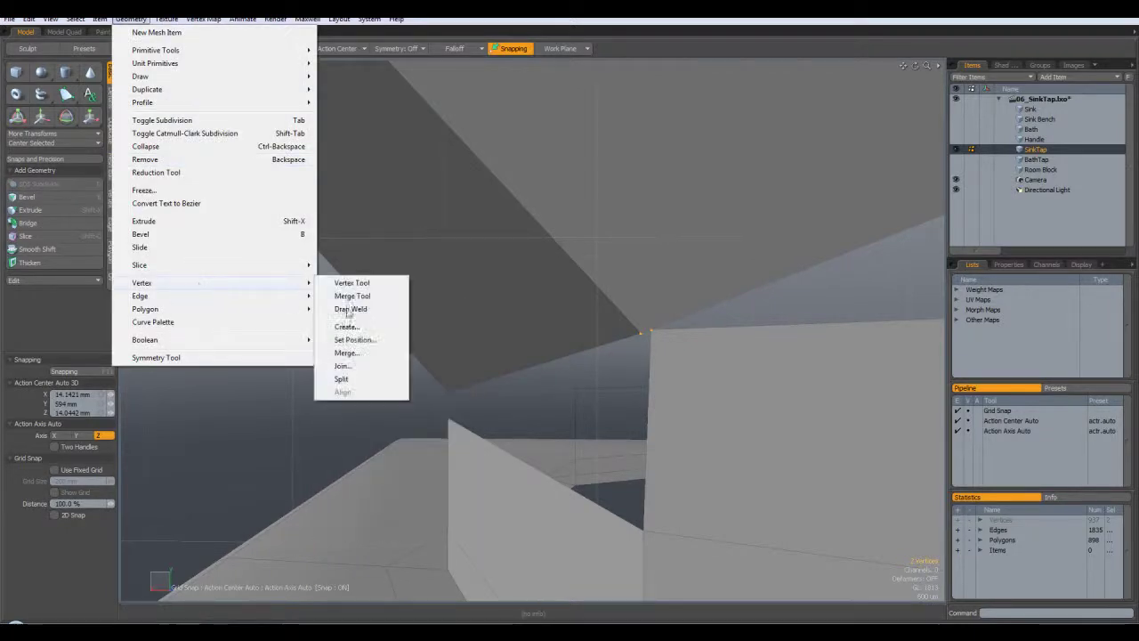
{"action": "left_click", "coordinate": [344, 366]}
{"action": "left_click", "coordinate": [663, 512]}
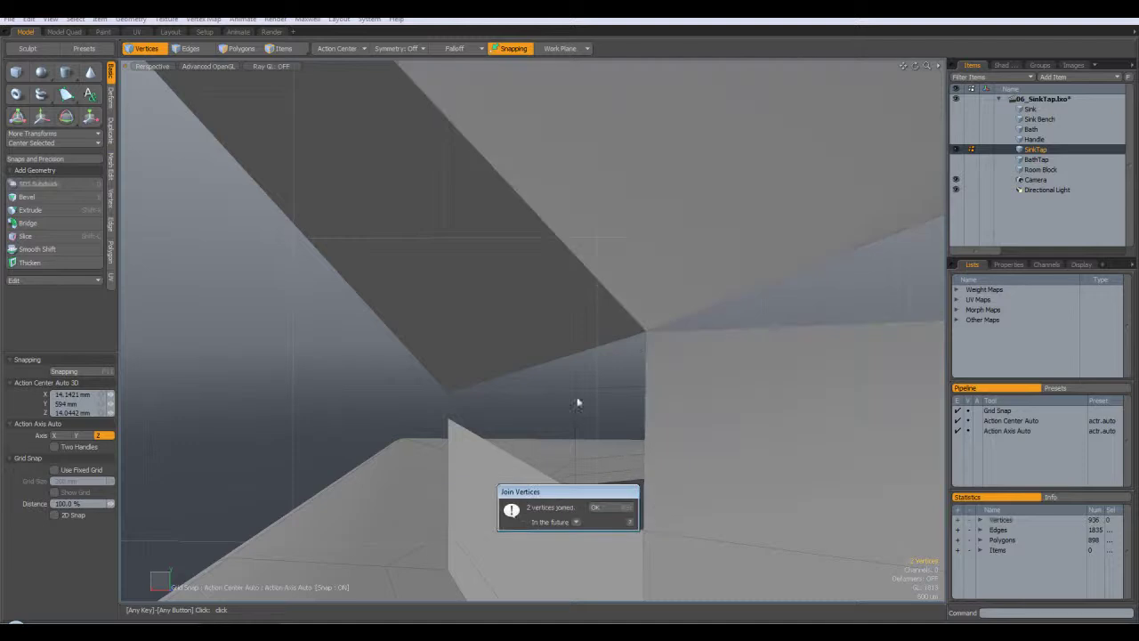
{"action": "left_click", "coordinate": [614, 506]}
Step: Join the three close vertices at the middle corner of the handle's lower edge, above the collar, into one averaged vertex
{"action": "left_click_drag", "start_coordinate": [582, 392], "coordinate": [511, 112], "text": "alt"}
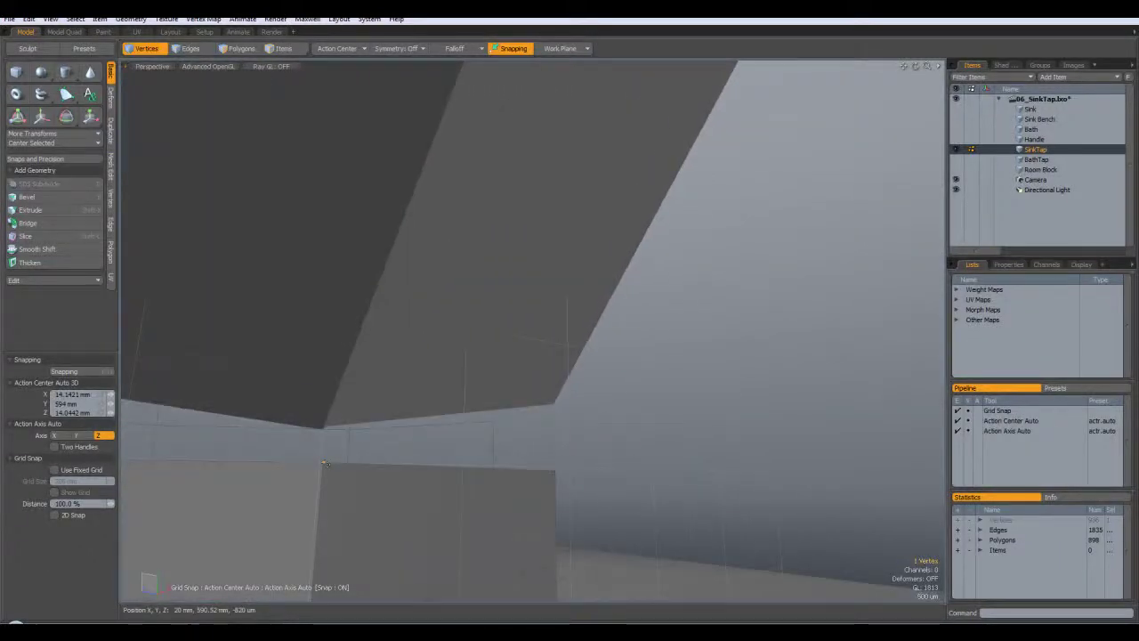
{"action": "scroll", "coordinate": [323, 462], "scroll_direction": "up", "scroll_amount": 5}
{"action": "left_click_drag", "start_coordinate": [534, 356], "coordinate": [570, 329], "text": "alt"}
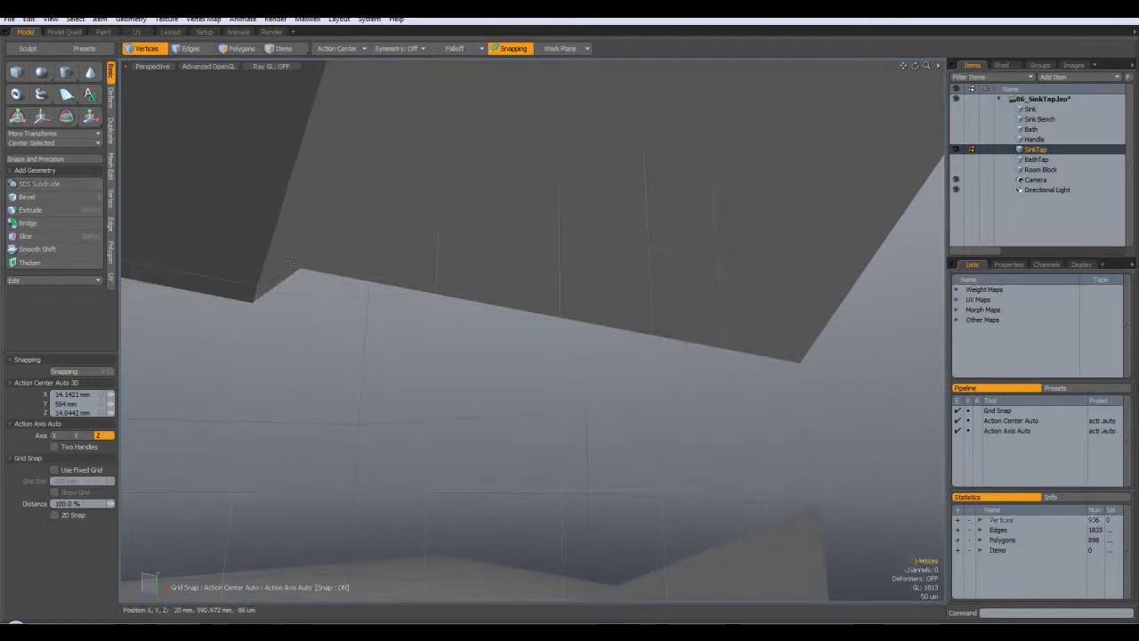
{"action": "left_click", "coordinate": [134, 19]}
{"action": "mouse_move", "coordinate": [203, 287]}
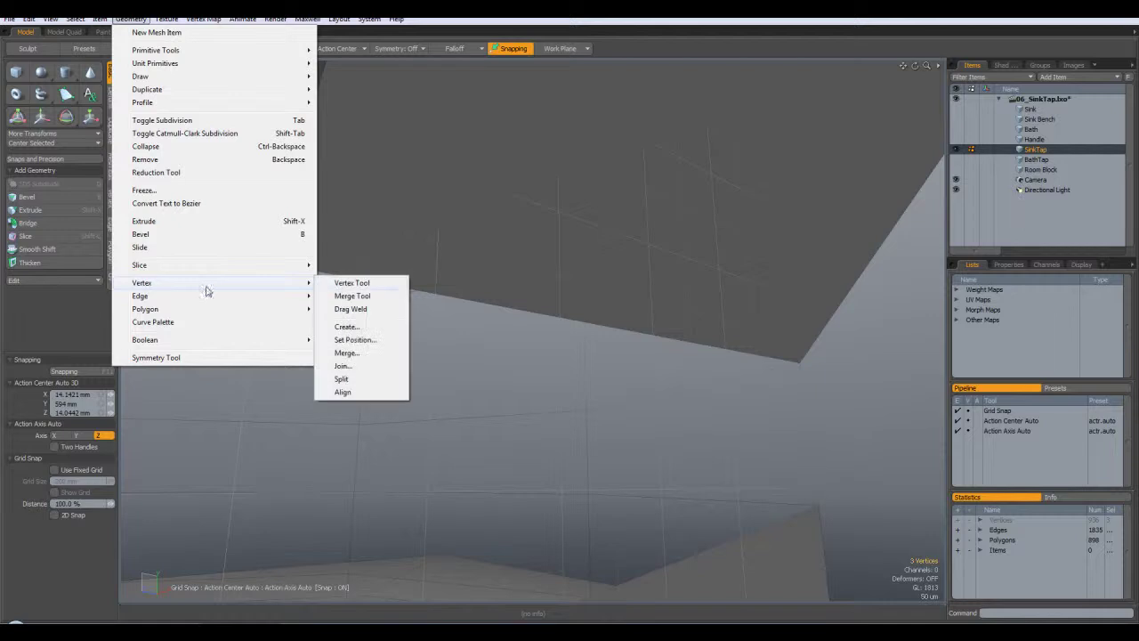
{"action": "left_click", "coordinate": [364, 368]}
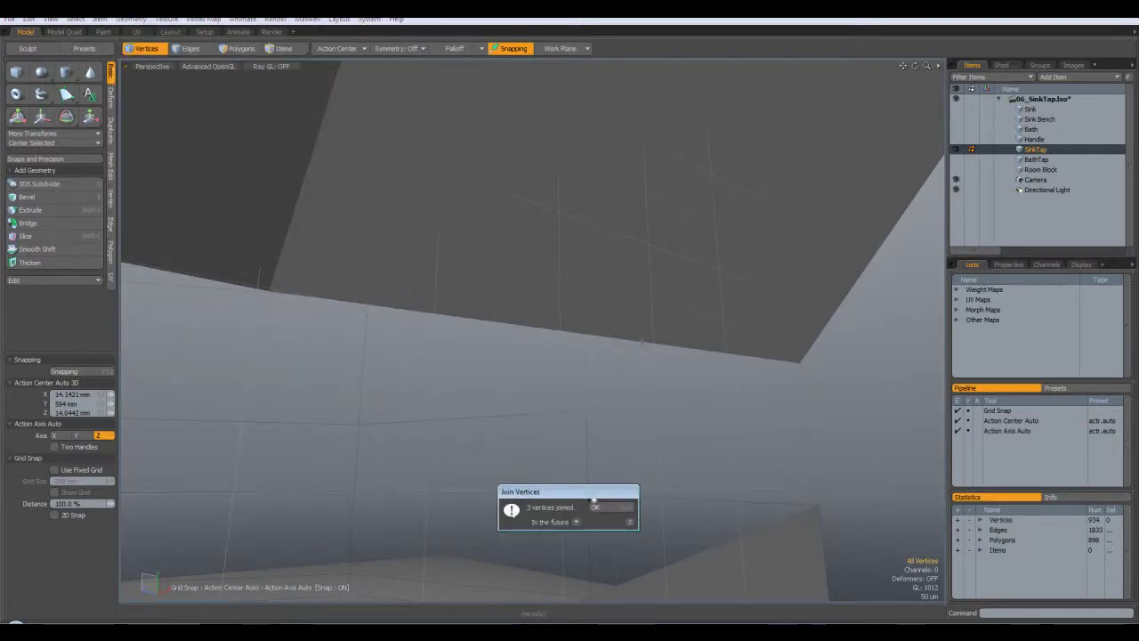
{"action": "left_click", "coordinate": [594, 508]}
Step: Join the remaining pair of separated handle and collar vertices along the handle's lower edge into one vertex
{"action": "left_click_drag", "start_coordinate": [534, 418], "coordinate": [764, 354], "text": "alt"}
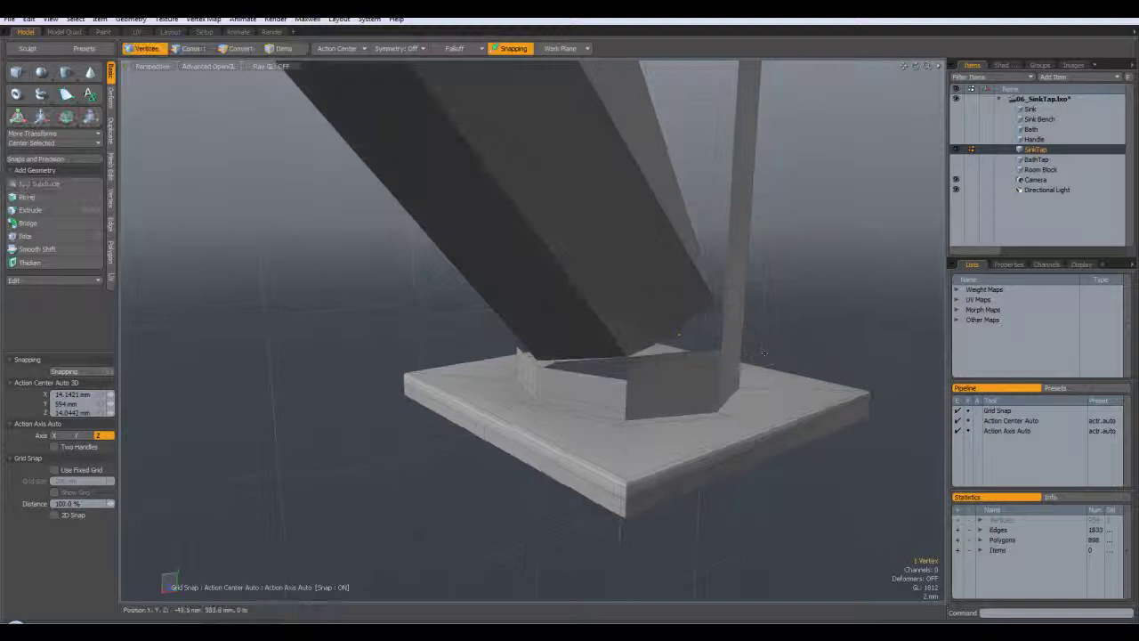
{"action": "left_click_drag", "start_coordinate": [690, 278], "coordinate": [627, 325], "text": "alt"}
{"action": "left_click_drag", "start_coordinate": [807, 408], "coordinate": [633, 451], "text": "alt"}
{"action": "left_click_drag", "start_coordinate": [508, 431], "coordinate": [583, 369], "text": "alt"}
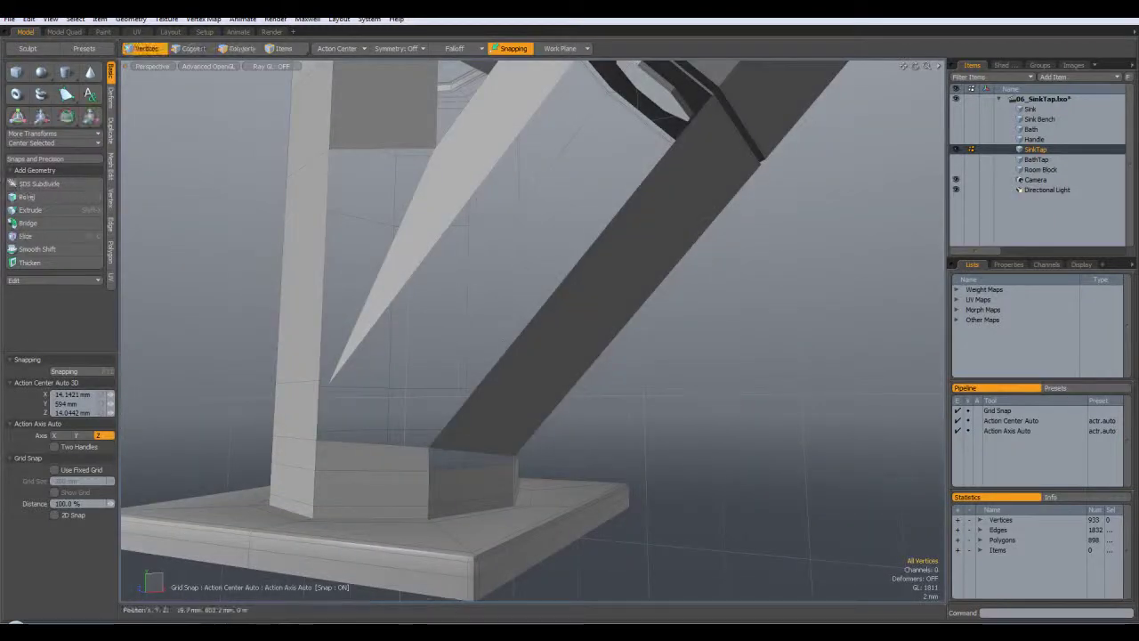
Step: Create a four-vertex polygon closing the handle's open side between the collar and the groove around the handle
{"action": "left_click", "coordinate": [329, 384], "text": "shift"}
{"action": "left_click_drag", "start_coordinate": [623, 165], "coordinate": [596, 364], "text": "alt+shift"}
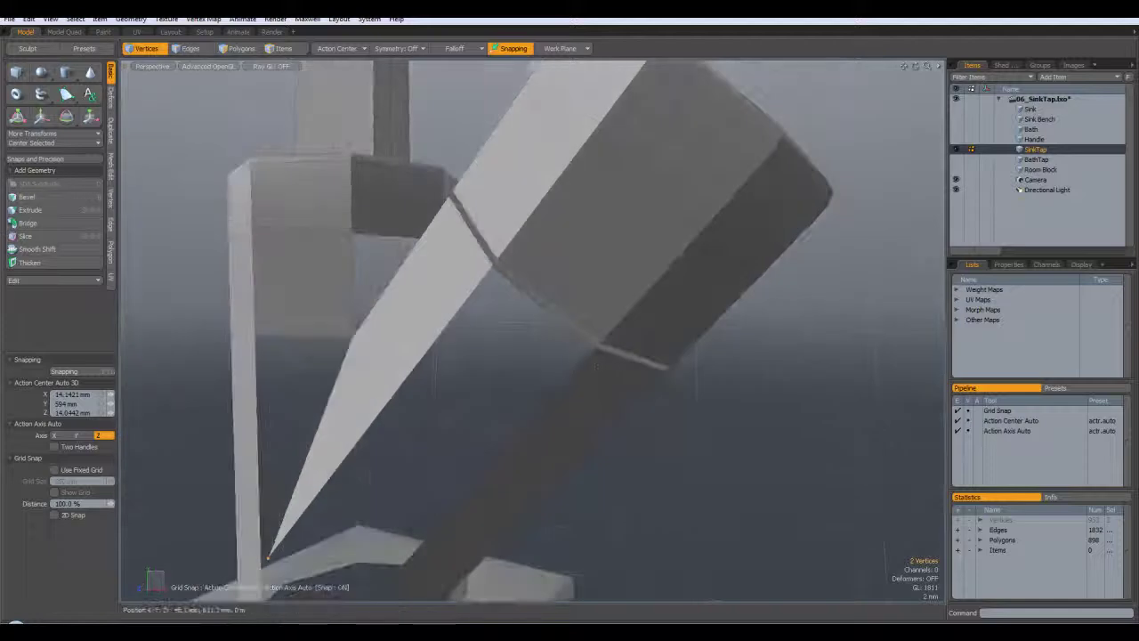
{"action": "scroll", "coordinate": [594, 354], "scroll_direction": "up", "scroll_amount": 3}
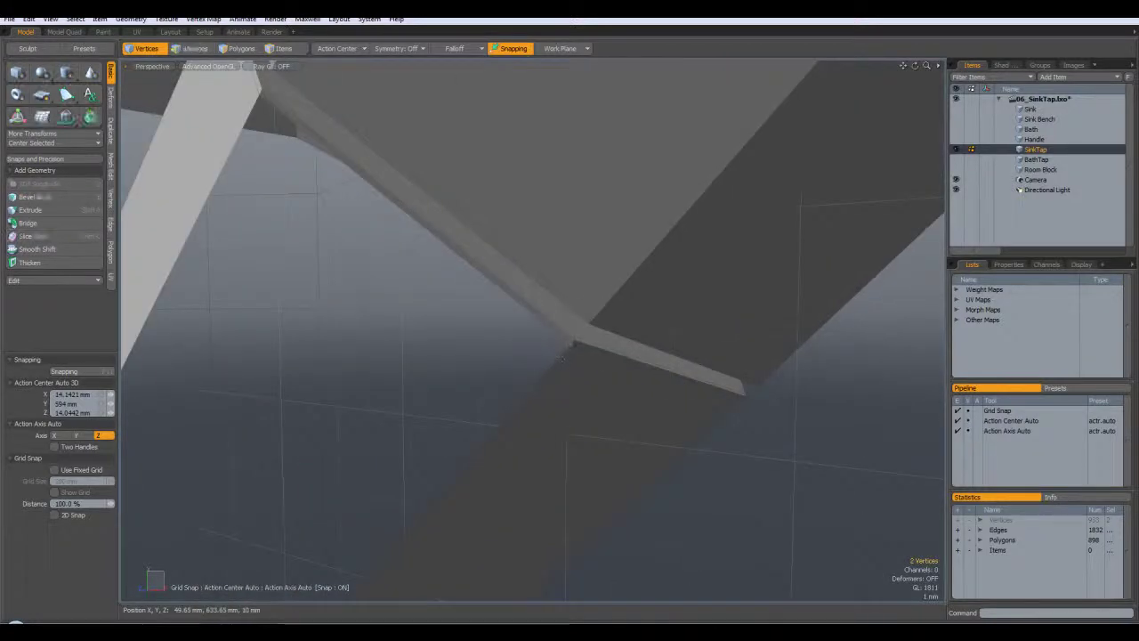
{"action": "left_click", "coordinate": [569, 343], "text": "shift"}
{"action": "left_click", "coordinate": [261, 98], "text": "shift"}
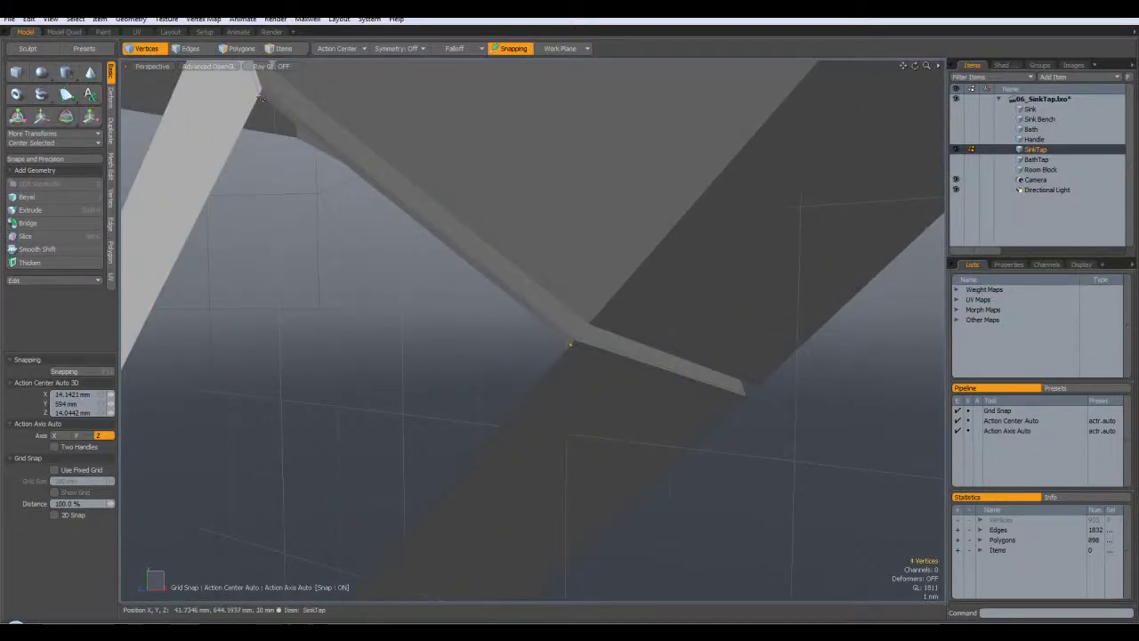
{"action": "key", "text": "p"}
Step: Join two close vertices where the tap body's lower corner meets the inner edge of the filled handle side into one averaged vertex
{"action": "scroll", "coordinate": [261, 98], "scroll_direction": "down", "scroll_amount": 8}
{"action": "scroll", "coordinate": [258, 101], "scroll_direction": "up", "scroll_amount": 2}
{"action": "scroll", "coordinate": [228, 221], "scroll_direction": "down", "scroll_amount": 2}
{"action": "left_click_drag", "start_coordinate": [227, 221], "coordinate": [400, 311], "text": "alt"}
{"action": "scroll", "coordinate": [400, 311], "scroll_direction": "up", "scroll_amount": 5}
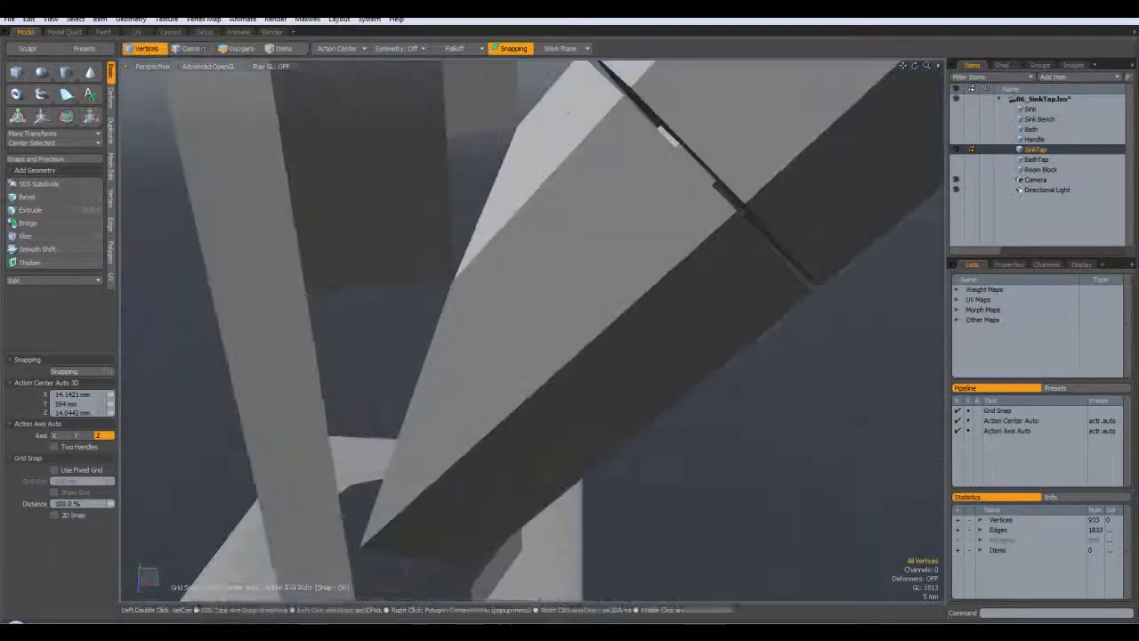
{"action": "scroll", "coordinate": [450, 283], "scroll_direction": "up", "scroll_amount": 3}
{"action": "scroll", "coordinate": [459, 283], "scroll_direction": "up", "scroll_amount": 3}
{"action": "scroll", "coordinate": [481, 277], "scroll_direction": "down", "scroll_amount": 2}
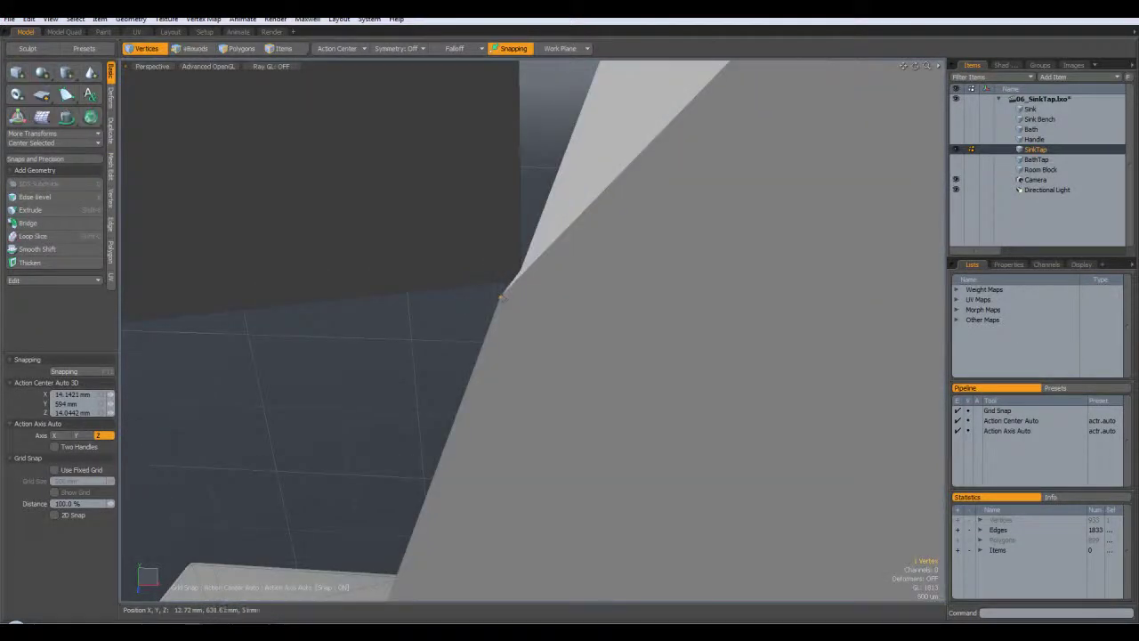
{"action": "key", "text": "g"}
{"action": "left_click_drag", "start_coordinate": [534, 329], "coordinate": [440, 356], "text": "alt"}
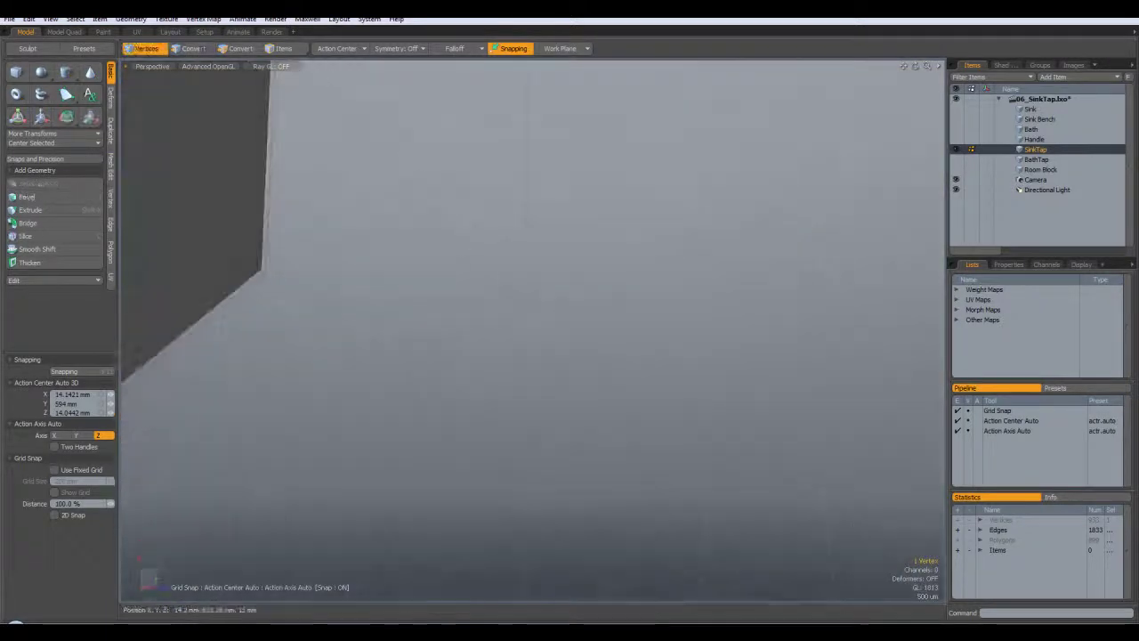
{"action": "left_click", "coordinate": [528, 328], "text": "shift"}
{"action": "left_click_drag", "start_coordinate": [527, 328], "coordinate": [384, 348], "text": "alt"}
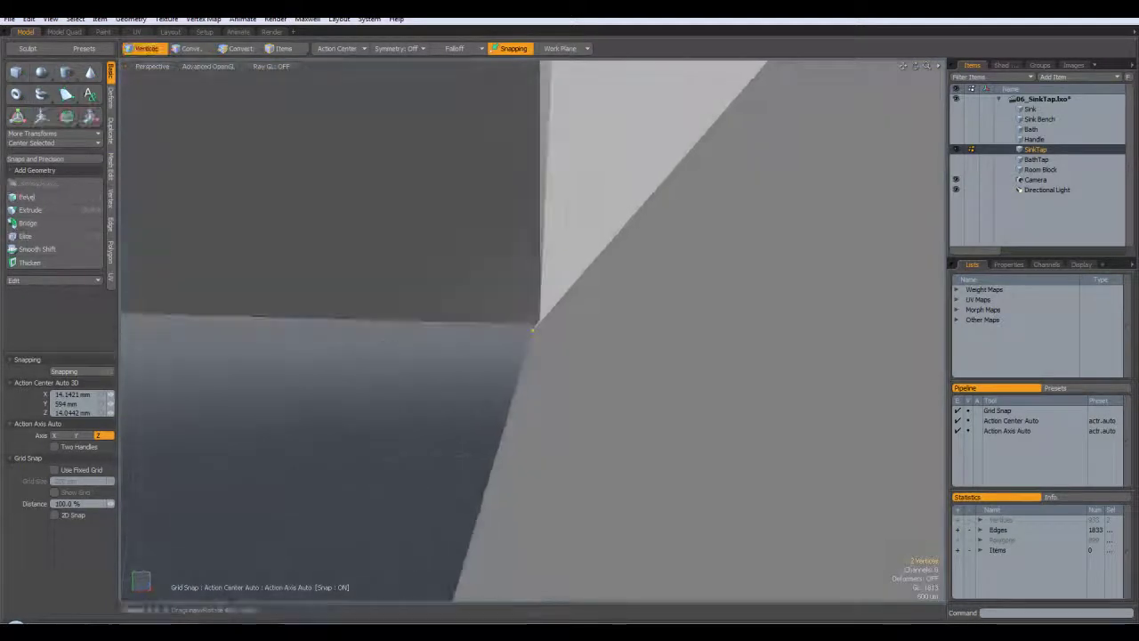
{"action": "left_click", "coordinate": [131, 20]}
{"action": "mouse_move", "coordinate": [260, 289]}
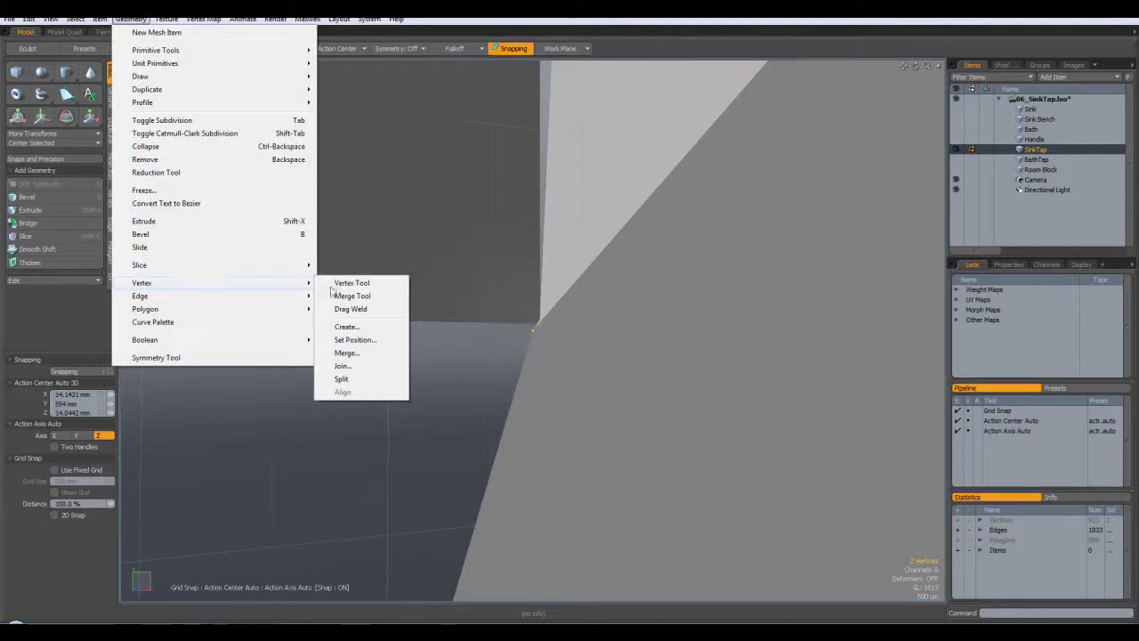
{"action": "left_click", "coordinate": [343, 366]}
{"action": "left_click", "coordinate": [674, 522]}
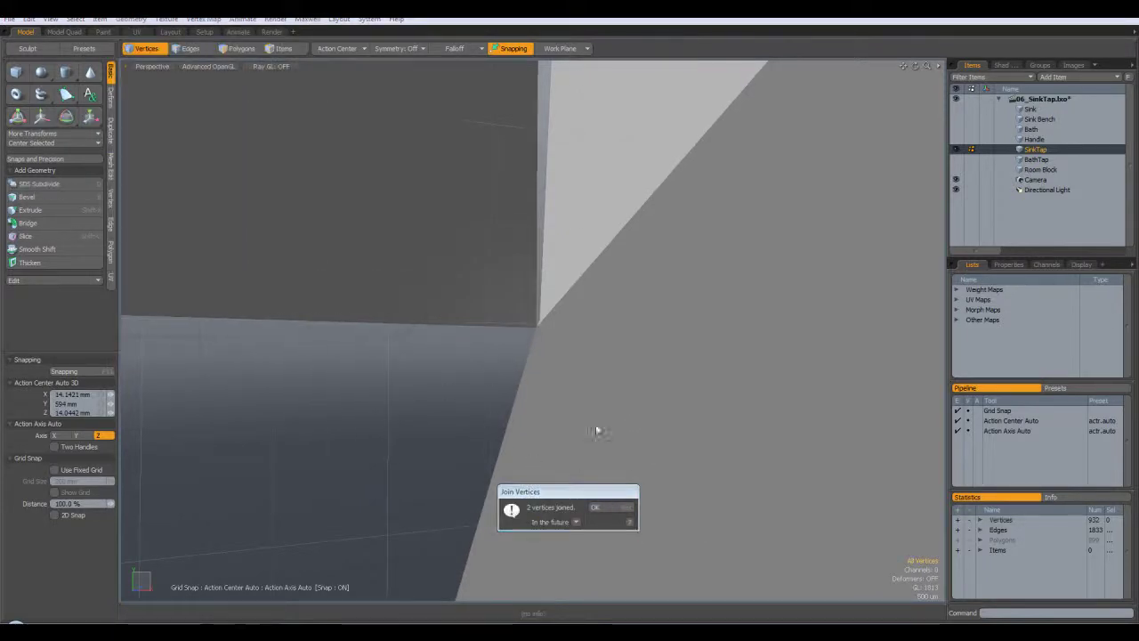
{"action": "left_click", "coordinate": [596, 507]}
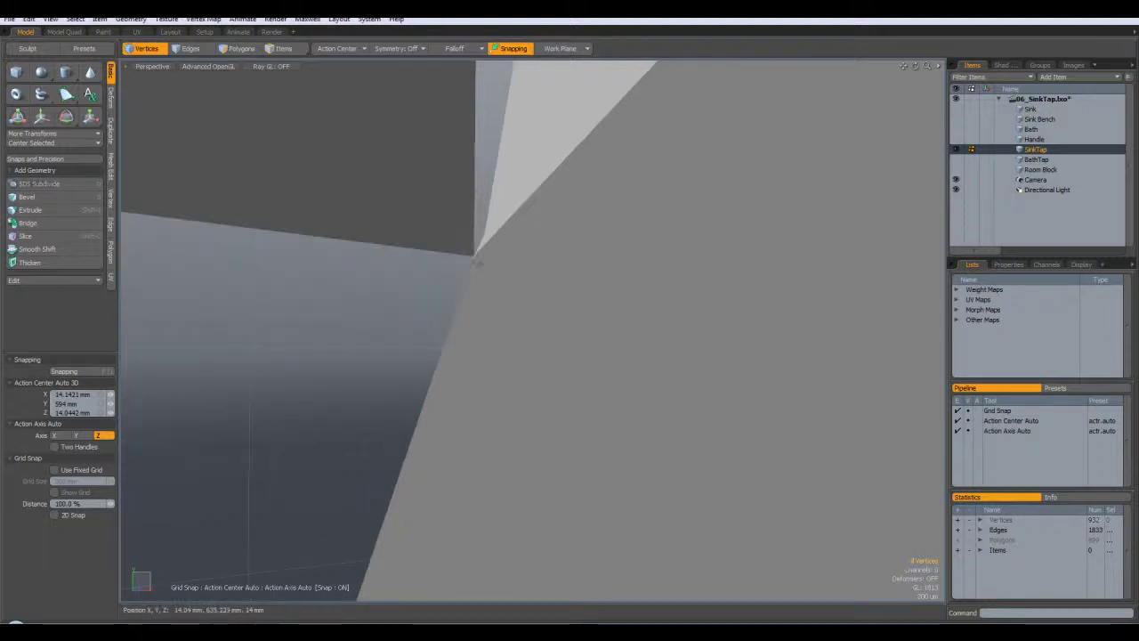
Step: Join the two vertices still separated at the same upper junction corner between the tap body and the handle
{"action": "left_click", "coordinate": [131, 19]}
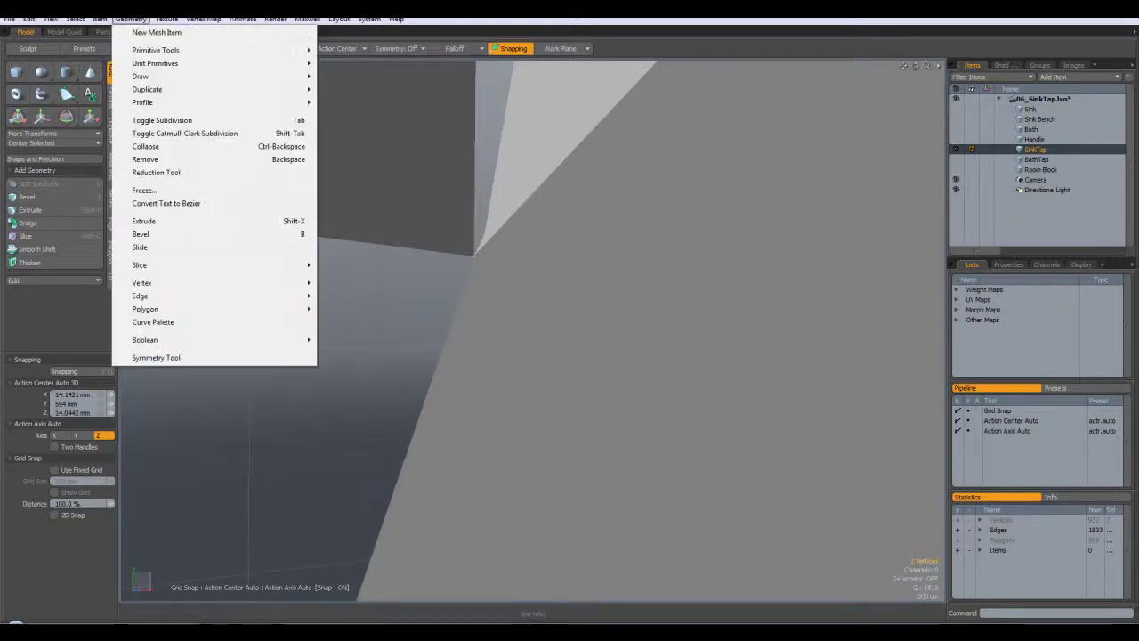
{"action": "mouse_move", "coordinate": [239, 283]}
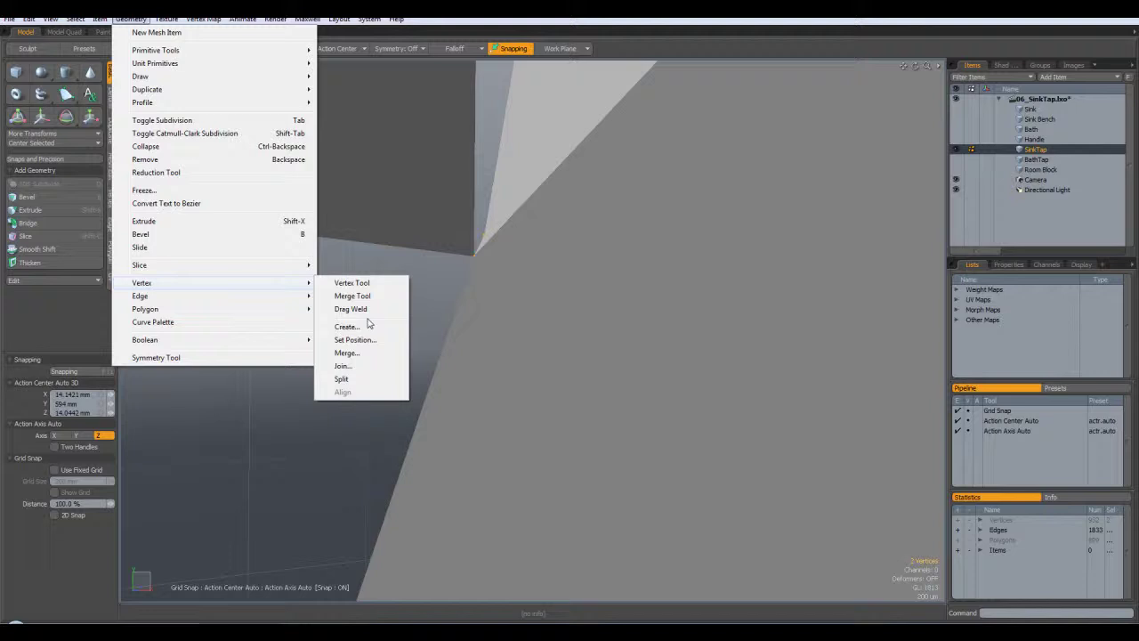
{"action": "left_click", "coordinate": [342, 365]}
{"action": "left_click", "coordinate": [678, 507]}
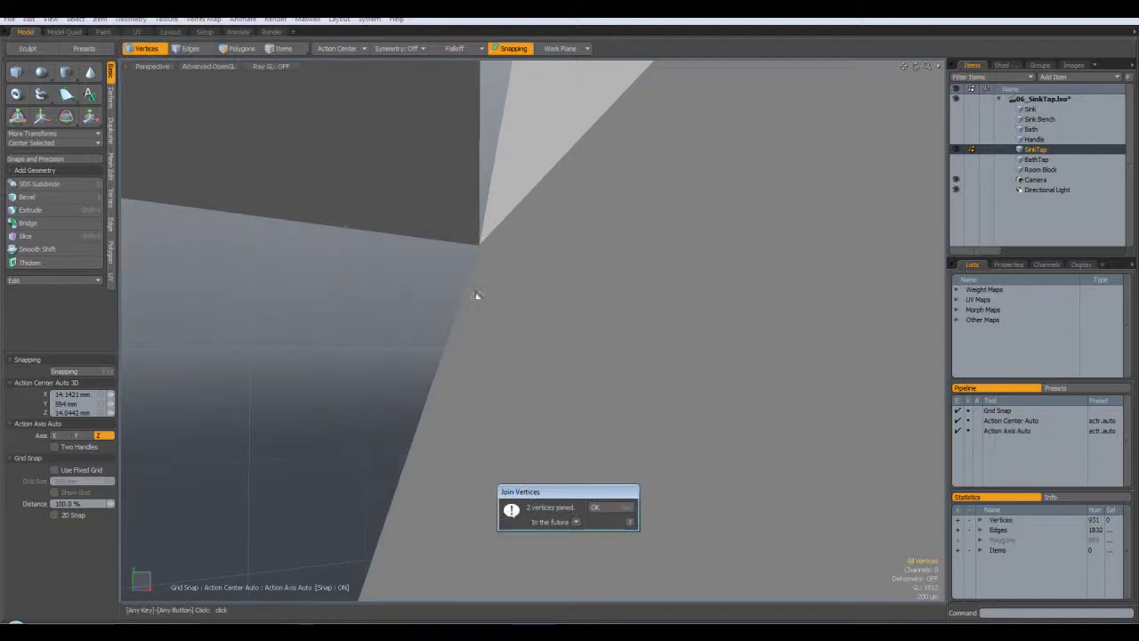
Step: Join the three nearly coincident vertices at the matching junction corner on the opposite side of the tap body and handle
{"action": "scroll", "coordinate": [445, 302], "scroll_direction": "down", "scroll_amount": 5}
{"action": "left_click_drag", "start_coordinate": [436, 161], "coordinate": [465, 281], "text": "alt"}
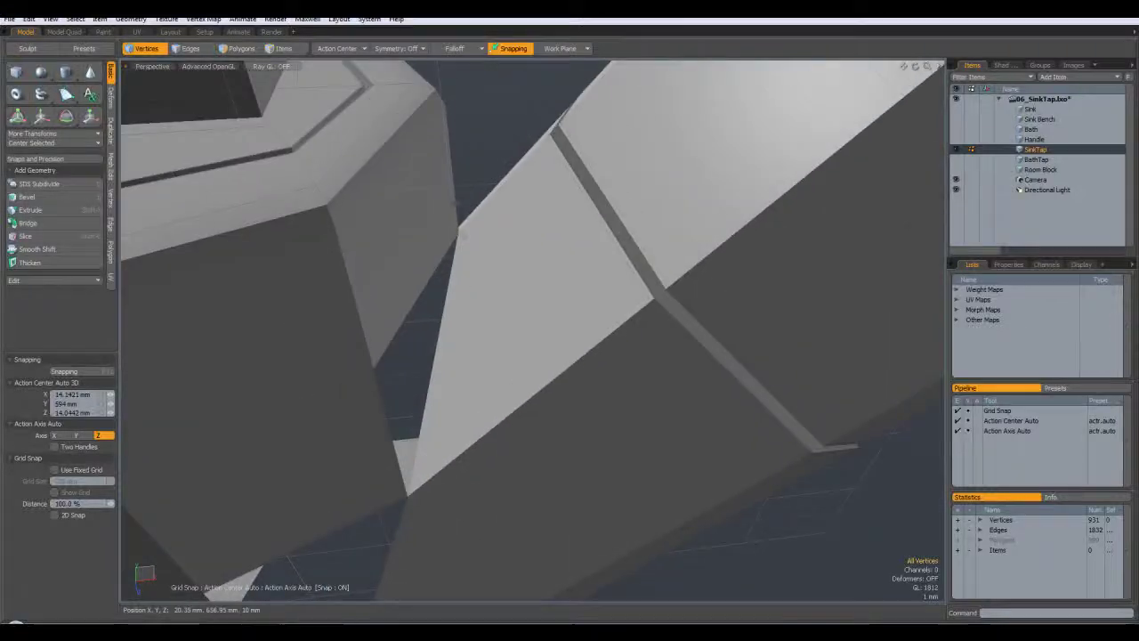
{"action": "left_click_drag", "start_coordinate": [457, 203], "coordinate": [761, 378], "text": "alt"}
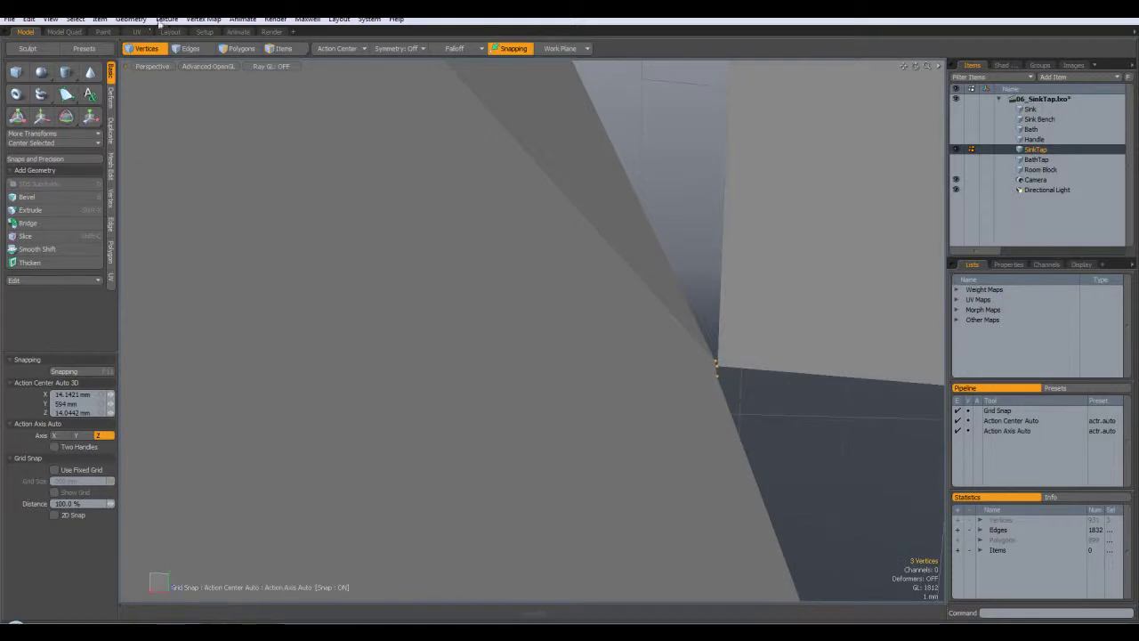
{"action": "left_click", "coordinate": [131, 19]}
{"action": "mouse_move", "coordinate": [186, 285]}
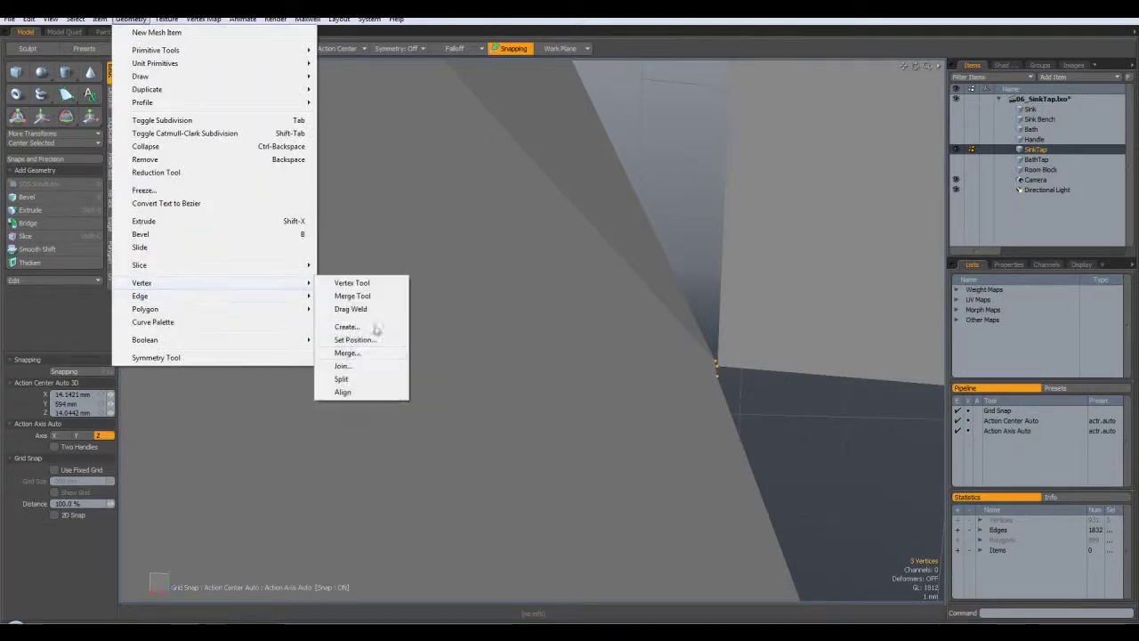
{"action": "left_click", "coordinate": [343, 366]}
{"action": "left_click", "coordinate": [665, 509]}
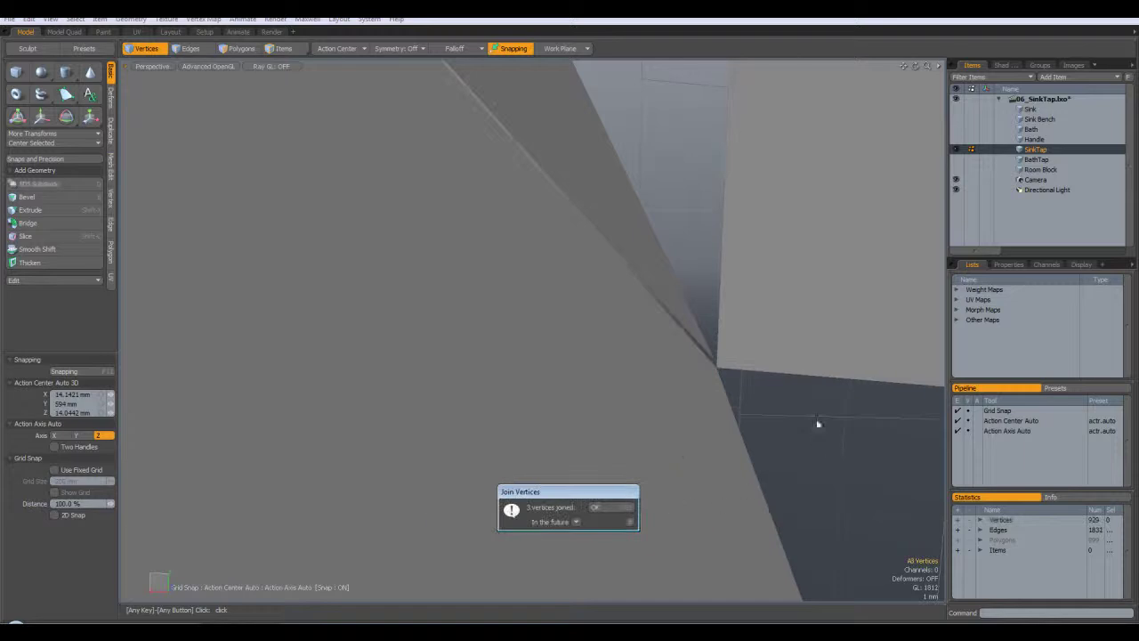
{"action": "left_click", "coordinate": [601, 506]}
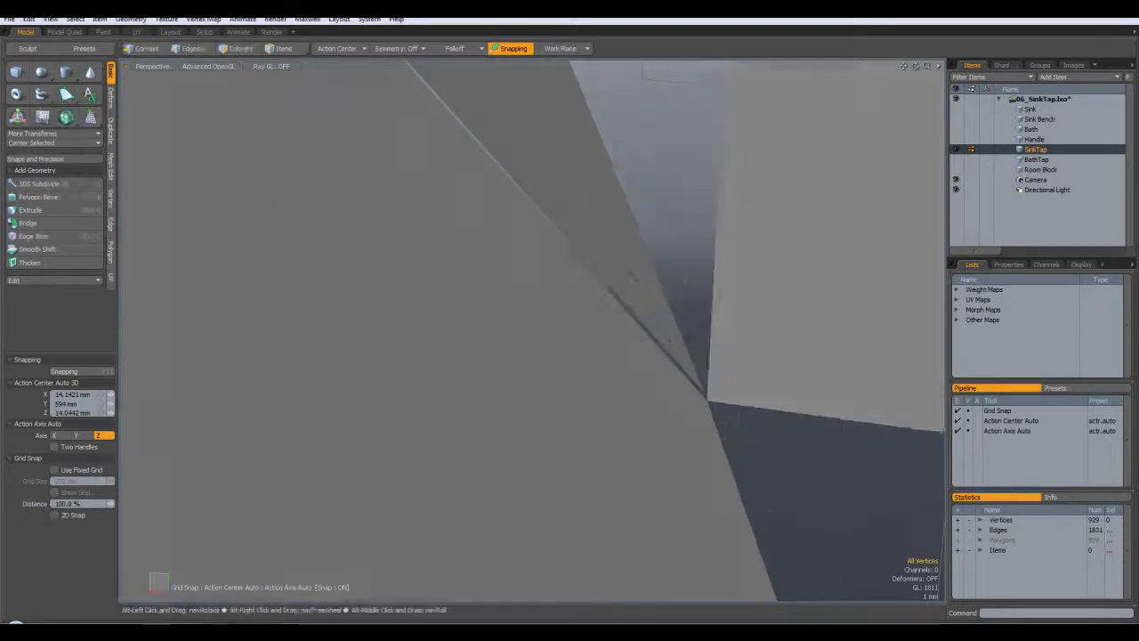
Step: Join the two vertices still separated at that opposite junction corner into one averaged vertex
{"action": "left_click_drag", "start_coordinate": [790, 378], "coordinate": [626, 414], "text": "alt"}
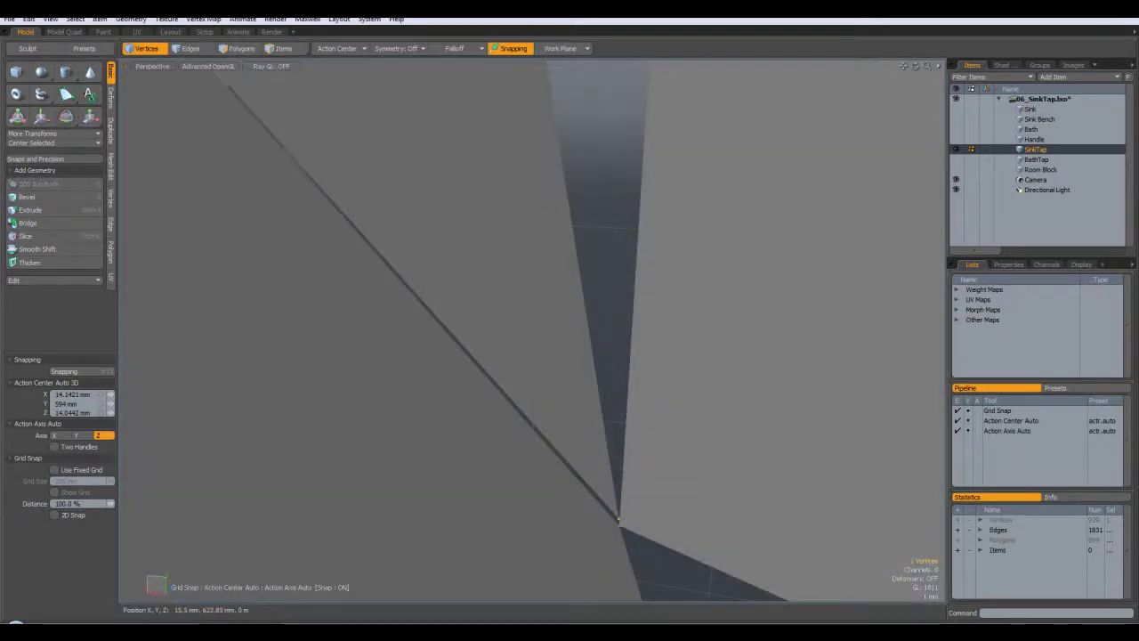
{"action": "left_click", "coordinate": [131, 18]}
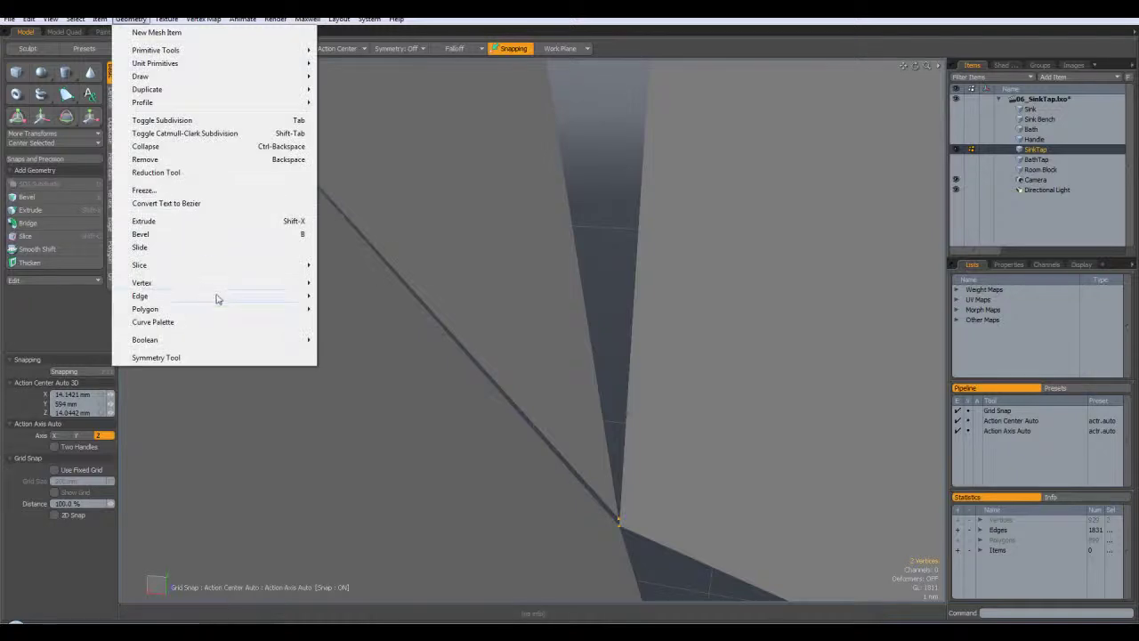
{"action": "mouse_move", "coordinate": [221, 285]}
{"action": "left_click", "coordinate": [344, 366]}
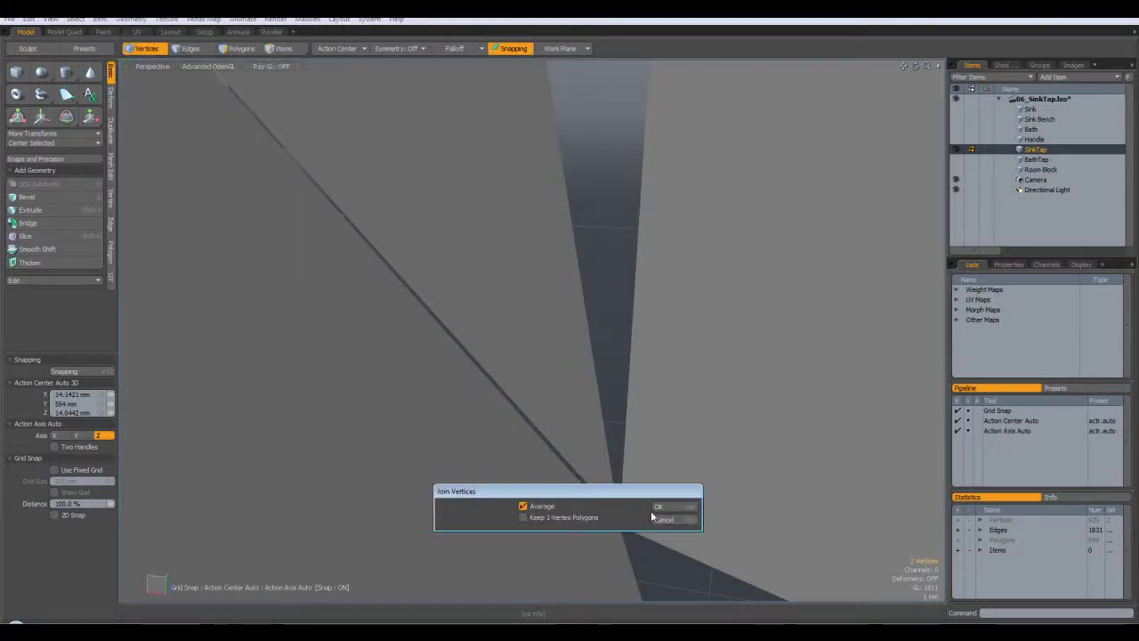
{"action": "left_click", "coordinate": [613, 508]}
Step: Examine the junction between handle and tap body with subdivision smoothing switched on and off
{"action": "left_click_drag", "start_coordinate": [678, 518], "coordinate": [534, 508], "text": "ctrl+alt"}
{"action": "left_click_drag", "start_coordinate": [623, 267], "coordinate": [680, 307], "text": "alt"}
{"action": "key", "text": "Tab"}
{"action": "left_click_drag", "start_coordinate": [706, 449], "coordinate": [735, 445], "text": "alt"}
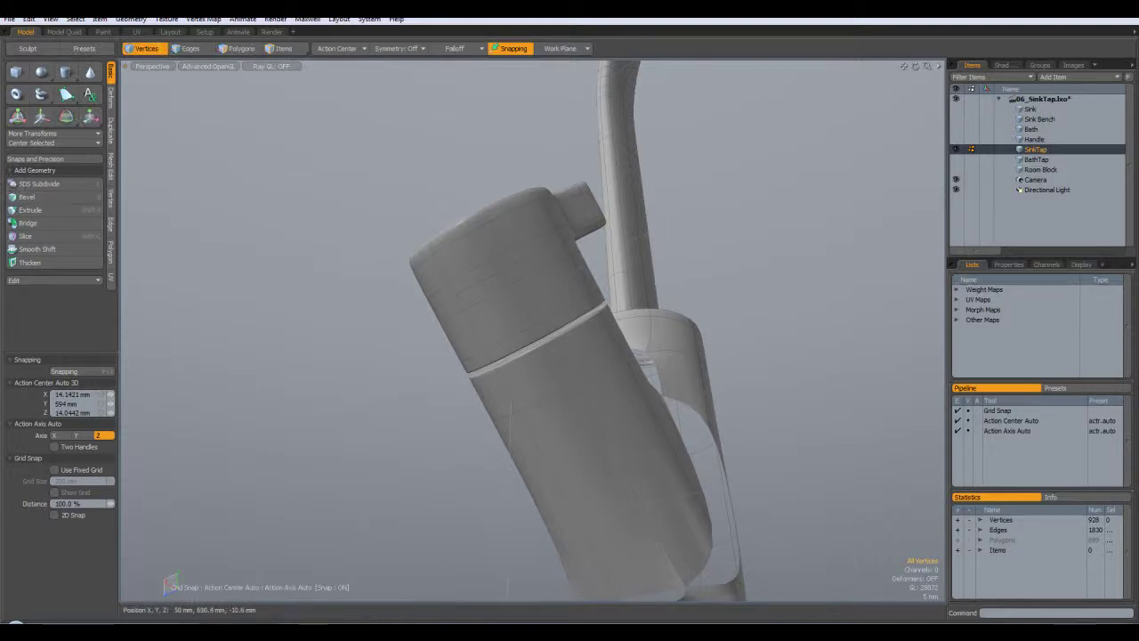
{"action": "left_click_drag", "start_coordinate": [685, 330], "coordinate": [587, 437], "text": "alt"}
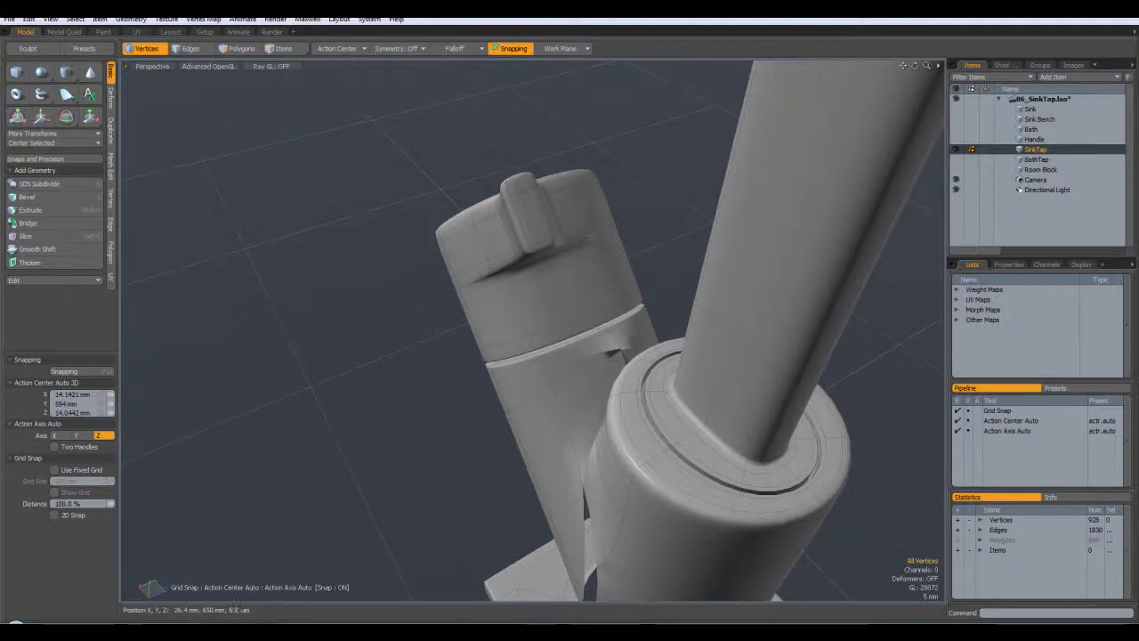
{"action": "left_click_drag", "start_coordinate": [591, 437], "coordinate": [739, 418], "text": "alt"}
{"action": "key", "text": "Tab"}
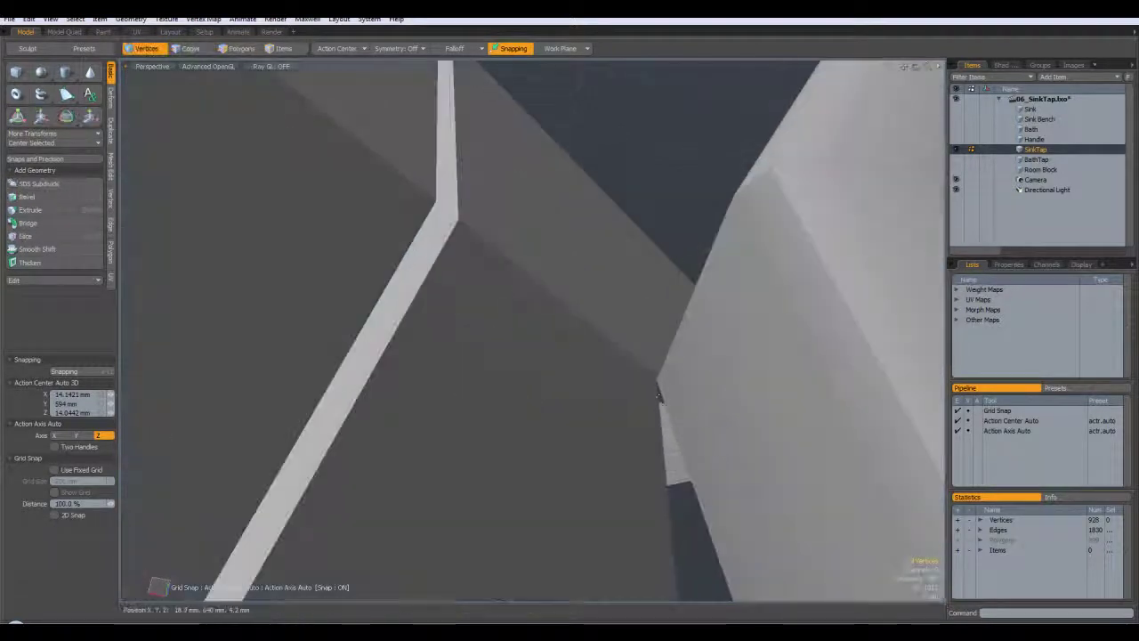
{"action": "key", "text": "Tab"}
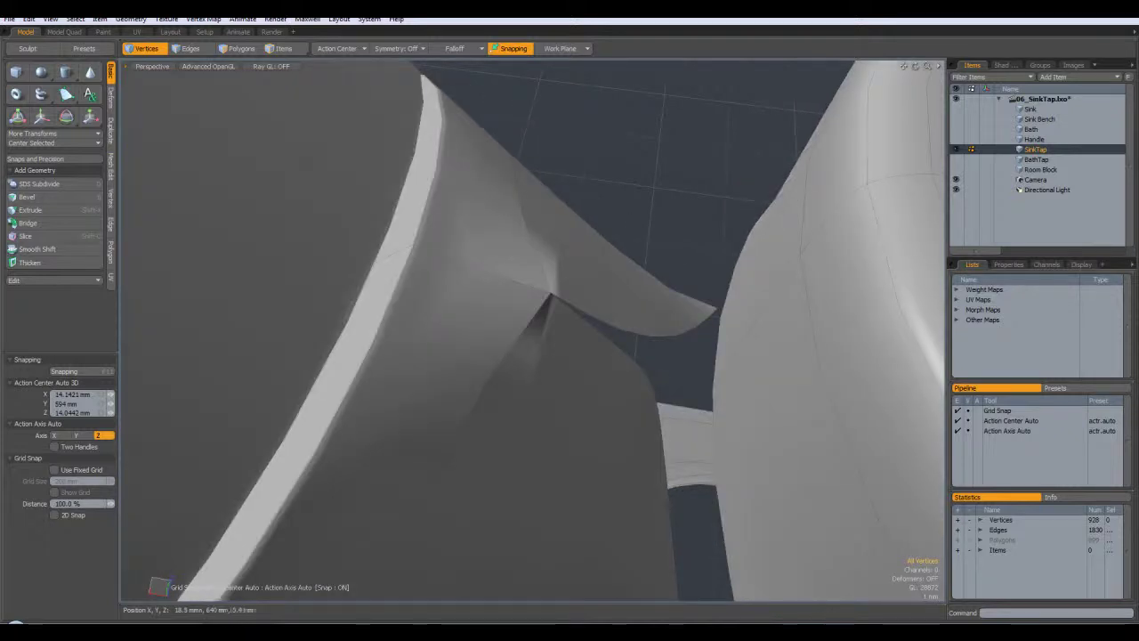
{"action": "key", "text": "Tab"}
Step: Join two nearly coincident vertices at the handle's upper inner corner beside the tap body into one averaged vertex
{"action": "left_click_drag", "start_coordinate": [682, 358], "coordinate": [630, 179], "text": "alt"}
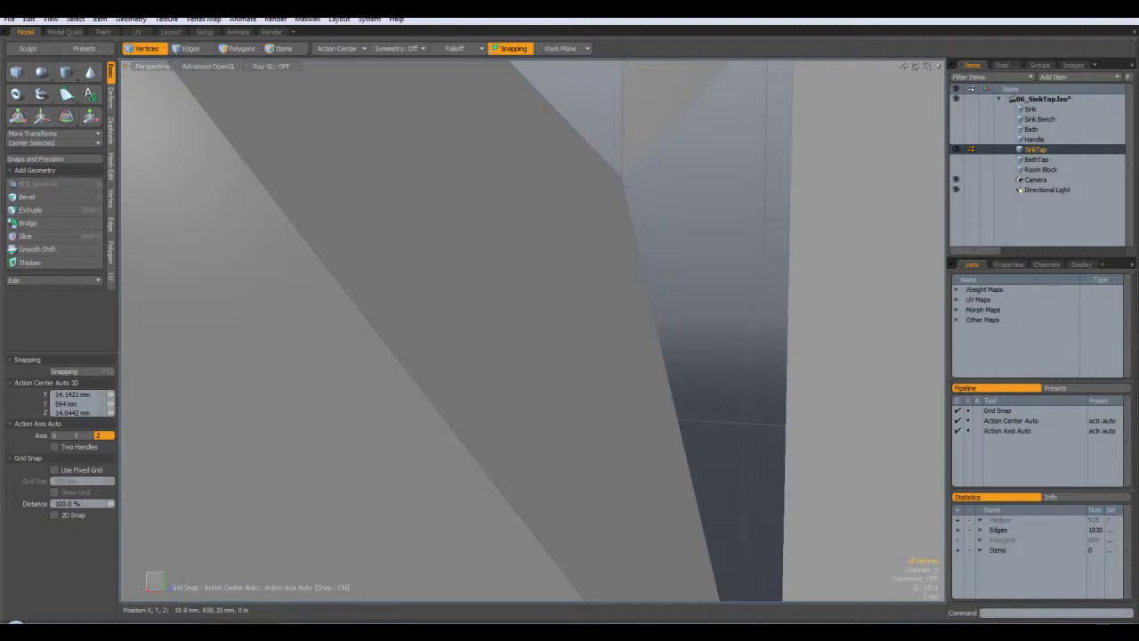
{"action": "left_click_drag", "start_coordinate": [650, 223], "coordinate": [605, 305], "text": "alt"}
{"action": "scroll", "coordinate": [628, 318], "scroll_direction": "down", "scroll_amount": 5}
{"action": "left_click_drag", "start_coordinate": [628, 359], "coordinate": [570, 347], "text": "alt"}
{"action": "left_click", "coordinate": [132, 19]}
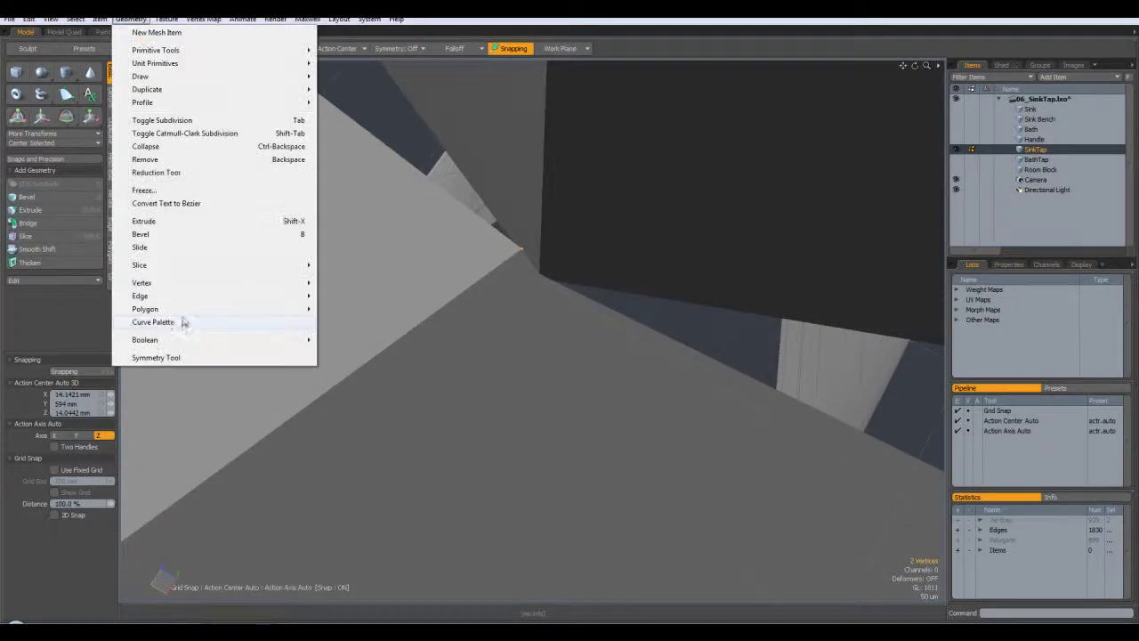
{"action": "mouse_move", "coordinate": [181, 296]}
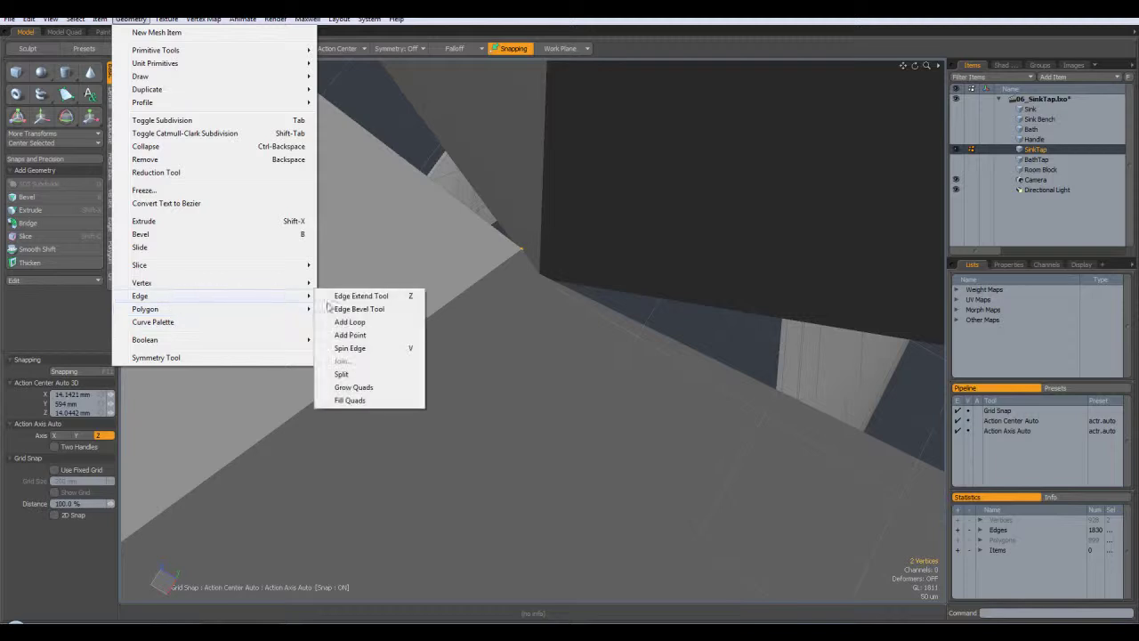
{"action": "left_click", "coordinate": [347, 363]}
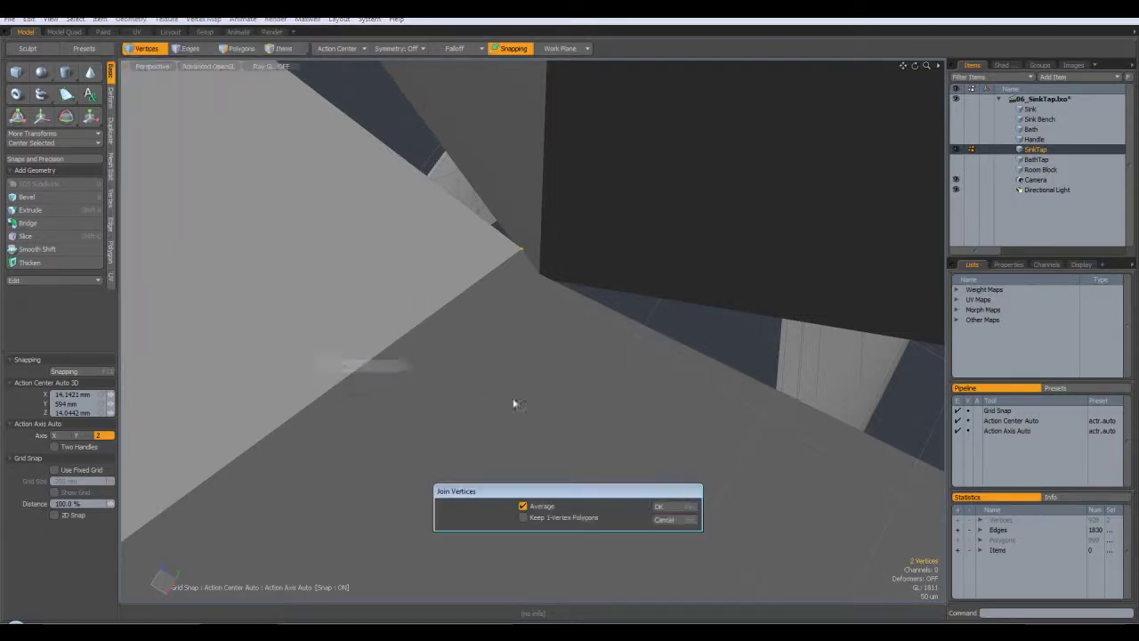
{"action": "left_click", "coordinate": [678, 507]}
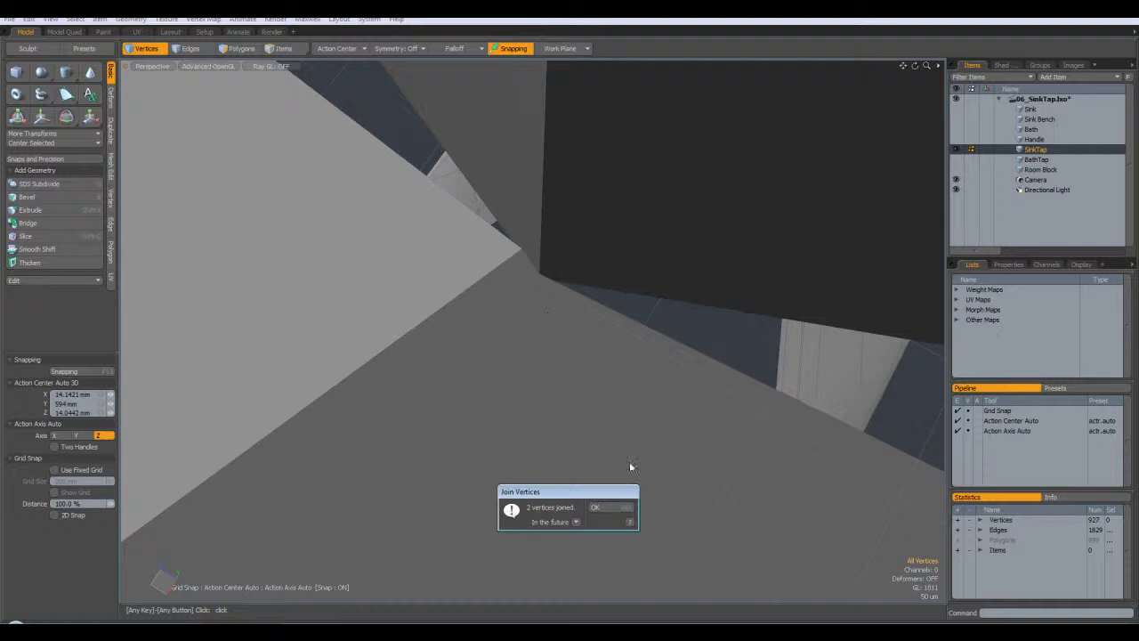
{"action": "left_click", "coordinate": [622, 506]}
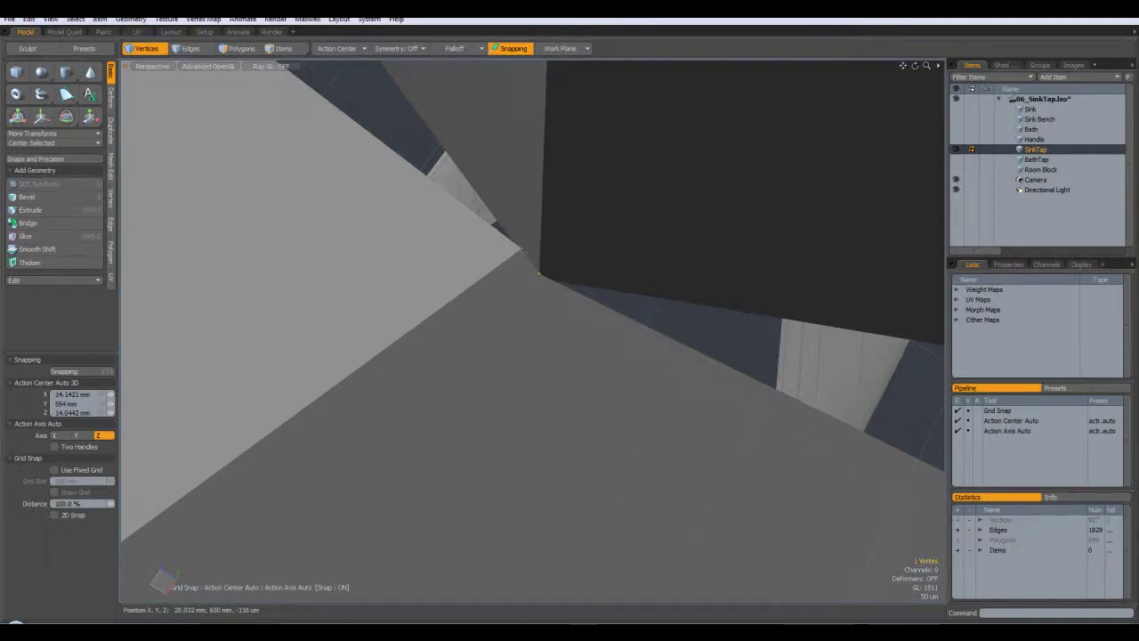
Step: Join the next pair of separated vertices at the handle's upper inner corner, with averaging on
{"action": "left_click_drag", "start_coordinate": [534, 272], "coordinate": [410, 276], "text": "alt"}
{"action": "left_click", "coordinate": [130, 19]}
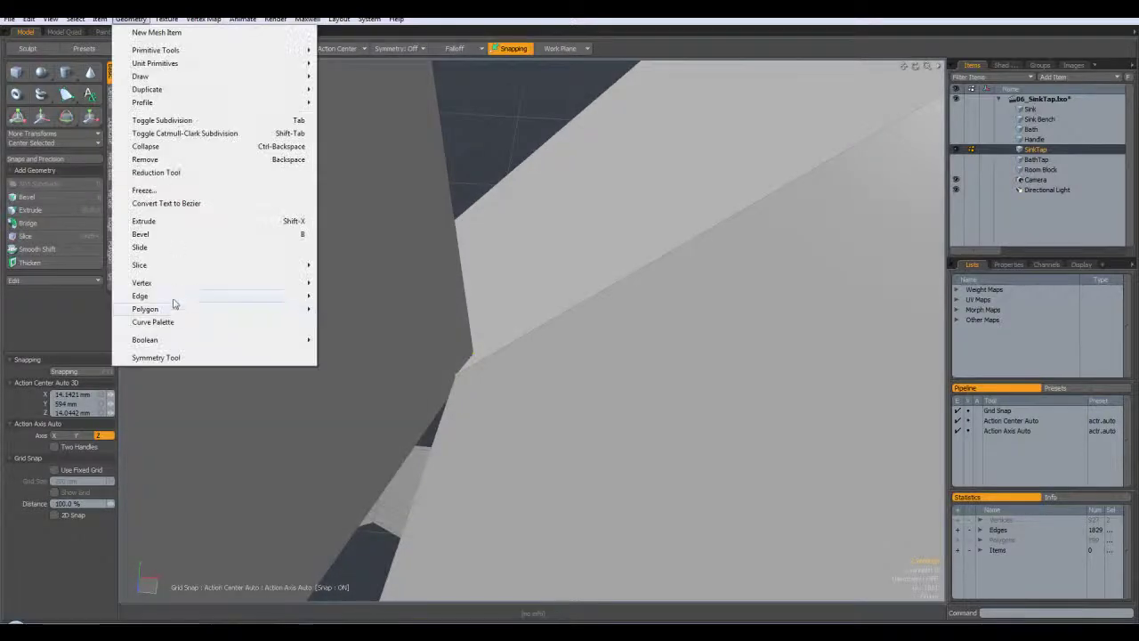
{"action": "mouse_move", "coordinate": [169, 283]}
{"action": "left_click", "coordinate": [346, 366]}
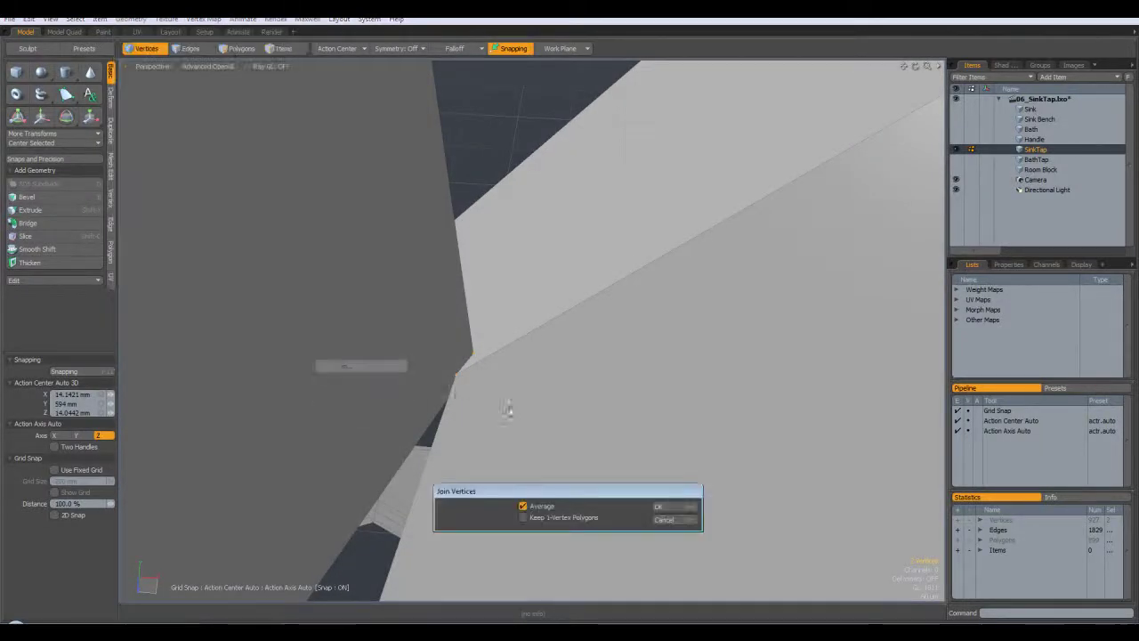
{"action": "left_click", "coordinate": [675, 506]}
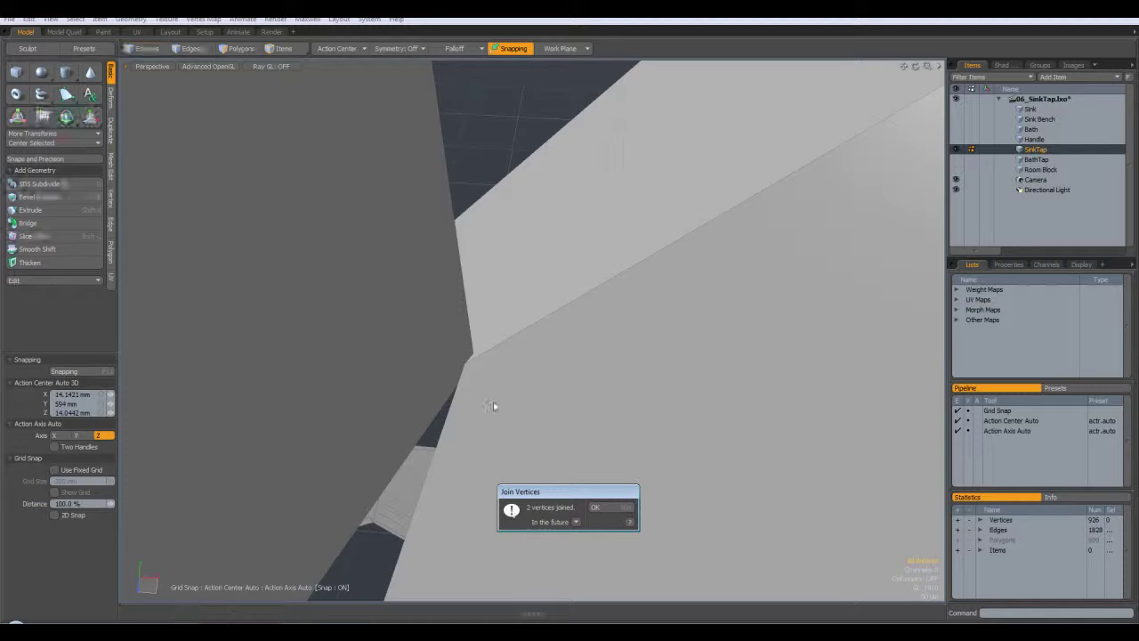
{"action": "left_click", "coordinate": [605, 508]}
Step: Join the remaining stray vertex to the corner vertex at the handle's upper inner junction, averaging their positions
{"action": "left_click_drag", "start_coordinate": [483, 432], "coordinate": [548, 312], "text": "alt"}
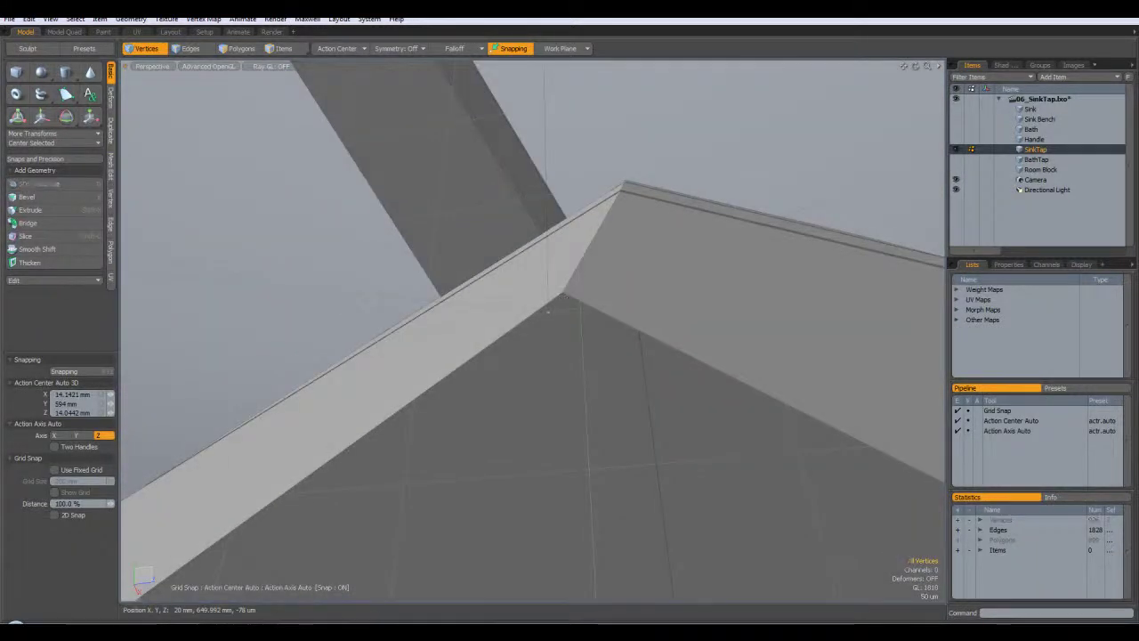
{"action": "left_click", "coordinate": [131, 19]}
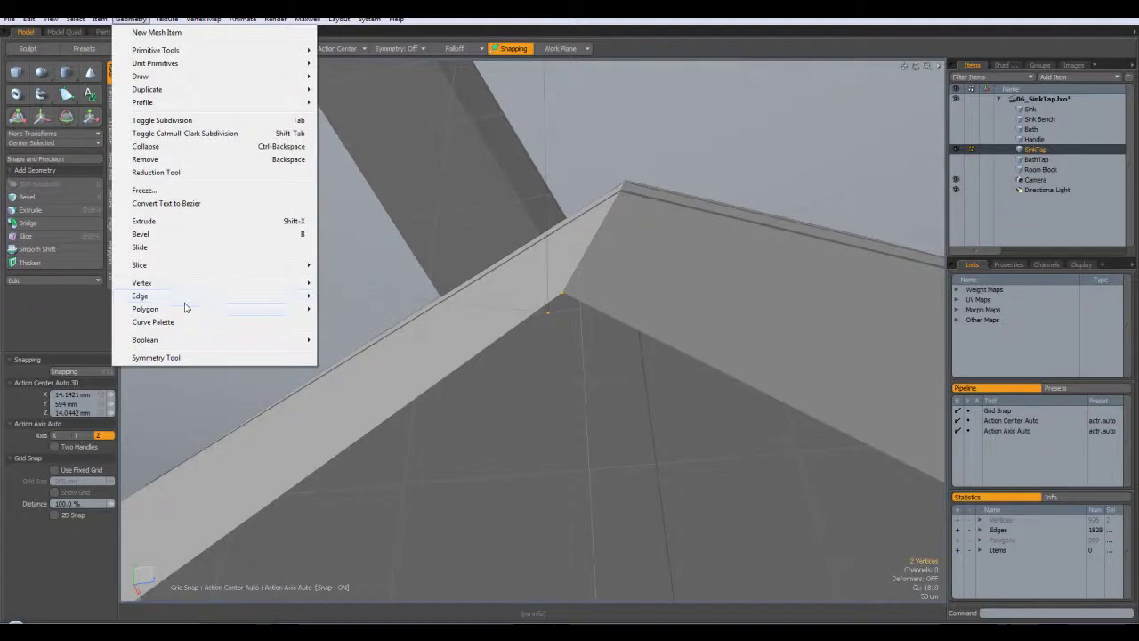
{"action": "mouse_move", "coordinate": [318, 287]}
{"action": "left_click", "coordinate": [342, 366]}
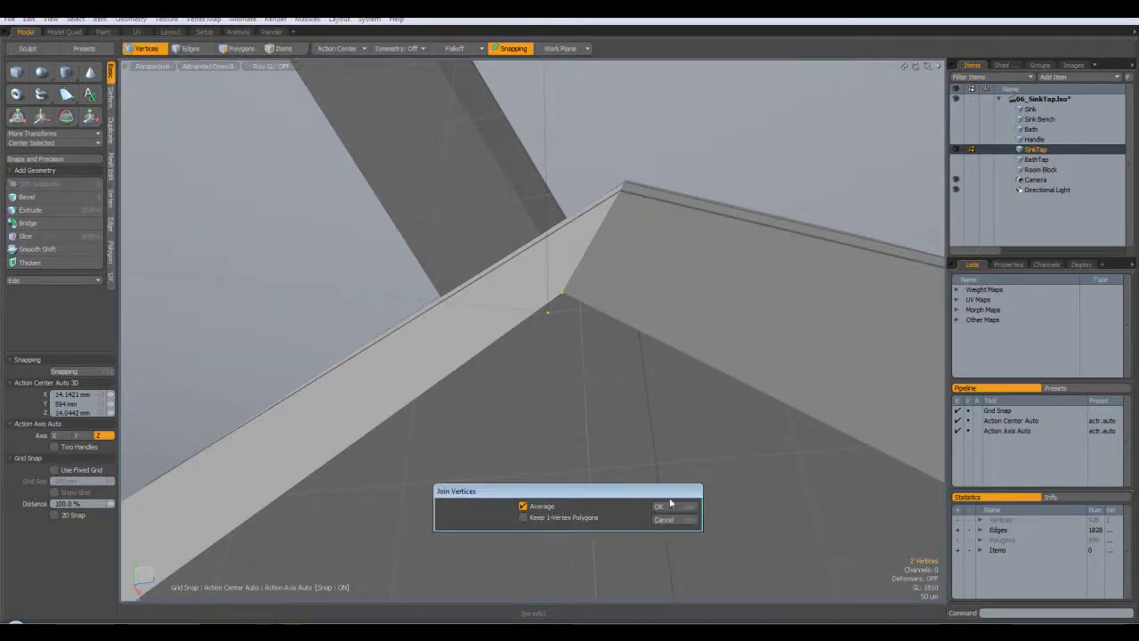
{"action": "left_click", "coordinate": [615, 510]}
Step: Examine the smoothed tap down to its base plate, and switch subdivision off to inspect the handle's lower end
{"action": "left_click_drag", "start_coordinate": [614, 392], "coordinate": [356, 431], "text": "alt"}
{"action": "scroll", "coordinate": [533, 329], "scroll_direction": "down", "scroll_amount": 5}
{"action": "left_click_drag", "start_coordinate": [534, 338], "coordinate": [446, 394], "text": "alt"}
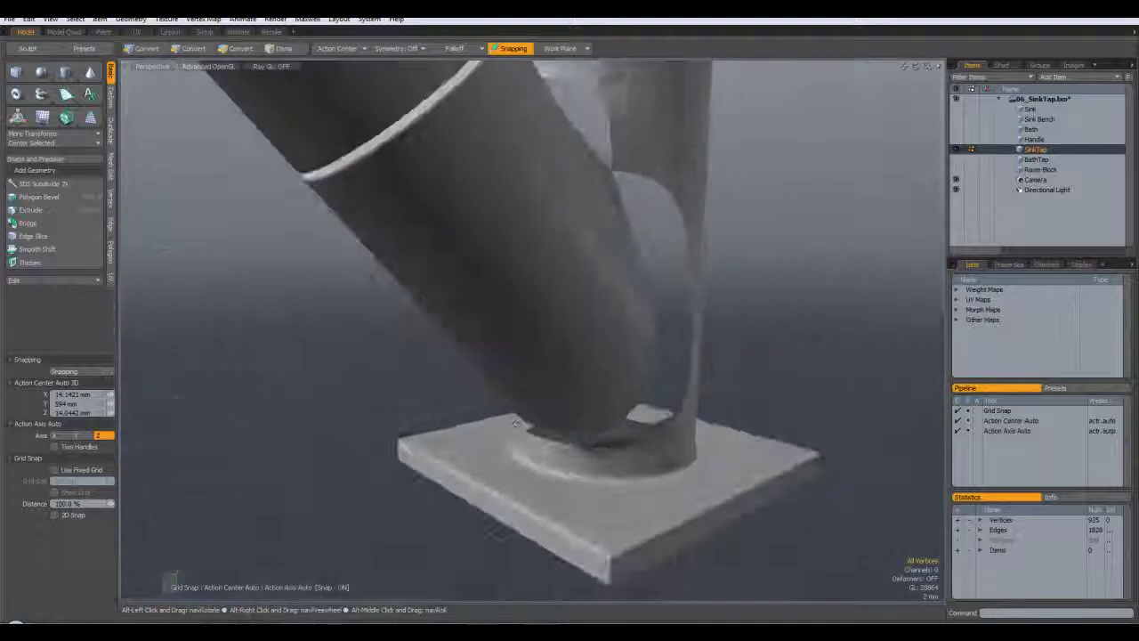
{"action": "key", "text": "Caps_Lock"}
{"action": "key", "text": "Caps_Lock"}
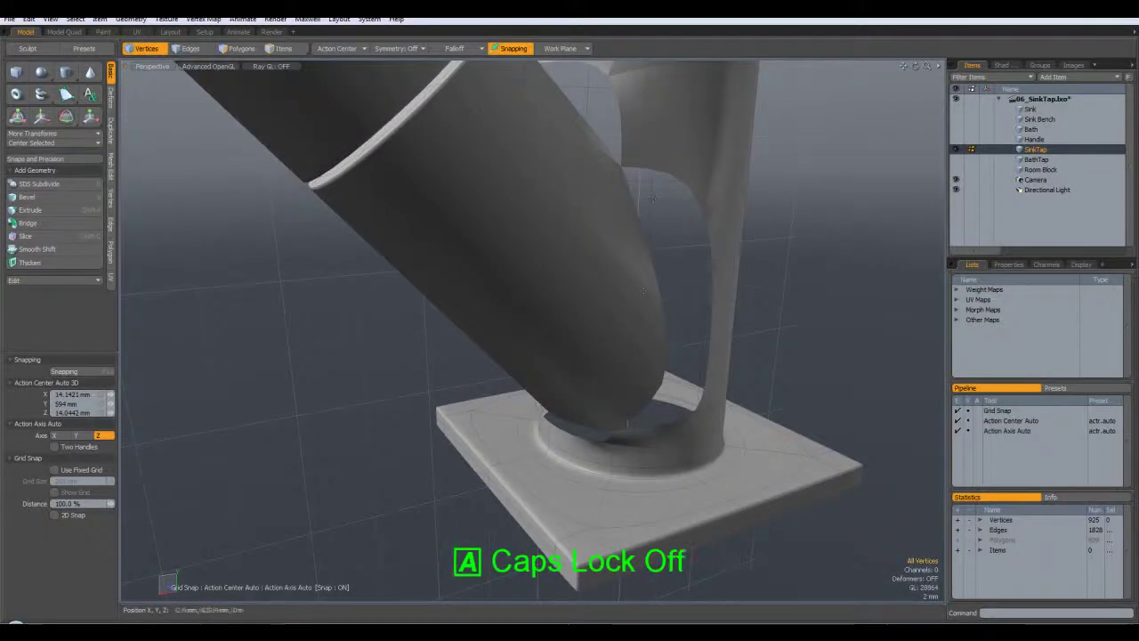
{"action": "key", "text": "Tab"}
{"action": "left_click_drag", "start_coordinate": [644, 291], "coordinate": [570, 178], "text": "alt"}
{"action": "left_click_drag", "start_coordinate": [604, 309], "coordinate": [660, 278], "text": "alt"}
Step: Join the handle's lower inner corner vertex with the adjacent vertex on the tap body's vertical edge, with averaging off
{"action": "key", "text": "1"}
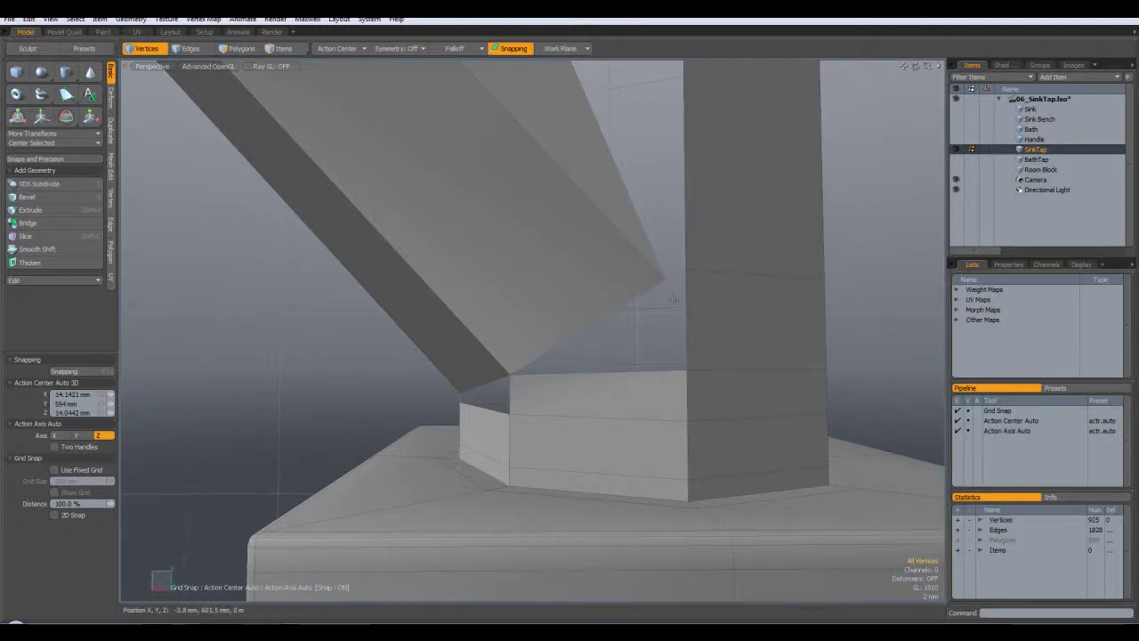
{"action": "left_click", "coordinate": [685, 269], "text": "shift"}
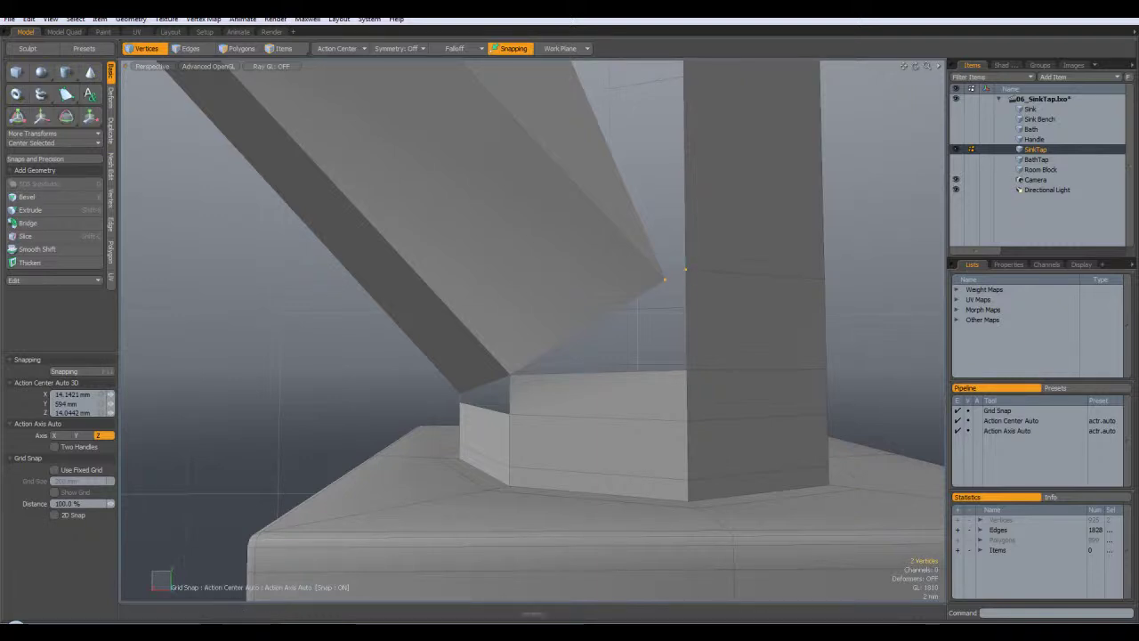
{"action": "left_click", "coordinate": [134, 19]}
{"action": "mouse_move", "coordinate": [218, 282]}
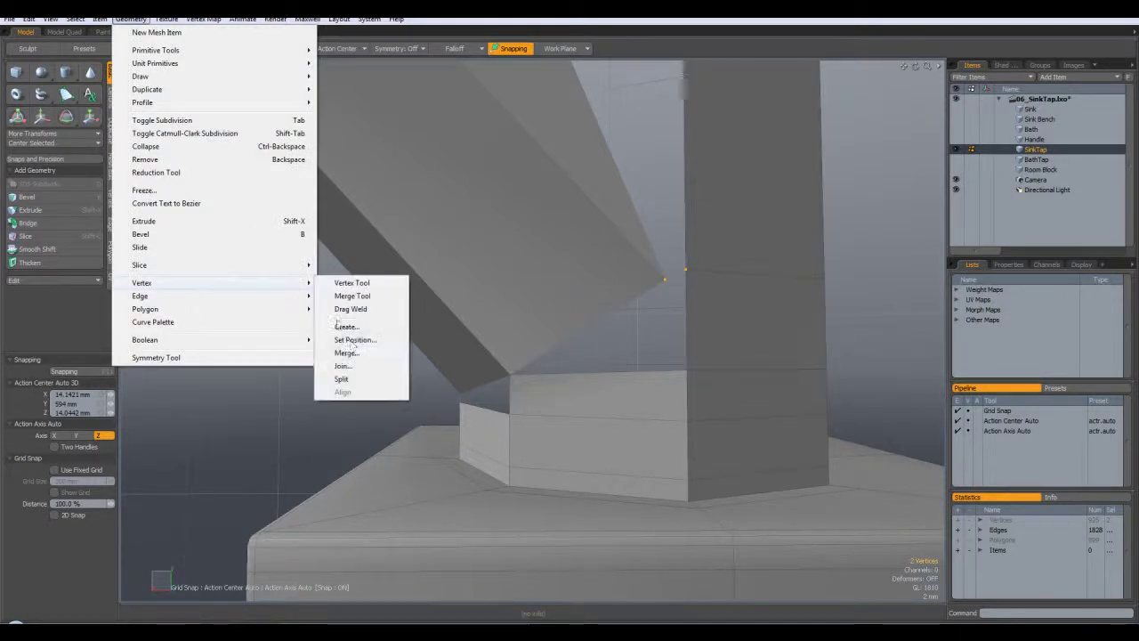
{"action": "left_click", "coordinate": [352, 365]}
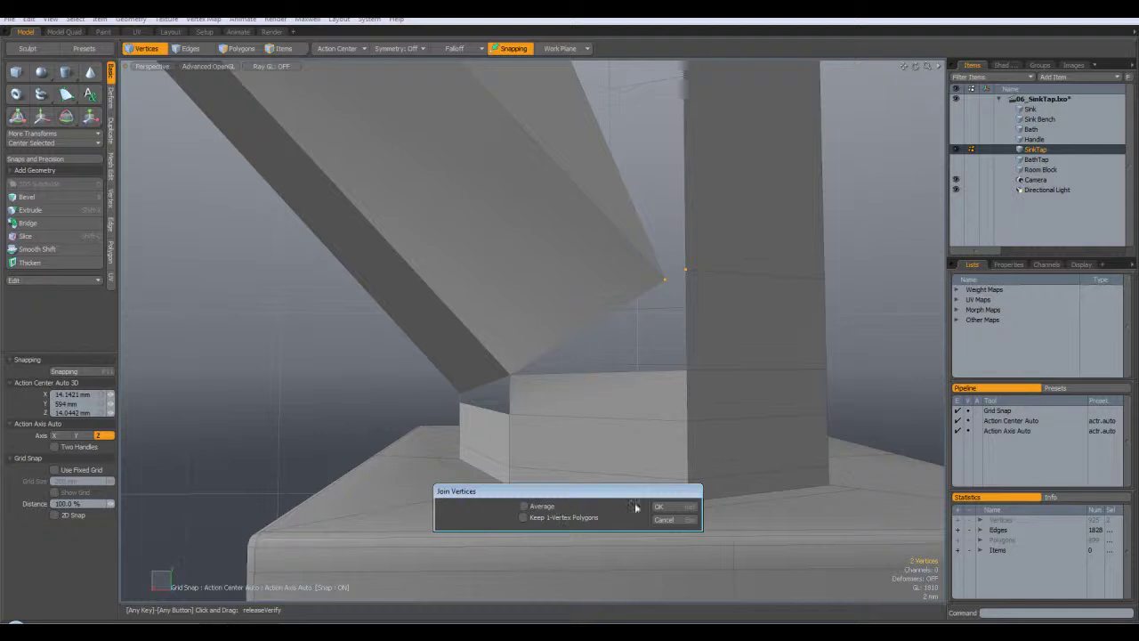
{"action": "left_click", "coordinate": [660, 506]}
{"action": "left_click", "coordinate": [594, 506]}
Step: Join the matching handle corner and tap body edge vertices on the opposite side, with averaging off
{"action": "left_click_drag", "start_coordinate": [594, 507], "coordinate": [903, 66], "text": "alt"}
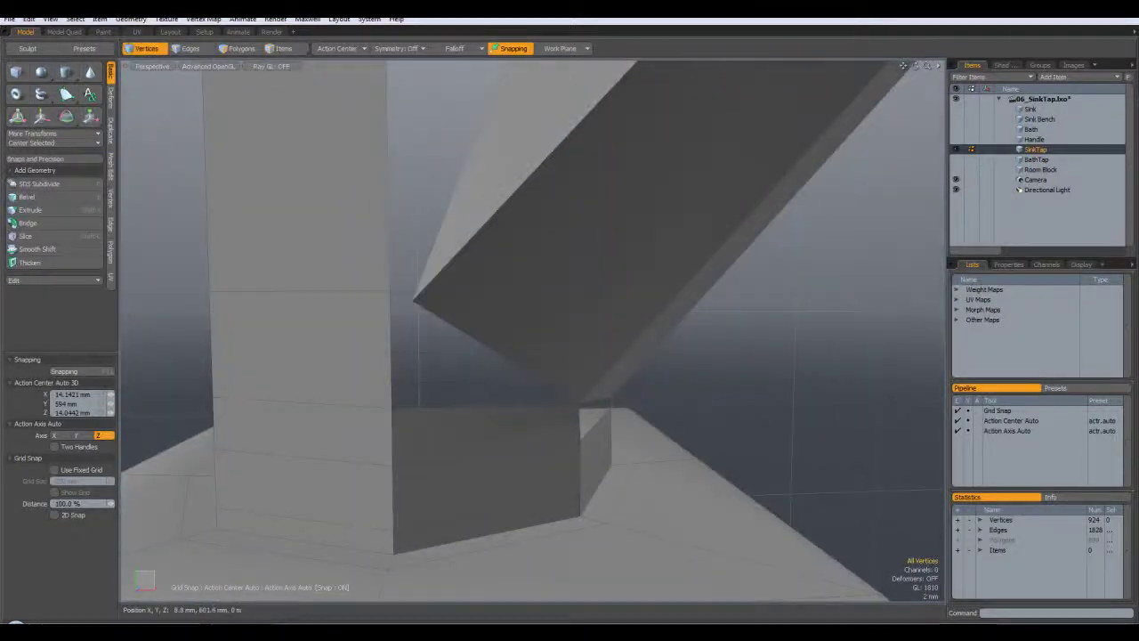
{"action": "left_click", "coordinate": [131, 19]}
{"action": "mouse_move", "coordinate": [198, 299]}
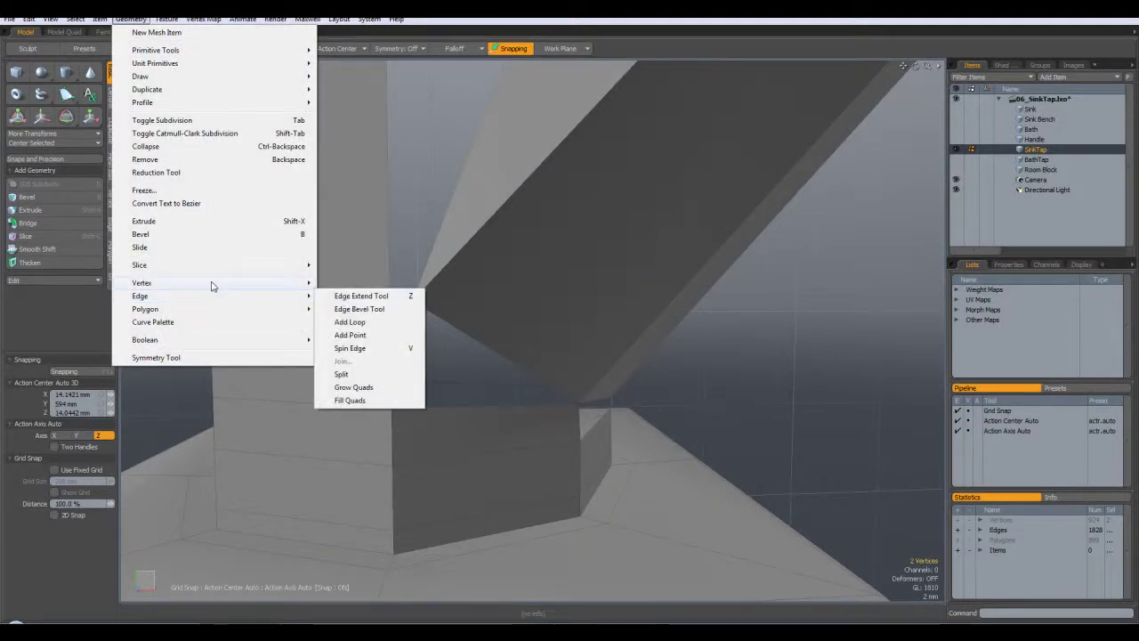
{"action": "left_click", "coordinate": [366, 367]}
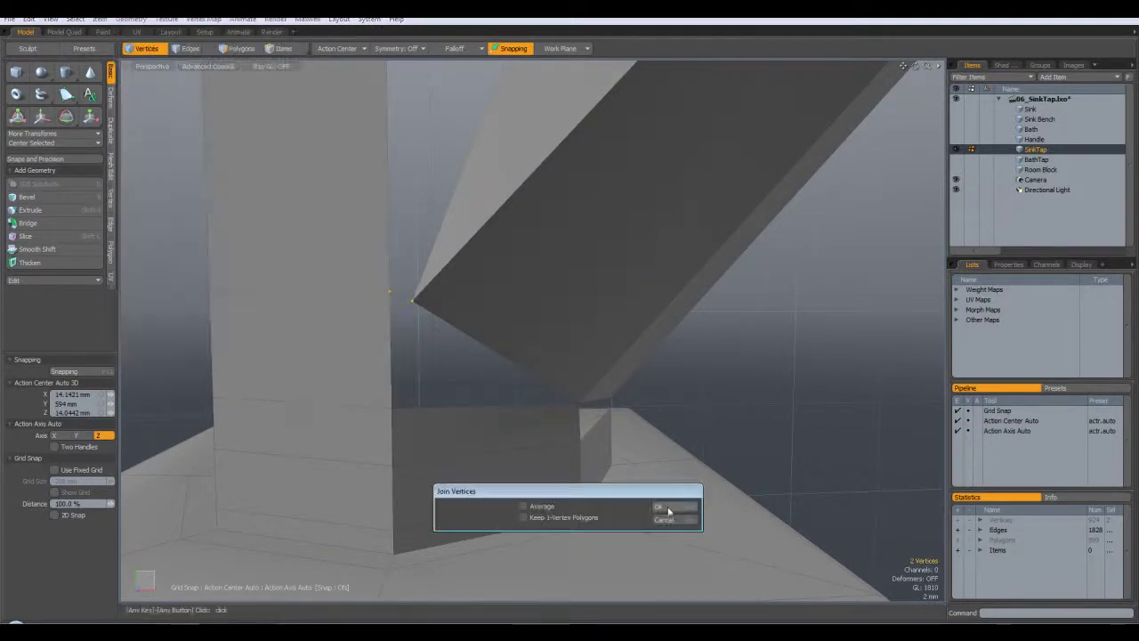
{"action": "left_click", "coordinate": [626, 503]}
Step: Join the handle's remaining lower corner vertex with the base collar vertex directly beneath it, with averaging off
{"action": "left_click_drag", "start_coordinate": [626, 503], "coordinate": [761, 419], "text": "alt"}
{"action": "left_click", "coordinate": [857, 398]}
{"action": "scroll", "coordinate": [836, 356], "scroll_direction": "down", "scroll_amount": 3}
{"action": "left_click_drag", "start_coordinate": [857, 398], "coordinate": [821, 405], "text": "alt"}
{"action": "scroll", "coordinate": [821, 405], "scroll_direction": "up", "scroll_amount": 3}
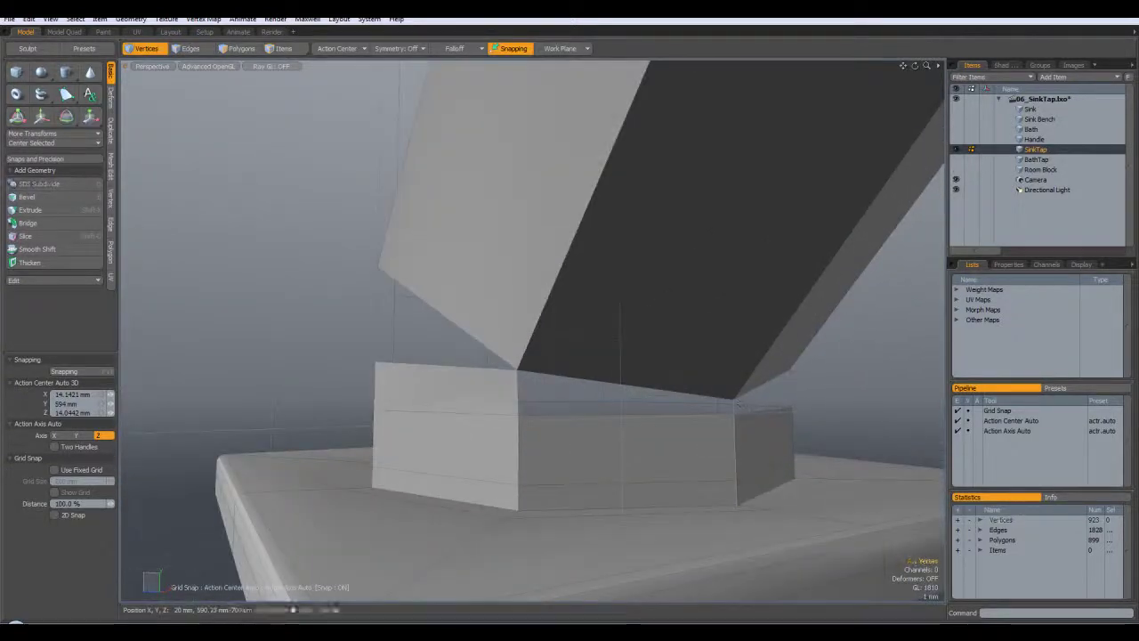
{"action": "left_click", "coordinate": [734, 402]}
{"action": "left_click", "coordinate": [734, 414], "text": "shift"}
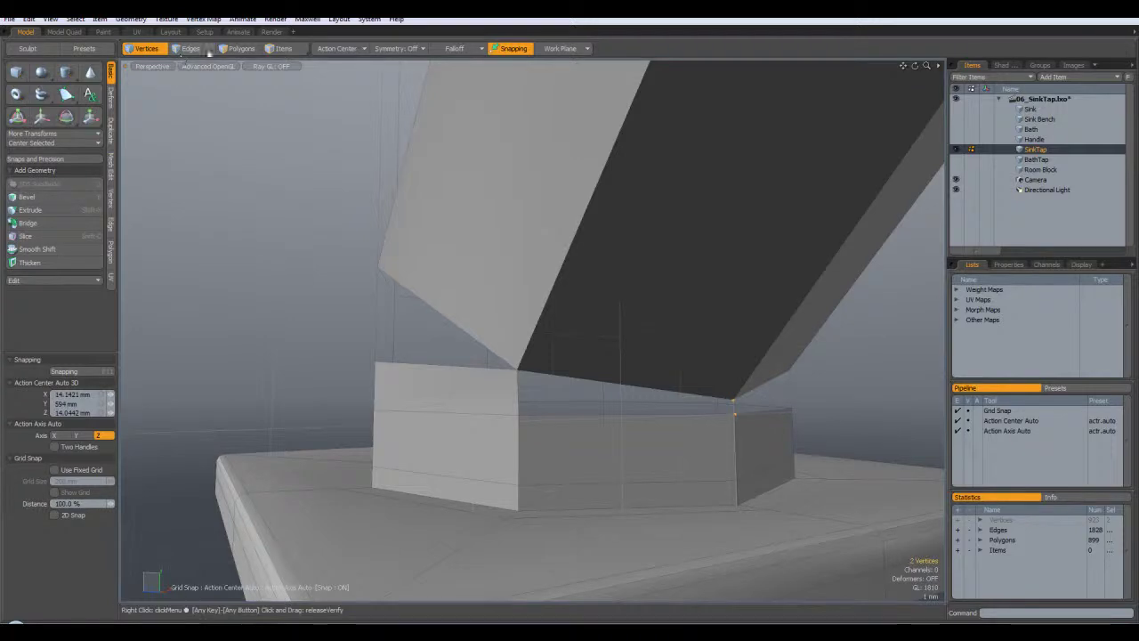
{"action": "left_click", "coordinate": [130, 19]}
{"action": "mouse_move", "coordinate": [182, 283]}
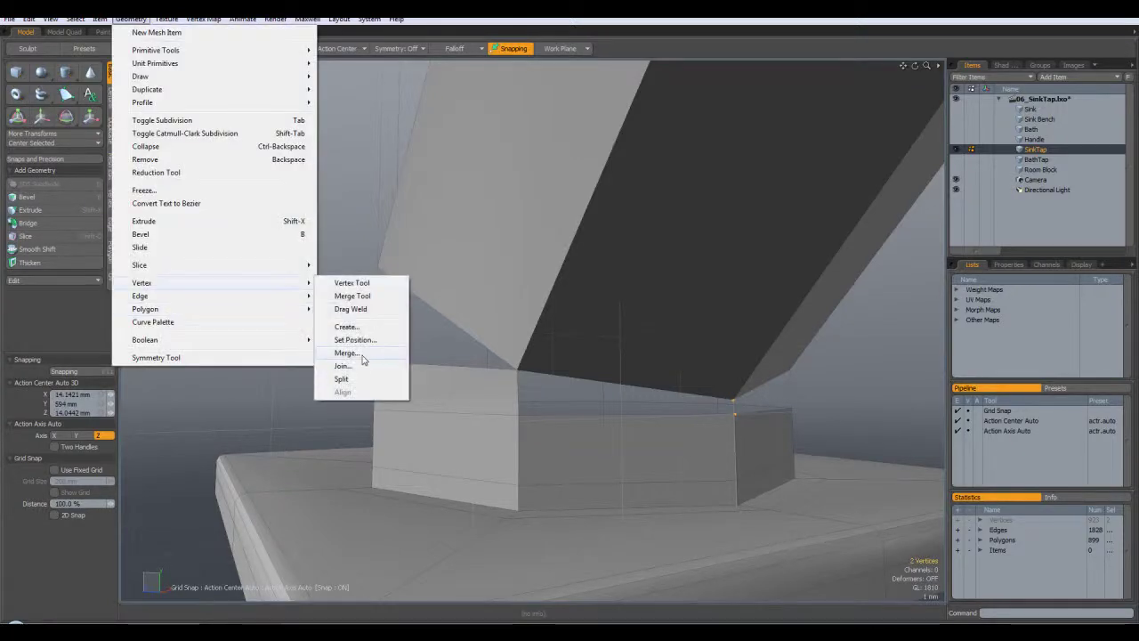
{"action": "left_click", "coordinate": [361, 366]}
{"action": "left_click", "coordinate": [687, 506]}
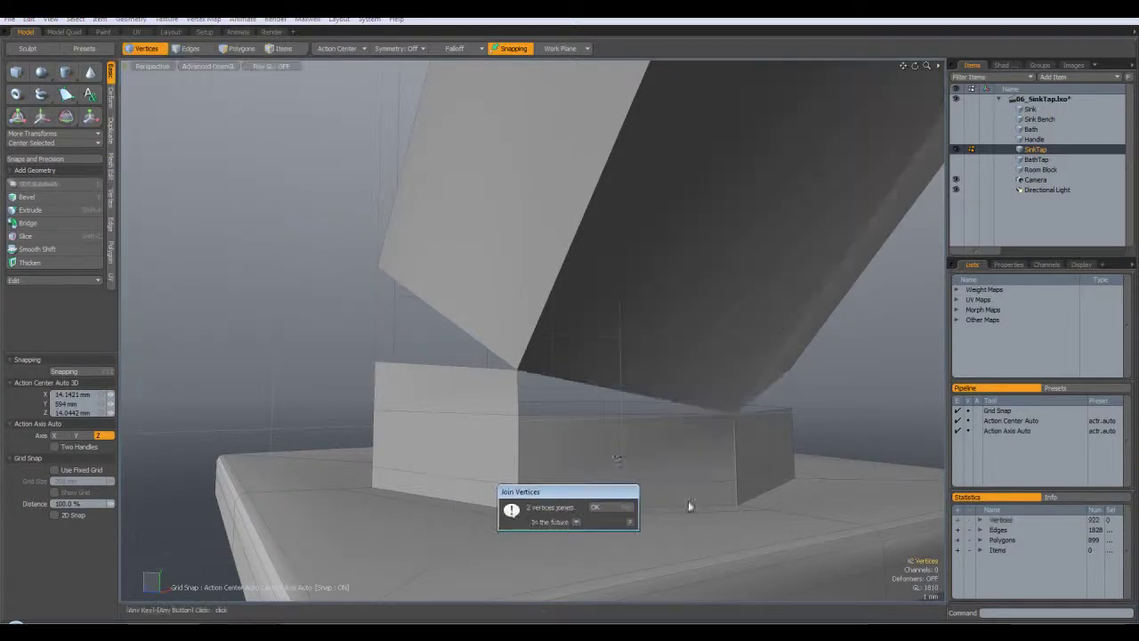
{"action": "left_click", "coordinate": [596, 506]}
Step: Examine the open gaps between the angled handle, tap body and base collar from both sides, with and without subdivision
{"action": "left_click_drag", "start_coordinate": [614, 444], "coordinate": [373, 423], "text": "alt"}
{"action": "key", "text": "a"}
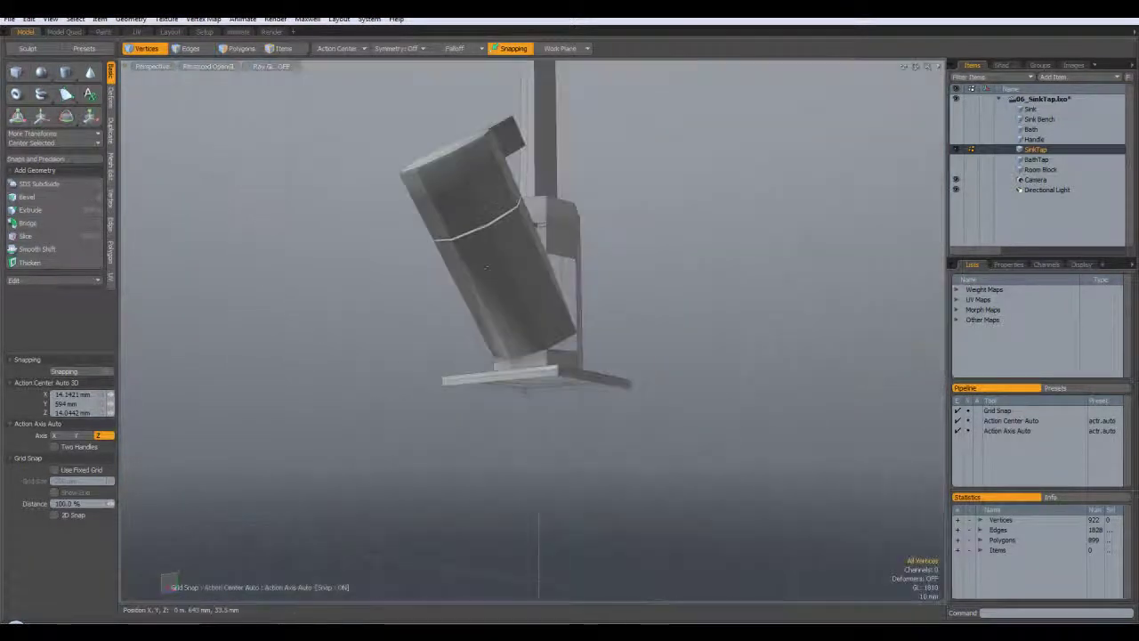
{"action": "left_click_drag", "start_coordinate": [620, 276], "coordinate": [605, 280], "text": "alt"}
{"action": "left_click_drag", "start_coordinate": [654, 361], "coordinate": [663, 360], "text": "alt"}
{"action": "key", "text": "1"}
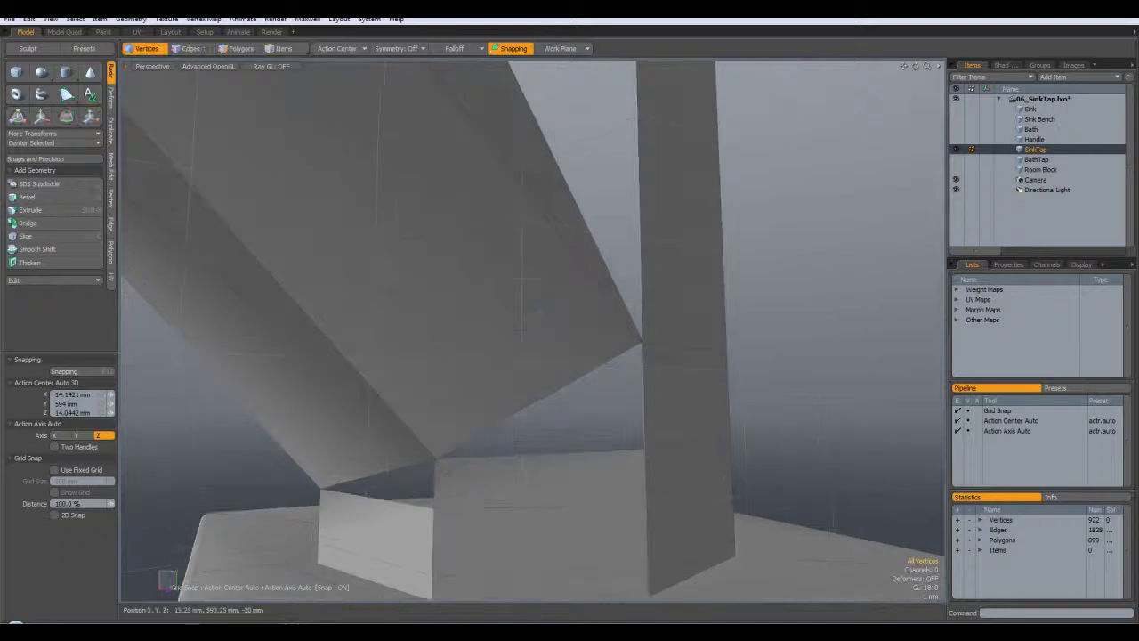
{"action": "scroll", "coordinate": [441, 458], "scroll_direction": "down", "scroll_amount": 5}
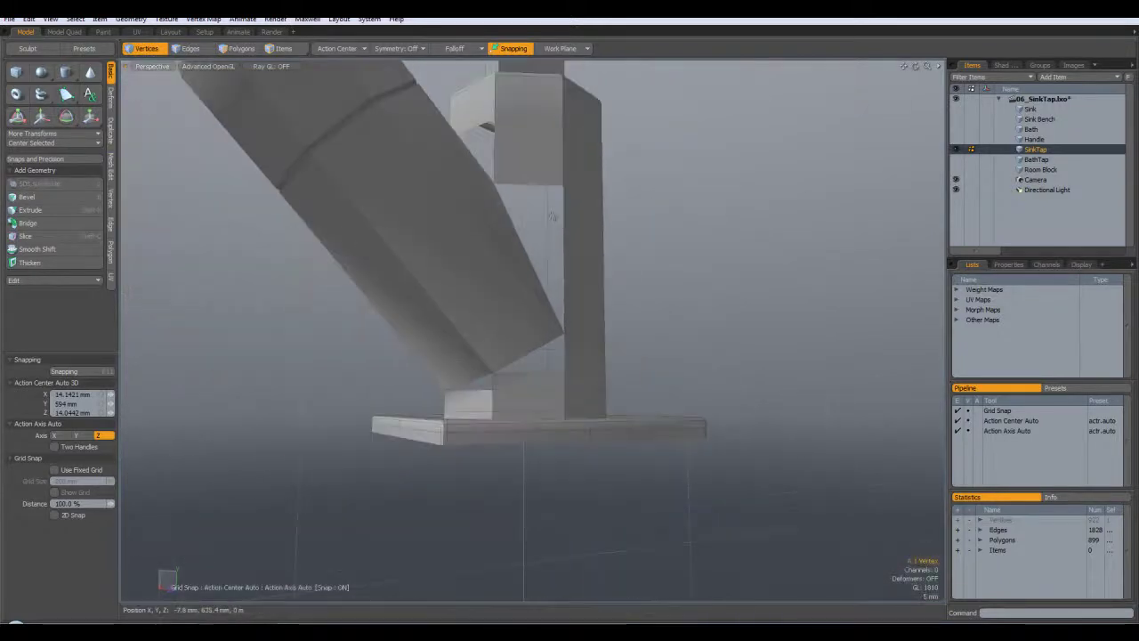
{"action": "left_click_drag", "start_coordinate": [204, 124], "coordinate": [355, 352], "text": "alt"}
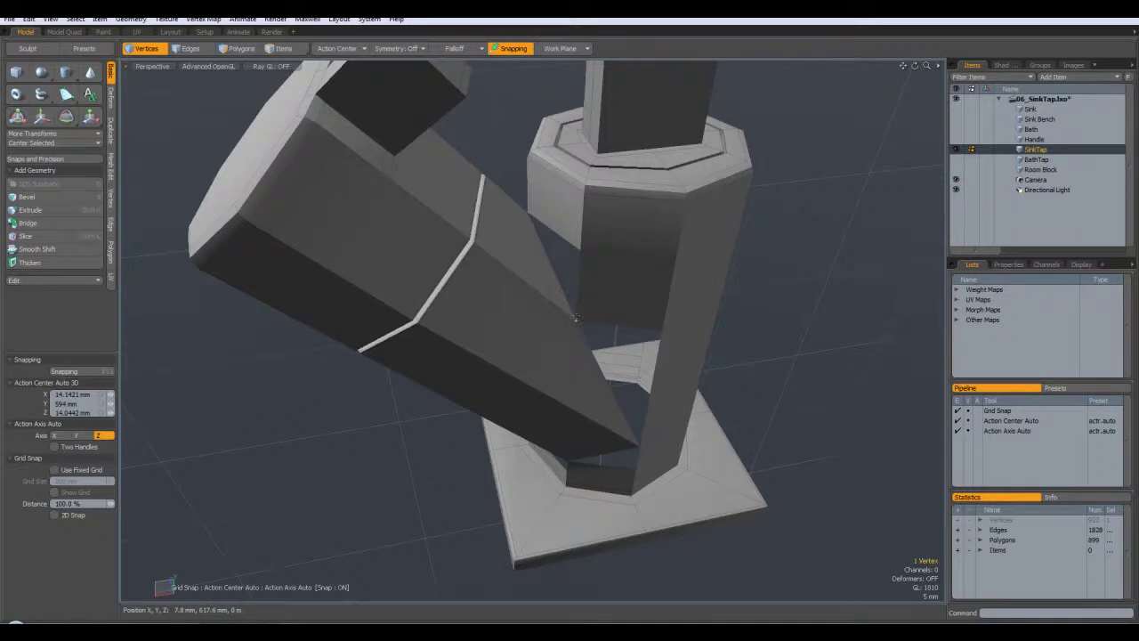
{"action": "left_click_drag", "start_coordinate": [578, 320], "coordinate": [681, 394], "text": "alt"}
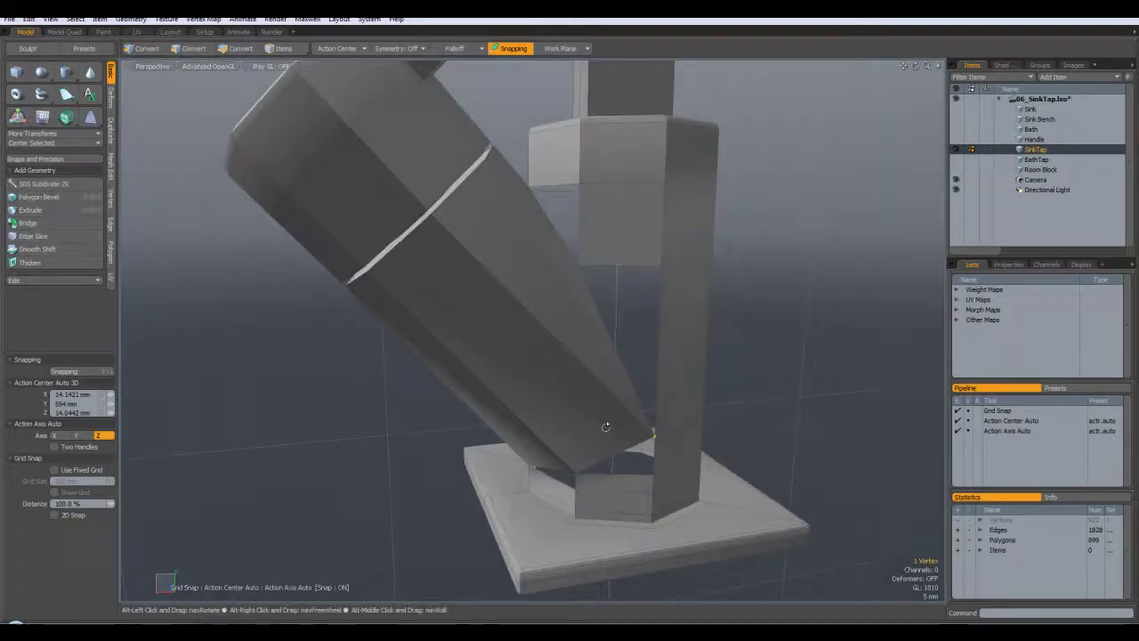
{"action": "left_click_drag", "start_coordinate": [656, 437], "coordinate": [767, 400], "text": "alt"}
{"action": "left_click_drag", "start_coordinate": [617, 457], "coordinate": [578, 452], "text": "alt"}
{"action": "left_click_drag", "start_coordinate": [472, 456], "coordinate": [420, 433], "text": "alt"}
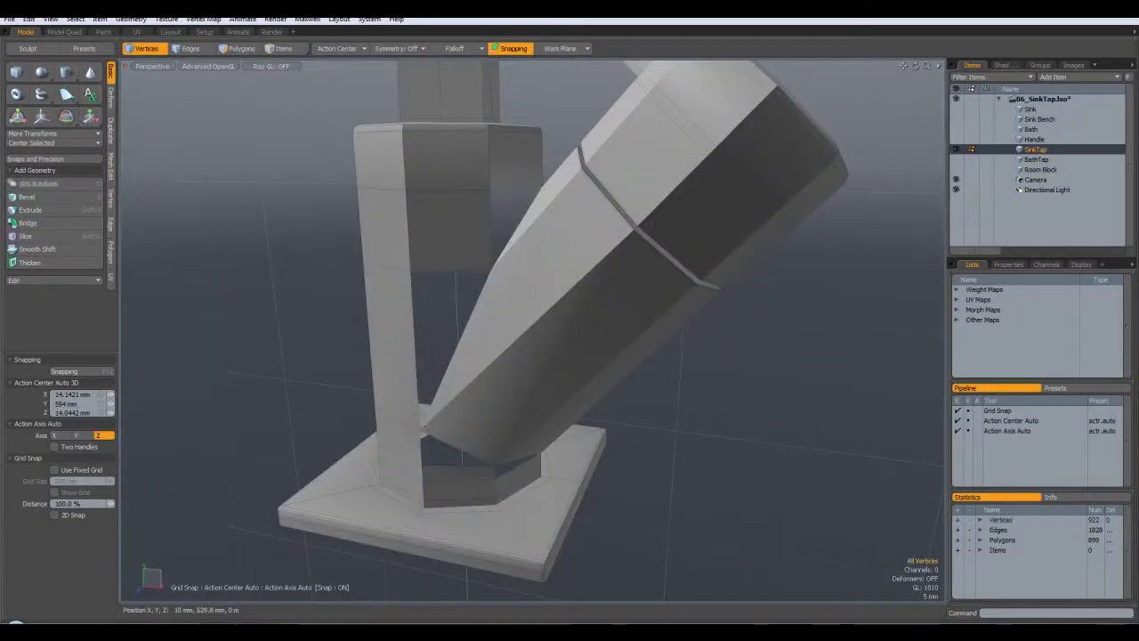
{"action": "left_click_drag", "start_coordinate": [542, 339], "coordinate": [559, 298], "text": "alt"}
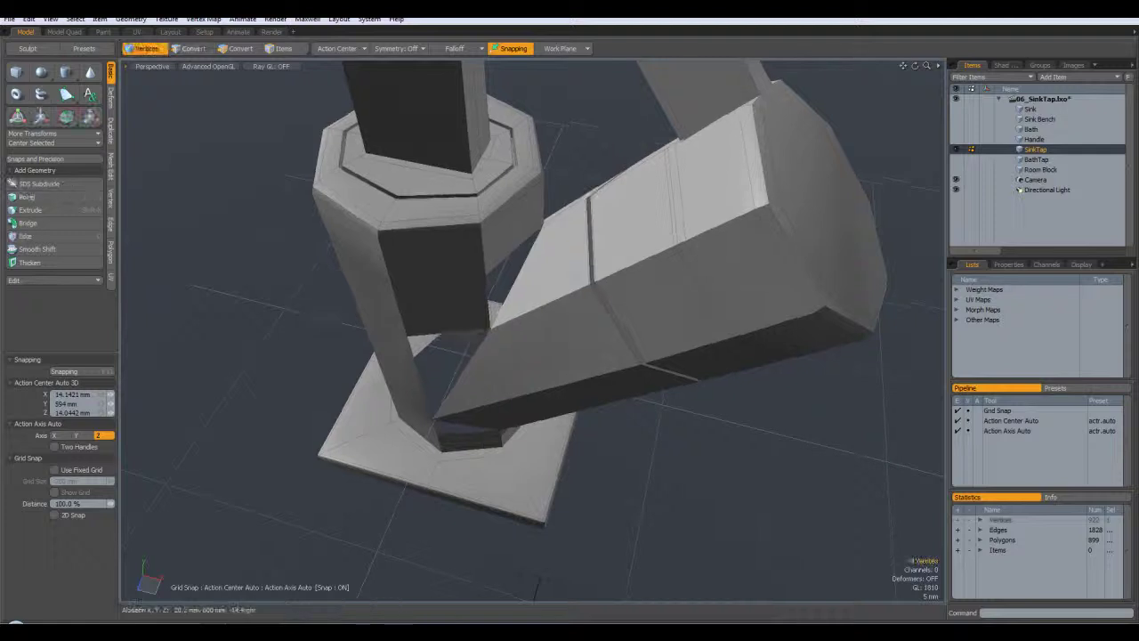
{"action": "key", "text": "Tab"}
{"action": "left_click_drag", "start_coordinate": [638, 331], "coordinate": [514, 185], "text": "alt"}
{"action": "key", "text": "Tab"}
Step: Fill the upper triangular gap between the handle's inner edge and the tap body with a polygon, and preview the smoothed mesh
{"action": "scroll", "coordinate": [514, 185], "scroll_direction": "up", "scroll_amount": 4}
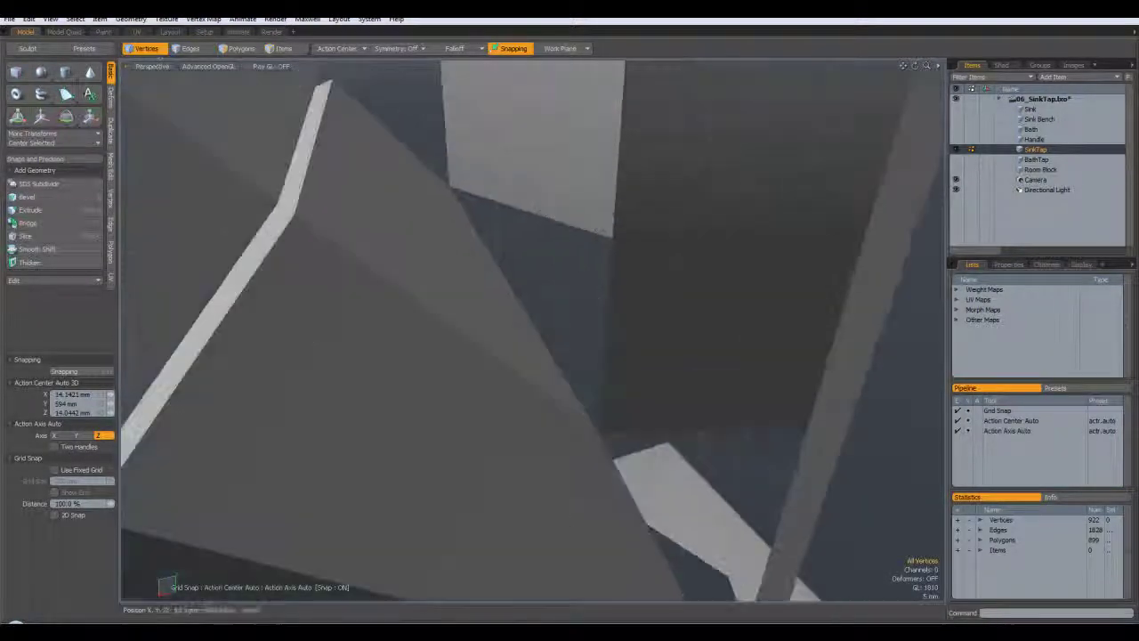
{"action": "left_click_drag", "start_coordinate": [601, 365], "coordinate": [619, 414], "text": "alt"}
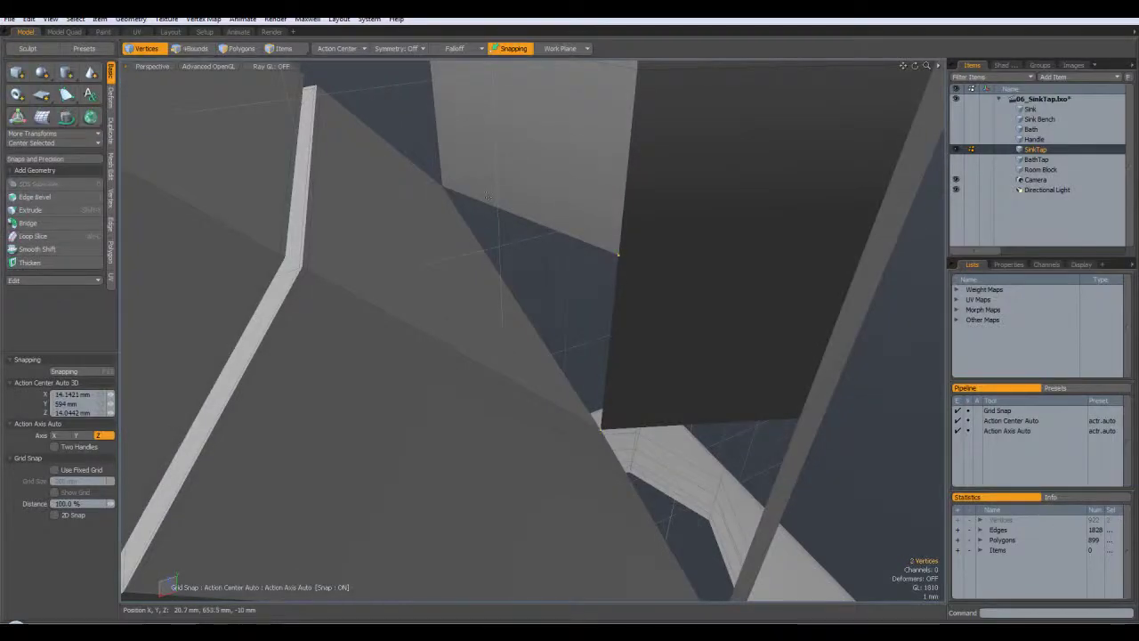
{"action": "key", "text": "p"}
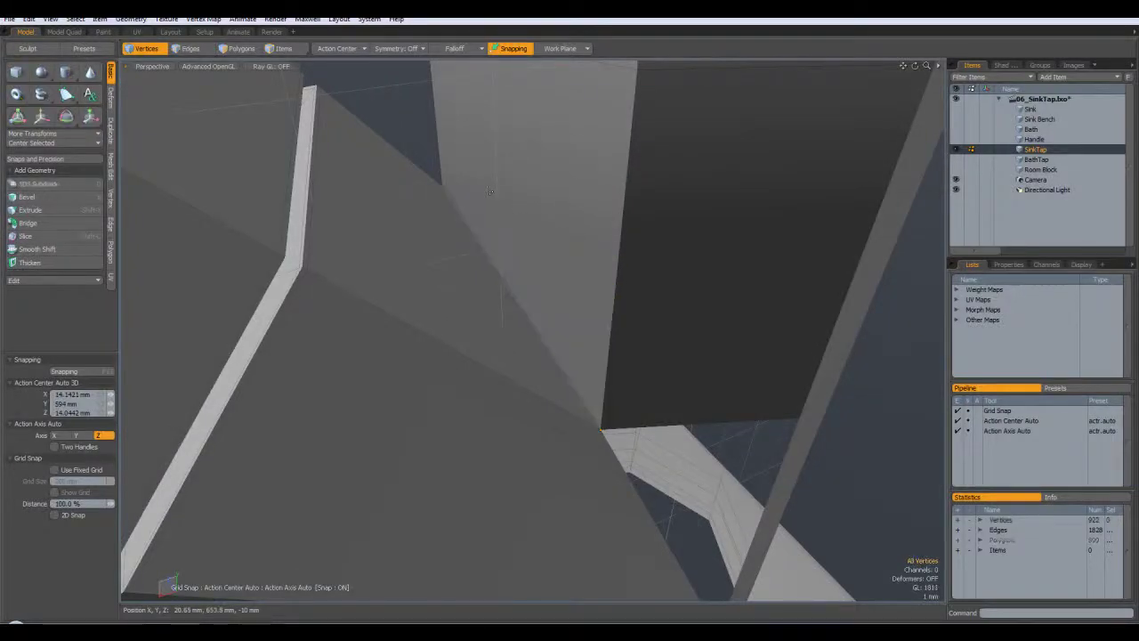
{"action": "key", "text": "Tab"}
{"action": "left_click_drag", "start_coordinate": [489, 192], "coordinate": [560, 258], "text": "alt"}
{"action": "left_click_drag", "start_coordinate": [560, 151], "coordinate": [532, 231], "text": "alt"}
{"action": "key", "text": "Tab"}
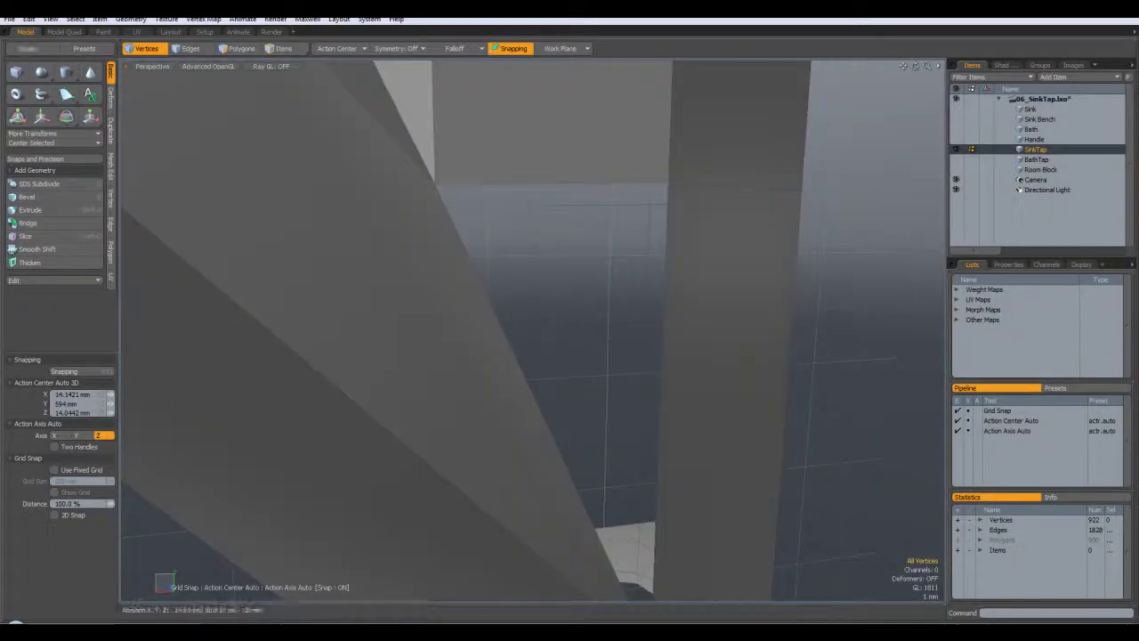
Step: Fill the side gap between the tap body's lower edge, its vertical edge and the handle with a polygon, and preview it smoothed
{"action": "left_click_drag", "start_coordinate": [592, 329], "coordinate": [574, 307], "text": "alt"}
{"action": "left_click", "coordinate": [568, 485], "text": "shift"}
{"action": "left_click_drag", "start_coordinate": [579, 255], "coordinate": [651, 454], "text": "alt+shift"}
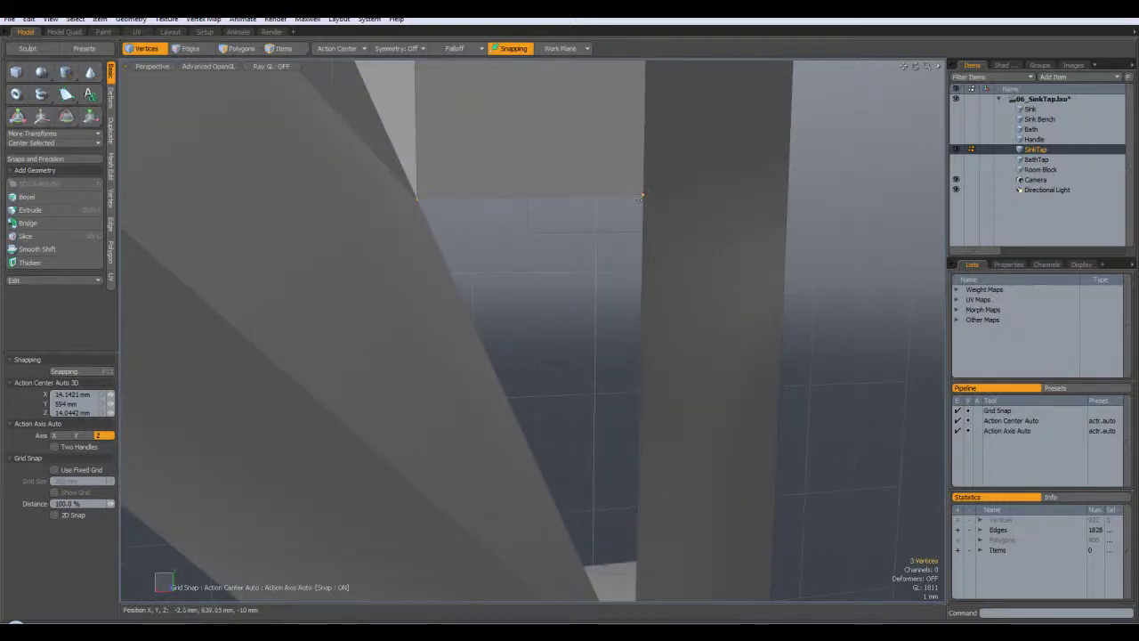
{"action": "key", "text": "p"}
{"action": "scroll", "coordinate": [638, 200], "scroll_direction": "down", "scroll_amount": 5}
{"action": "key", "text": "Tab"}
{"action": "left_click_drag", "start_coordinate": [622, 210], "coordinate": [594, 181], "text": "alt"}
{"action": "key", "text": "Tab"}
Step: Fill the two triangular gaps between the handle's lower end and the base collar on this side, and preview the smoothed junction
{"action": "scroll", "coordinate": [595, 267], "scroll_direction": "up", "scroll_amount": 5}
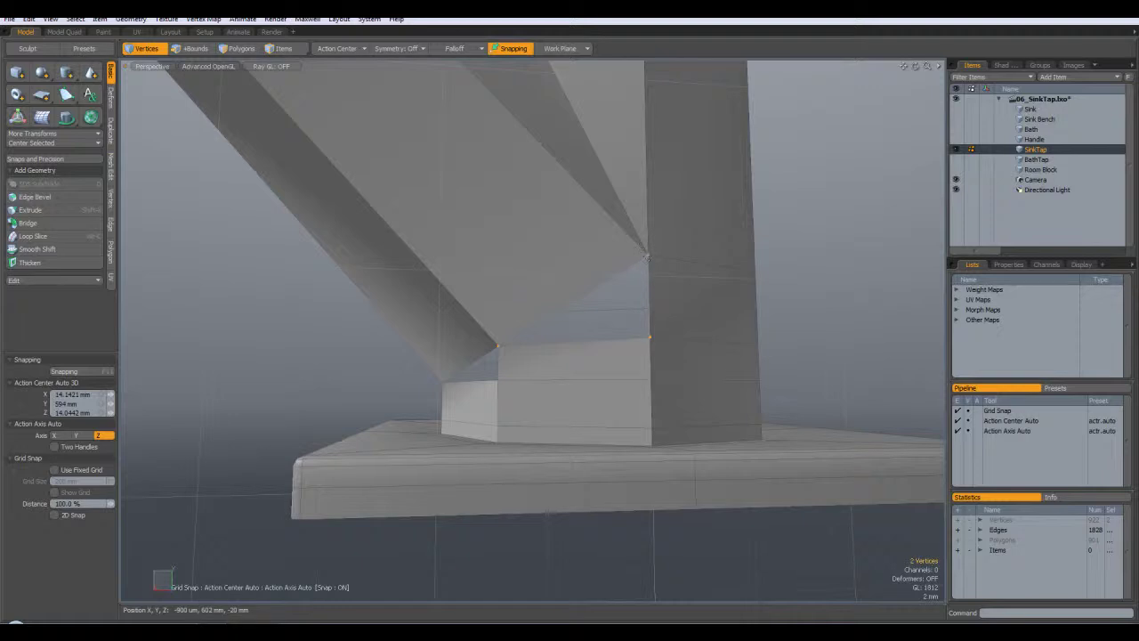
{"action": "key", "text": "p"}
{"action": "left_click_drag", "start_coordinate": [525, 400], "coordinate": [436, 382], "text": "alt"}
{"action": "scroll", "coordinate": [436, 383], "scroll_direction": "up", "scroll_amount": 3}
{"action": "left_click", "coordinate": [365, 378]}
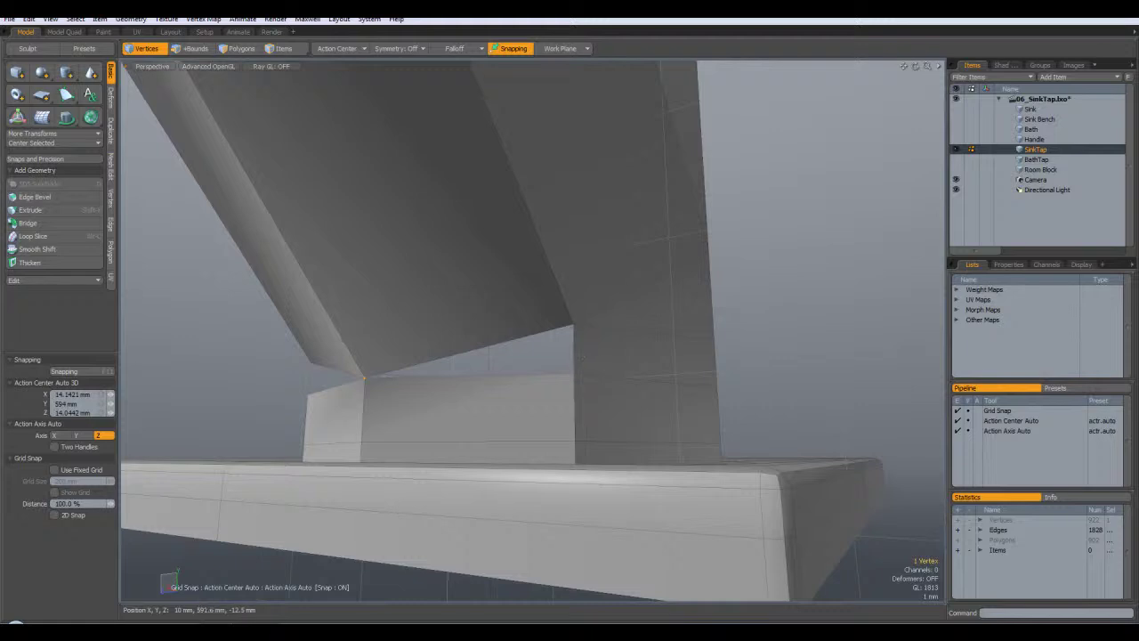
{"action": "key", "text": "p"}
{"action": "key", "text": "Tab"}
{"action": "left_click_drag", "start_coordinate": [595, 236], "coordinate": [552, 284], "text": "alt"}
{"action": "scroll", "coordinate": [547, 245], "scroll_direction": "down", "scroll_amount": 5}
{"action": "scroll", "coordinate": [552, 285], "scroll_direction": "up", "scroll_amount": 2}
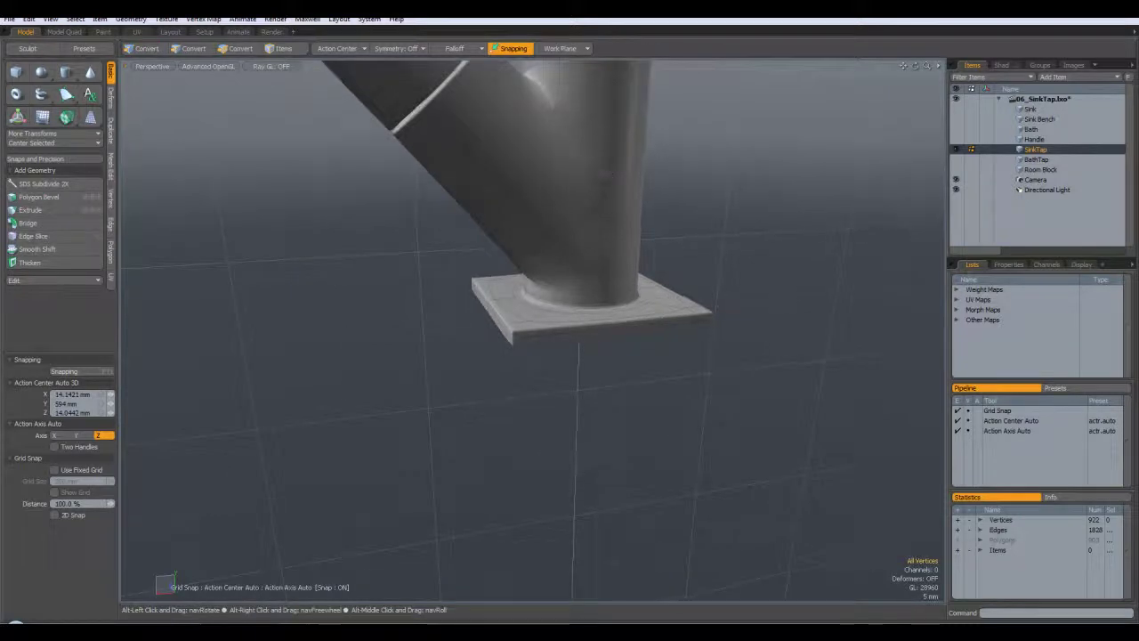
{"action": "left_click_drag", "start_coordinate": [602, 173], "coordinate": [598, 134], "text": "alt"}
Step: Fill the two matching triangular gaps between the handle's lower end and the collar on the opposite side with polygons
{"action": "key", "text": "Tab"}
{"action": "left_click_drag", "start_coordinate": [570, 282], "coordinate": [587, 253], "text": "alt"}
{"action": "left_click_drag", "start_coordinate": [516, 275], "coordinate": [622, 271], "text": "alt"}
{"action": "scroll", "coordinate": [623, 272], "scroll_direction": "up", "scroll_amount": 4}
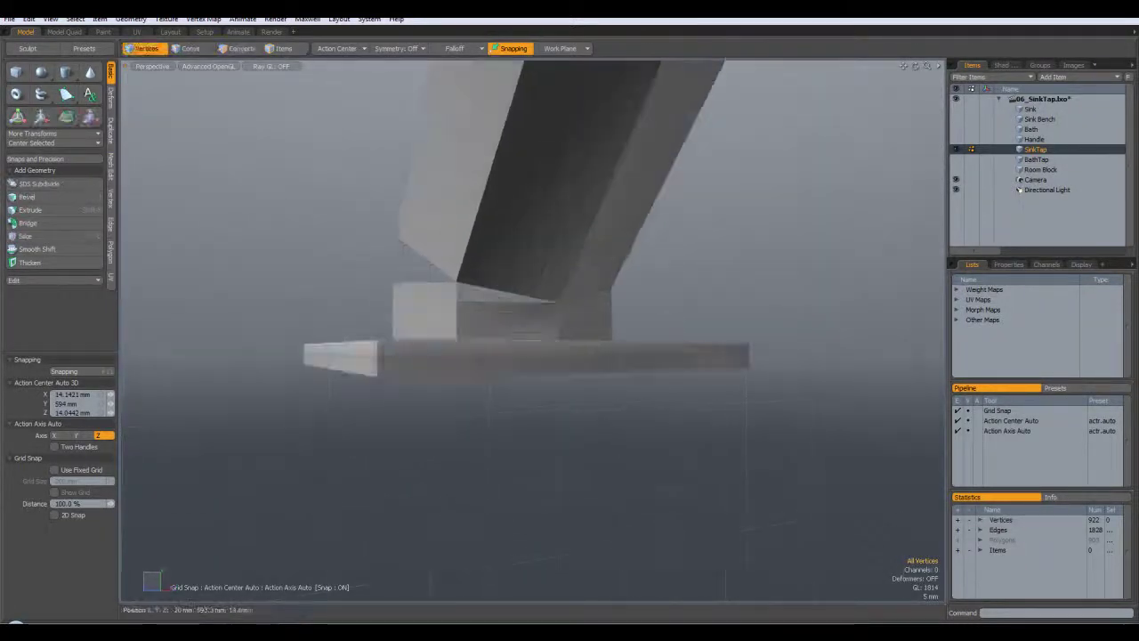
{"action": "scroll", "coordinate": [472, 286], "scroll_direction": "up", "scroll_amount": 2}
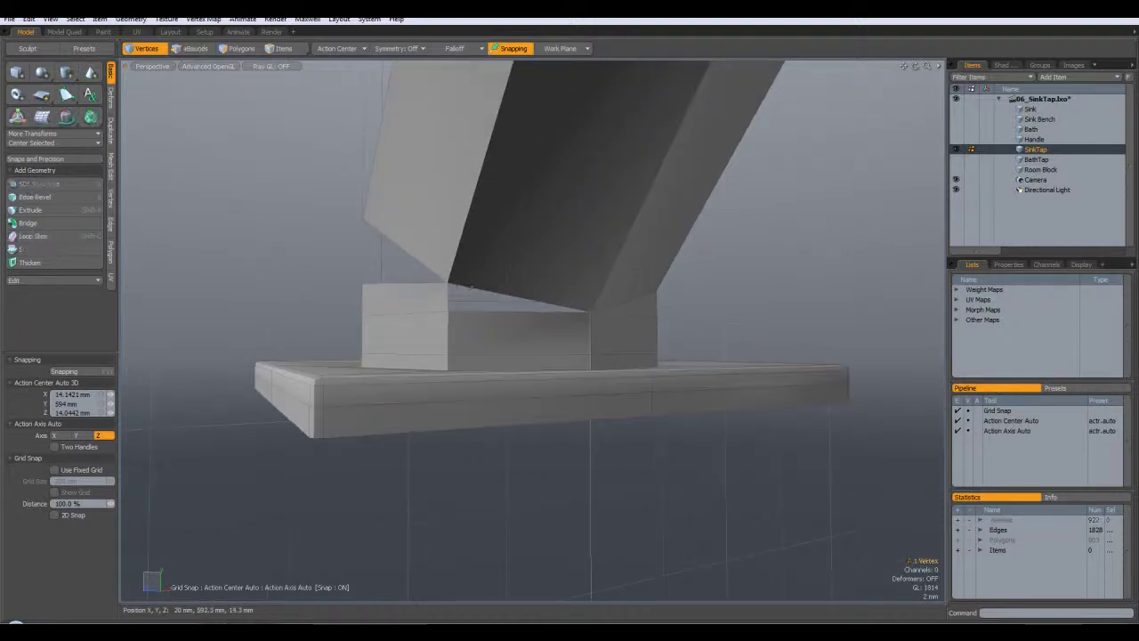
{"action": "key", "text": "p"}
{"action": "left_click_drag", "start_coordinate": [478, 255], "coordinate": [329, 224], "text": "alt"}
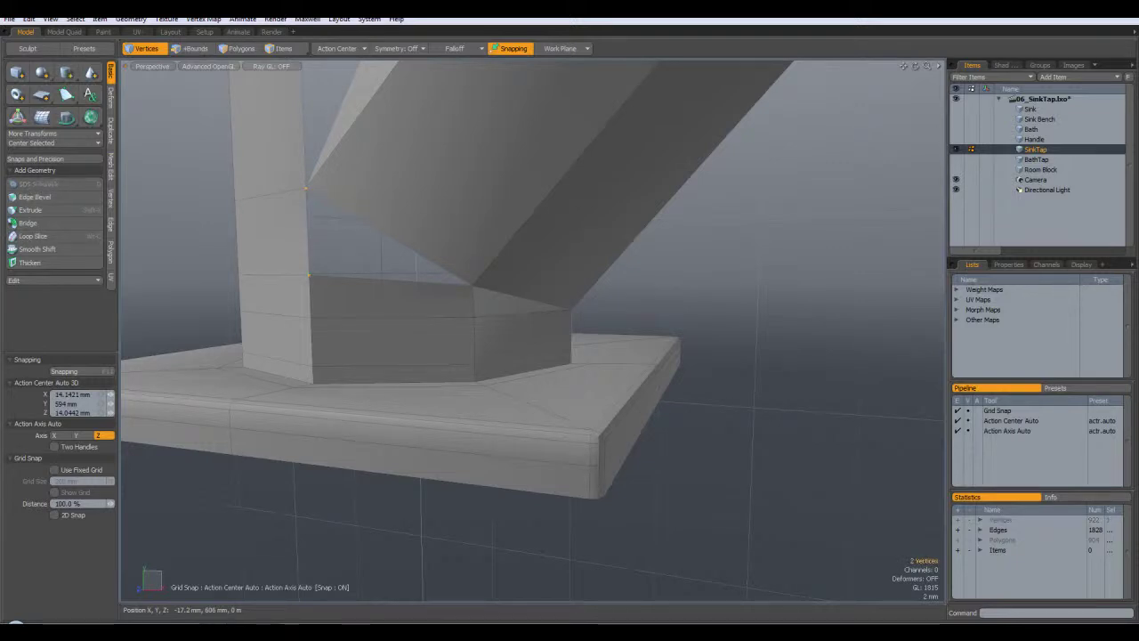
{"action": "key", "text": "p"}
Step: Fill the remaining side and upper gaps between the handle and tap body on the opposite side with polygons
{"action": "left_click_drag", "start_coordinate": [448, 239], "coordinate": [455, 406], "text": "alt"}
{"action": "key", "text": "Caps_Lock"}
{"action": "key", "text": "Caps_Lock"}
{"action": "scroll", "coordinate": [570, 253], "scroll_direction": "down", "scroll_amount": 3}
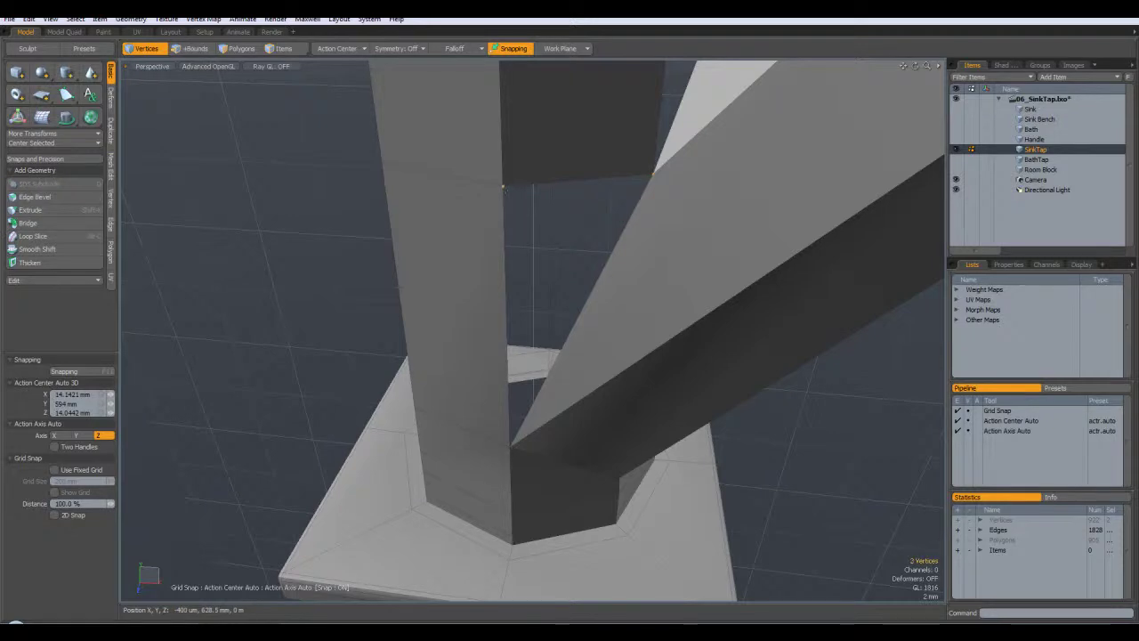
{"action": "left_click_drag", "start_coordinate": [503, 187], "coordinate": [634, 234], "text": "alt"}
{"action": "key", "text": "Caps_Lock"}
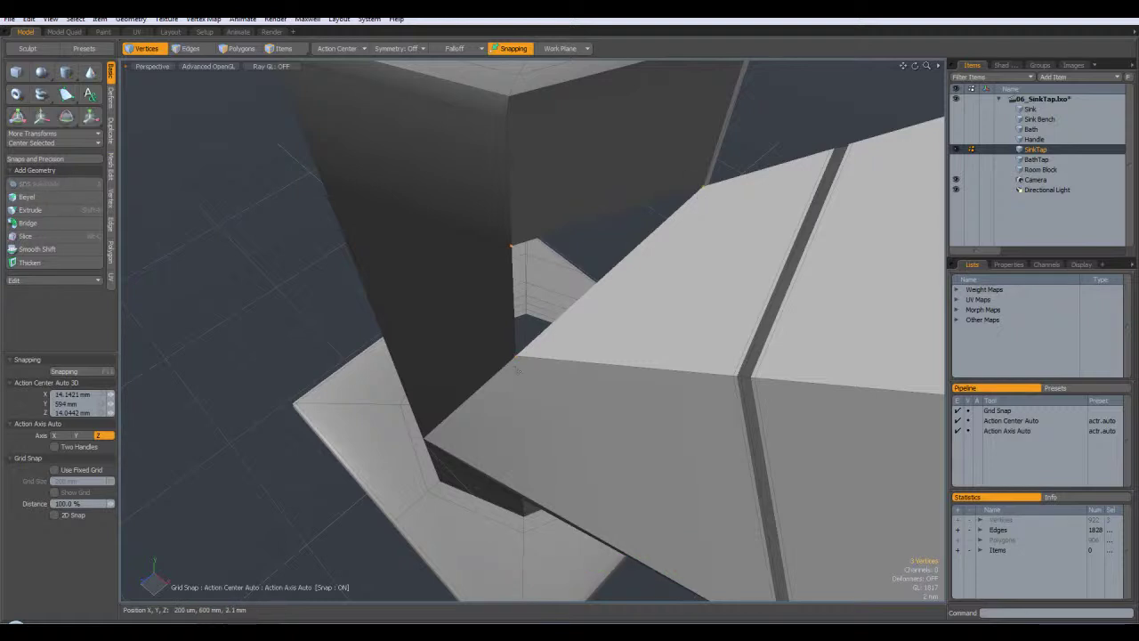
{"action": "key", "text": "Delete"}
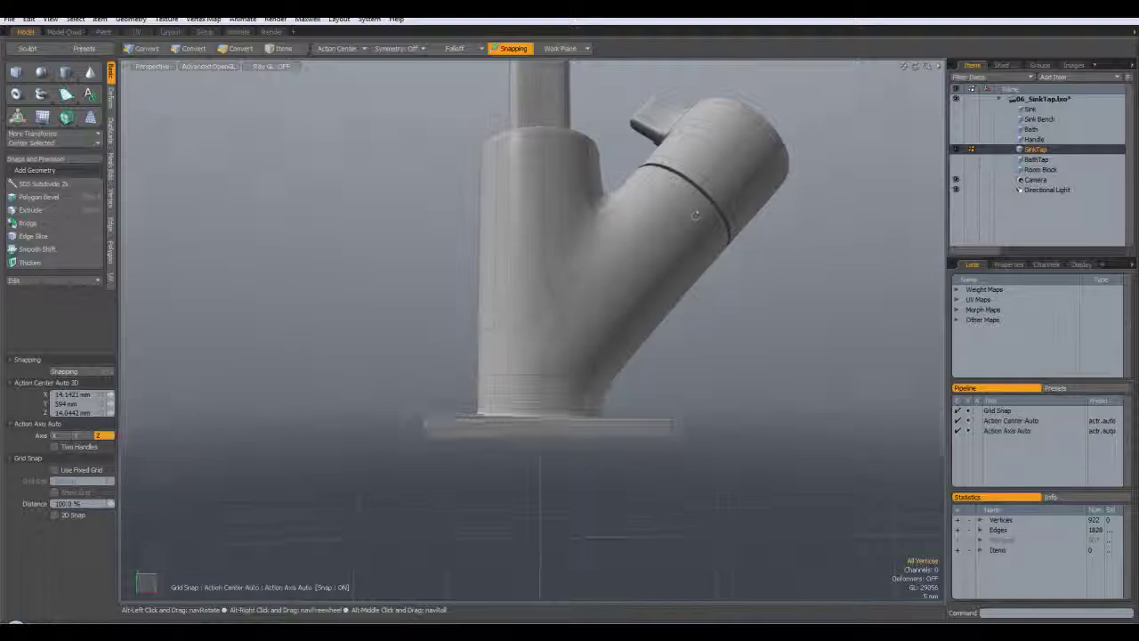
Step: Examine the whole smoothed tap with its merged handle, and switch subdivision off
{"action": "left_click_drag", "start_coordinate": [696, 214], "coordinate": [410, 275], "text": "alt"}
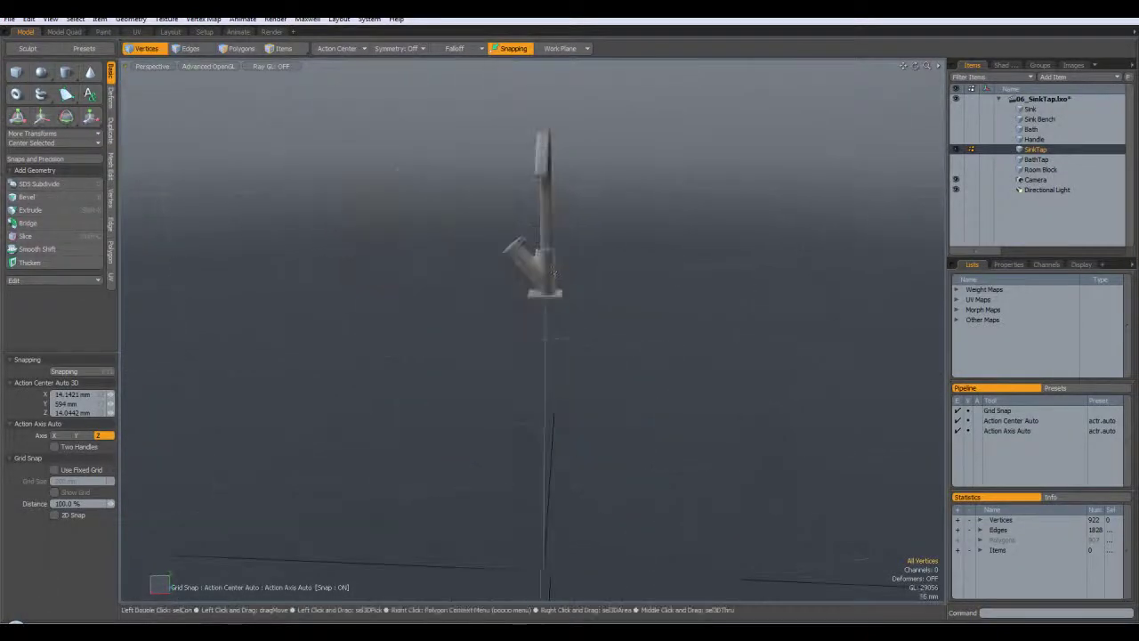
{"action": "scroll", "coordinate": [556, 271], "scroll_direction": "up", "scroll_amount": 5}
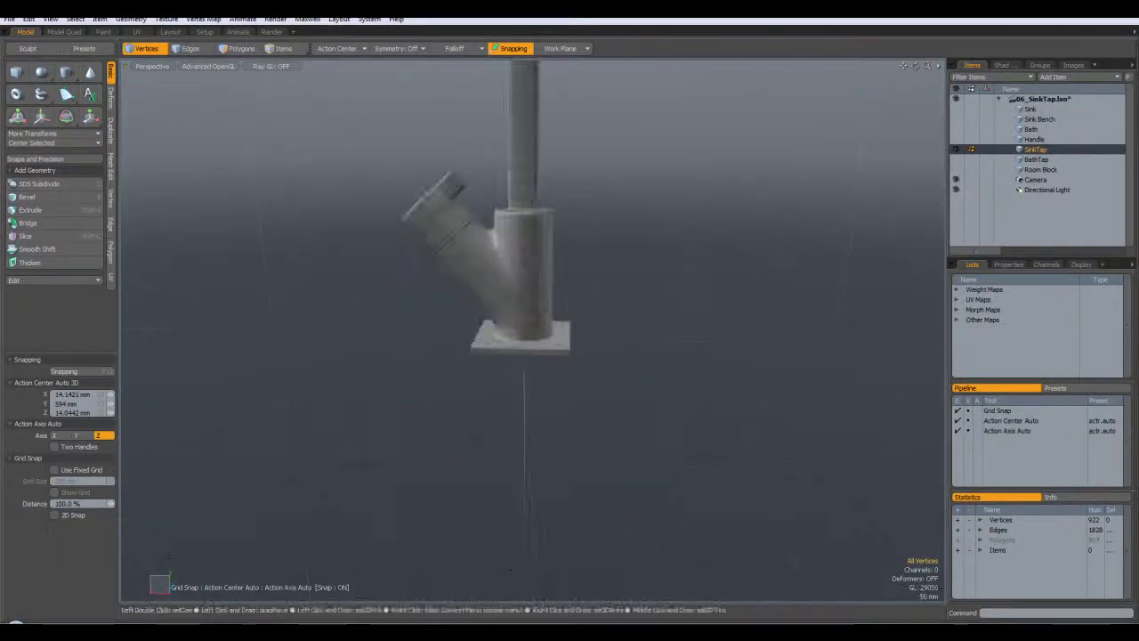
{"action": "key", "text": "Tab"}
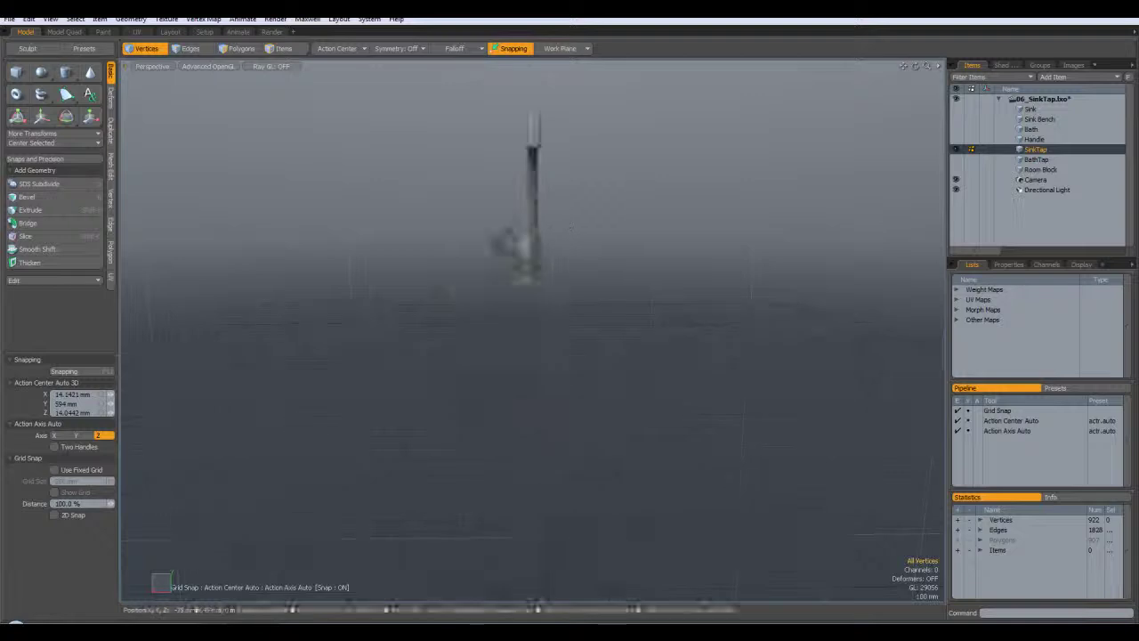
{"action": "scroll", "coordinate": [558, 233], "scroll_direction": "up", "scroll_amount": 5}
{"action": "left_click_drag", "start_coordinate": [558, 233], "coordinate": [485, 253], "text": "alt"}
{"action": "left_click_drag", "start_coordinate": [583, 267], "coordinate": [524, 224], "text": "alt"}
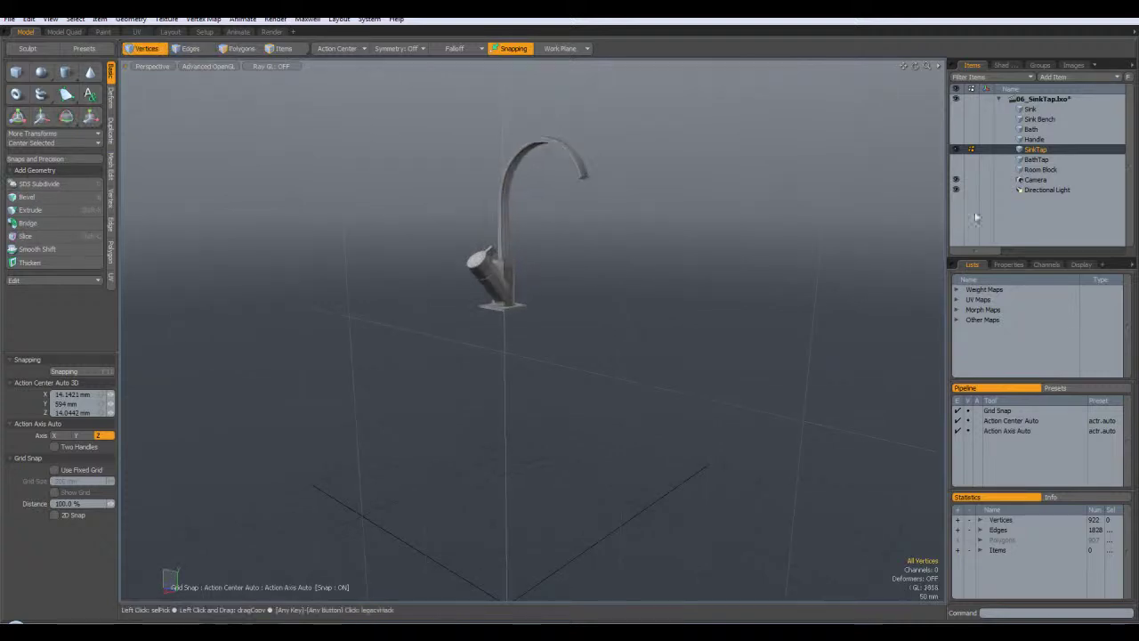
Step: Select the BathTap item and show the Sink, Sink Bench, Bath, Handle and Room Block items around the tap
{"action": "left_click", "coordinate": [1034, 140]}
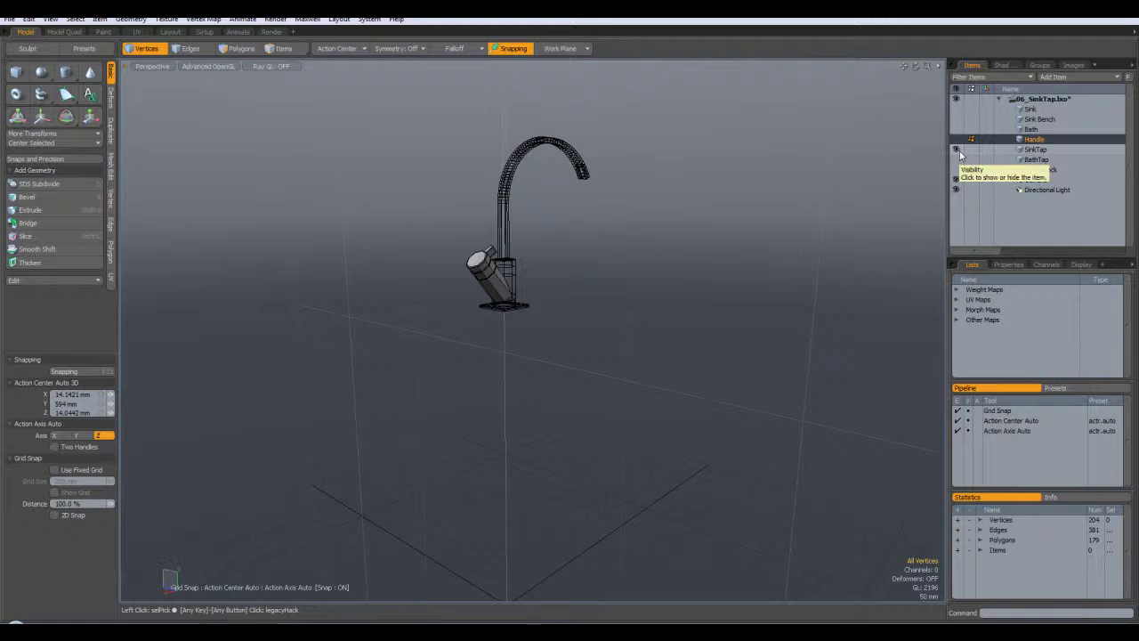
{"action": "left_click", "coordinate": [1035, 160]}
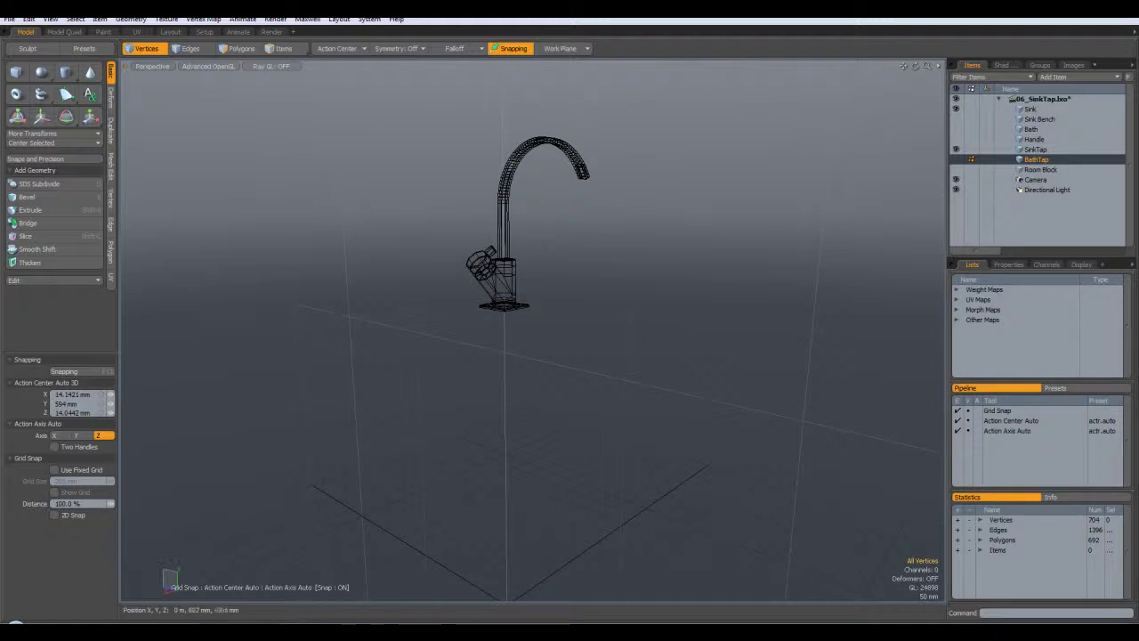
{"action": "left_click", "coordinate": [957, 131]}
{"action": "left_click", "coordinate": [957, 169]}
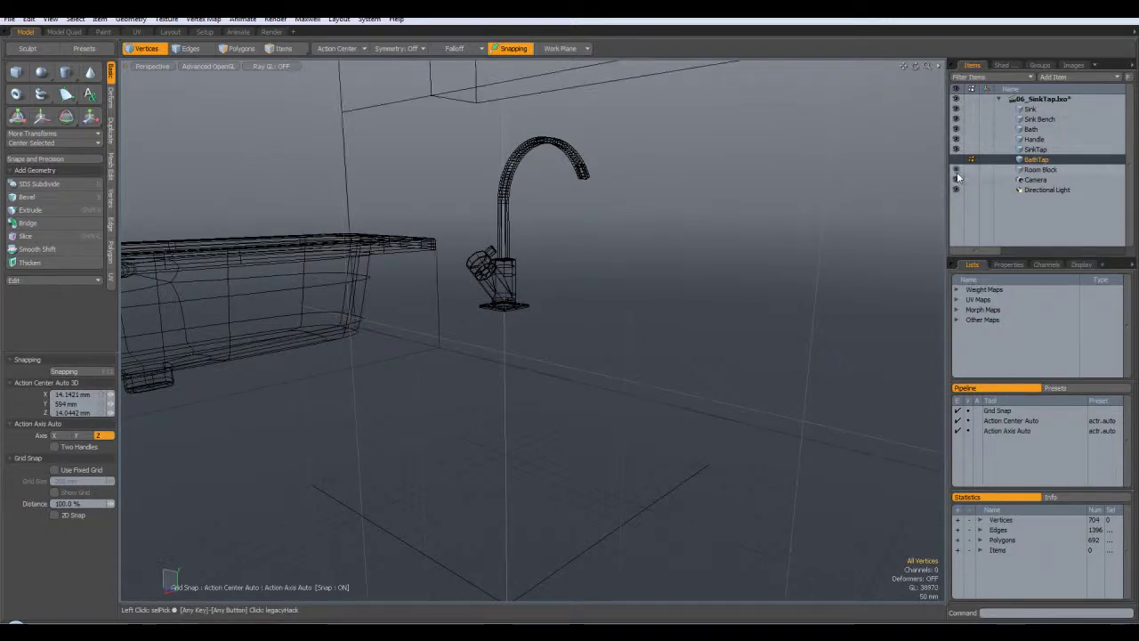
{"action": "left_click_drag", "start_coordinate": [667, 256], "coordinate": [623, 365], "text": "alt"}
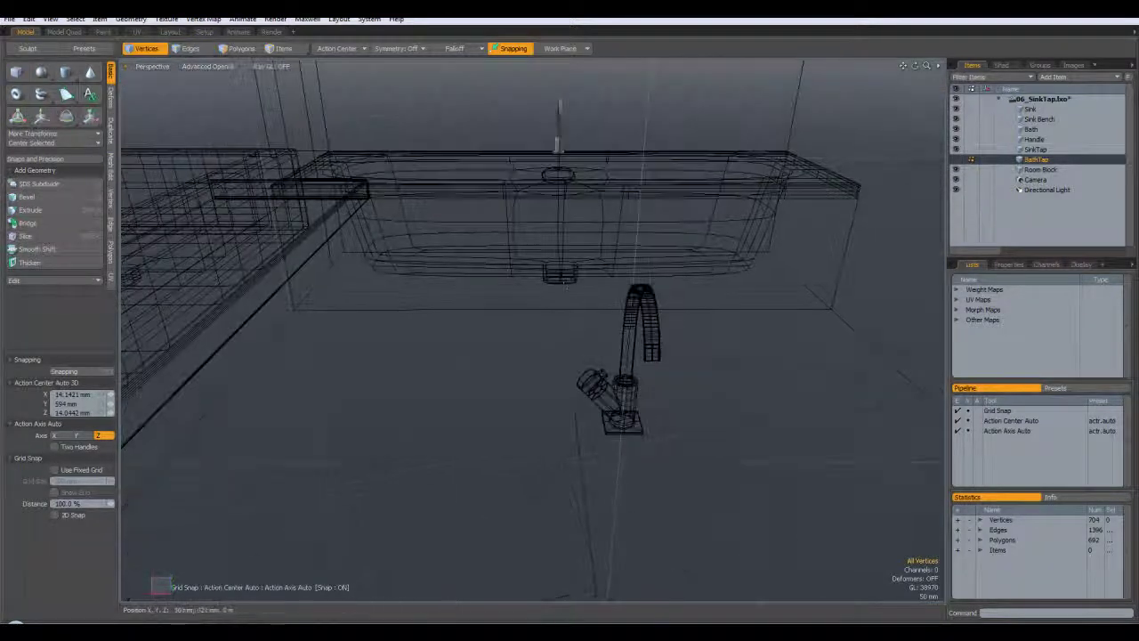
{"action": "left_click_drag", "start_coordinate": [527, 131], "coordinate": [287, 114], "text": "alt"}
{"action": "scroll", "coordinate": [410, 111], "scroll_direction": "down", "scroll_amount": 5}
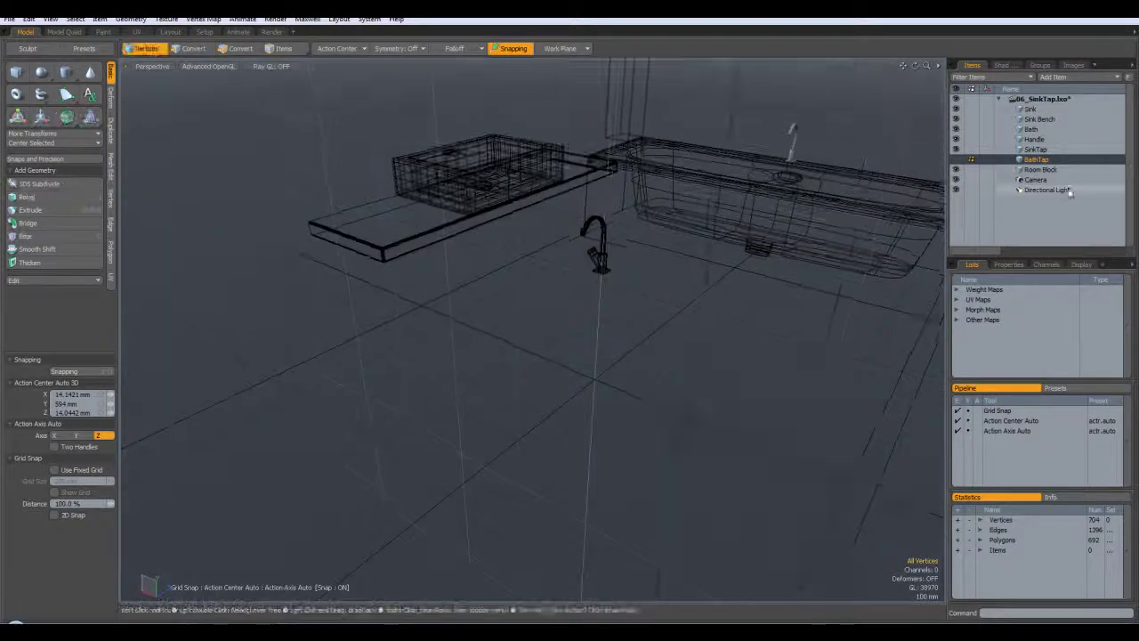
Step: Make the SinkTap item active and visible, and select all its polygons
{"action": "left_click", "coordinate": [983, 149]}
{"action": "left_click", "coordinate": [956, 150]}
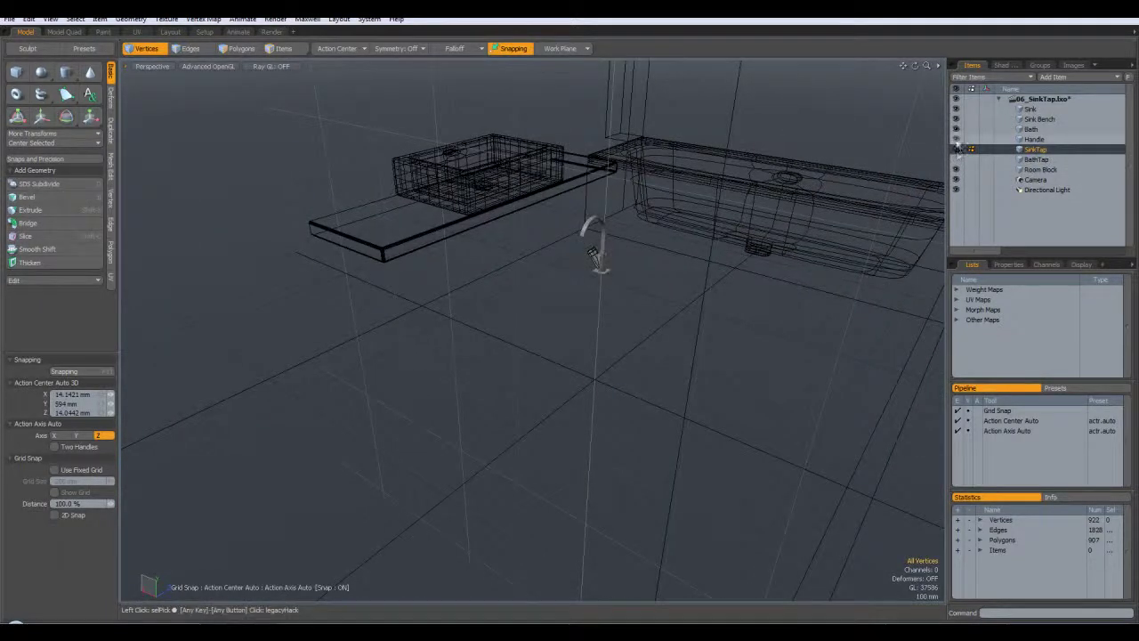
{"action": "left_click", "coordinate": [959, 539]}
{"action": "key", "text": "ctrl+Up"}
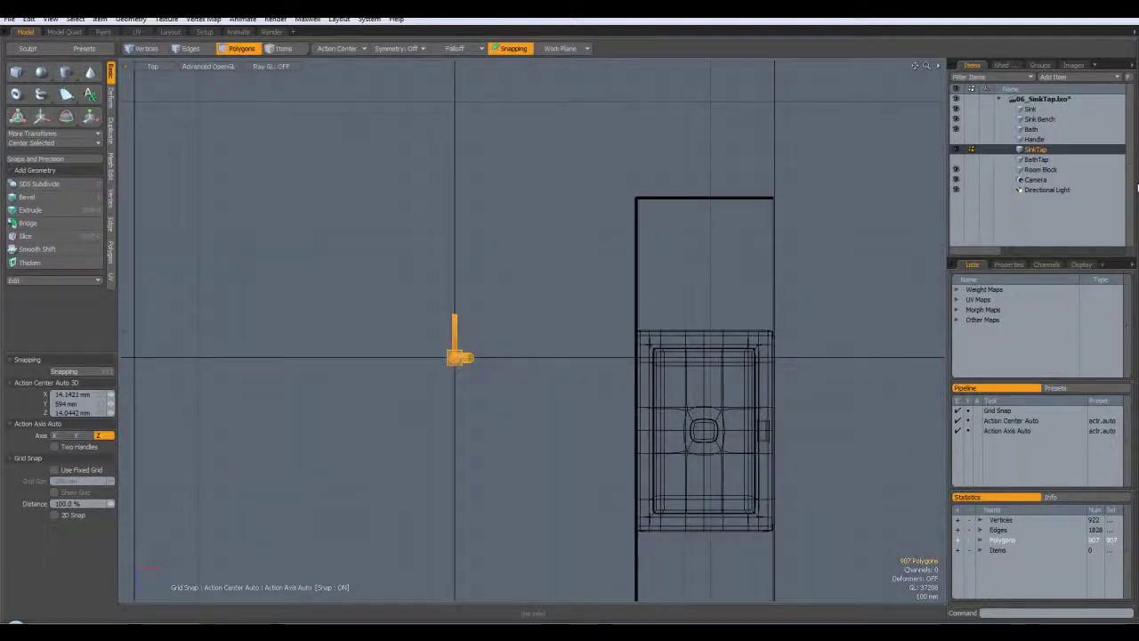
Step: Make the Sink the active item for edge editing and check its shape and the side view of its walls
{"action": "left_click", "coordinate": [1030, 109]}
{"action": "key", "text": "ctrl+Right"}
{"action": "left_click_drag", "start_coordinate": [487, 164], "coordinate": [605, 256], "text": "alt+shift"}
{"action": "scroll", "coordinate": [607, 257], "scroll_direction": "up", "scroll_amount": 3}
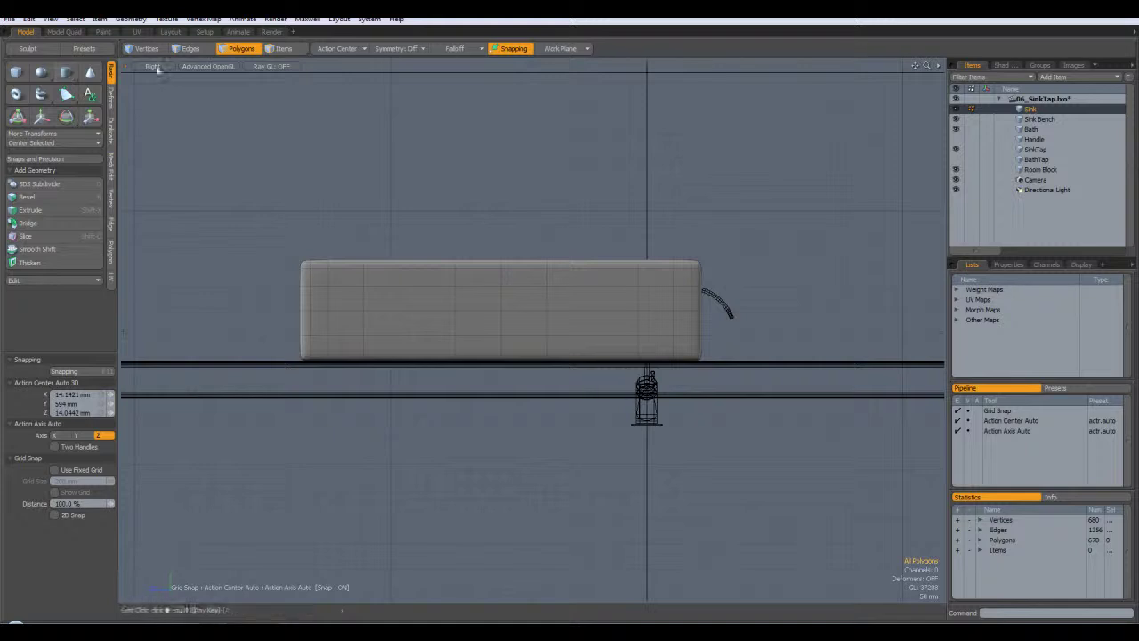
{"action": "left_click", "coordinate": [187, 49]}
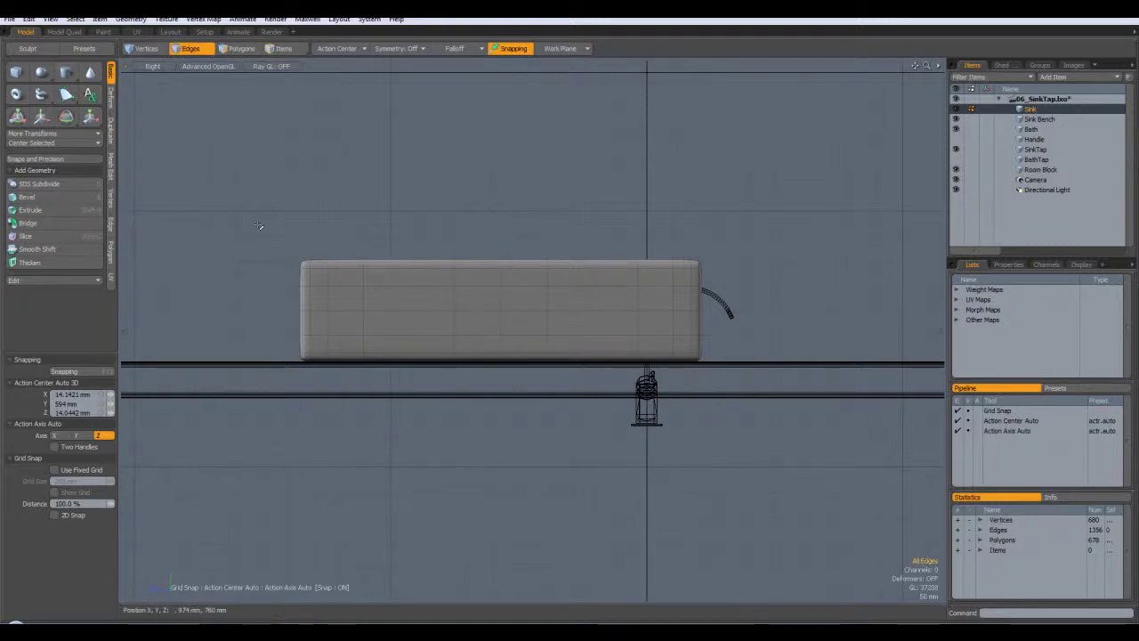
{"action": "key", "text": "ctrl+space"}
{"action": "left_click", "coordinate": [402, 221]}
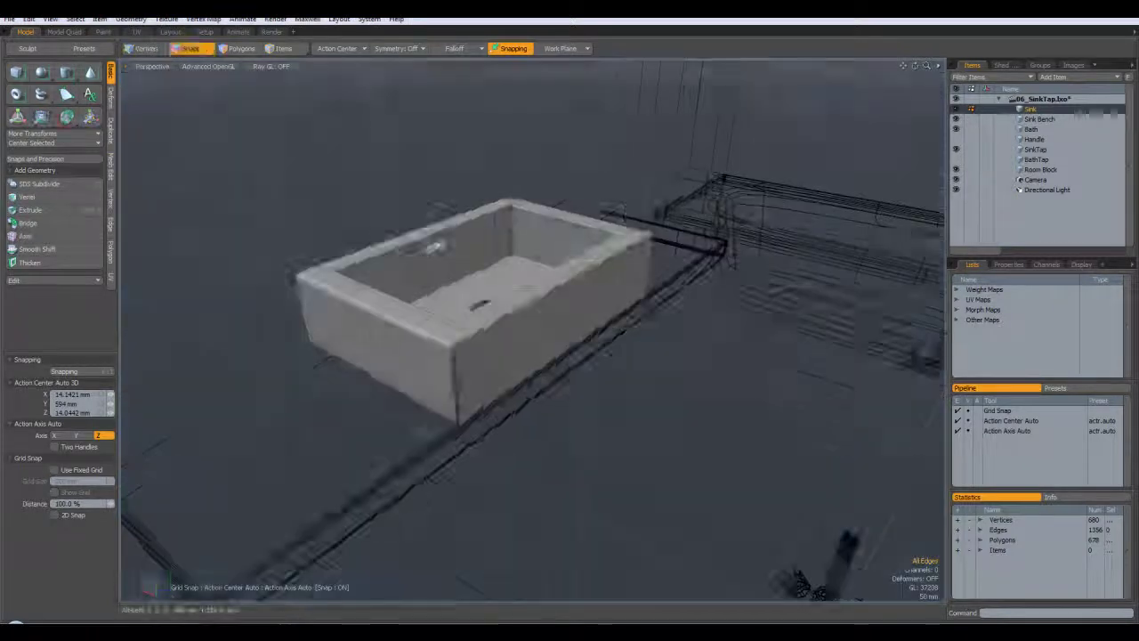
Step: Select all edges of the Sink's upper rim, lower them about 28 mm in Y, and turn snapping off
{"action": "left_click_drag", "start_coordinate": [470, 219], "coordinate": [351, 191], "text": "alt"}
{"action": "key", "text": "KP_7"}
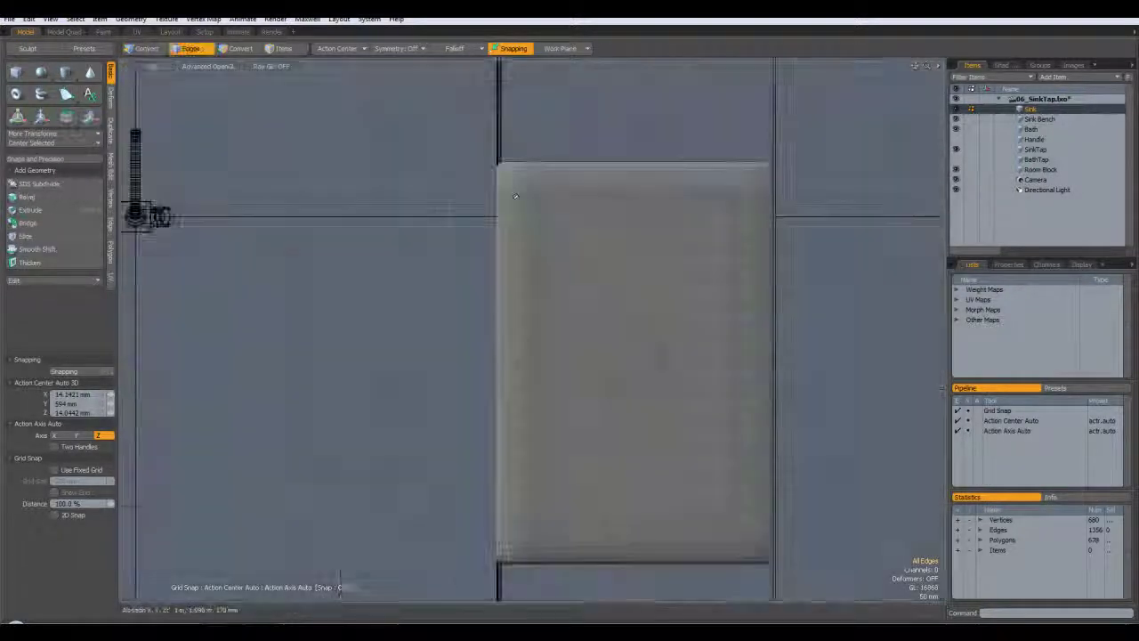
{"action": "key", "text": "KP_3"}
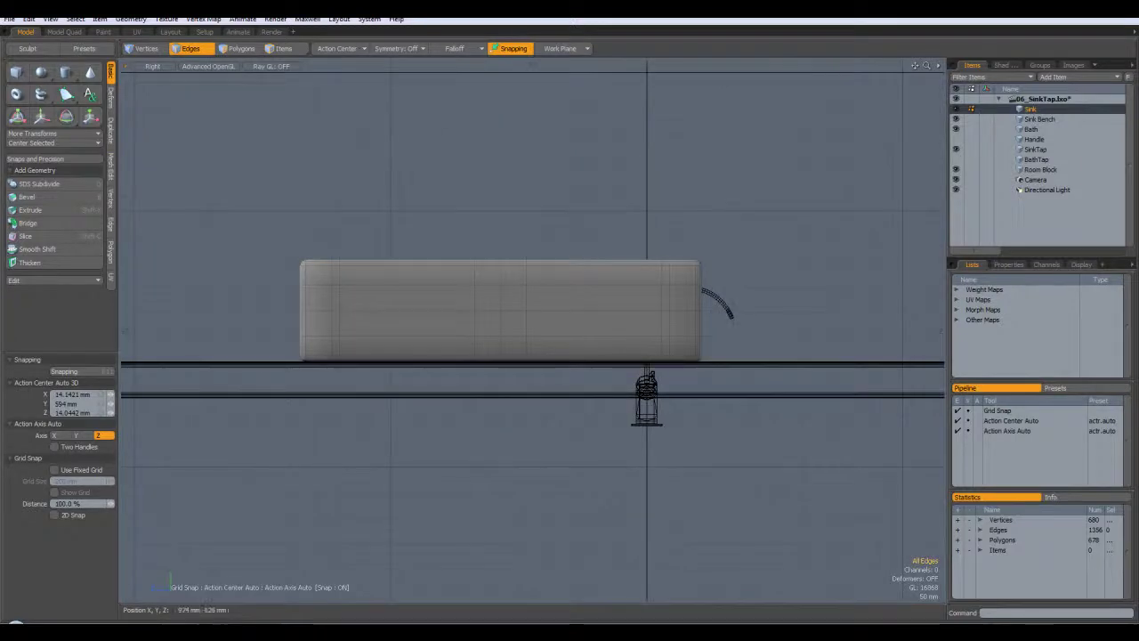
{"action": "right_click_drag", "start_coordinate": [344, 240], "coordinate": [795, 297]}
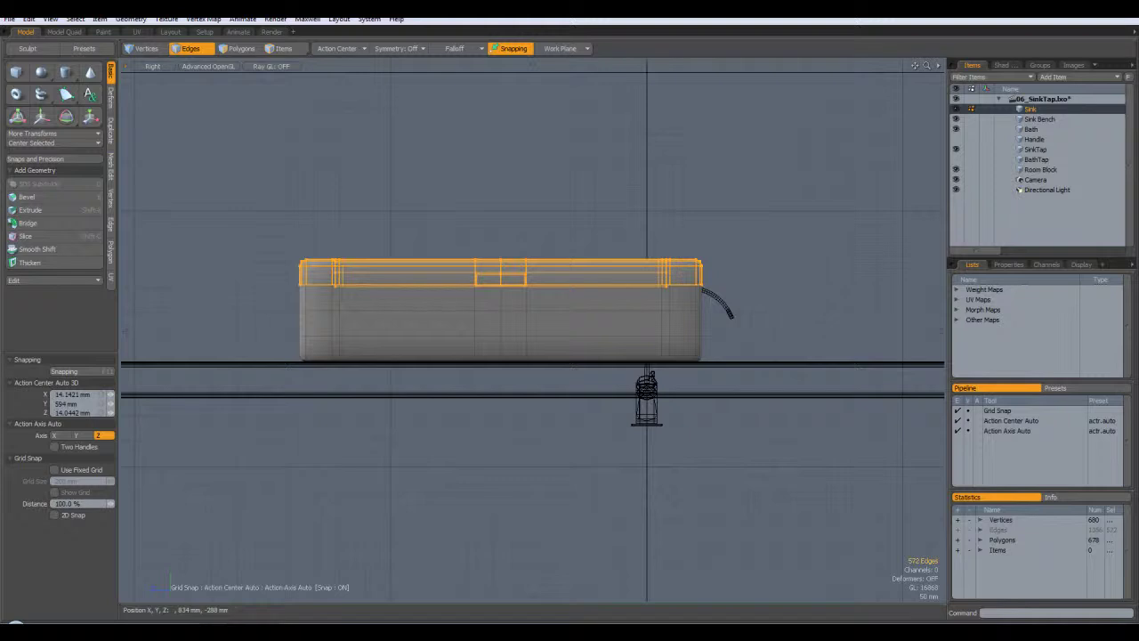
{"action": "key", "text": "ctrl+space"}
{"action": "left_click", "coordinate": [549, 183]}
{"action": "left_click_drag", "start_coordinate": [549, 182], "coordinate": [526, 207], "text": "alt"}
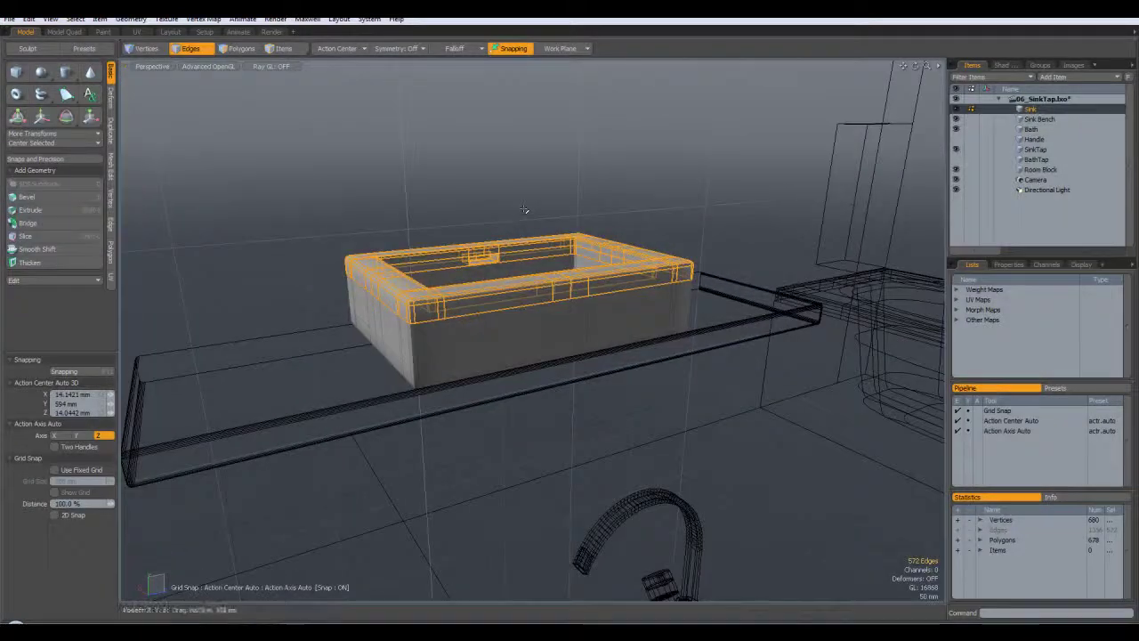
{"action": "key", "text": "w"}
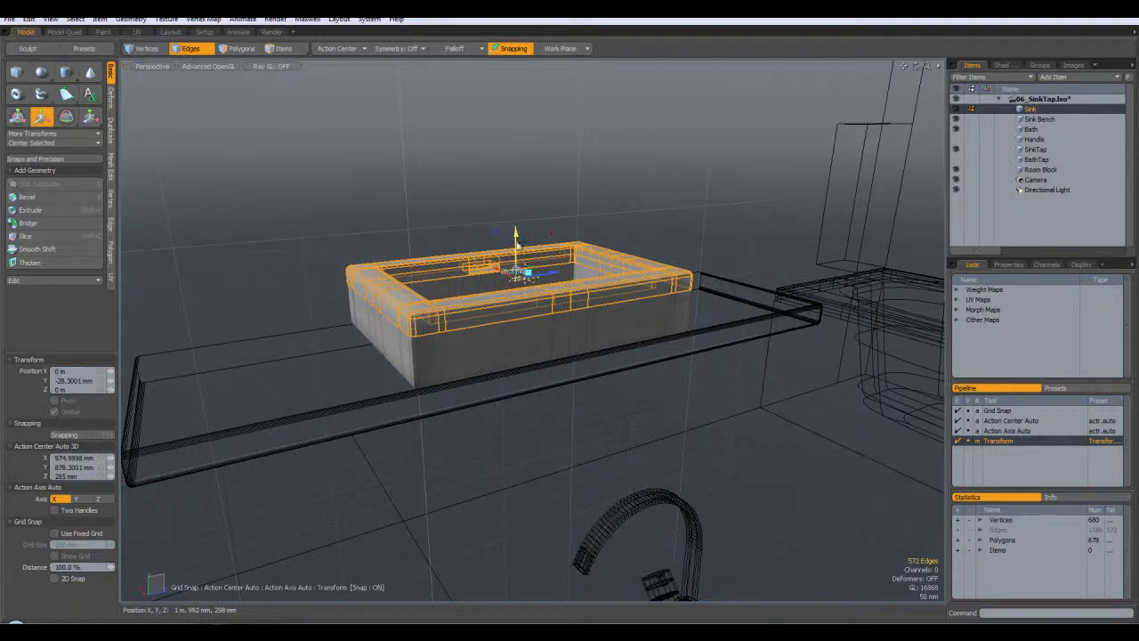
{"action": "left_click", "coordinate": [513, 48]}
{"action": "left_click_drag", "start_coordinate": [534, 222], "coordinate": [605, 222], "text": "alt"}
{"action": "key", "text": "Escape"}
{"action": "key", "text": "Escape"}
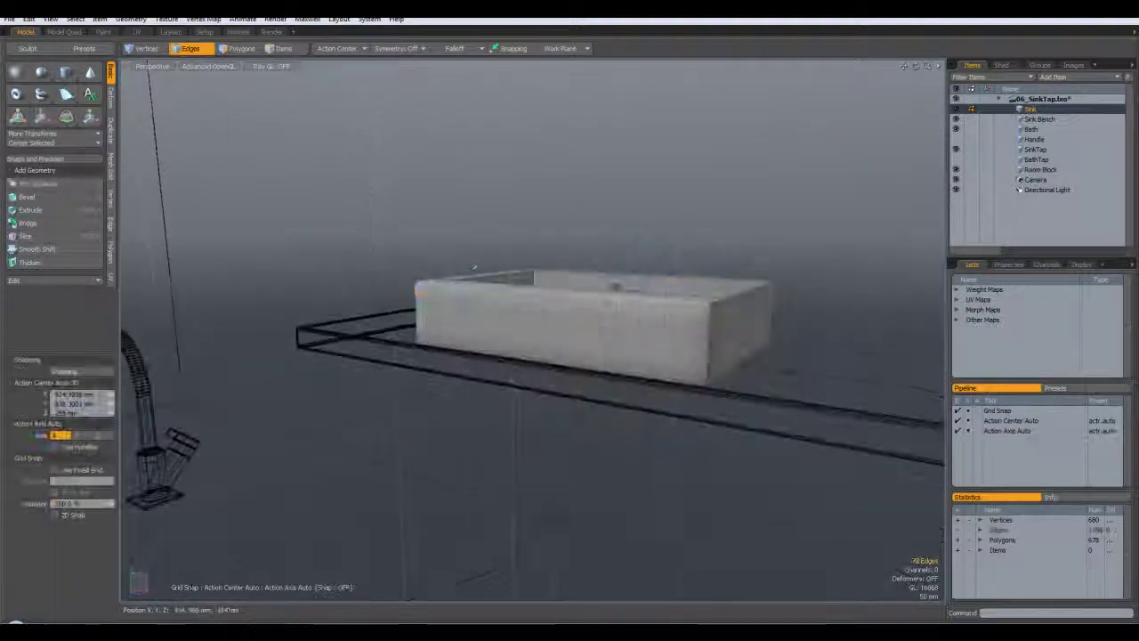
Step: Select the horizontal edge loop around the middle of the Sink's walls and lower it 18 mm in Y
{"action": "key", "text": "KP_2"}
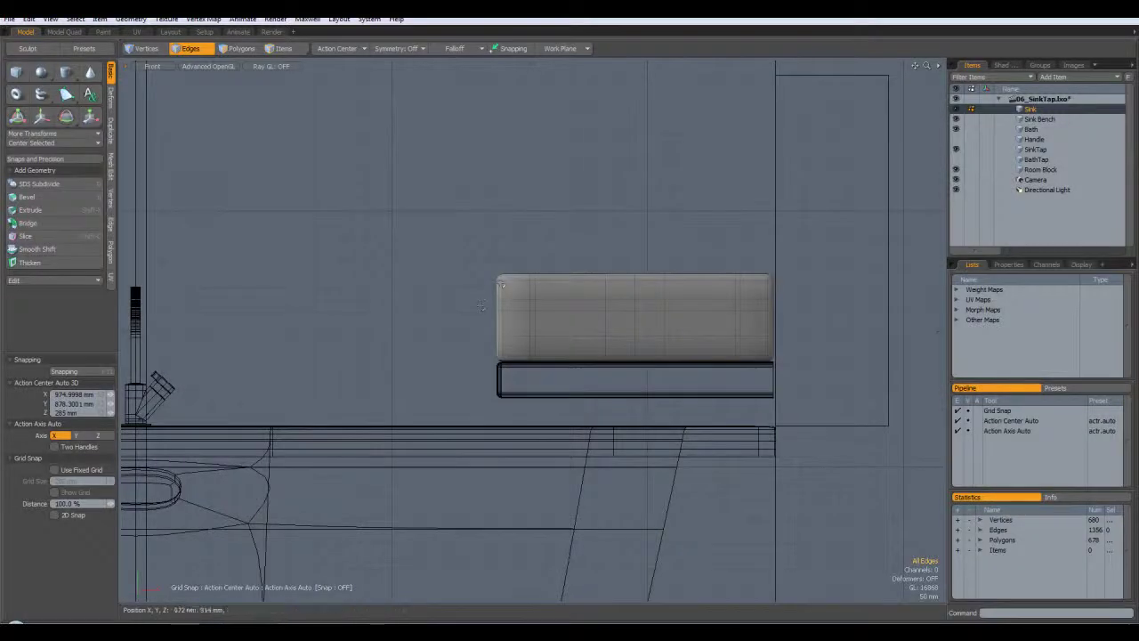
{"action": "double_click", "coordinate": [783, 313]}
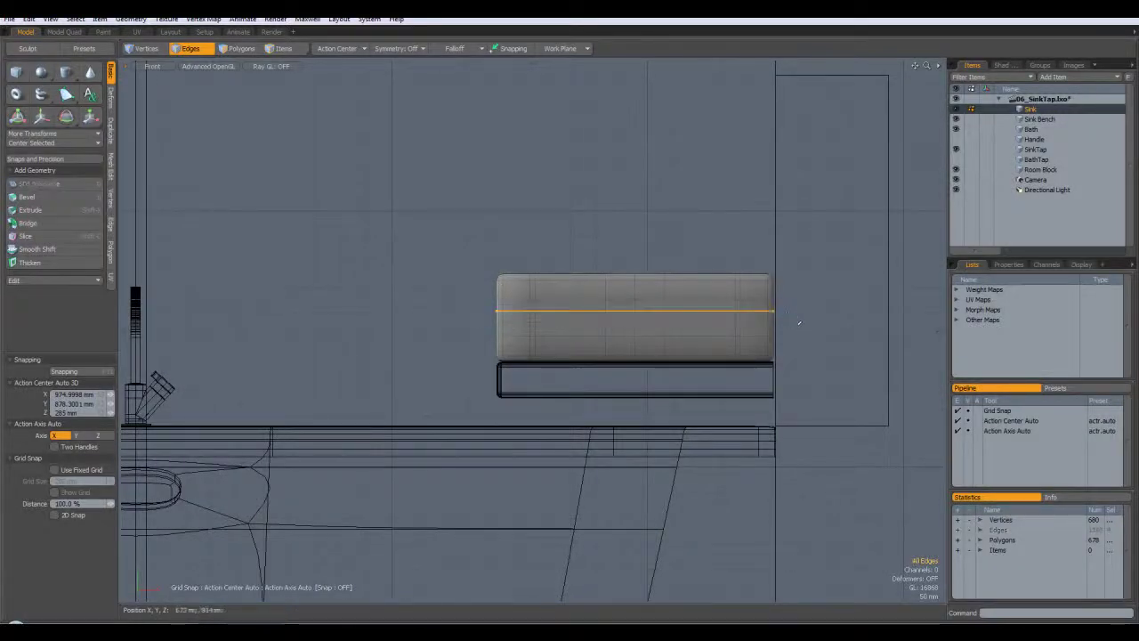
{"action": "key", "text": "w"}
{"action": "left_click_drag", "start_coordinate": [634, 248], "coordinate": [635, 258]}
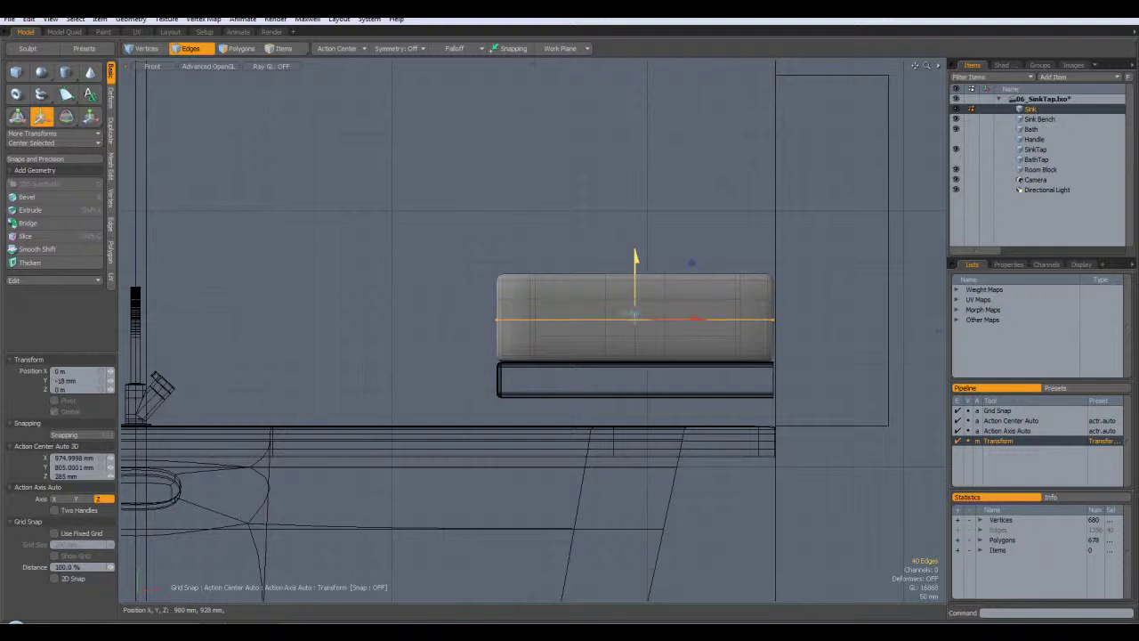
{"action": "key", "text": "space"}
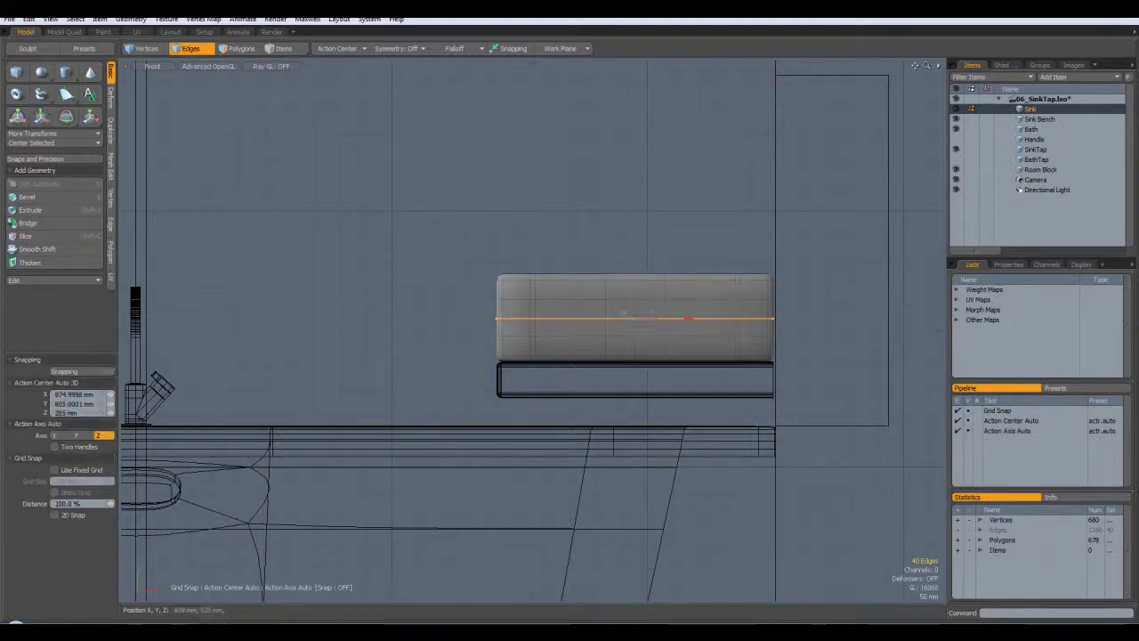
{"action": "key", "text": "ctrl+space"}
{"action": "left_click", "coordinate": [464, 208]}
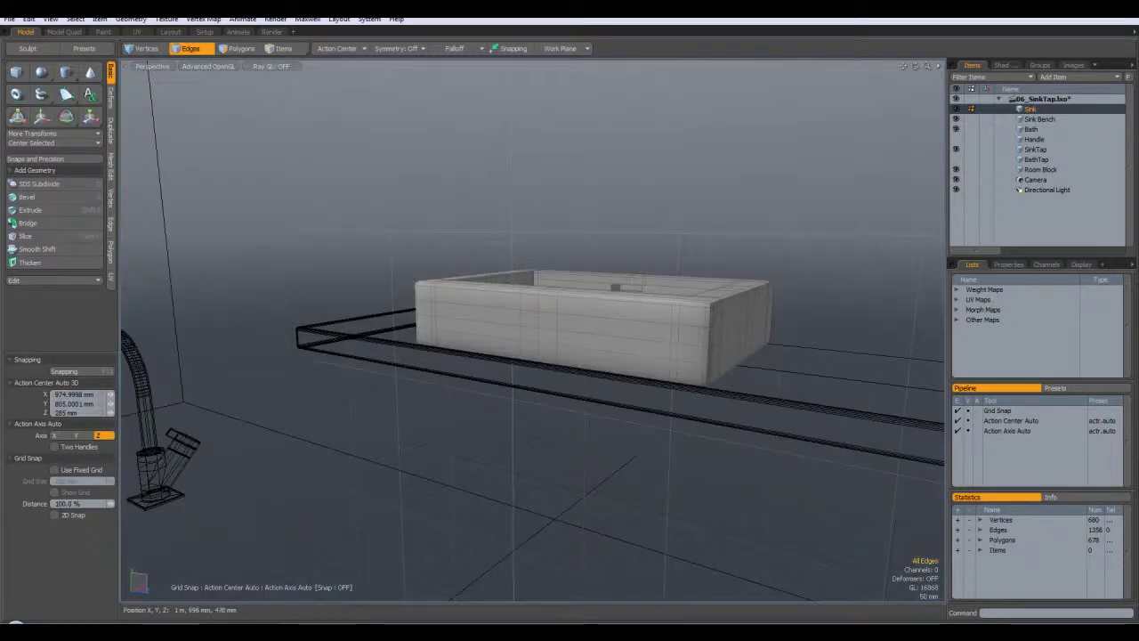
{"action": "left_click_drag", "start_coordinate": [569, 233], "coordinate": [472, 255], "text": "alt"}
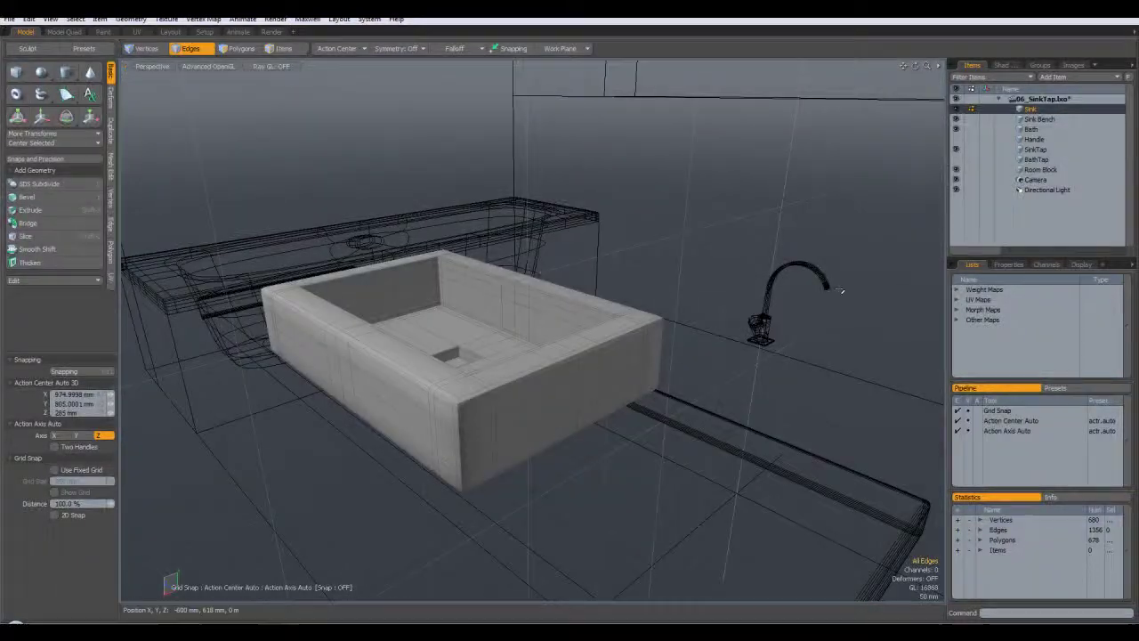
Step: Select all polygons of the SinkTap item and move the tap in top view to the Sink's wall side
{"action": "left_click", "coordinate": [1032, 149]}
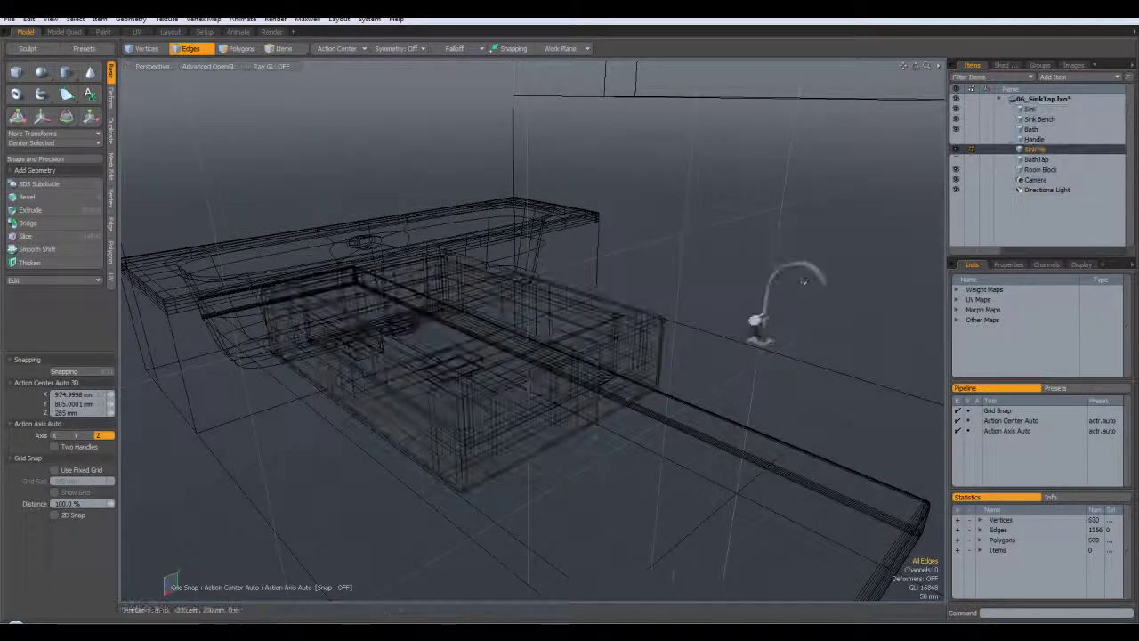
{"action": "left_click", "coordinate": [959, 541]}
{"action": "left_click_drag", "start_coordinate": [623, 356], "coordinate": [520, 237], "text": "alt"}
{"action": "key", "text": "KP_1"}
{"action": "left_click_drag", "start_coordinate": [364, 287], "coordinate": [419, 236], "text": "alt"}
{"action": "scroll", "coordinate": [419, 237], "scroll_direction": "down", "scroll_amount": 3}
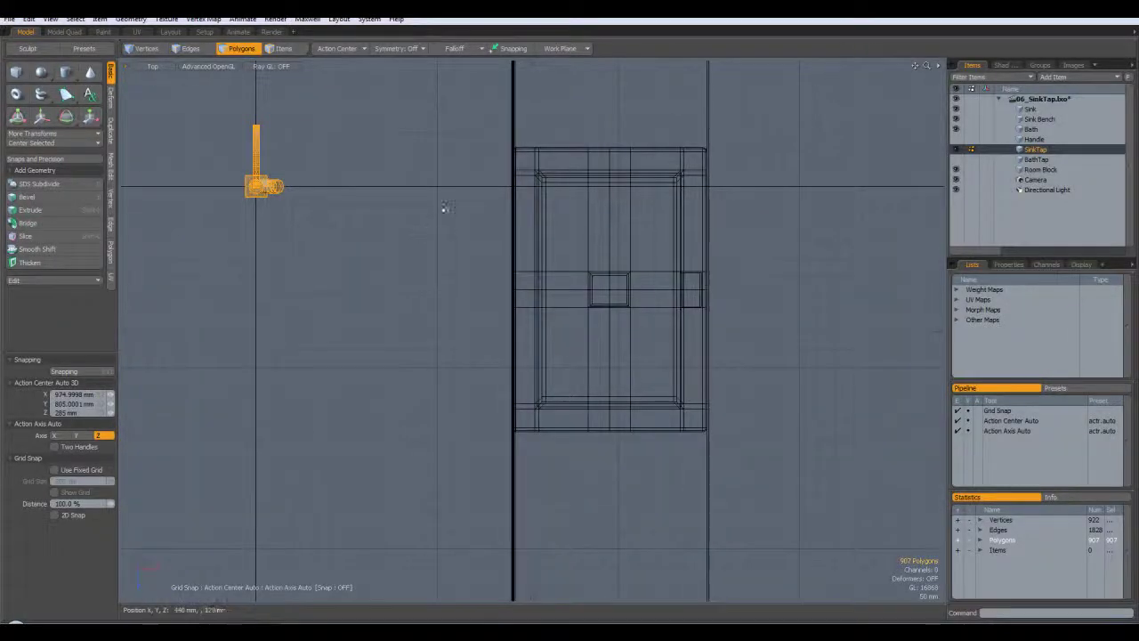
{"action": "key", "text": "w"}
{"action": "left_click_drag", "start_coordinate": [319, 217], "coordinate": [793, 219]}
Step: Rotate the sink tap 90° about the Y axis so its spout points over the basin
{"action": "key", "text": "e"}
{"action": "left_click_drag", "start_coordinate": [794, 218], "coordinate": [794, 220]}
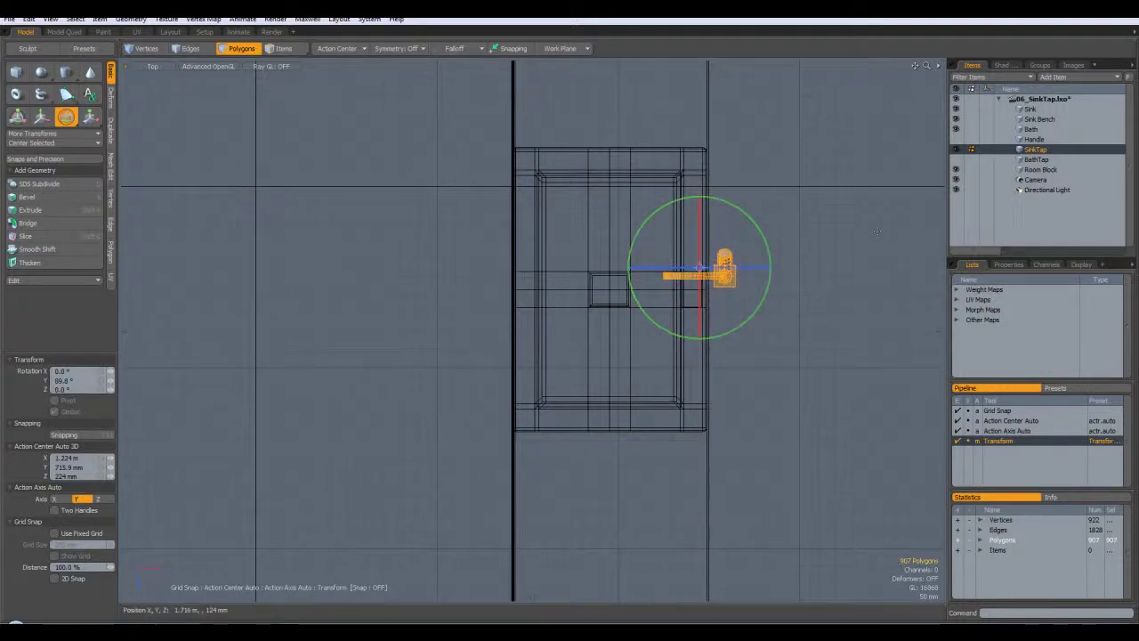
{"action": "type", "text": "90"}
{"action": "key", "text": "Return"}
Step: Move the tap -85 mm in X, 38 mm in Z and 298 mm in Y onto the middle of the Sink's rear rim
{"action": "key", "text": "w"}
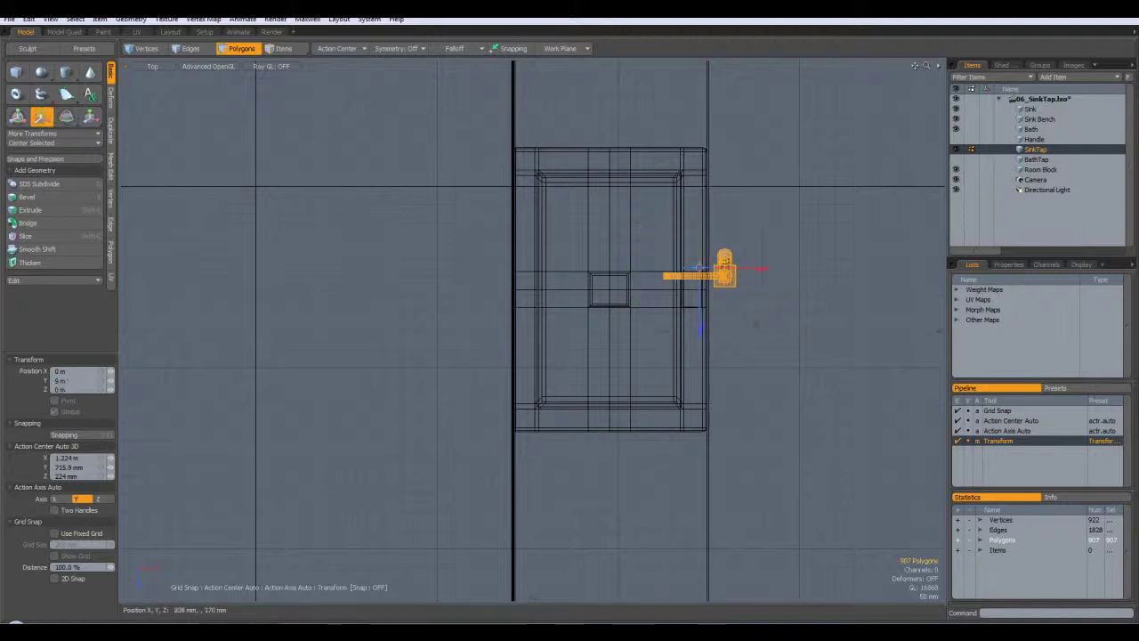
{"action": "scroll", "coordinate": [722, 293], "scroll_direction": "up", "scroll_amount": 4}
{"action": "left_click_drag", "start_coordinate": [710, 278], "coordinate": [629, 318]}
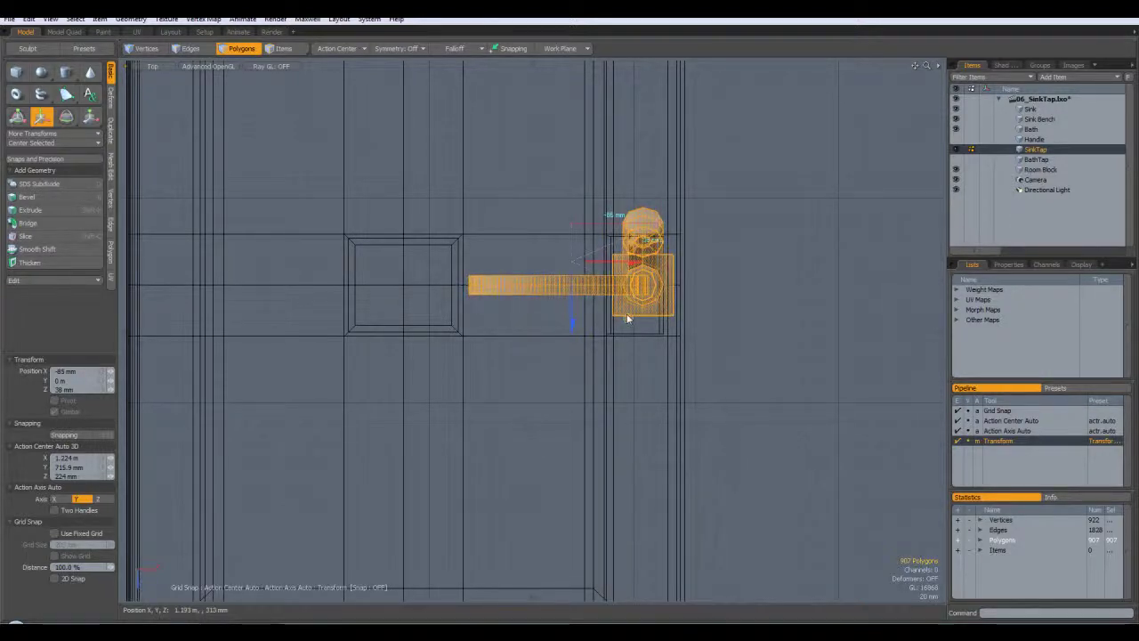
{"action": "key", "text": "KP_3"}
{"action": "left_click_drag", "start_coordinate": [601, 334], "coordinate": [602, 75]}
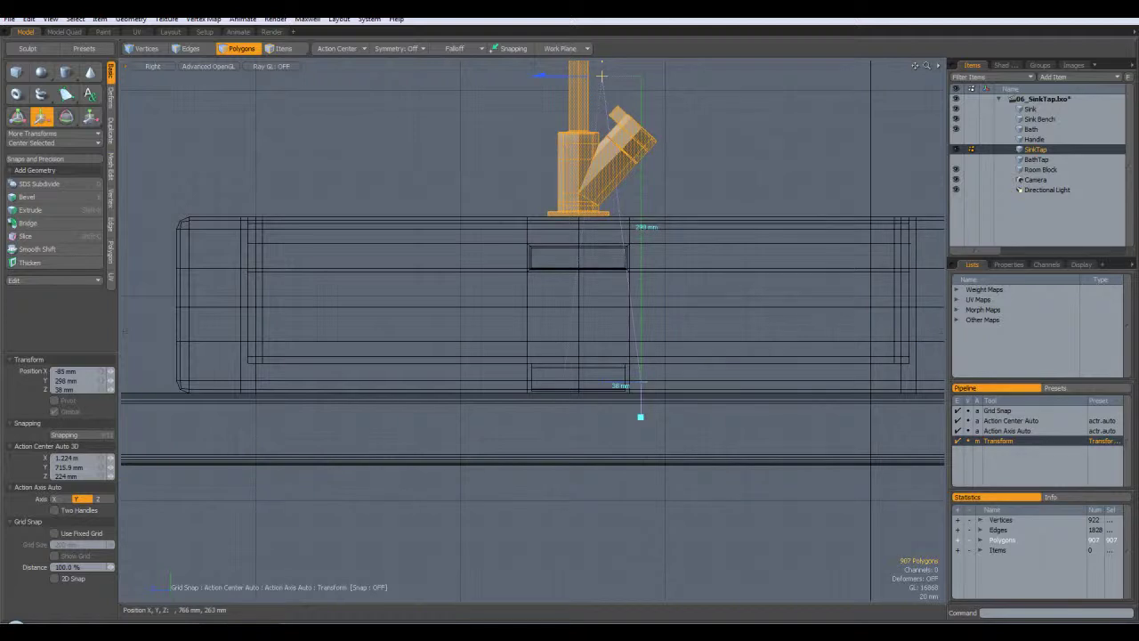
Step: Lower the tap 1.05 mm in Y so its base plate rests exactly on the Sink's top surface
{"action": "scroll", "coordinate": [580, 210], "scroll_direction": "up", "scroll_amount": 5}
{"action": "left_click", "coordinate": [588, 203]}
{"action": "left_click_drag", "start_coordinate": [587, 202], "coordinate": [589, 209]}
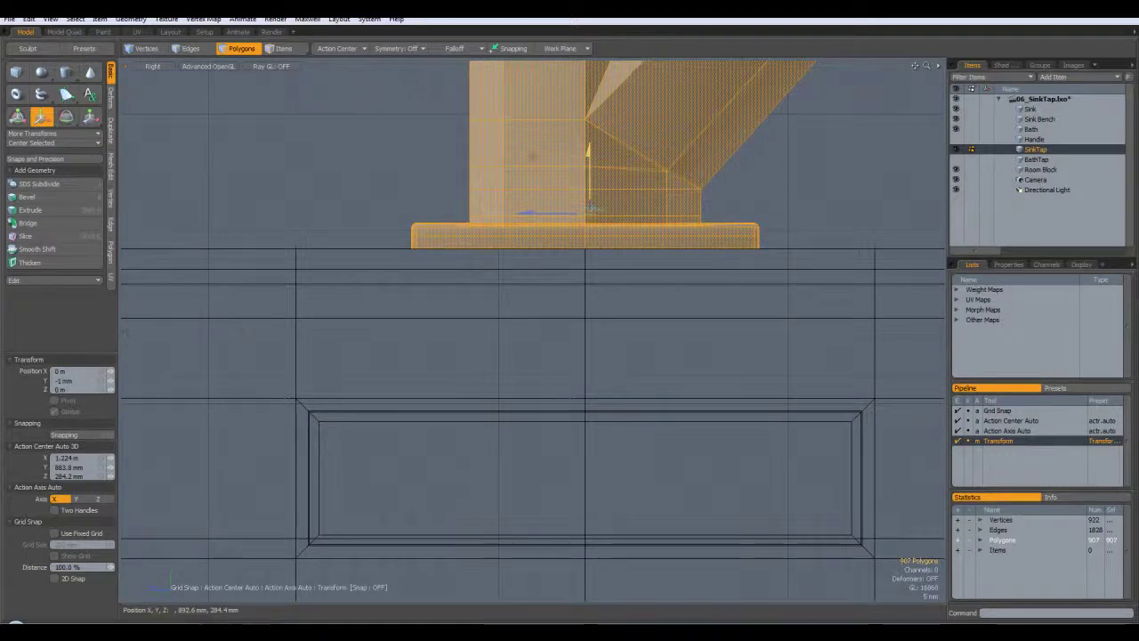
{"action": "scroll", "coordinate": [595, 208], "scroll_direction": "up", "scroll_amount": 3}
{"action": "left_click_drag", "start_coordinate": [608, 194], "coordinate": [605, 183]}
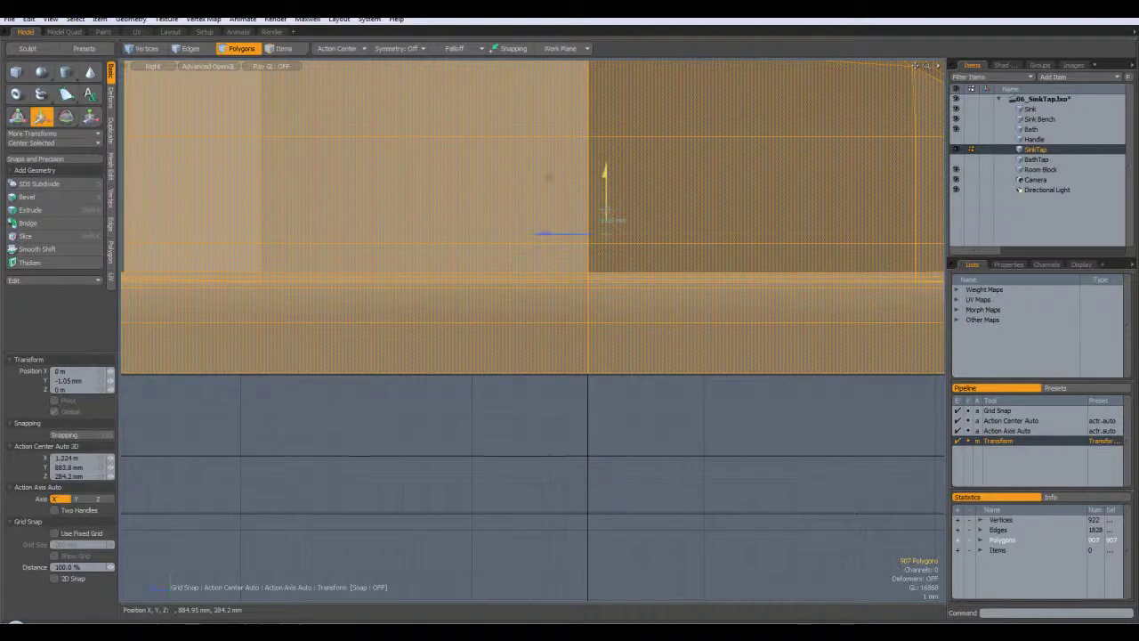
{"action": "key", "text": "space"}
{"action": "scroll", "coordinate": [617, 207], "scroll_direction": "down", "scroll_amount": 5}
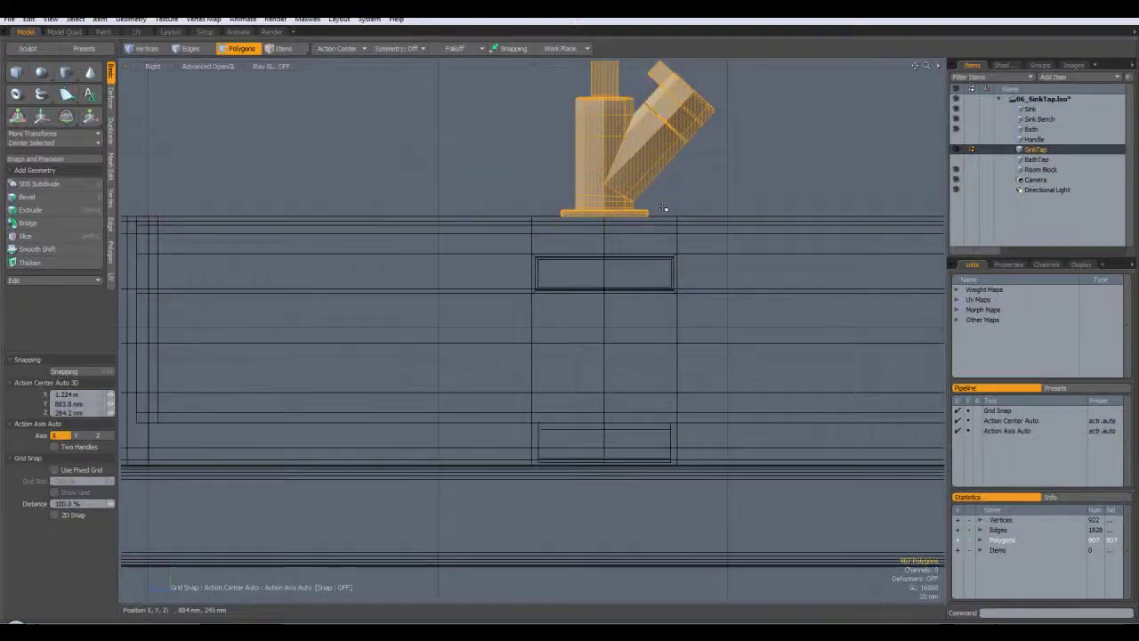
Step: Make the BathTap item active and visible, and save the scene
{"action": "left_click", "coordinate": [1037, 159]}
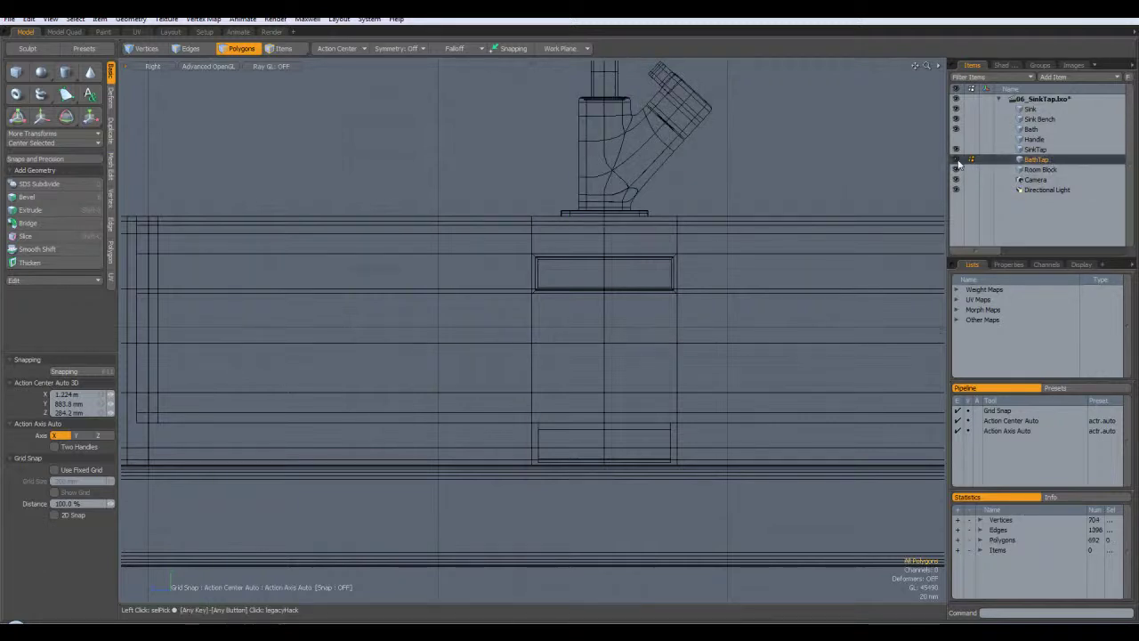
{"action": "left_click", "coordinate": [9, 19]}
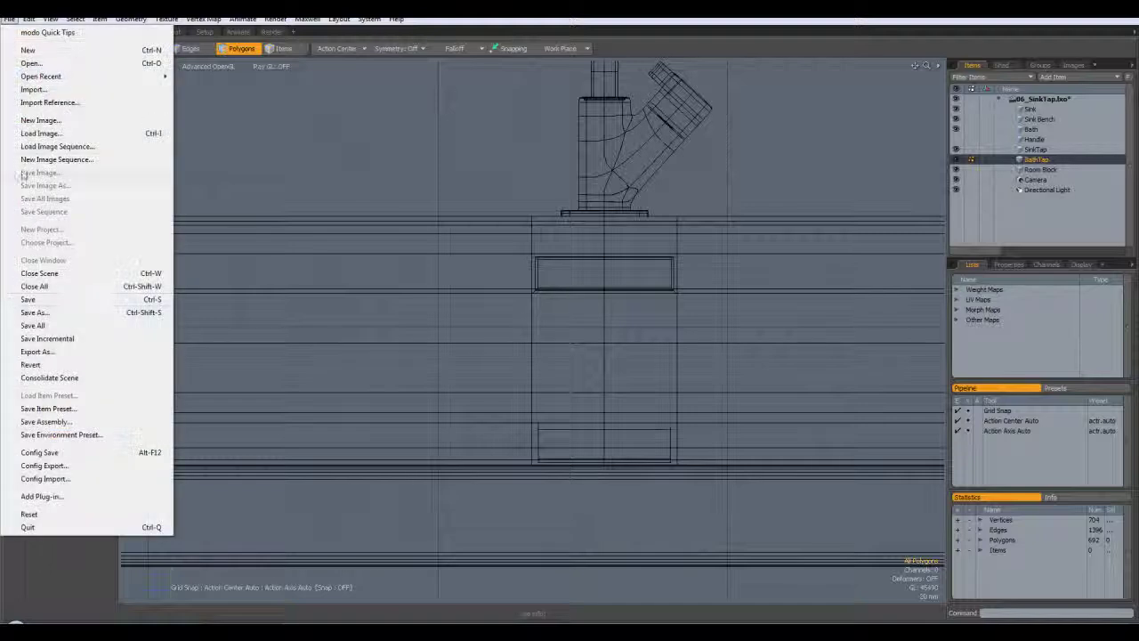
{"action": "left_click", "coordinate": [41, 301]}
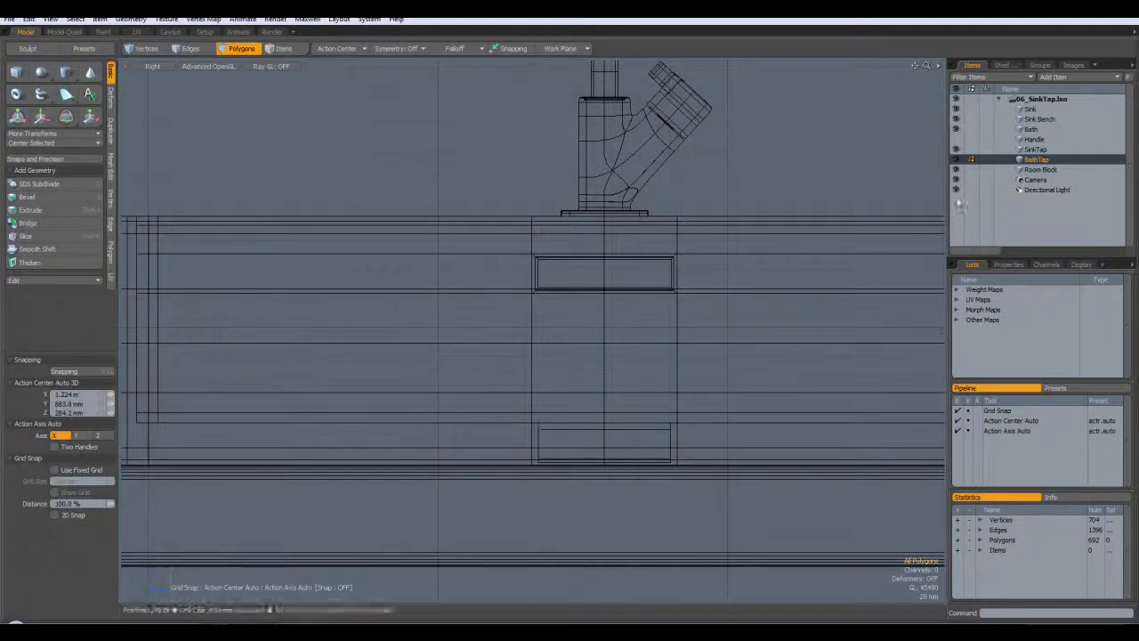
Step: Frame the BathTap and add the Sink, Sink Bench, Bath, Handle and SinkTap items to the selection
{"action": "key", "text": "shift+a"}
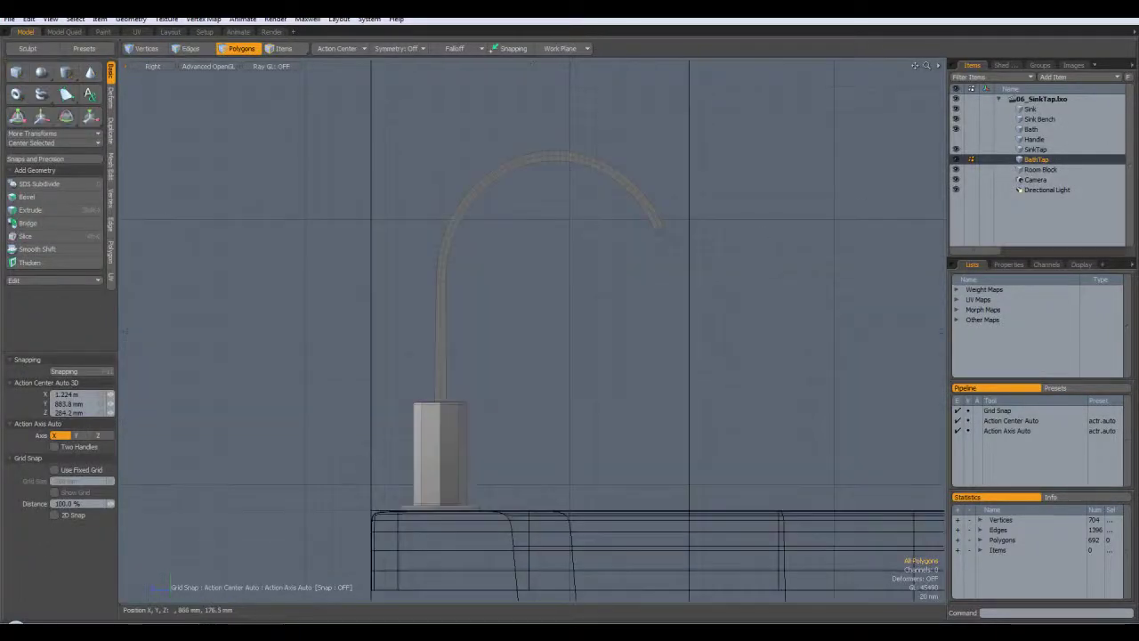
{"action": "left_click", "coordinate": [1033, 110], "text": "ctrl"}
{"action": "left_click", "coordinate": [1038, 120], "text": "ctrl"}
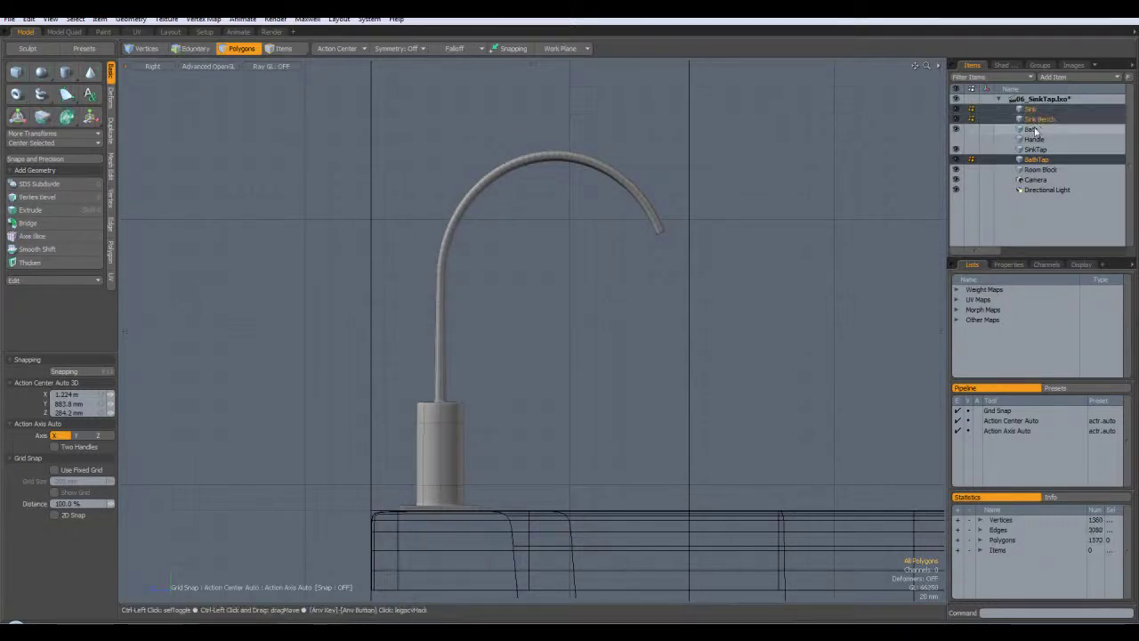
{"action": "left_click", "coordinate": [1031, 129], "text": "ctrl"}
{"action": "left_click", "coordinate": [1034, 139], "text": "ctrl"}
{"action": "left_click", "coordinate": [1034, 149], "text": "ctrl"}
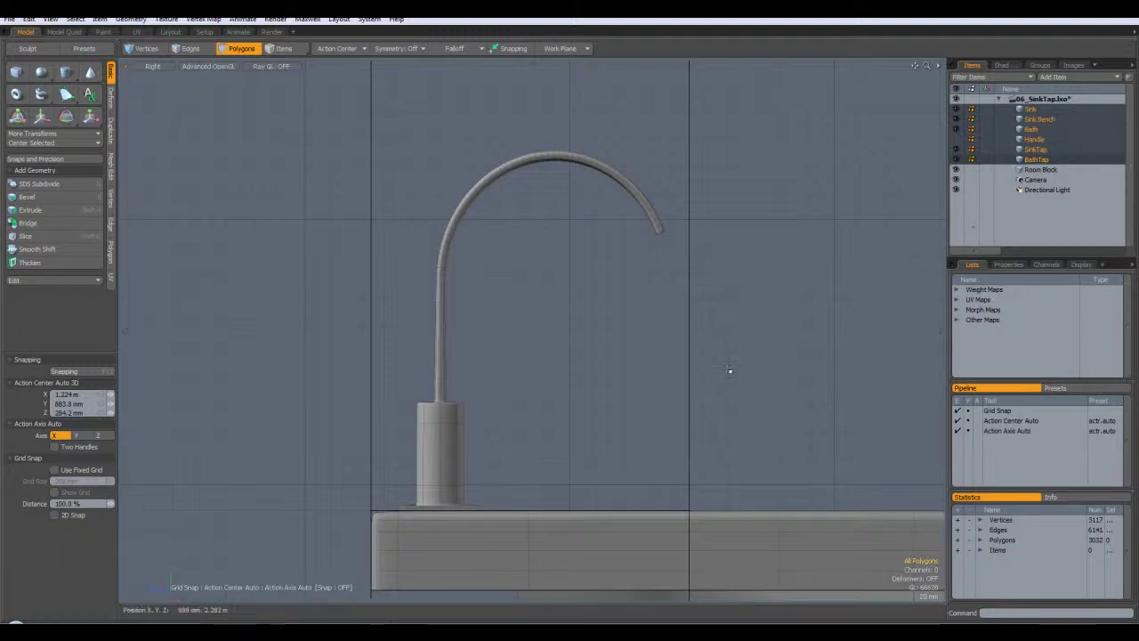
Step: Examine the assembled sink, bench, bath and both taps together in perspective
{"action": "key", "text": "ctrl+space"}
{"action": "left_click", "coordinate": [756, 351]}
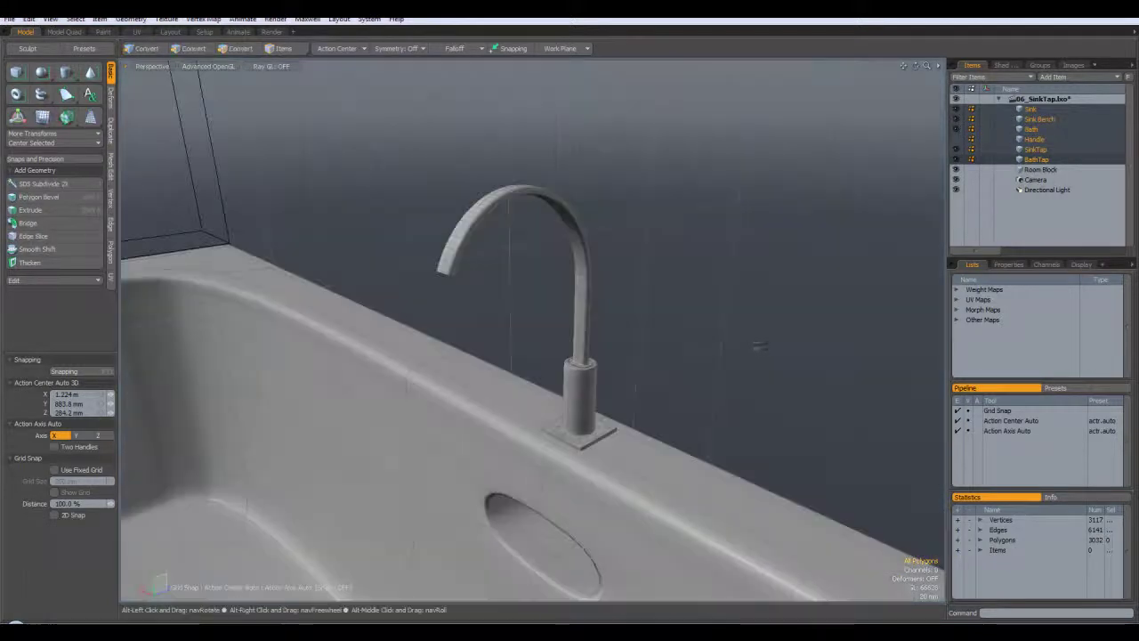
{"action": "scroll", "coordinate": [726, 335], "scroll_direction": "down", "scroll_amount": 5}
{"action": "left_click_drag", "start_coordinate": [720, 318], "coordinate": [941, 162], "text": "alt"}
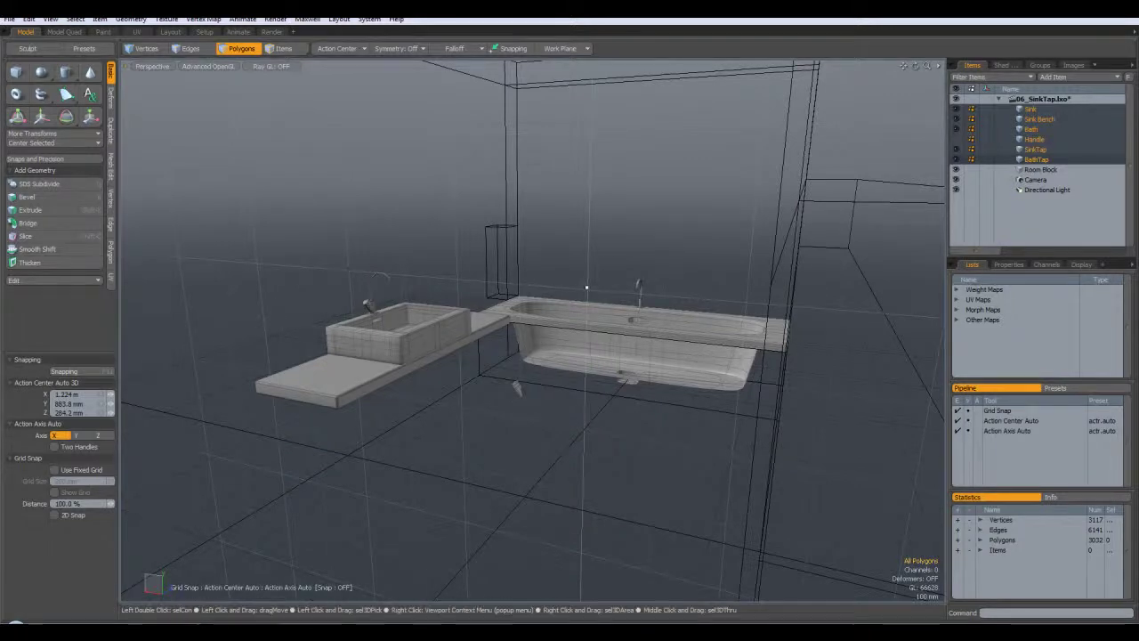
{"action": "scroll", "coordinate": [586, 288], "scroll_direction": "up", "scroll_amount": 3}
{"action": "left_click_drag", "start_coordinate": [487, 290], "coordinate": [378, 260], "text": "alt"}
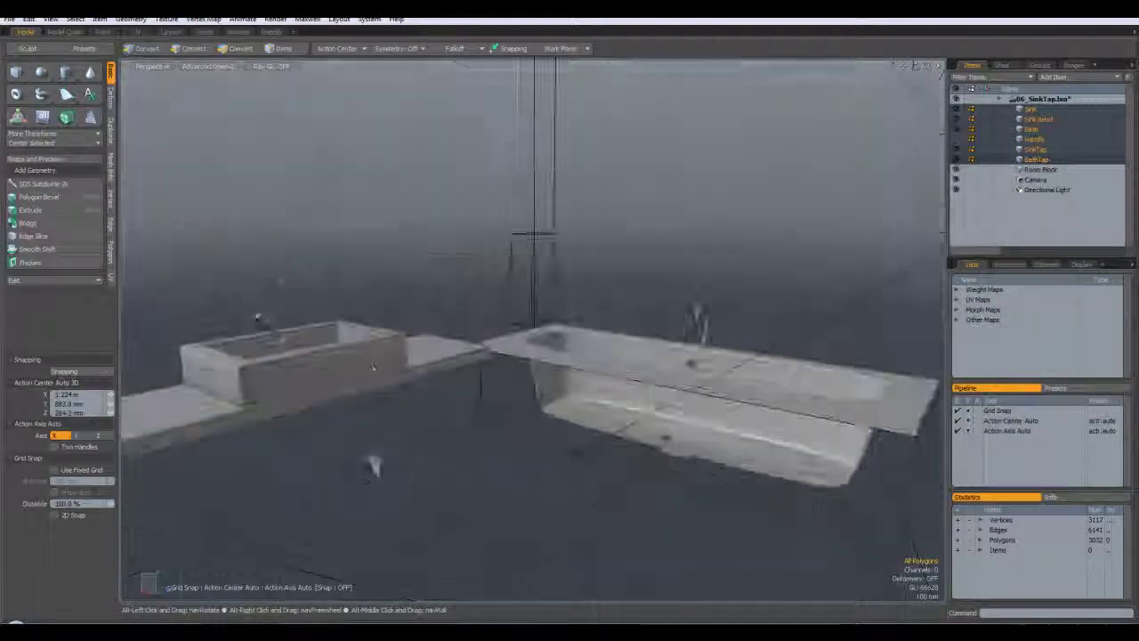
{"action": "left_click_drag", "start_coordinate": [372, 367], "coordinate": [418, 349], "text": "alt"}
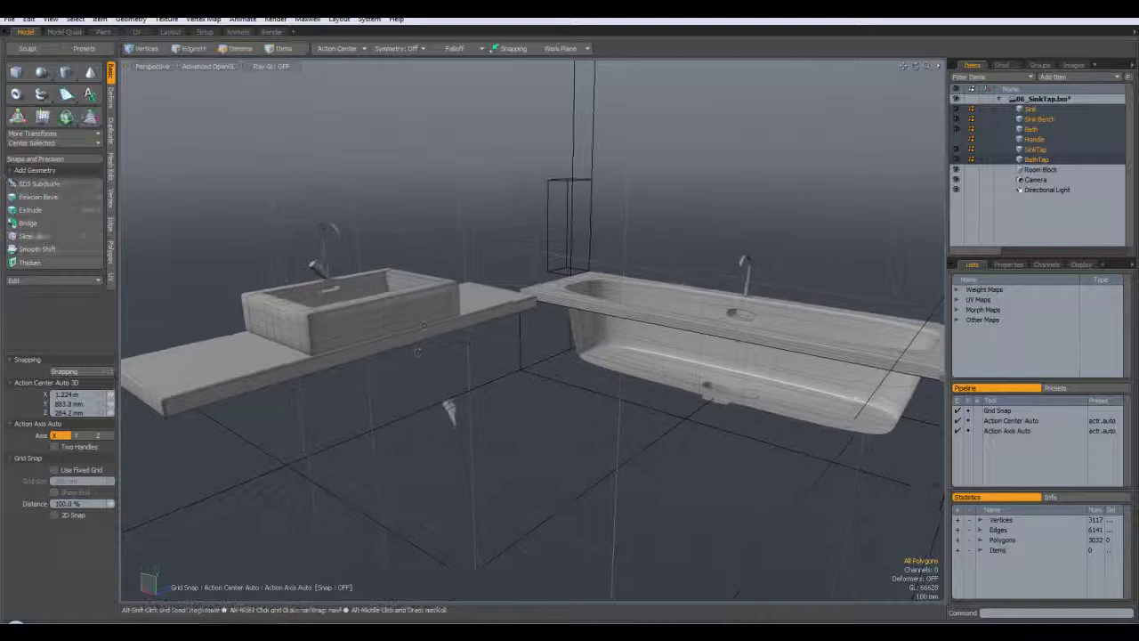